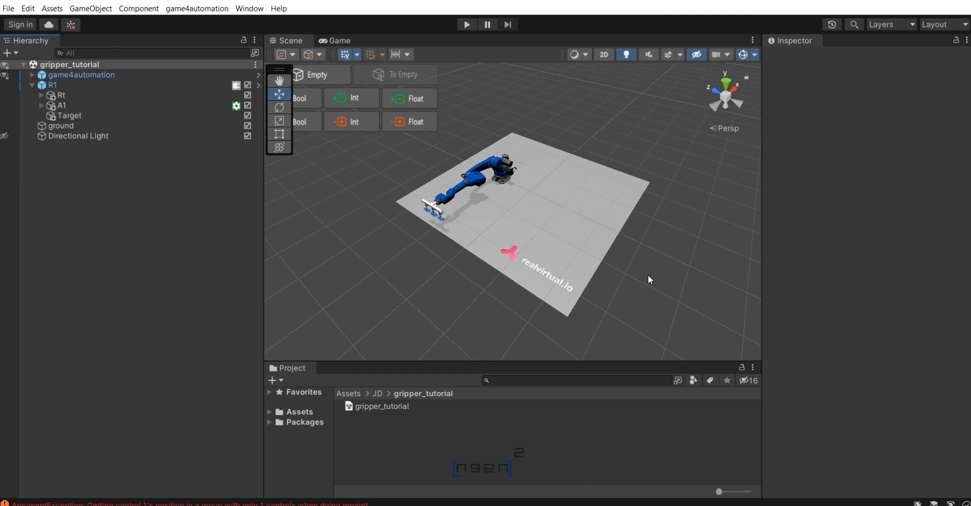
Select the robot R1 in the scene and widen the Inspector to review its Robo DK Interface settings.
scroll(648, 275, "up", 5)
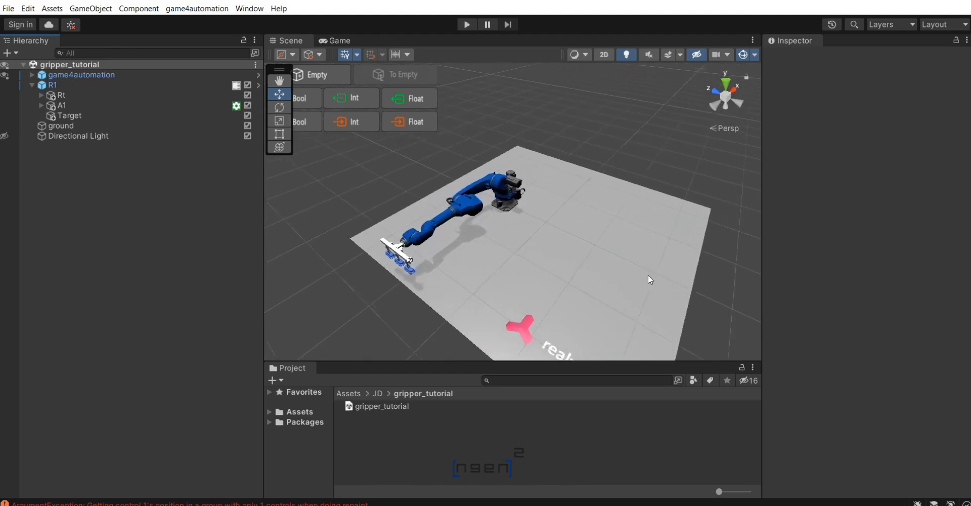
scroll(648, 275, "down", 4)
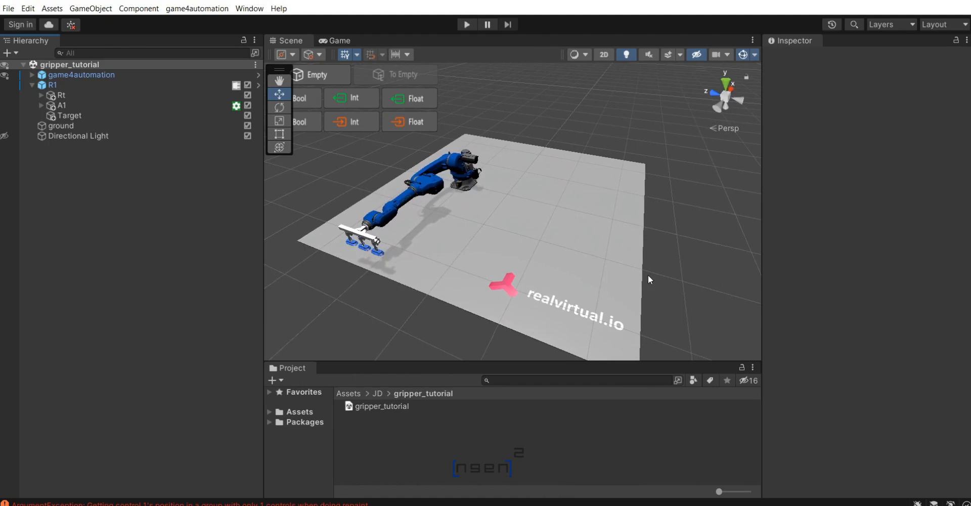
scroll(511, 239, "up", 3)
left_click(126, 85)
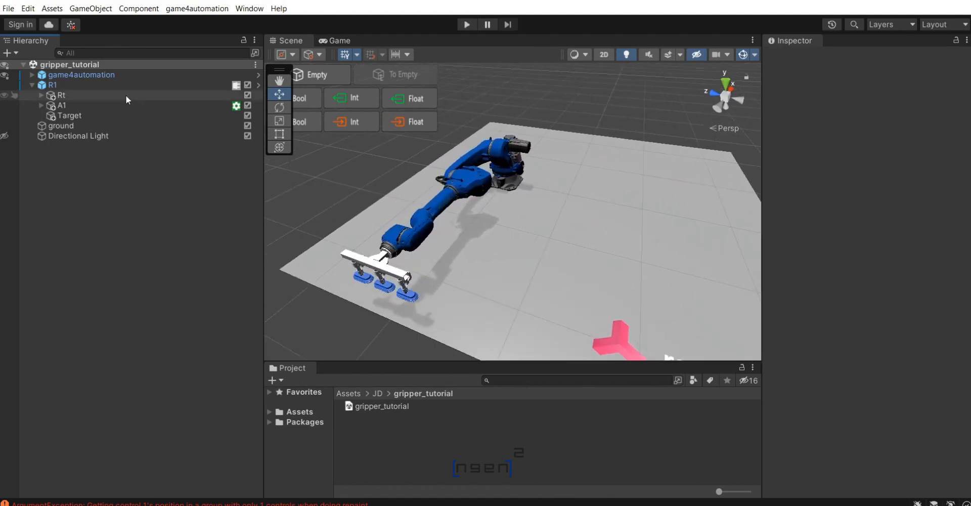
left_click(593, 112)
scroll(593, 111, "down", 3)
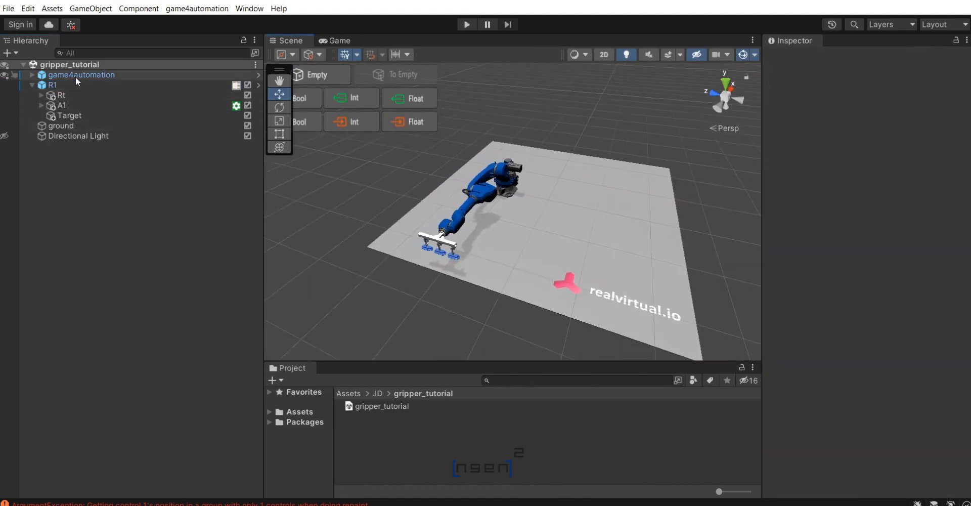
scroll(574, 223, "up", 2)
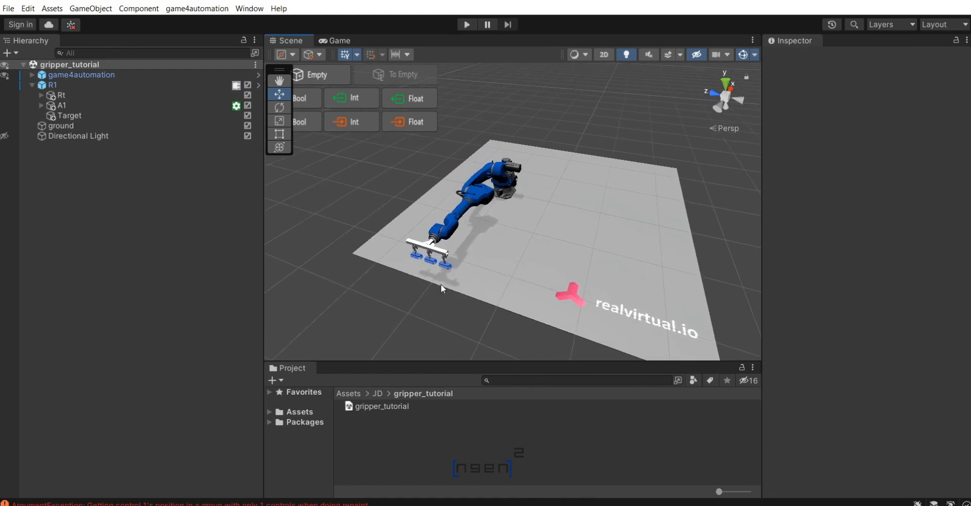
left_click(66, 85)
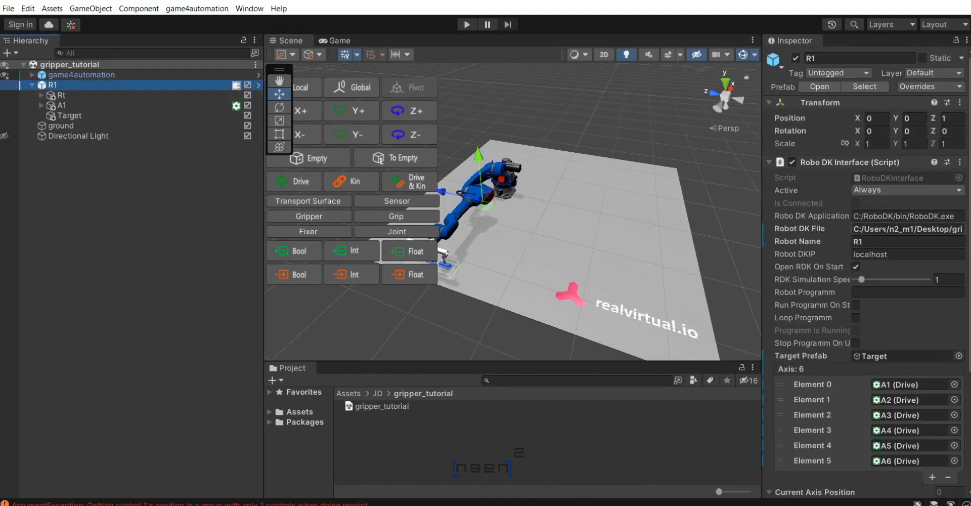
left_click_drag(762, 246, 691, 246)
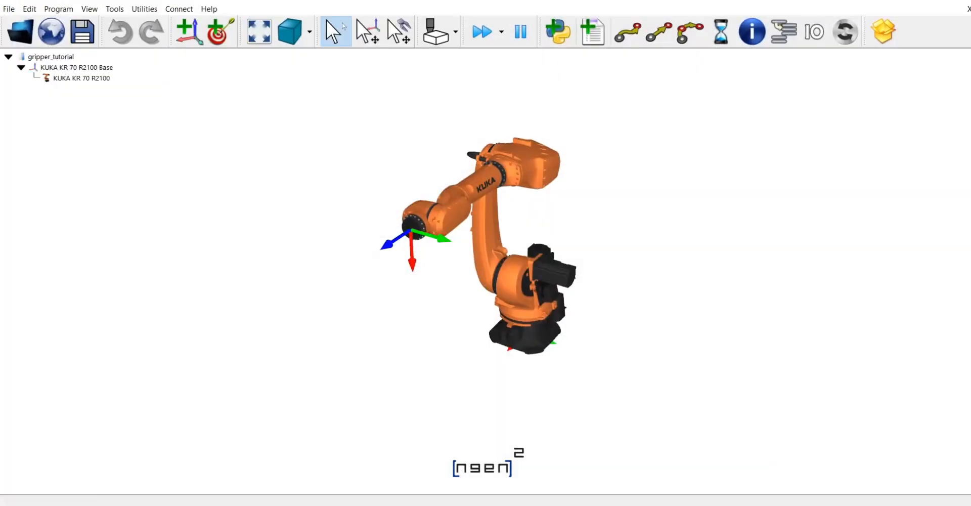
Switch to RoboDK and rename both the KUKA KR 70 R2100 robot and its base frame as R1.
left_click(90, 81)
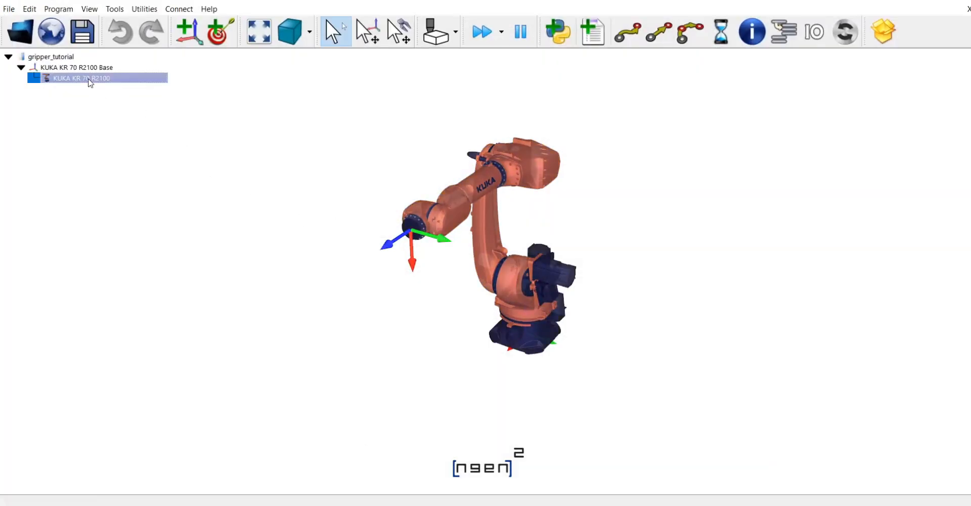
right_click(89, 81)
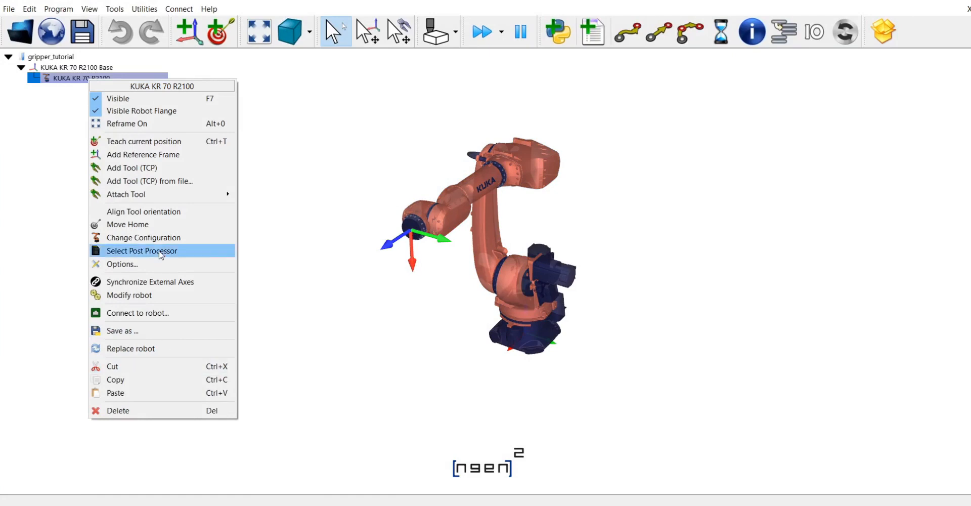
left_click(146, 264)
left_click(815, 72)
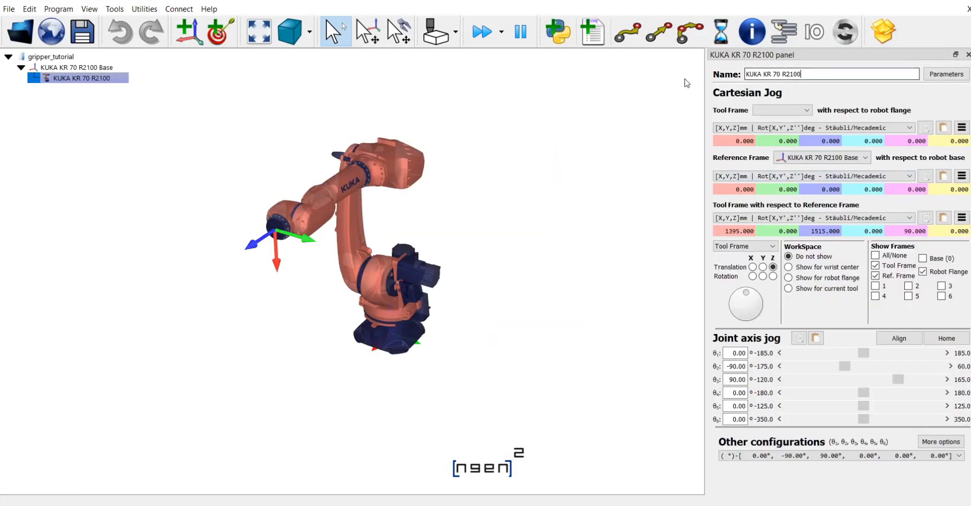
key("ctrl+a")
type("R1")
key("Return")
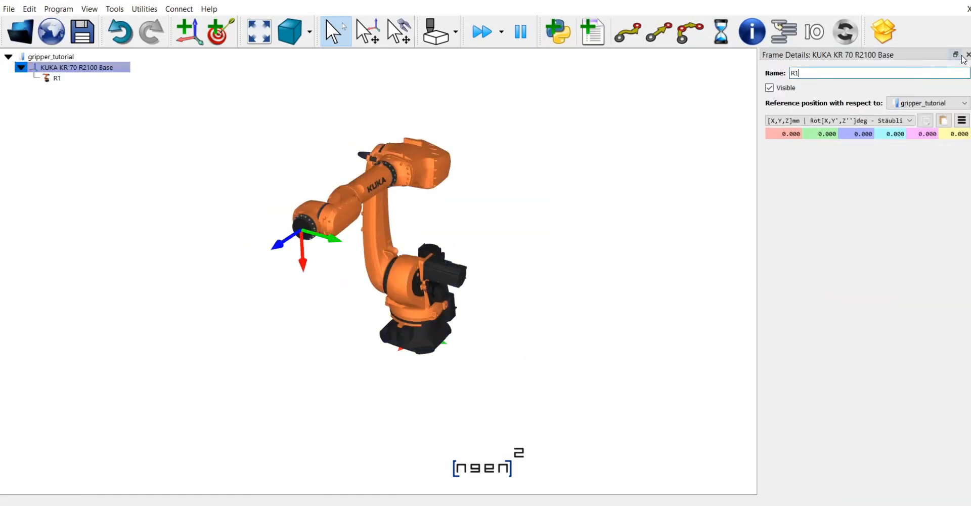
left_click(618, 161)
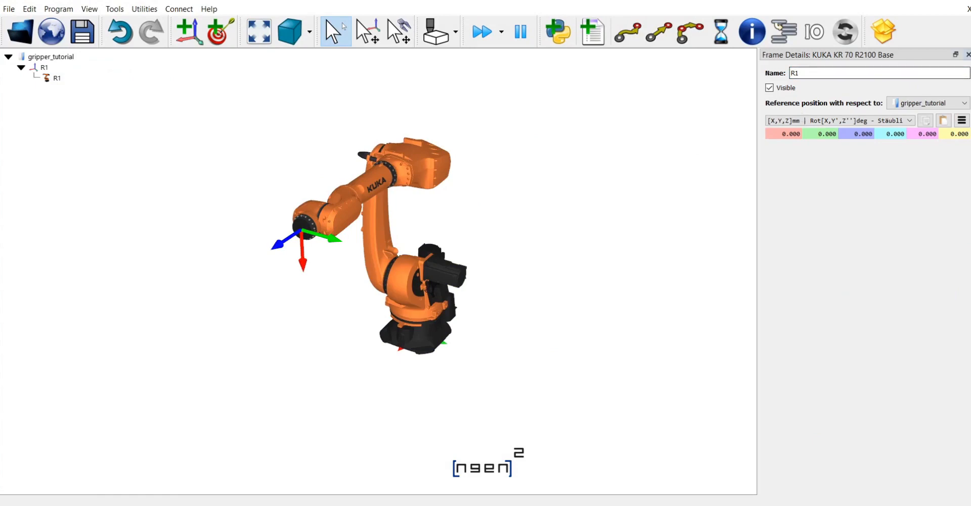
Switch back to Unity, start the simulation, and move the launched RoboDK window aside to uncover the robot in the game view.
left_click(668, 233)
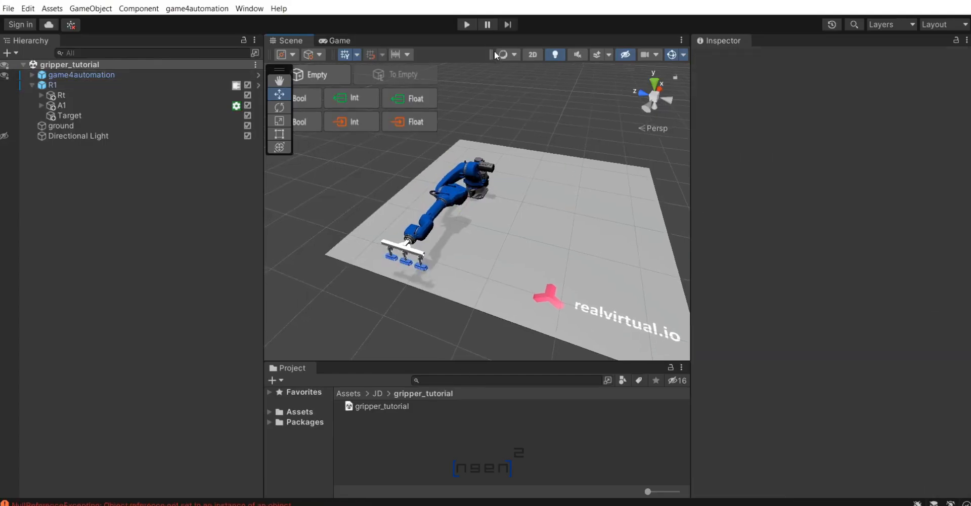
left_click(473, 29)
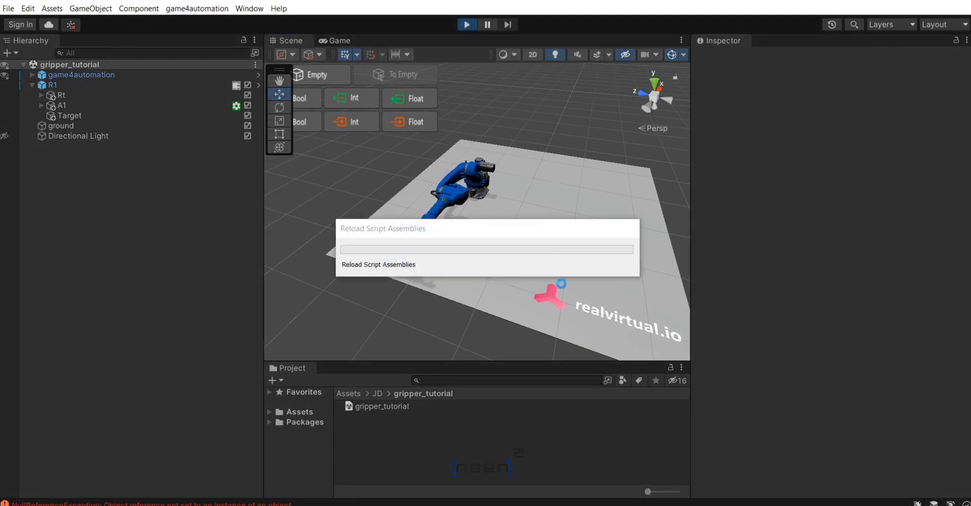
right_click_drag(540, 241, 437, 230)
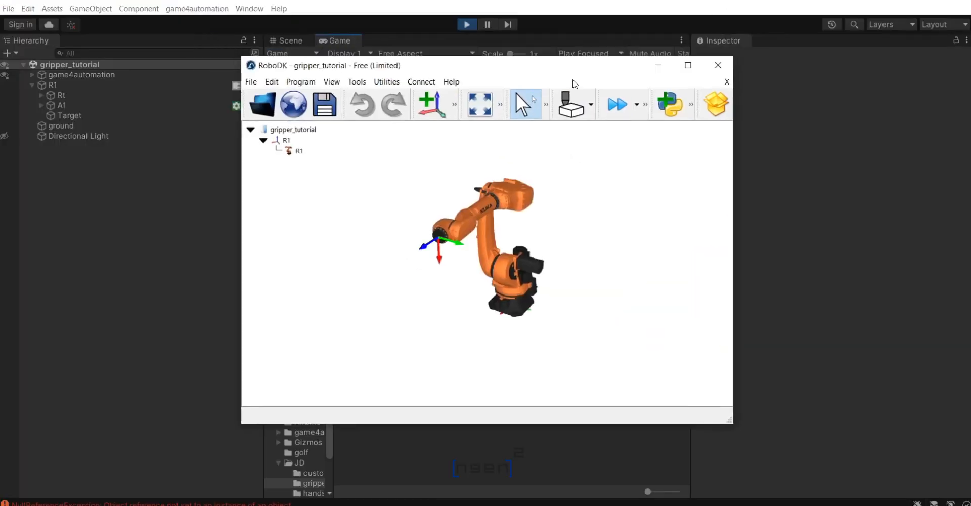
left_click_drag(569, 71, 820, 88)
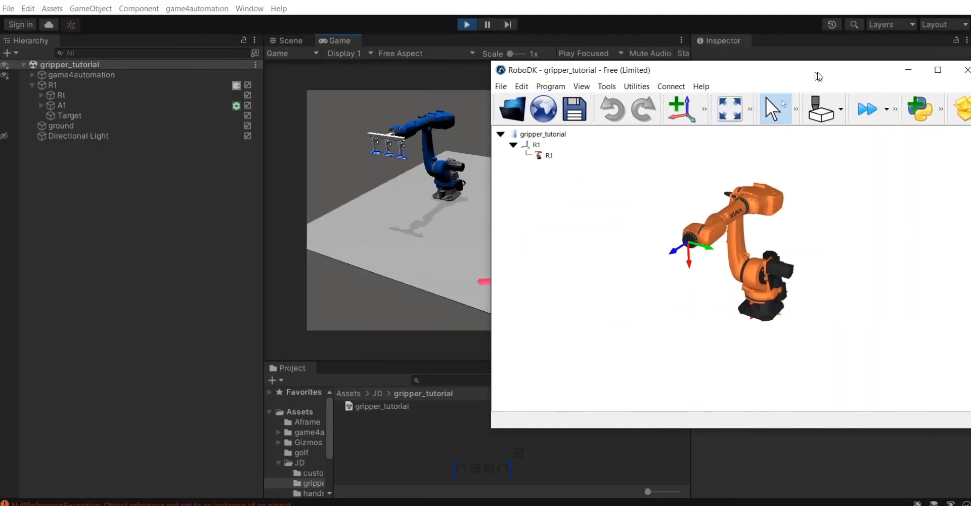
Test the live link by jogging the robot flange slightly in RoboDK and returning the robot to its start pose, and stop the simulation.
key("alt")
mouse_move(685, 268)
left_mouse_down("alt")
mouse_move(678, 296)
mouse_move(685, 279)
mouse_move(698, 282)
mouse_move(685, 278)
mouse_move(674, 292)
mouse_move(681, 272)
left_mouse_up("alt")
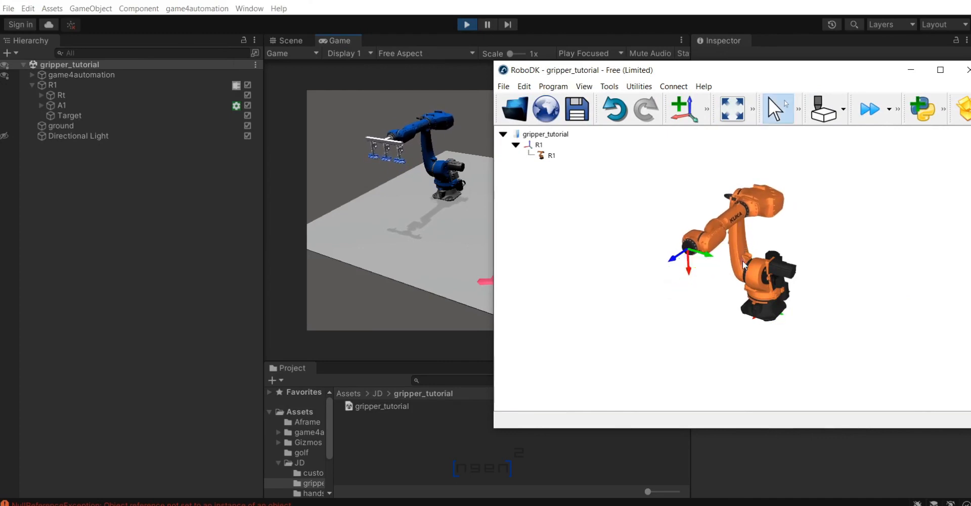
right_click(741, 246)
left_click(782, 133)
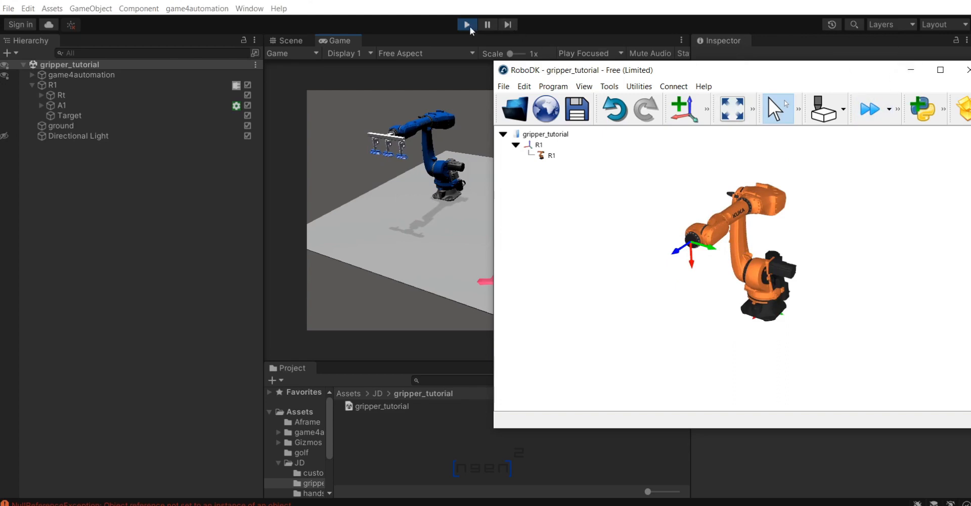
left_click(911, 71)
left_click(466, 24)
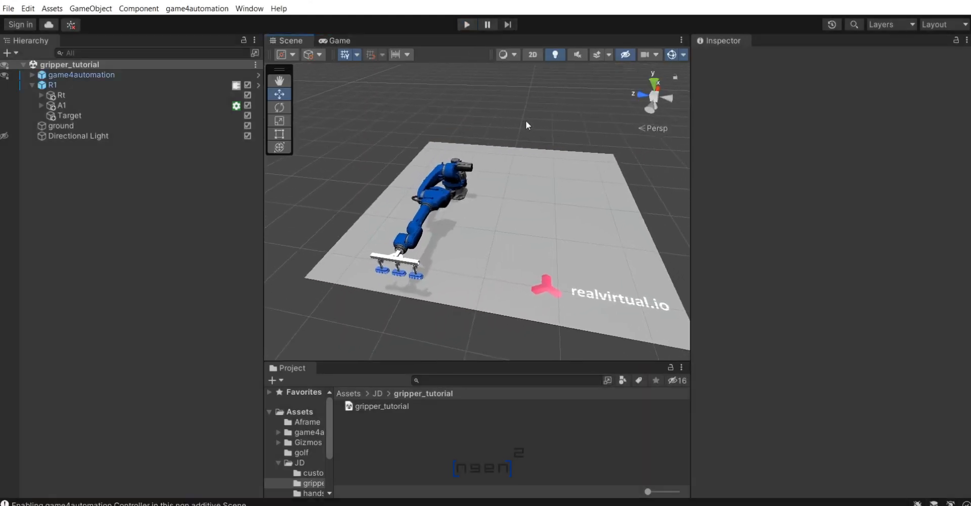
Expand the R1 joint chain from A1 through A6 and frame the EOAT gripper object in the scene.
left_click_drag(521, 123, 623, 209, "alt")
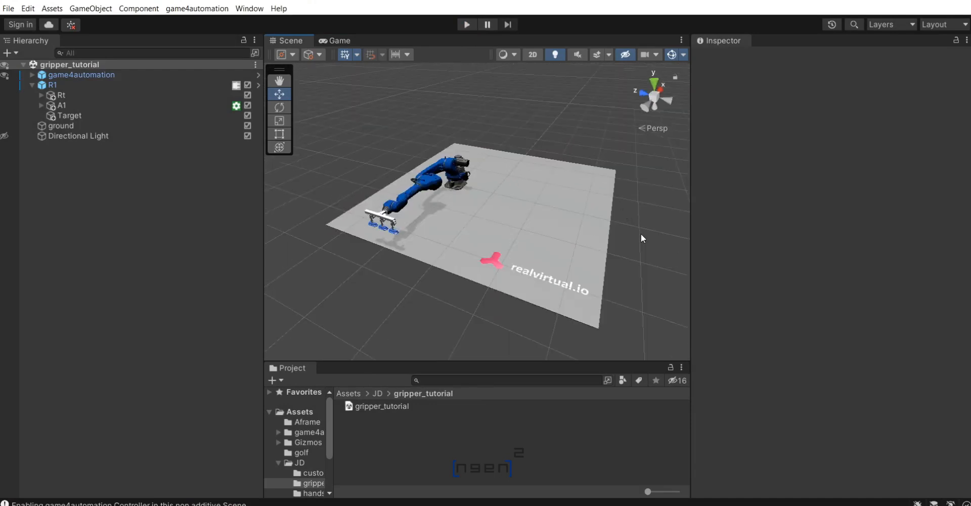
left_click(41, 106)
left_click(49, 126)
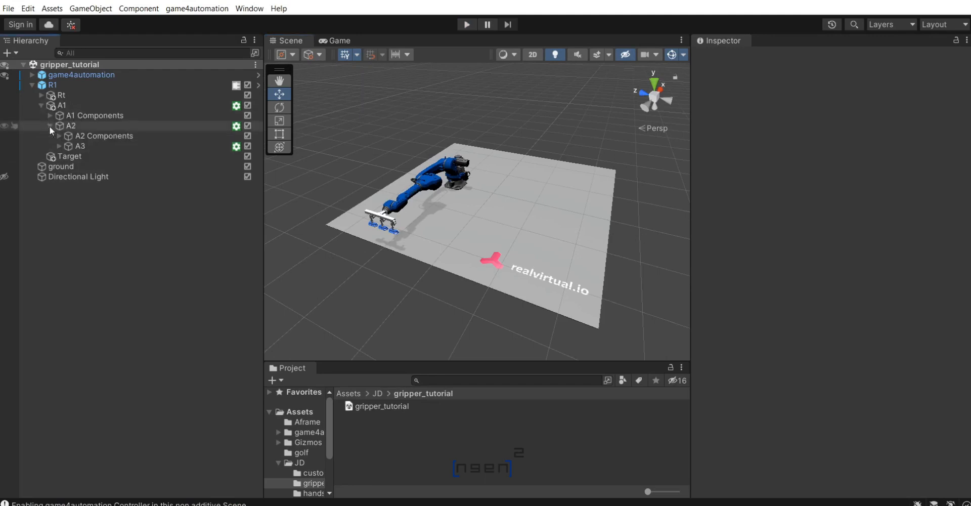
left_click(59, 147)
left_click(68, 166)
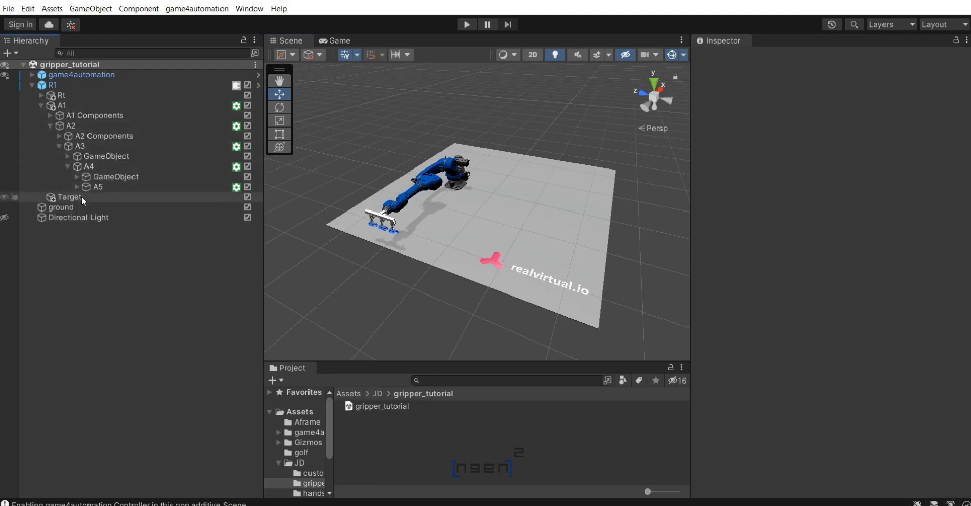
left_click(77, 187)
left_click(86, 207)
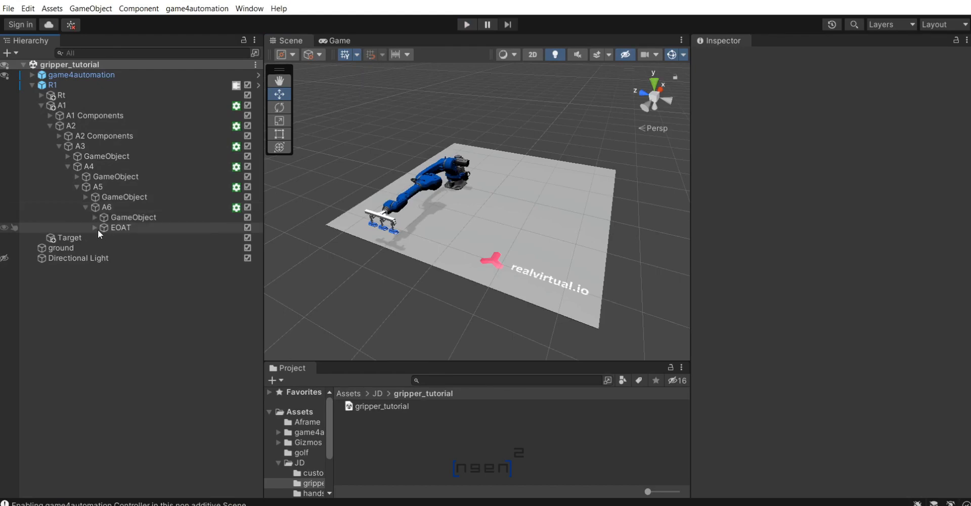
left_click(130, 228)
key("f")
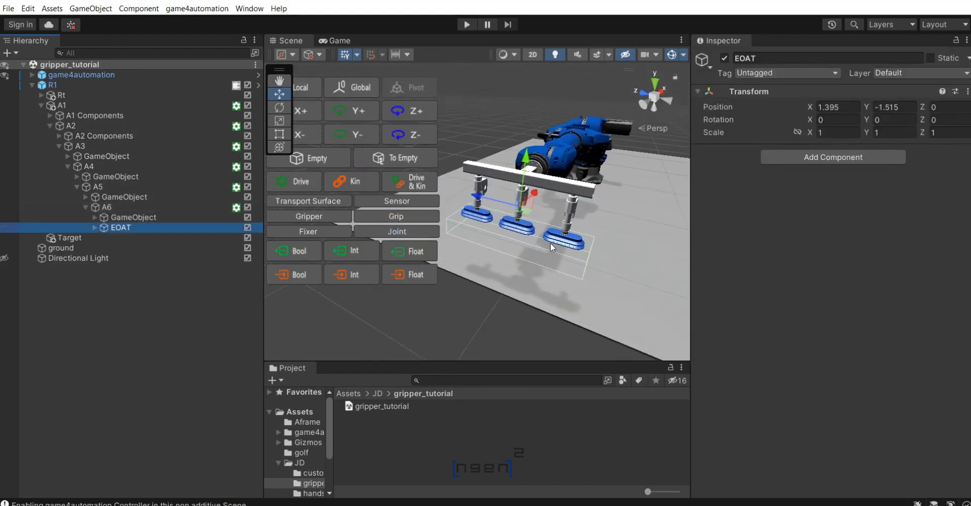
Expand EOAT and select its pickzone object to examine the collider, sensor and grip components.
left_click(94, 227)
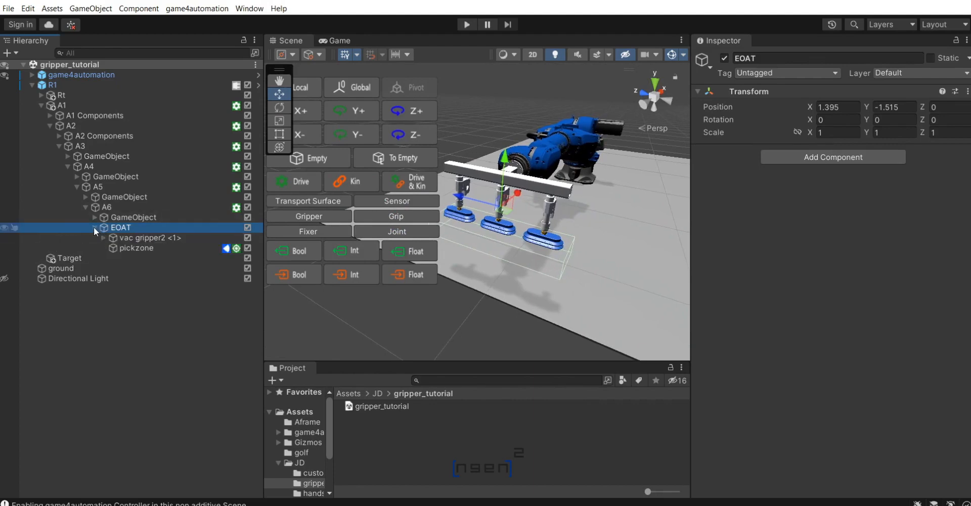
left_click(32, 84)
left_click(31, 84)
left_click(130, 248)
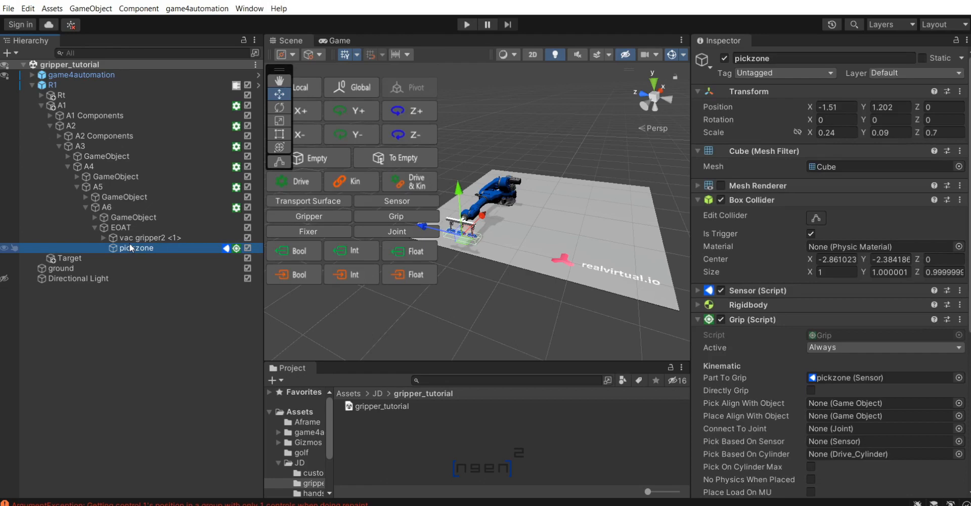
scroll(498, 309, "up", 5)
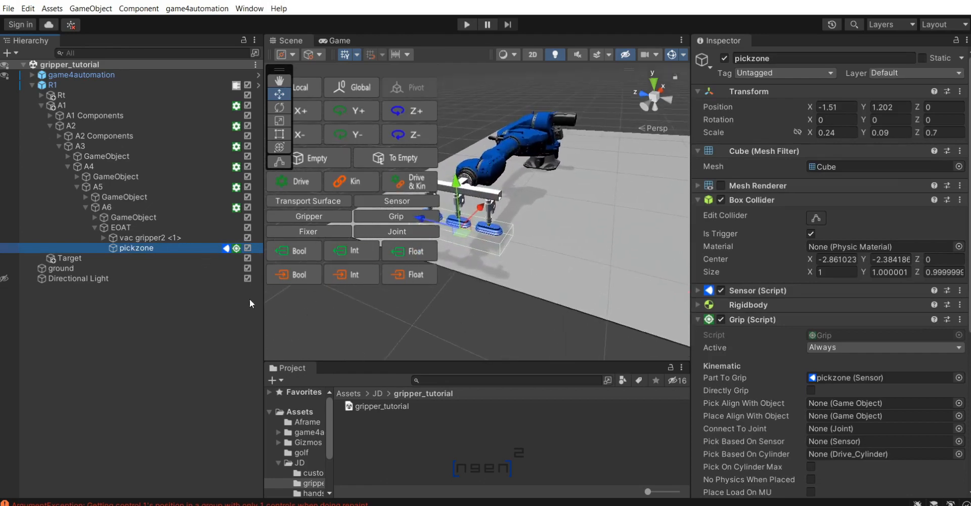
Select joint A6 to examine its drive around the gripper, and clear the selection.
left_click(116, 206)
double_click(117, 206)
scroll(548, 311, "down", 3)
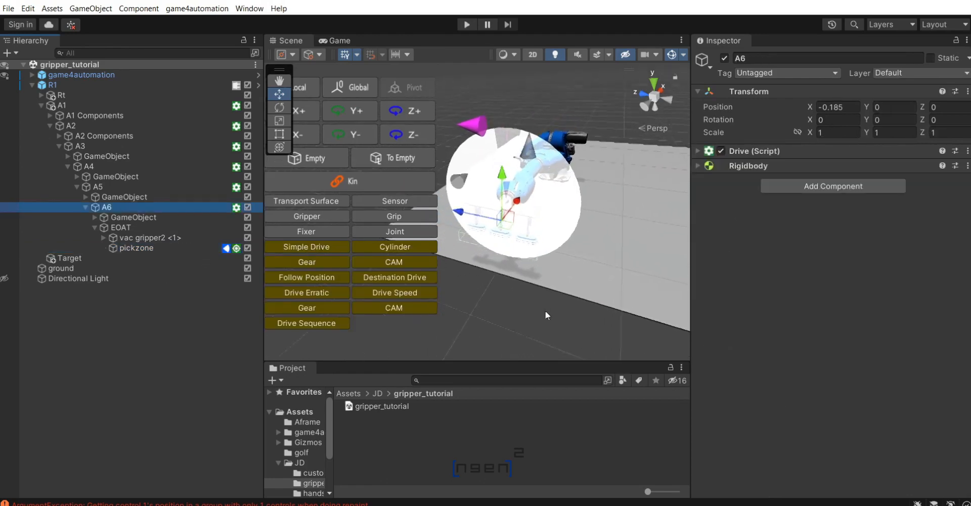
left_click(508, 310)
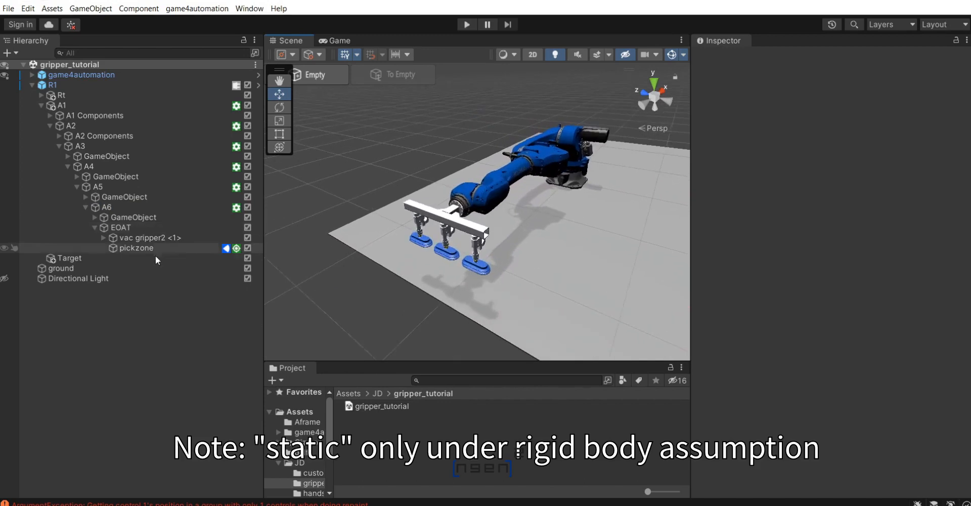
Enable the Mesh Renderer of pickzone and view the pick volume around the suction cups.
left_click(152, 250)
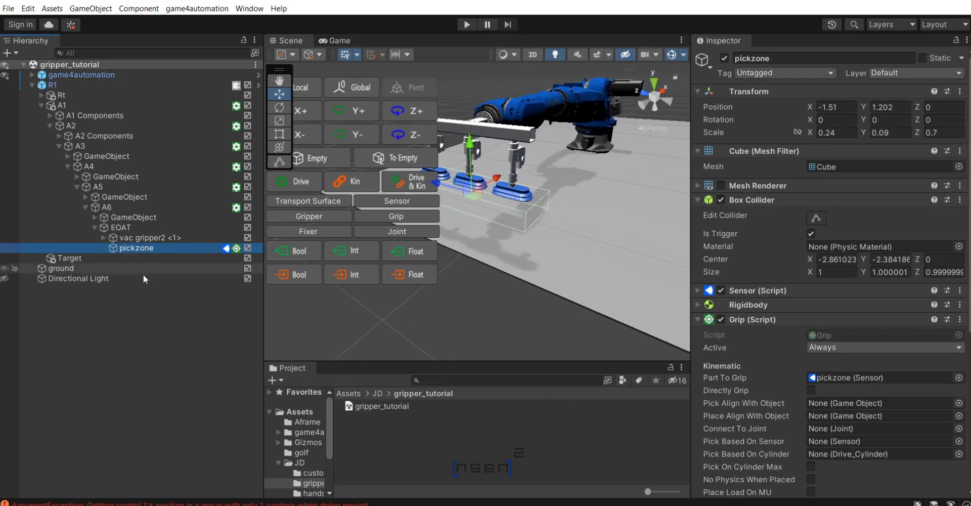
left_click(145, 313)
left_click(135, 252)
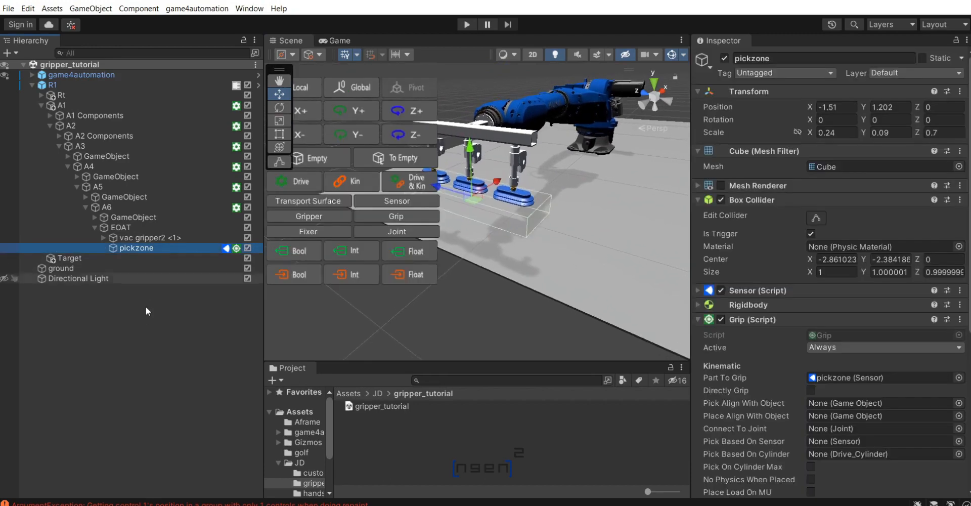
left_click(722, 185)
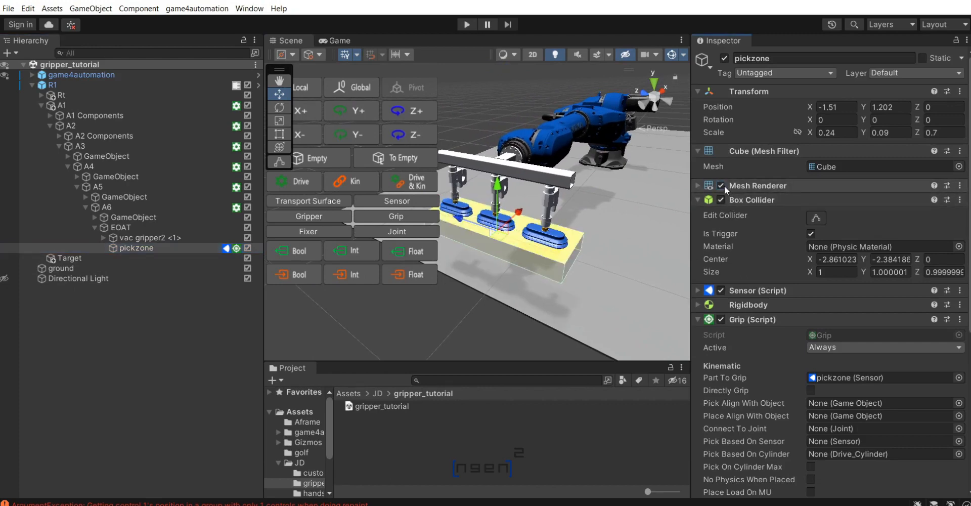
scroll(478, 316, "up", 3)
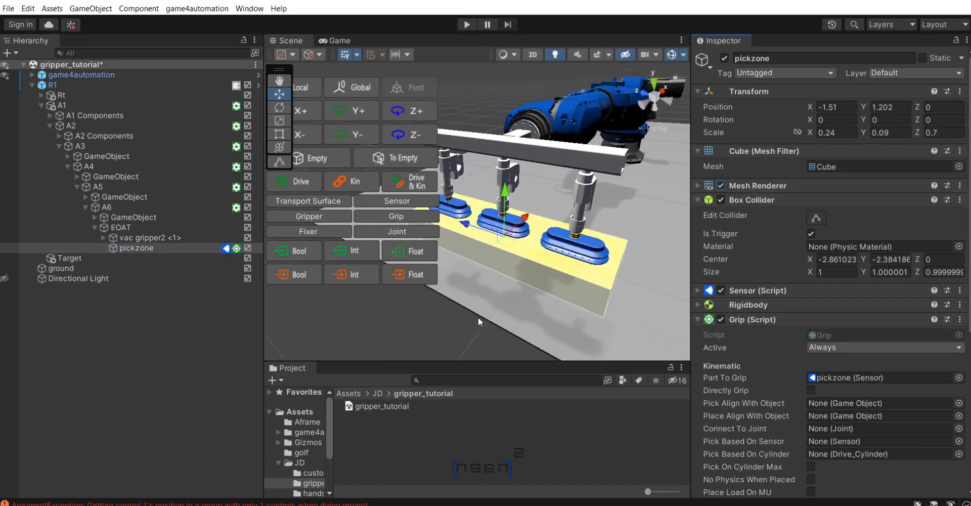
left_click(450, 329)
left_click_drag(451, 328, 482, 285, "alt")
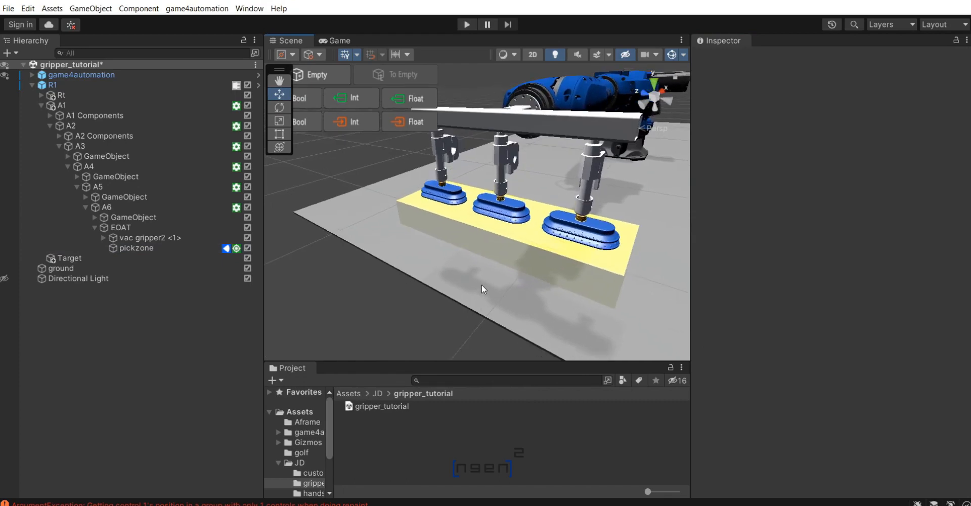
scroll(482, 285, "down", 3)
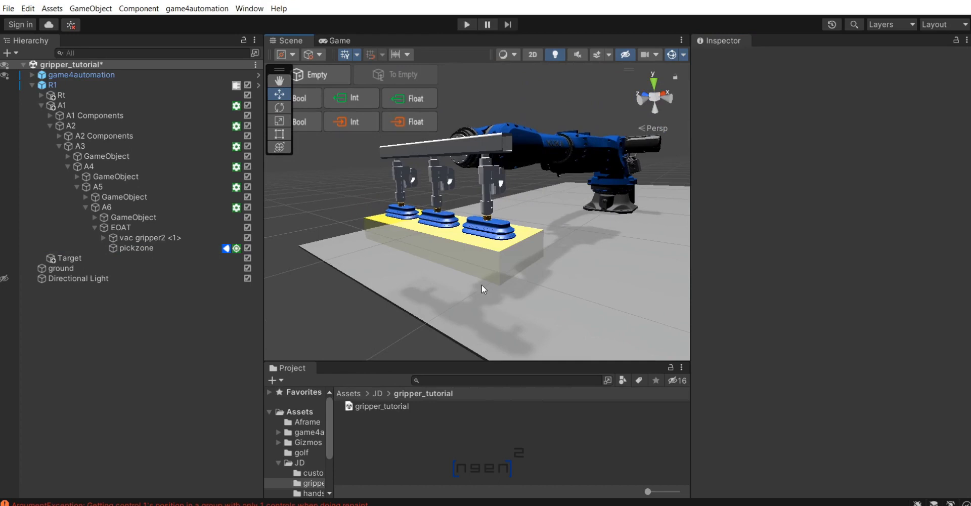
View the pick volume around the suction cups, examine the Sensor and Grip components of pickzone, and clear the selection.
right_click_drag(481, 284, 486, 293)
scroll(482, 285, "down", 10)
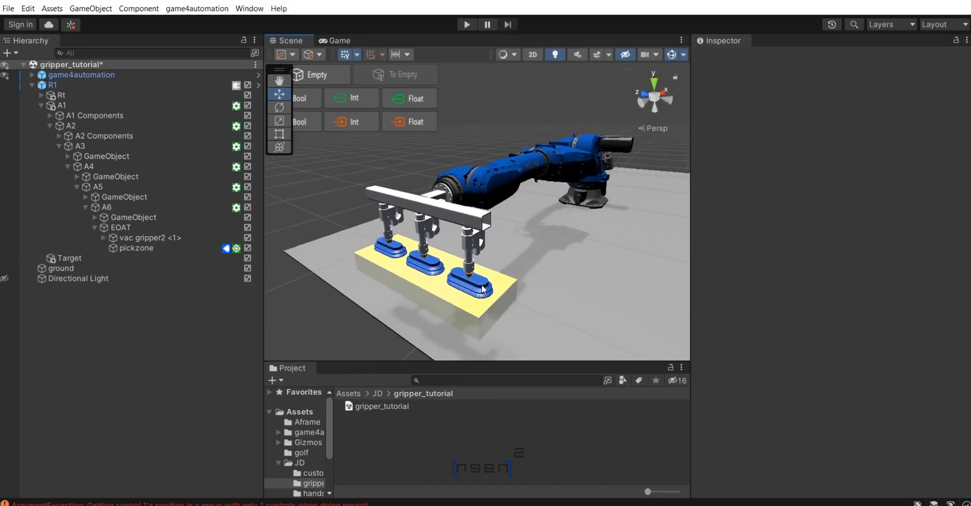
scroll(481, 284, "up", 6)
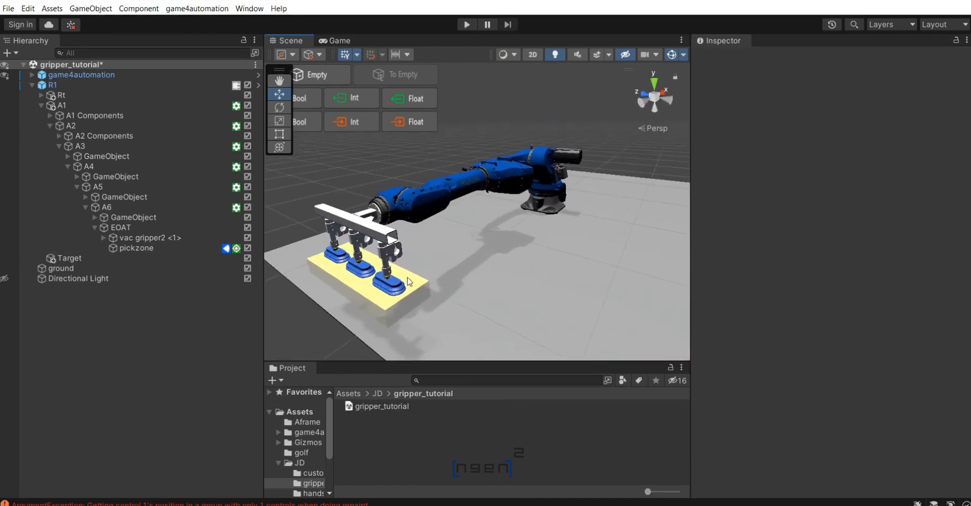
left_click(152, 248)
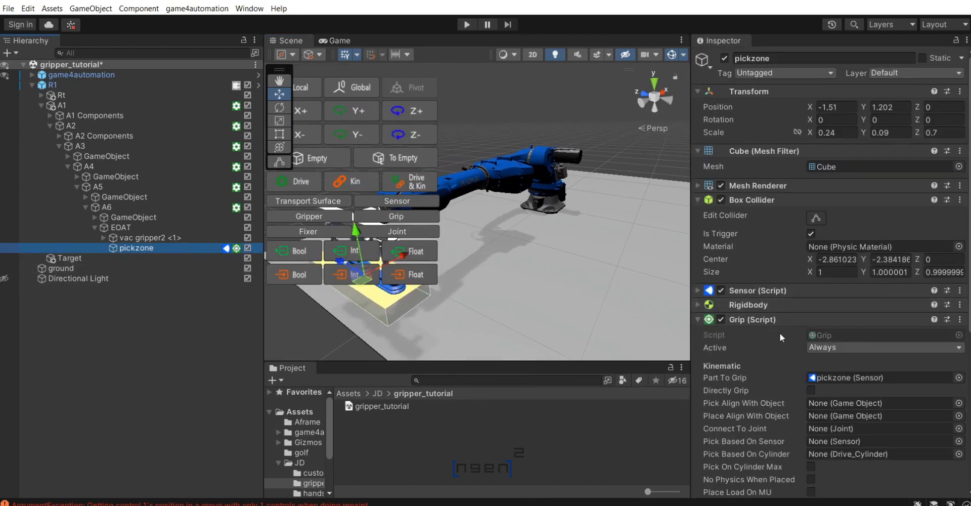
left_click(698, 292)
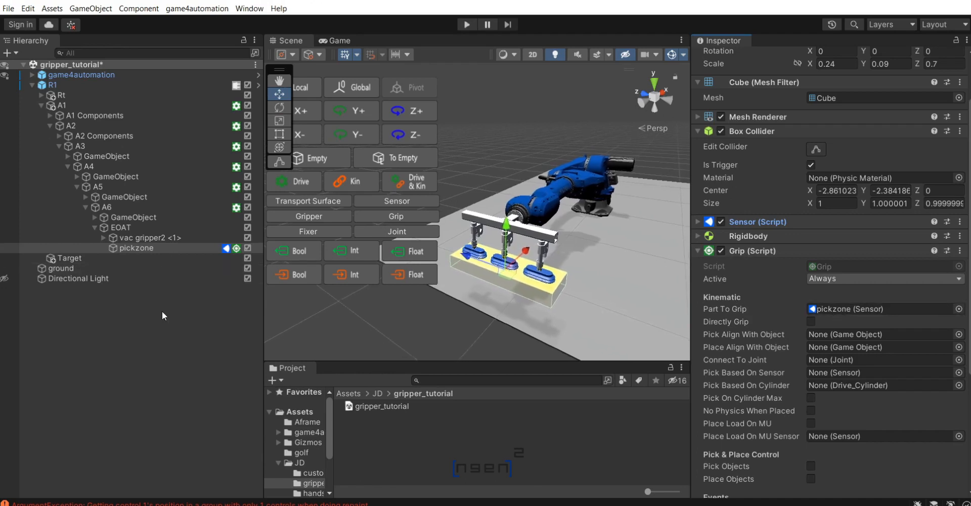
middle_click_drag(560, 315, 471, 319)
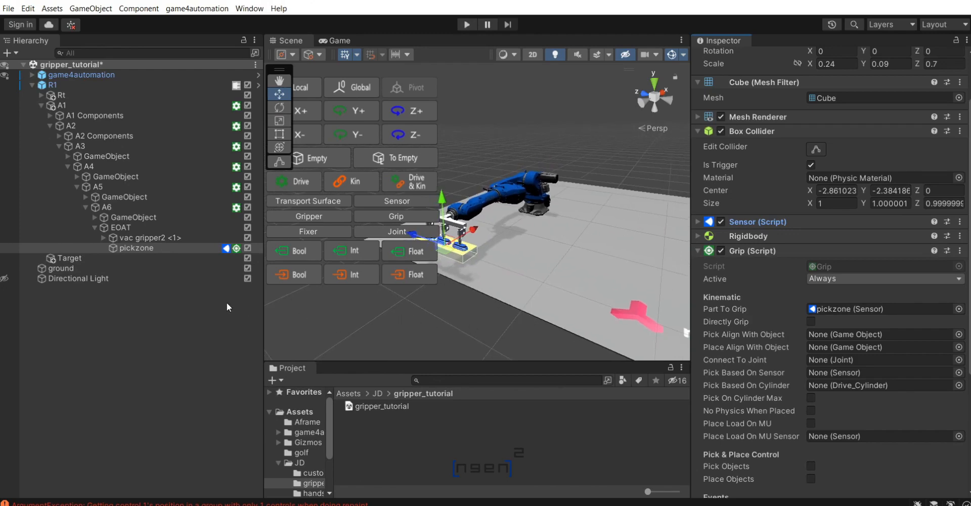
left_click(140, 303)
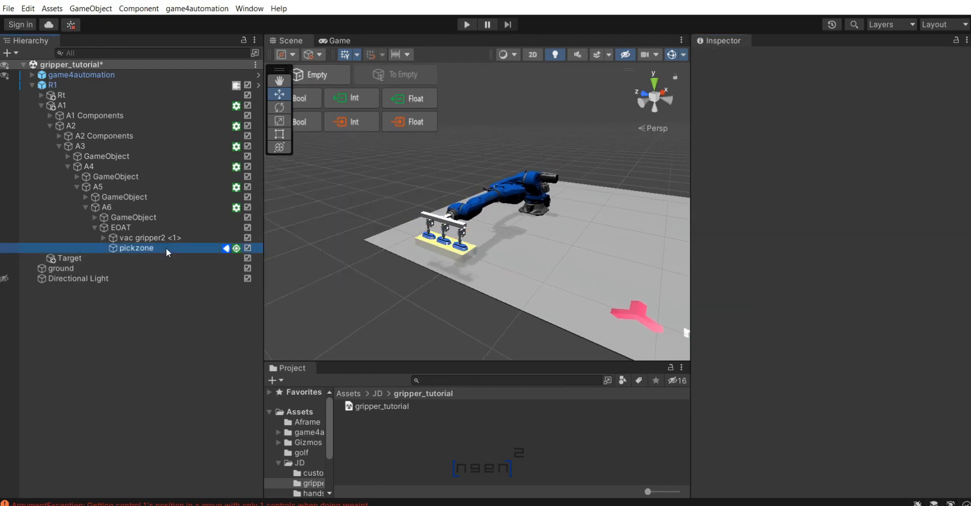
Delete the existing pickzone object from EOAT.
left_click(166, 247)
key("Delete")
left_click(153, 229)
left_click(116, 209)
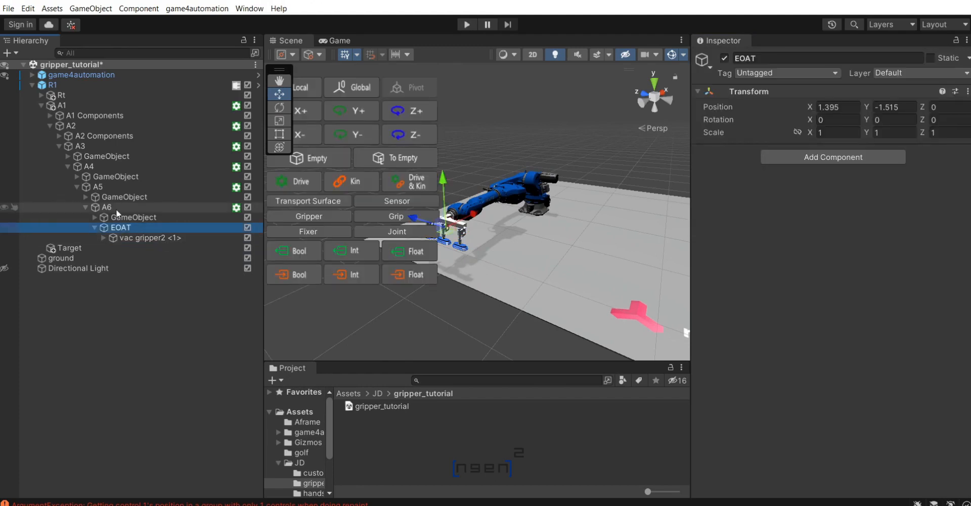
Add a new 3D cube as a child of EOAT.
left_click(127, 228)
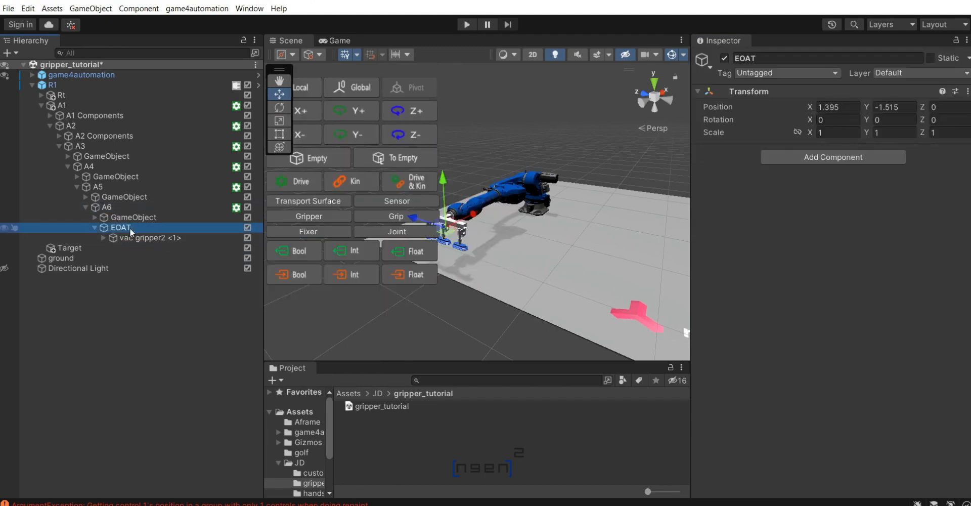
right_click(130, 227)
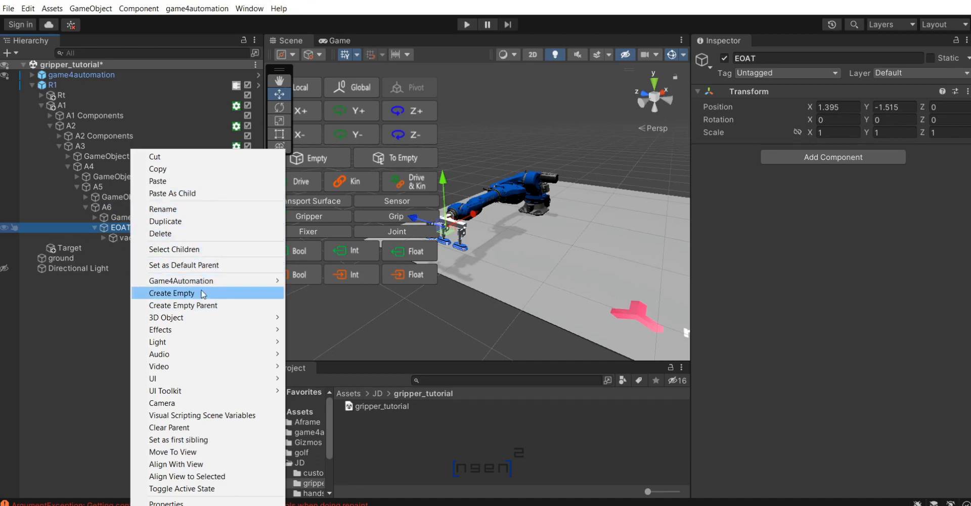
mouse_move(206, 324)
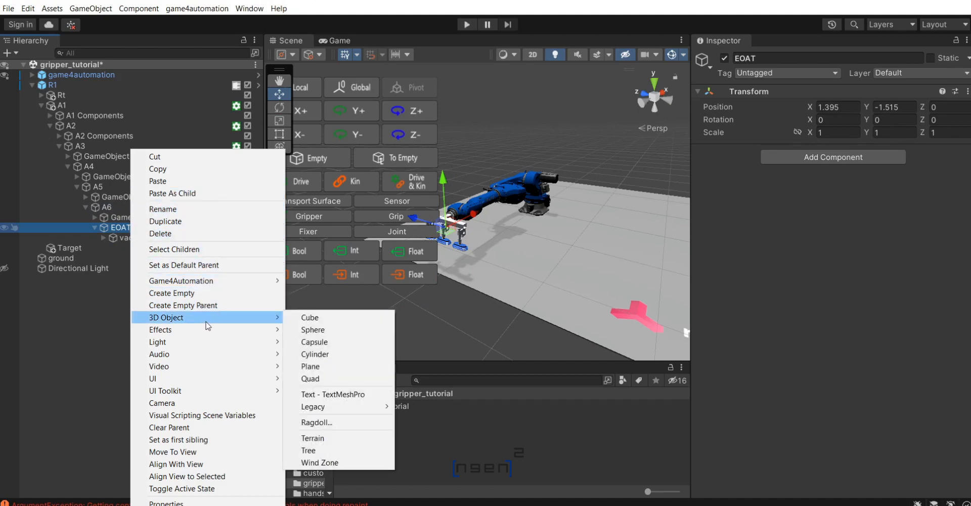
left_click(340, 319)
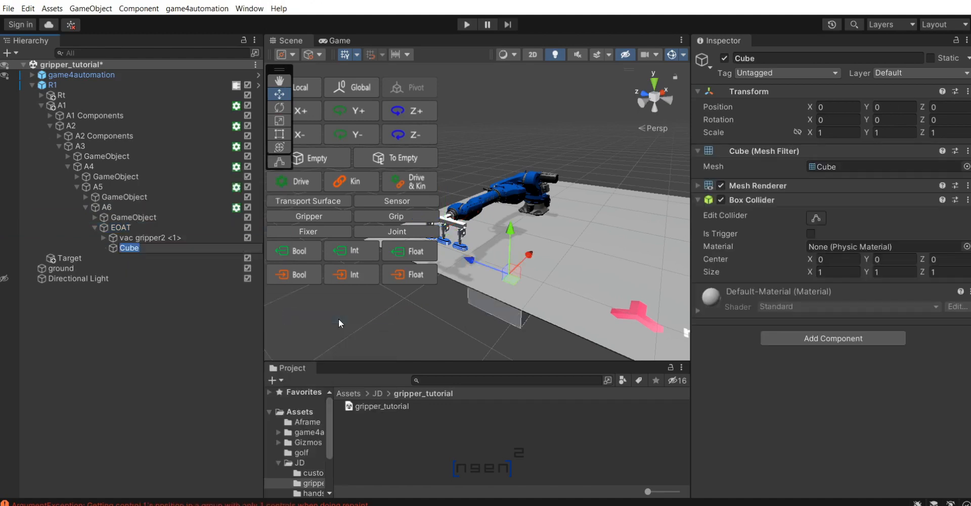
Move the cube onto the gripper at about X -1.409, Y 1.577, Z 0.021, and scale it to 0.22, 0.24, 0.91.
left_click_drag(553, 231, 566, 141)
left_click_drag(560, 198, 508, 241)
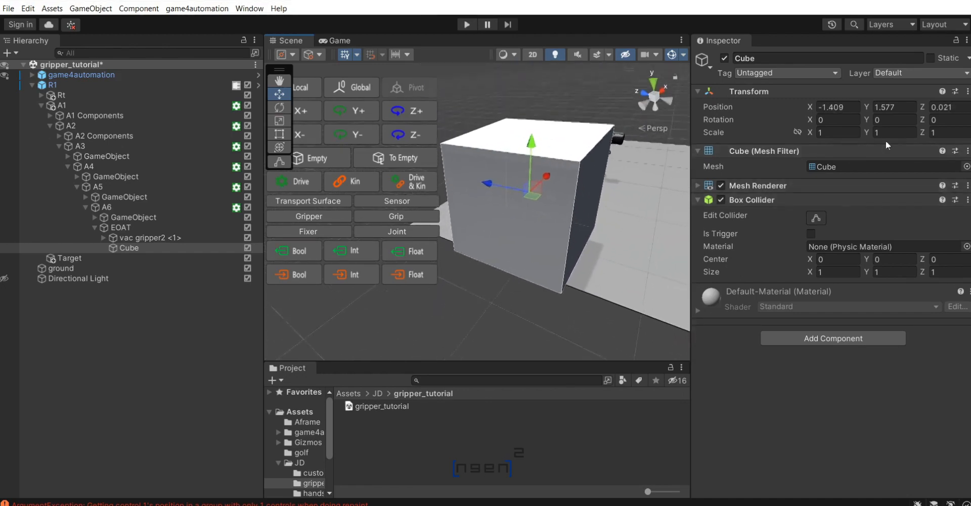
left_click_drag(926, 135, 764, 160)
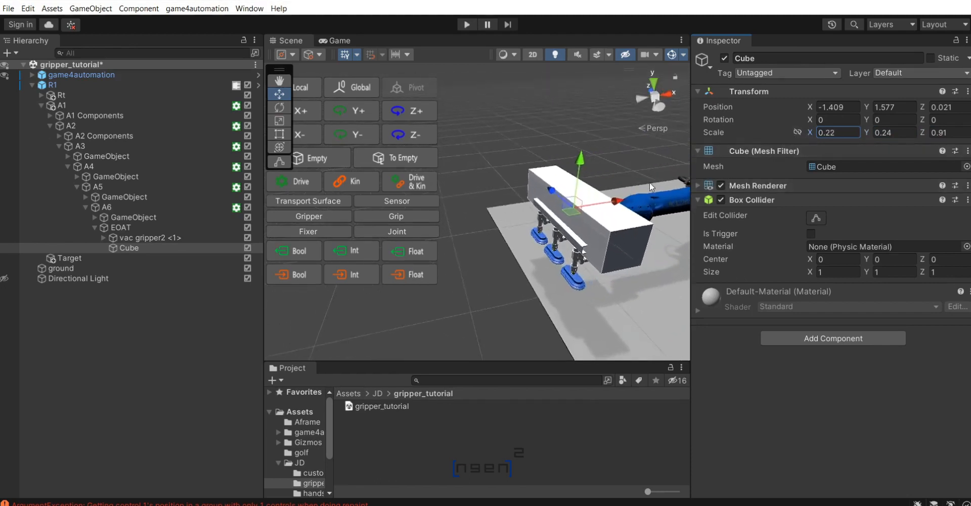
Centre the cube around the suction cups at about X -1.53, Y 1.125, Z -0.012, and clear the selection.
left_click_drag(611, 172, 530, 154)
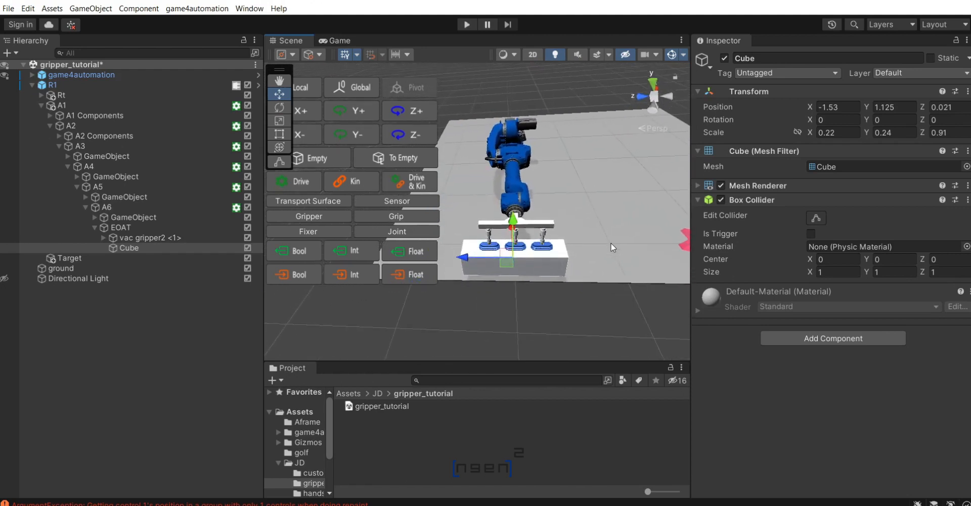
left_click_drag(491, 268, 492, 263)
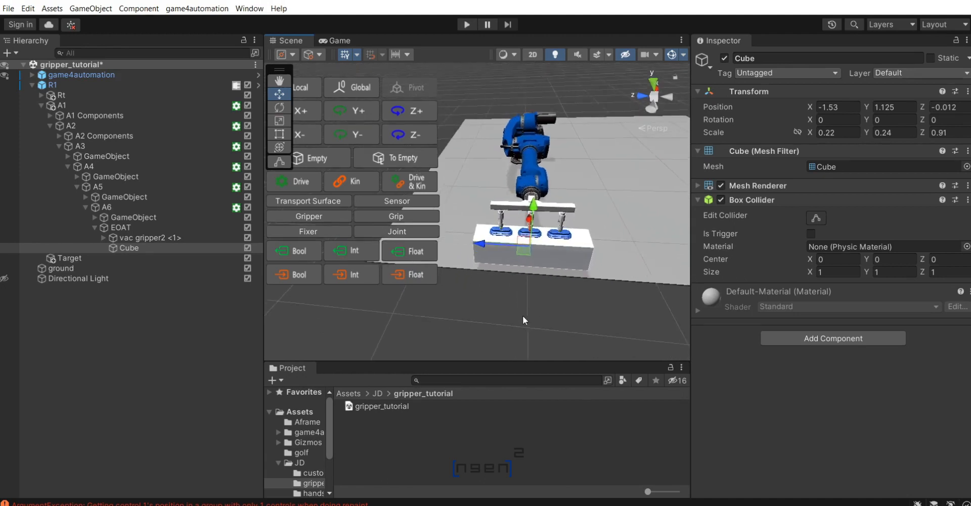
left_click(513, 278)
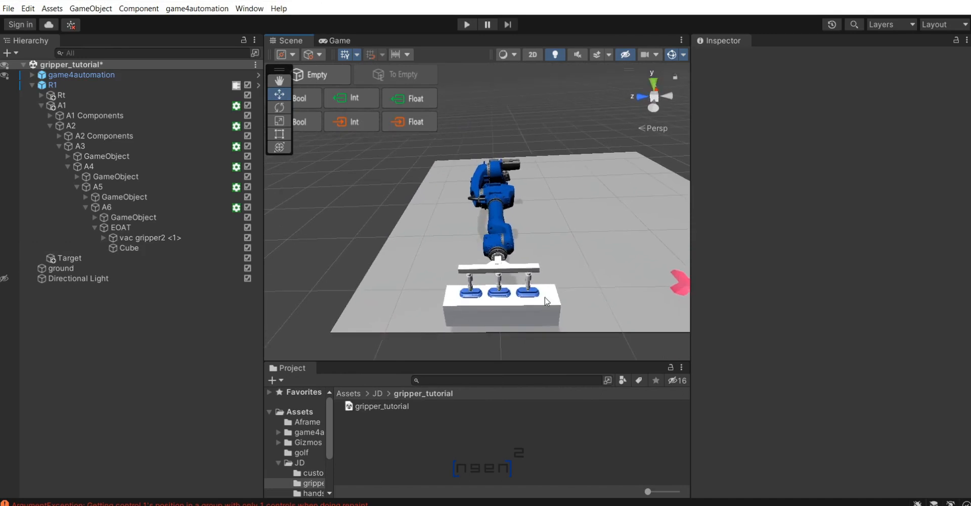
Rename the cube under EOAT as pickzone.
double_click(165, 247)
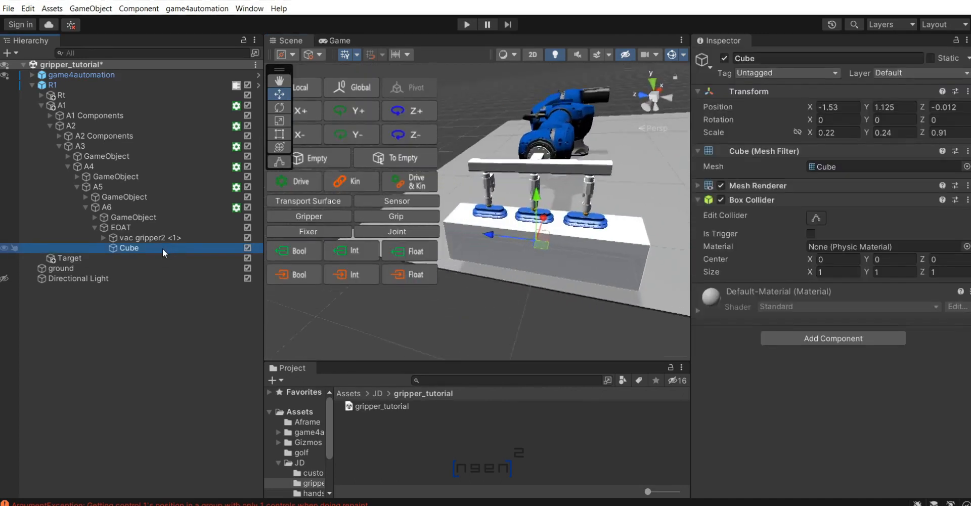
right_click(162, 248)
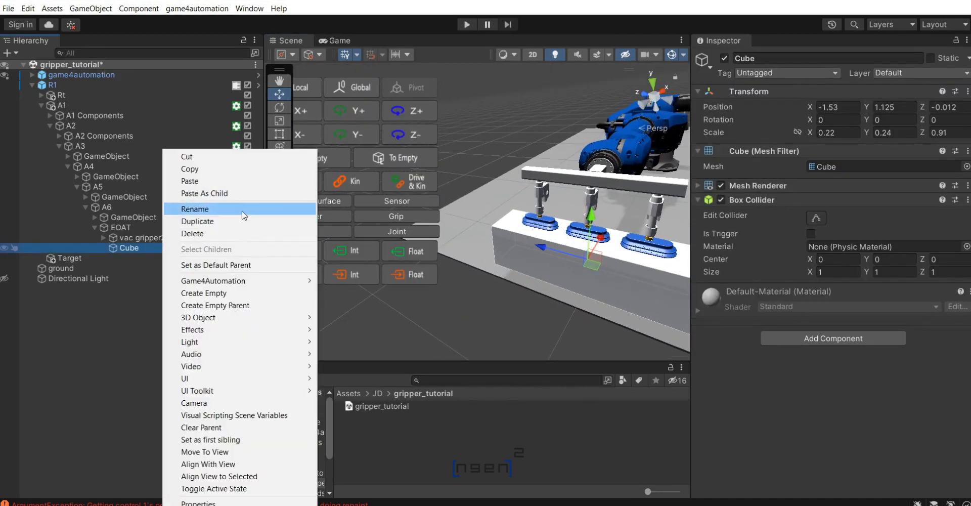
left_click(243, 209)
type("pickzone")
key("Return")
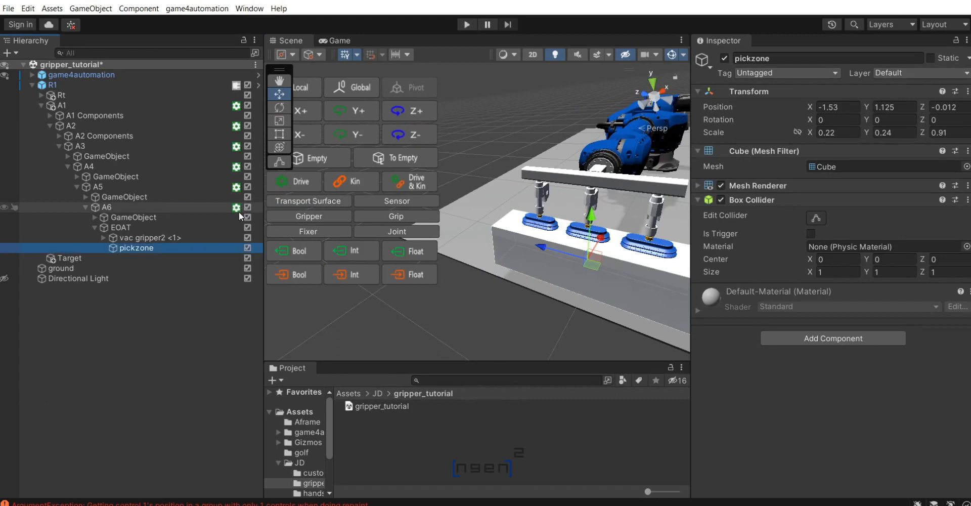
left_click(497, 320)
Add a Sensor component to pickzone and review its settings.
left_click(163, 249)
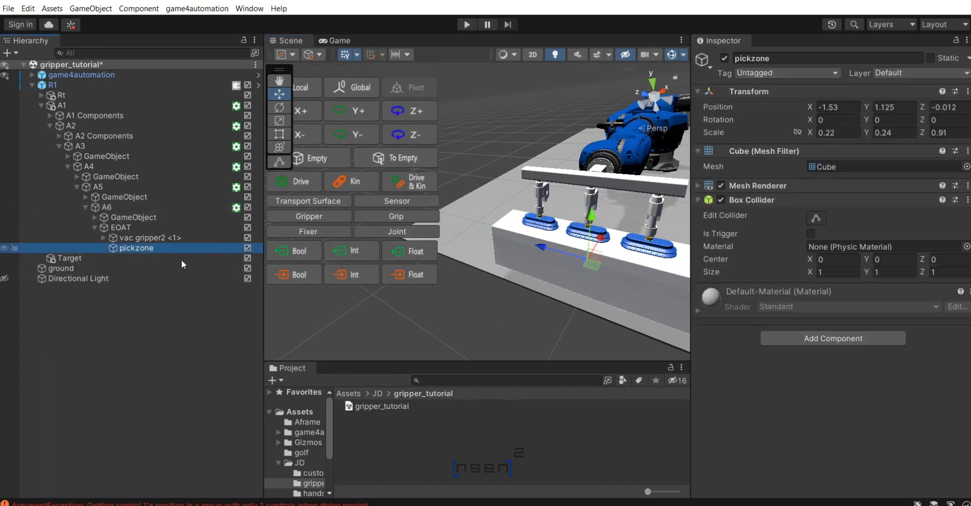
scroll(486, 304, "down", 8)
left_click(790, 339)
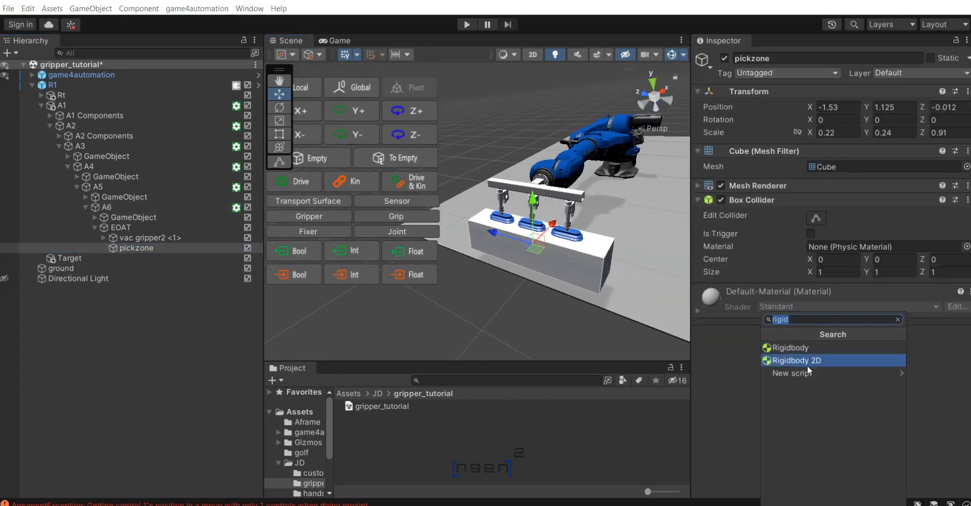
type("sensor")
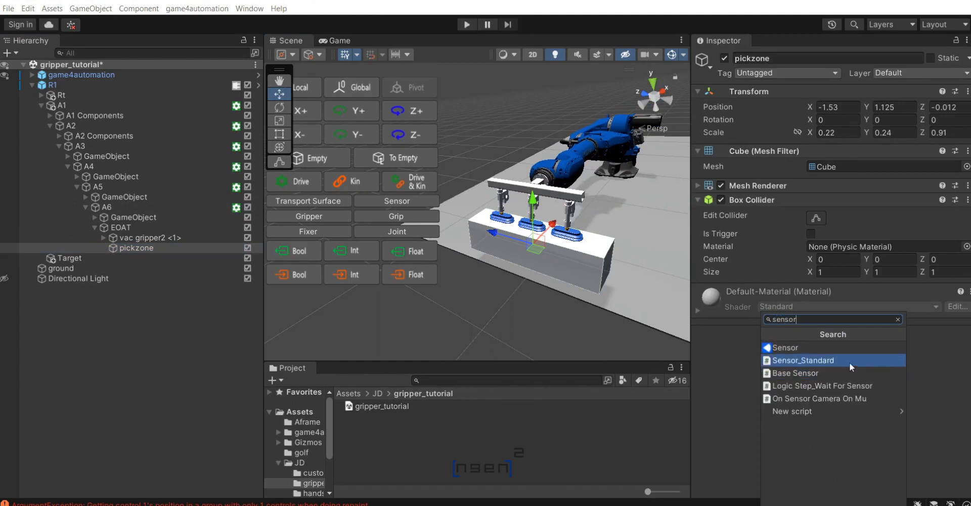
left_click(802, 348)
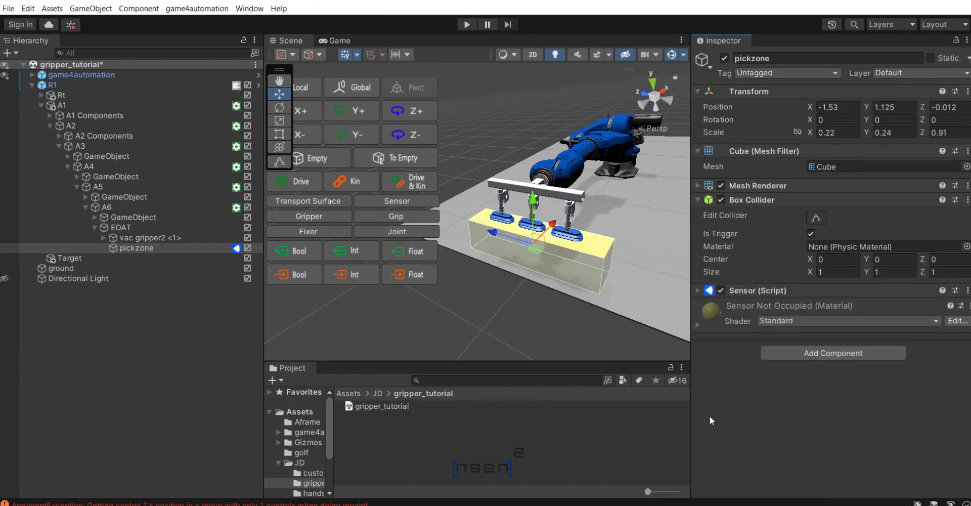
left_click(694, 290)
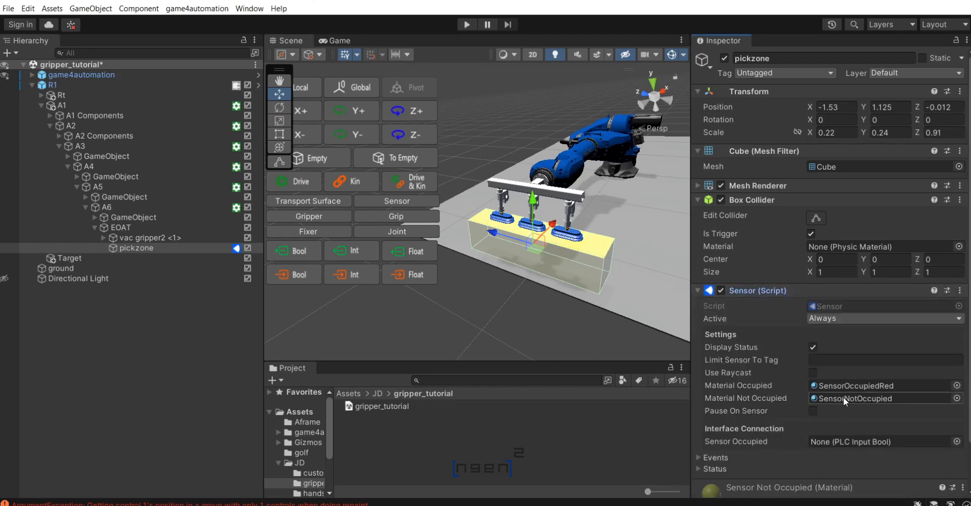
left_click(699, 292)
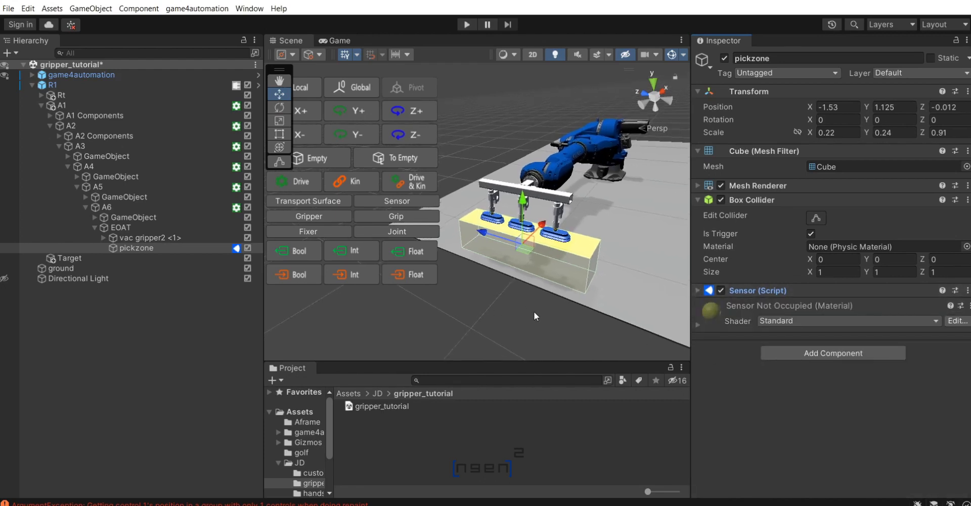
Add a Grip component to pickzone.
left_click(818, 366)
type("grip")
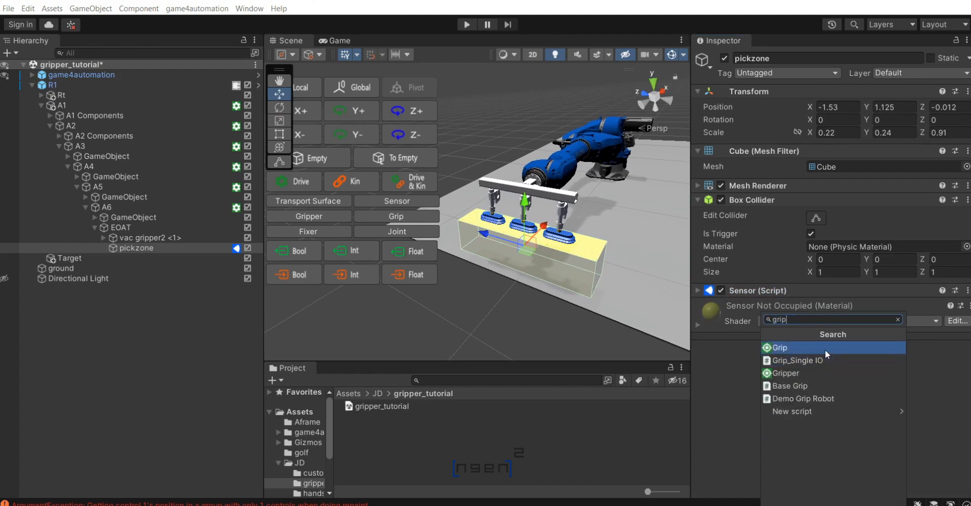
left_click(825, 347)
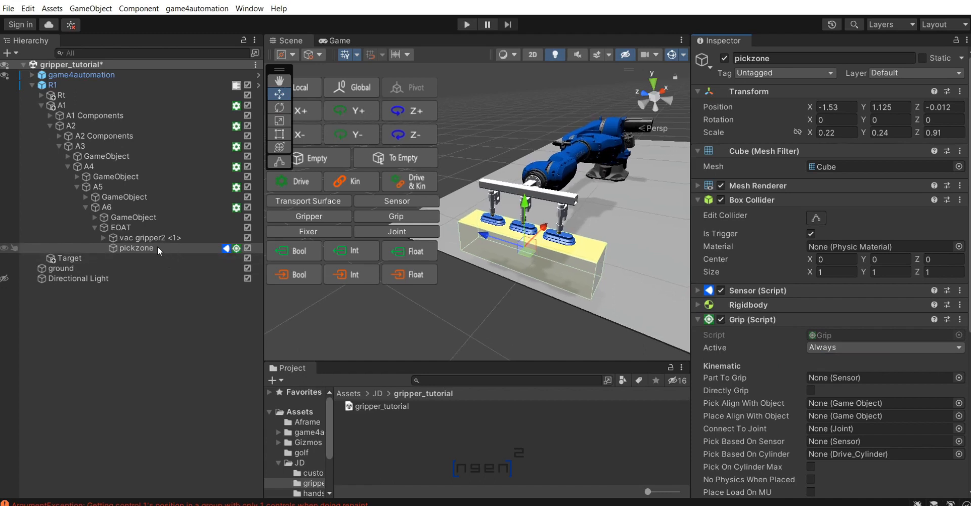
Assign the pickzone sensor as the Part To Grip of the Grip component, and collapse that component.
left_click_drag(157, 248, 165, 248)
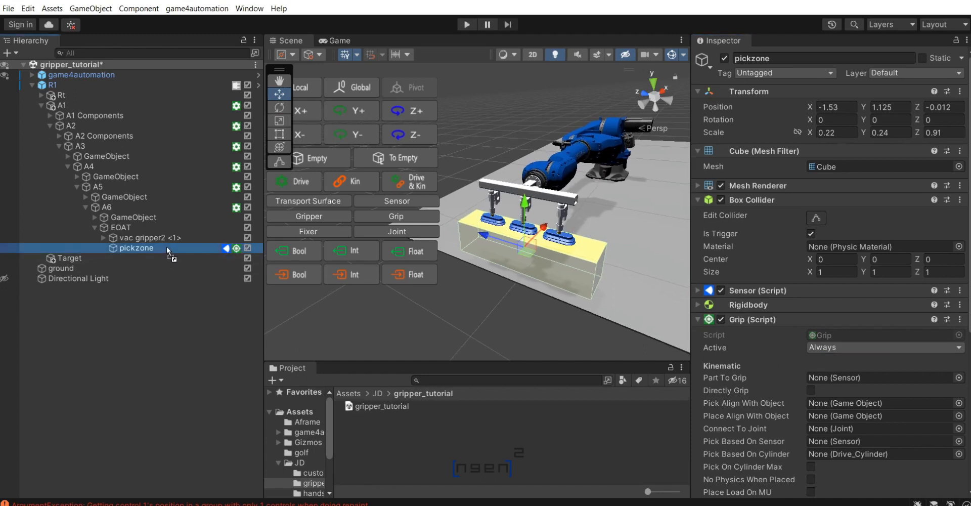
left_click_drag(167, 248, 825, 378)
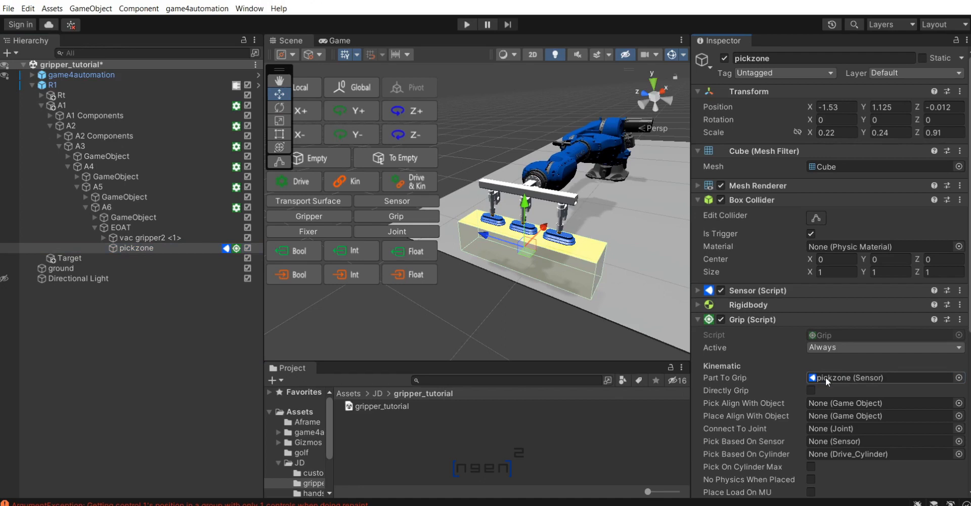
left_click(698, 320)
Clear the selection and save the gripper_tutorial scene.
left_click(527, 342)
scroll(486, 322, "down", 5)
left_click_drag(523, 310, 514, 313, "alt")
key("ctrl+s")
left_click_drag(490, 272, 491, 272, "alt")
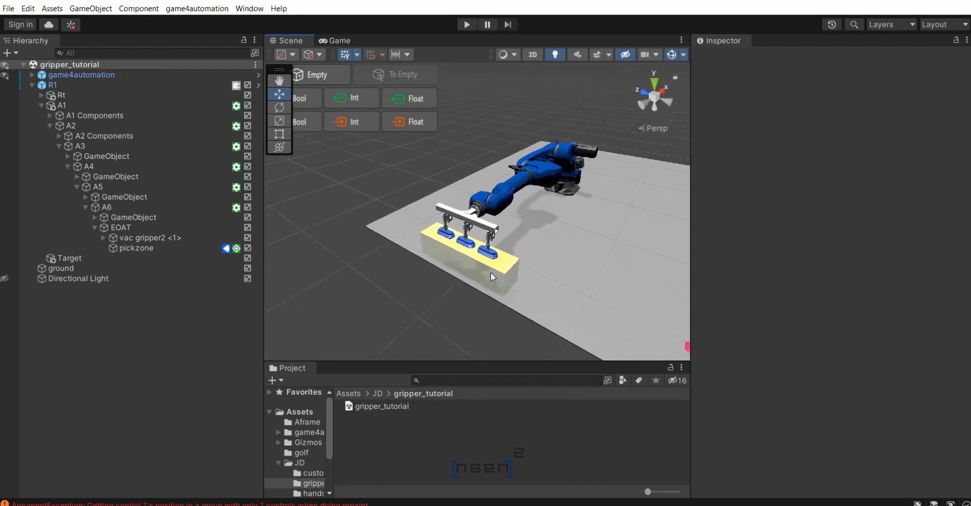
scroll(491, 272, "up", 3)
scroll(479, 305, "up", 1)
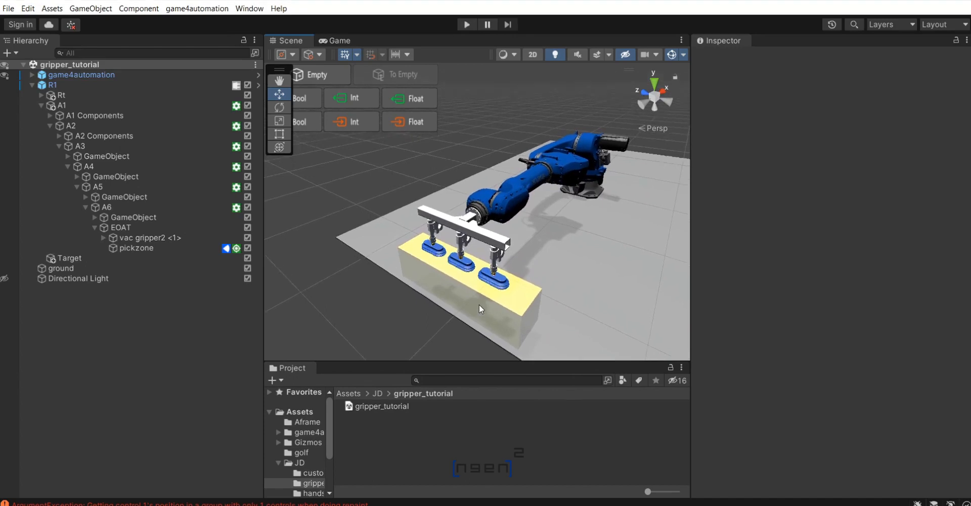
scroll(478, 304, "down", 6)
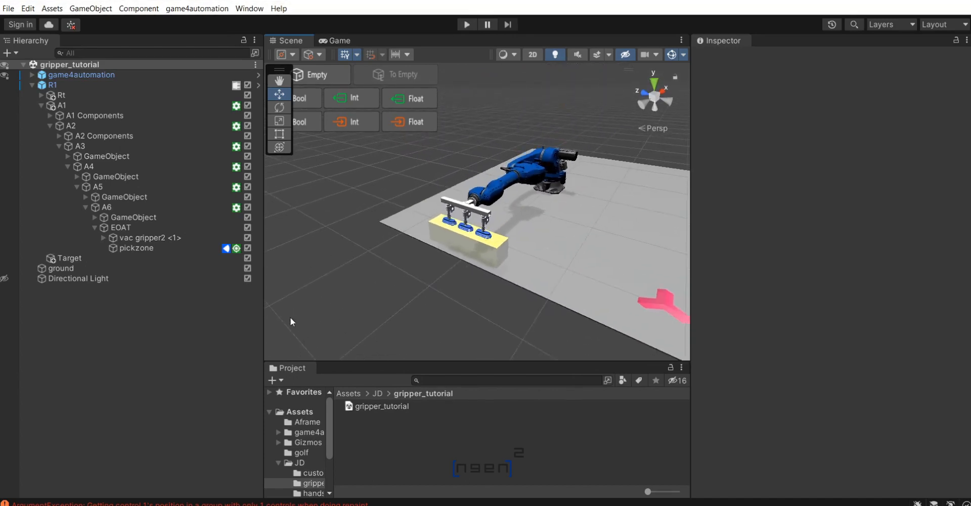
Collapse the R1 hierarchy and add a new 3D cube at the root of the scene.
left_click(32, 85)
right_click(99, 144)
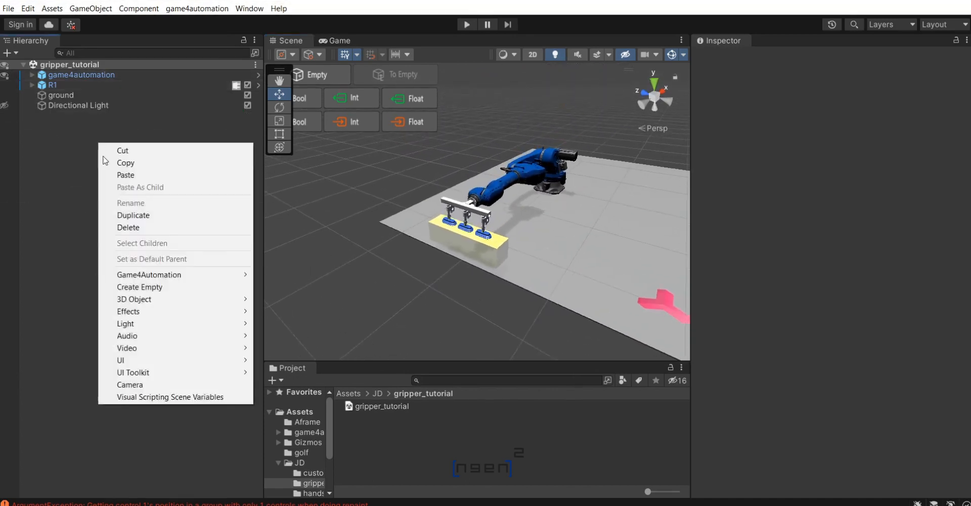
mouse_move(182, 300)
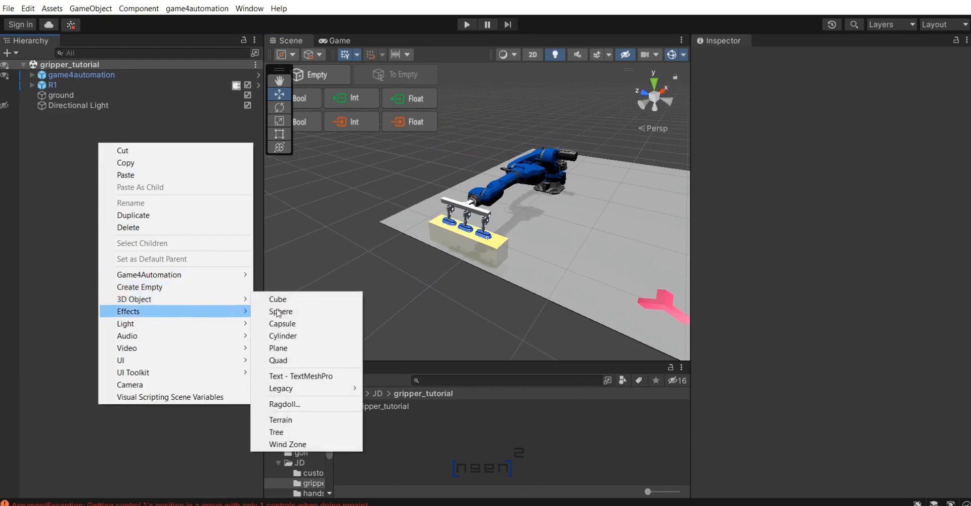
left_click(312, 299)
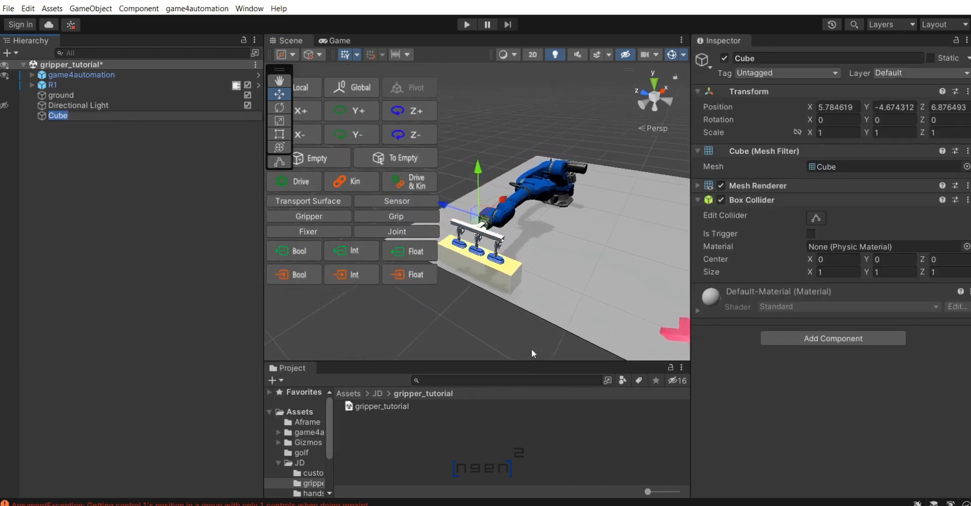
Move the cube beside robot R1, to a position of about X -1.55, Y 0.70, Z 1.98.
left_click_drag(450, 190, 466, 100)
left_click_drag(460, 182, 533, 287)
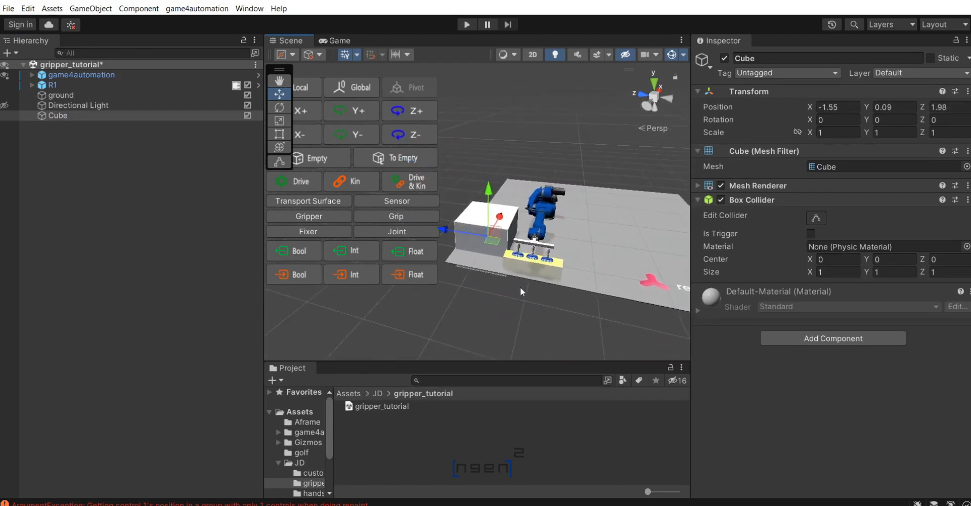
left_click_drag(477, 240, 482, 187)
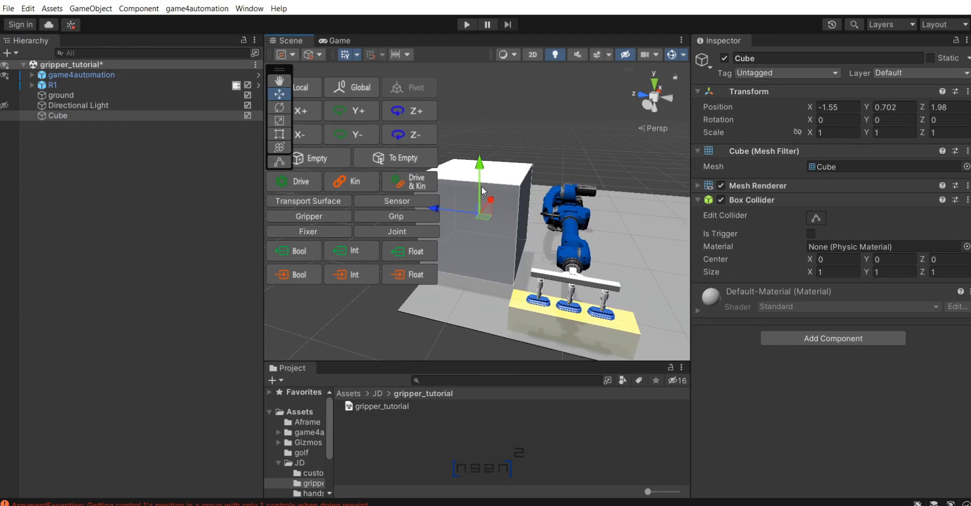
Set the cube's scale to 0.25 on the X, Y and Z axes.
left_click(834, 132)
type("0.25")
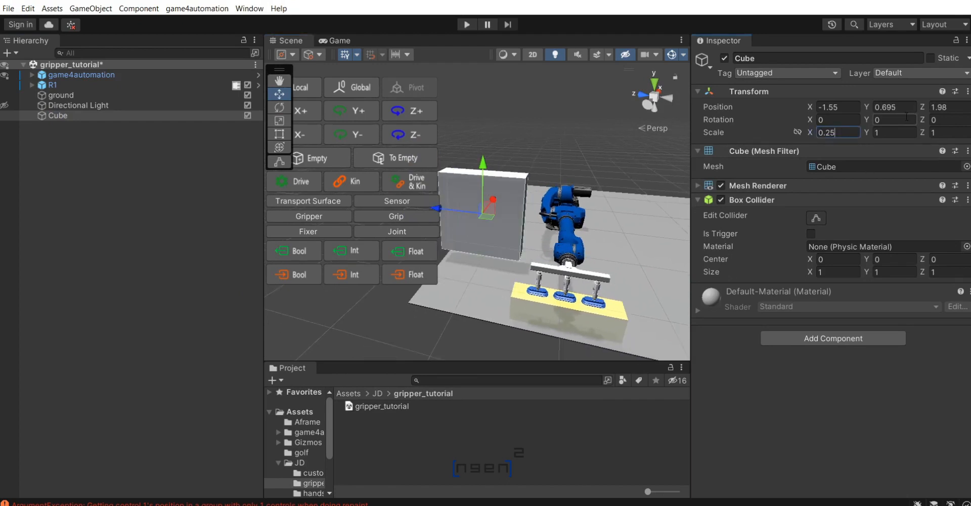
left_click(872, 131)
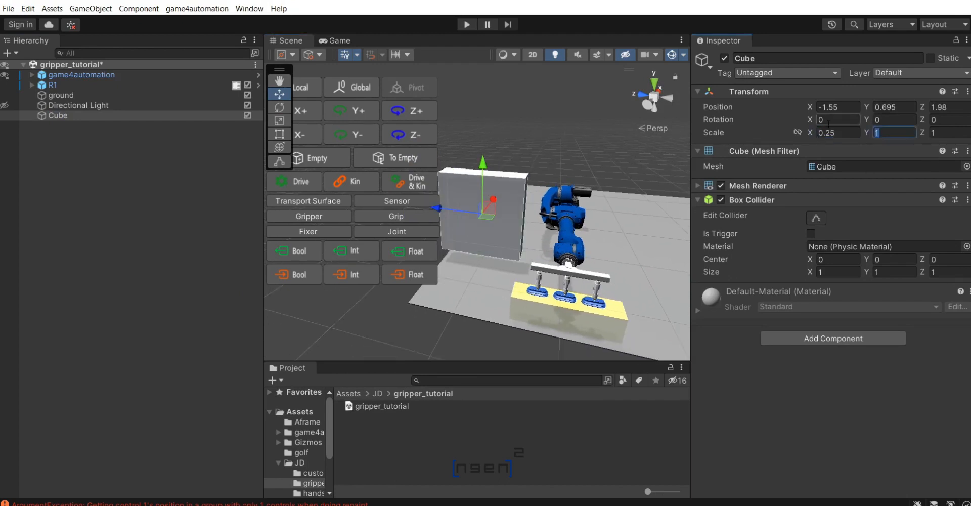
type("0.25")
left_click(927, 132)
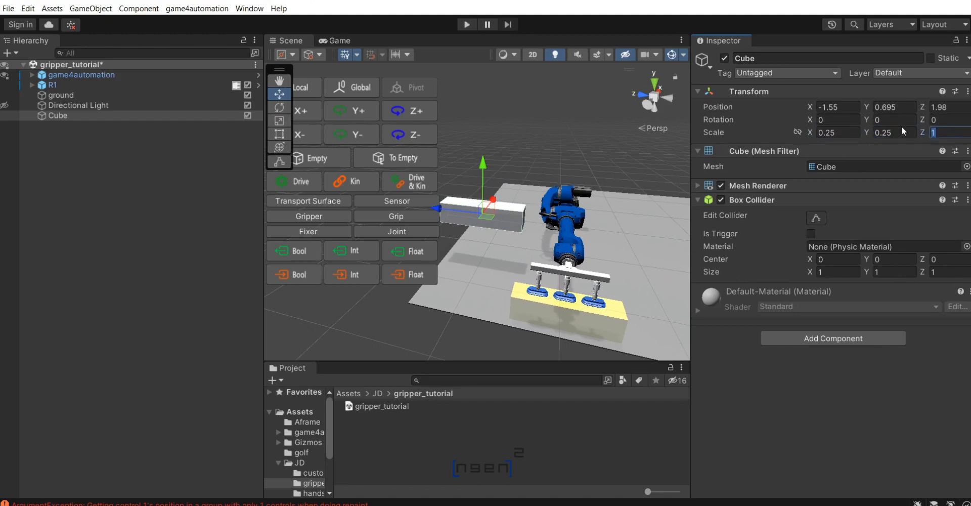
type("0.25")
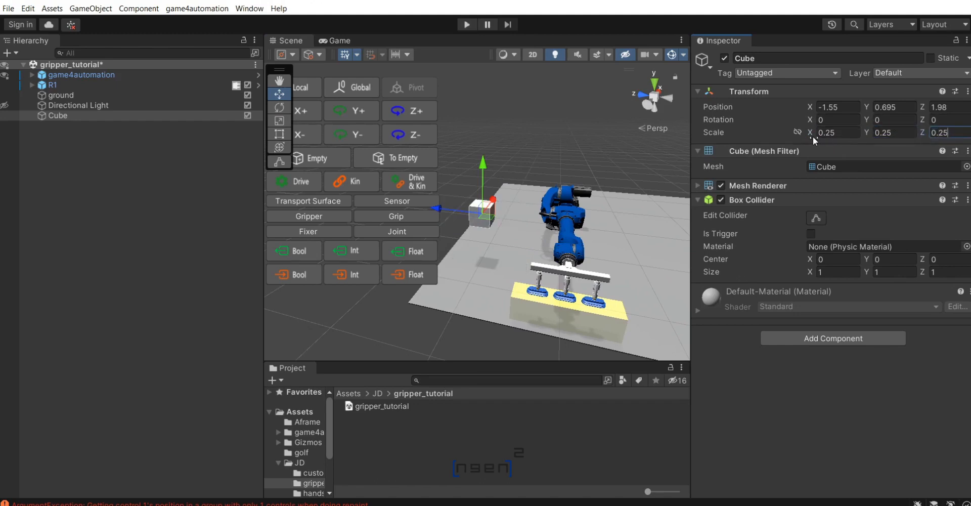
Stretch the cube into a box with a scale of X 0.58, Y 0.5 and Z 1.25.
left_click_drag(812, 136, 823, 136)
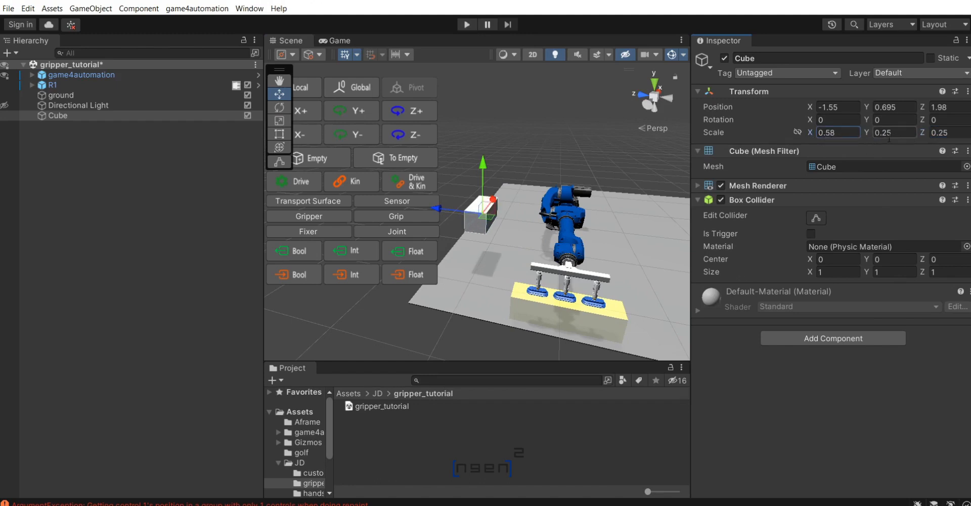
left_click_drag(870, 138, 945, 135)
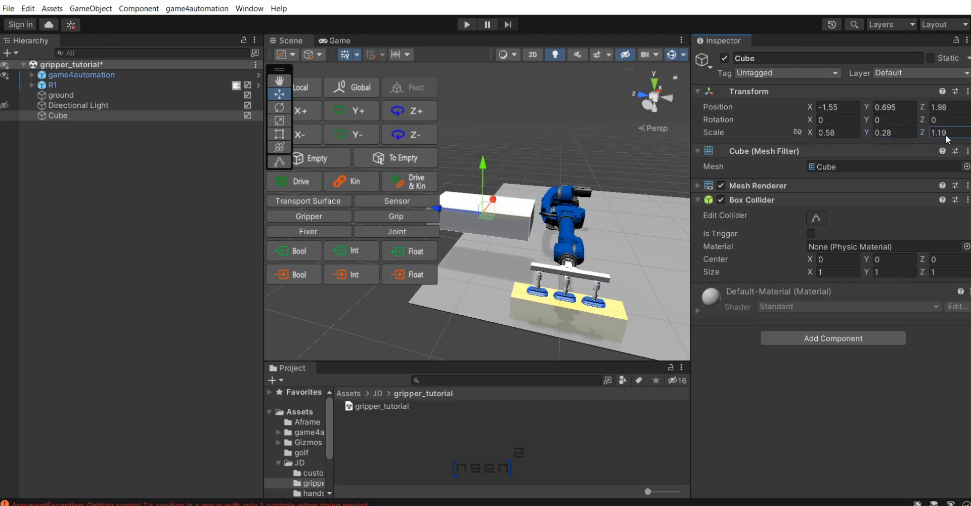
scroll(619, 198, "down", 5)
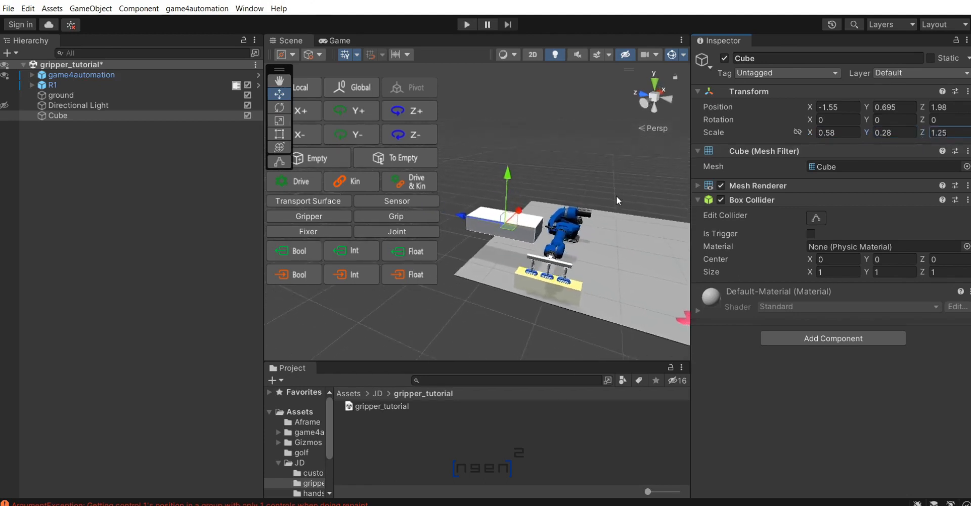
left_click_drag(618, 197, 607, 202, "alt")
scroll(551, 209, "up", 5)
middle_click_drag(498, 255, 516, 257)
scroll(516, 257, "down", 2)
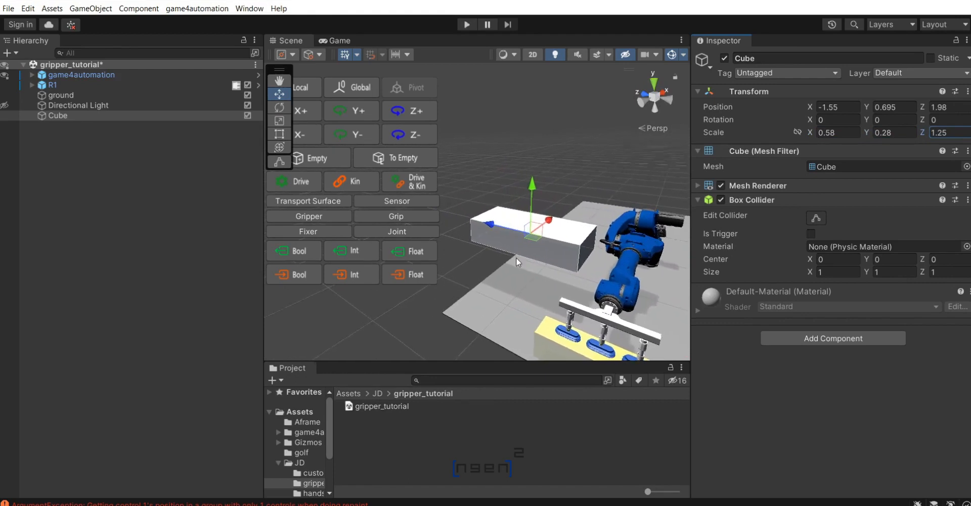
left_click_drag(871, 133, 877, 132)
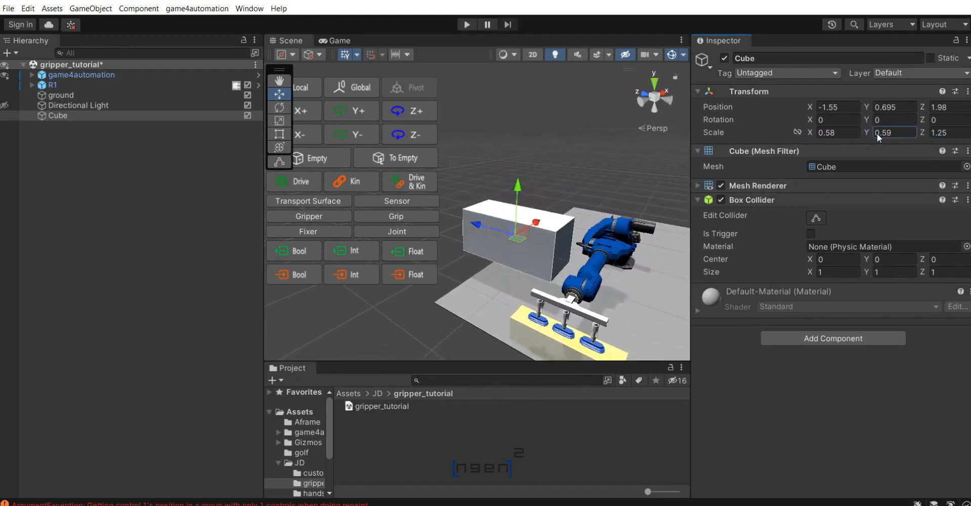
Rename the Cube object as part.
left_click(78, 135)
right_click(80, 117)
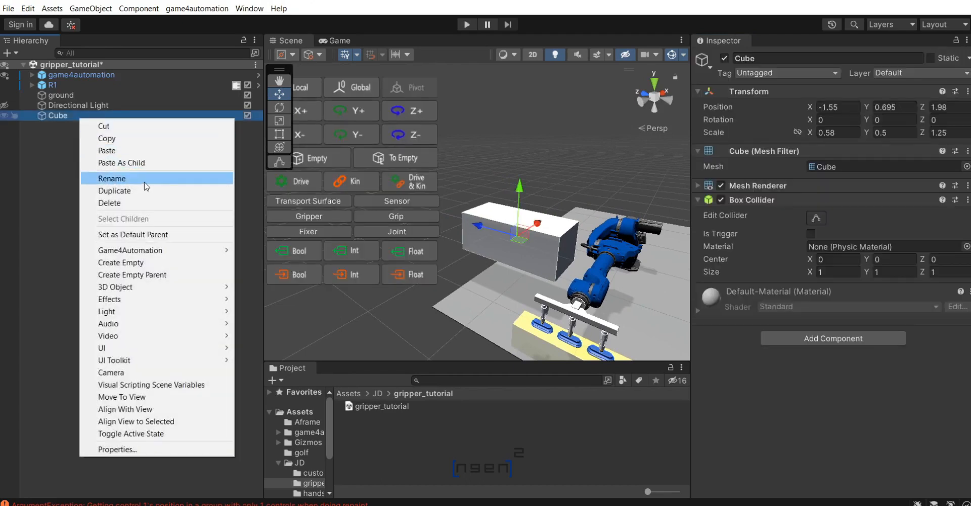
left_click(147, 179)
type("part")
key("Return")
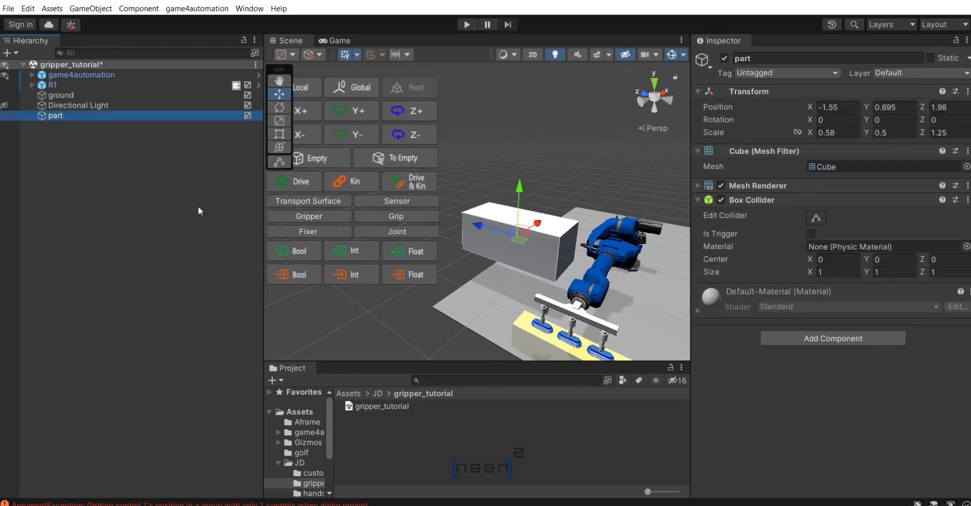
Examine the default material settings of part, and clear the selection.
left_click(180, 213)
left_click(117, 115)
left_click(698, 309)
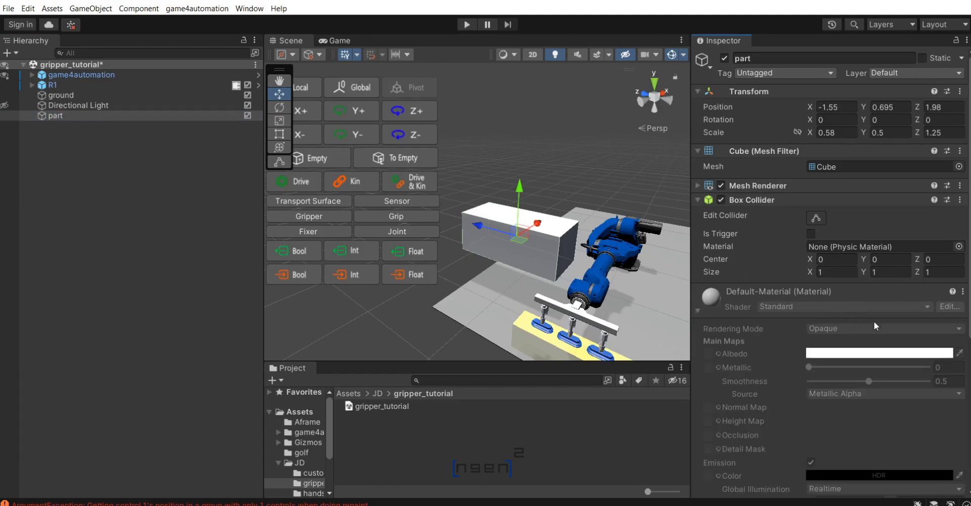
scroll(848, 329, "down", 5)
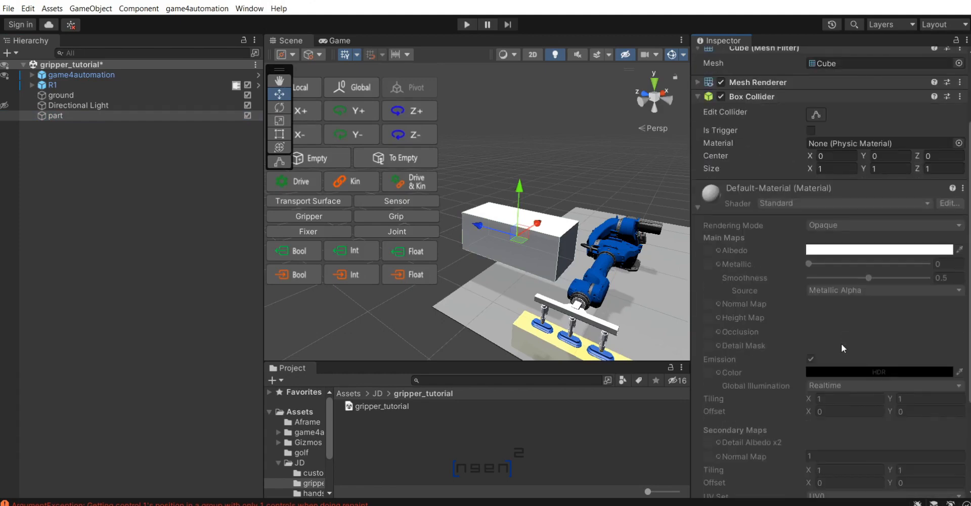
left_click(700, 208)
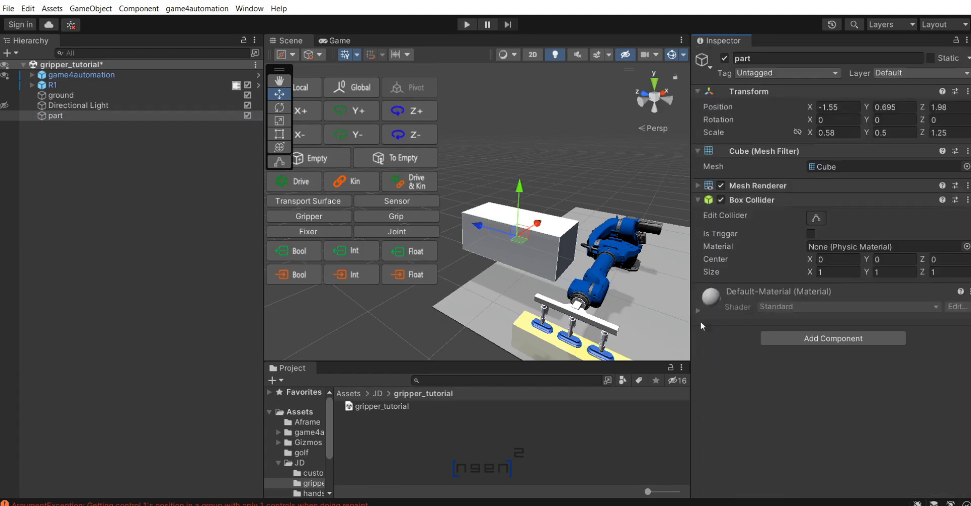
left_click(585, 144)
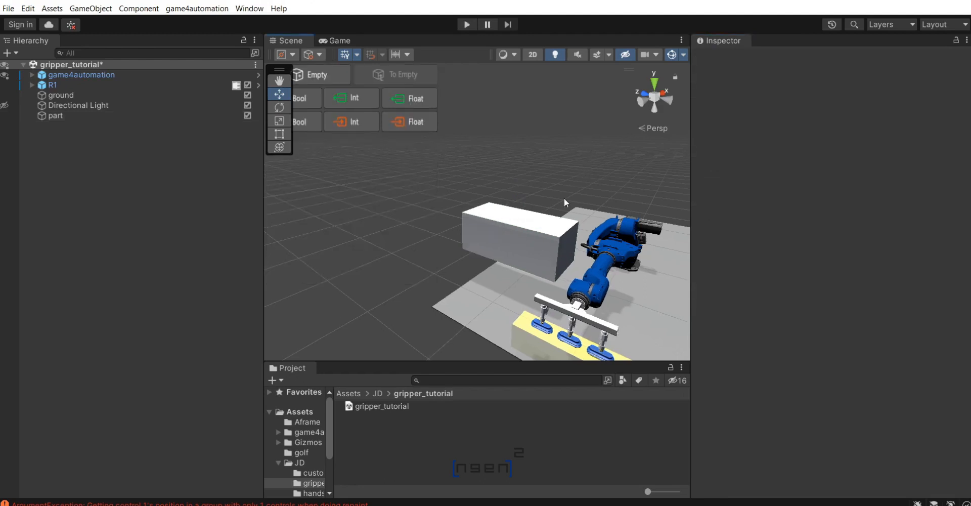
scroll(564, 199, "up", 2)
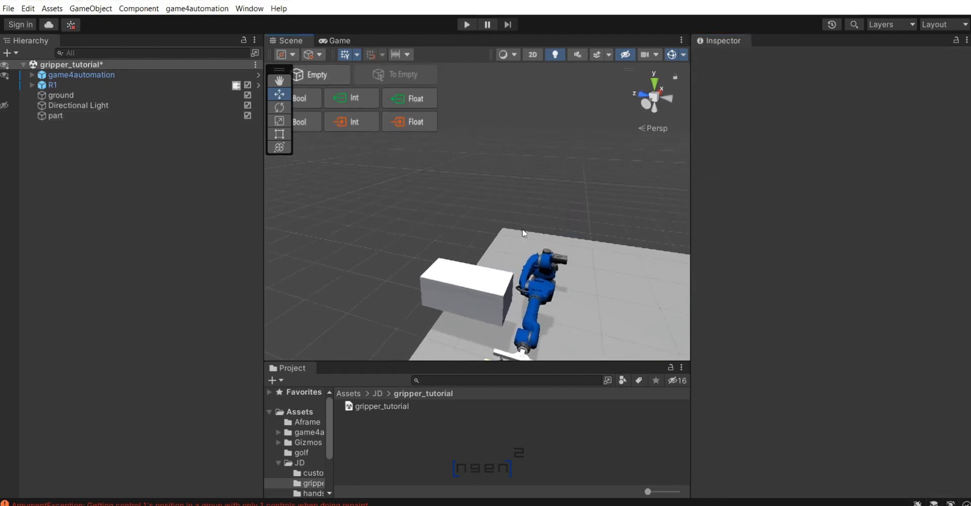
Move part under R1's gripper to about X -2.235, Y 0.375, Z 1.026, and save the scene.
double_click(55, 115)
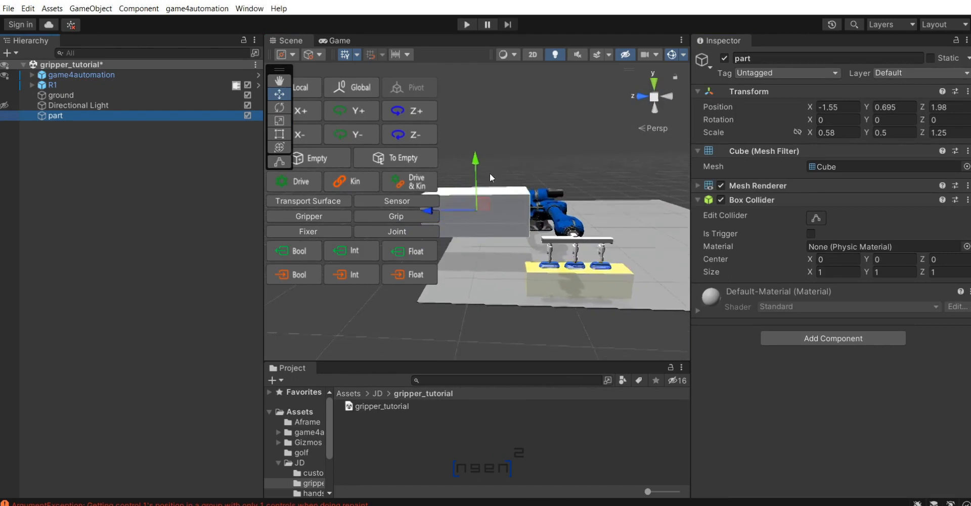
left_click_drag(512, 181, 512, 212)
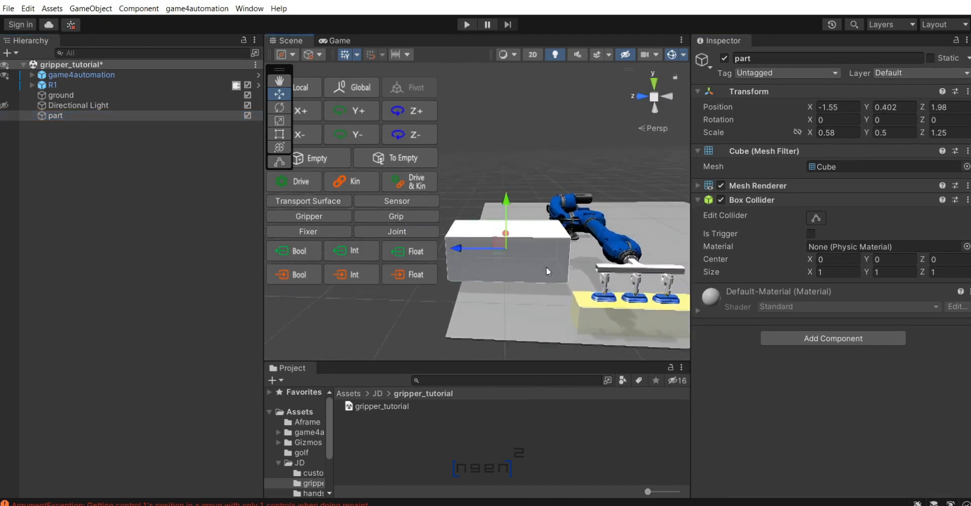
left_click_drag(502, 270, 514, 298)
scroll(514, 298, "up", 5)
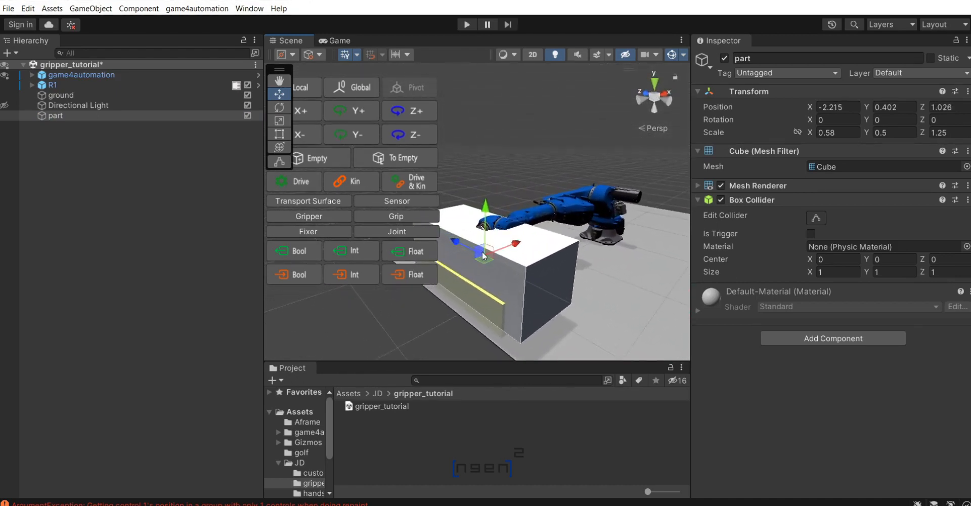
left_click_drag(480, 253, 478, 256)
scroll(524, 296, "down", 3)
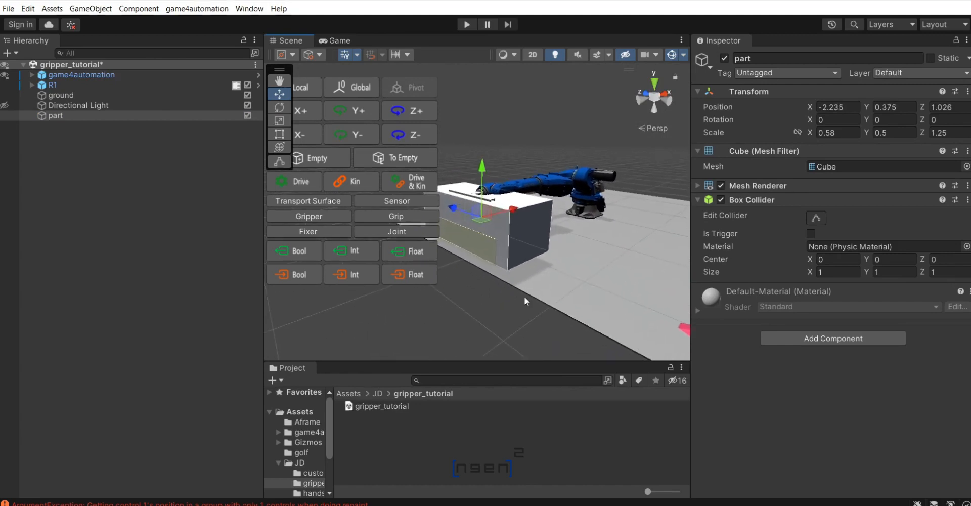
left_click(504, 282)
scroll(555, 164, "down", 8)
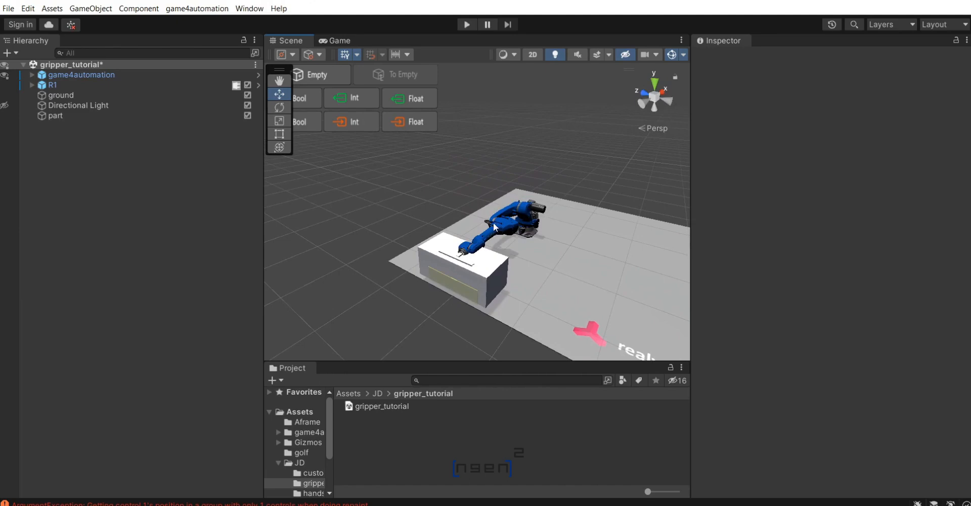
Duplicate robot R1 and place the copy directly below R1 in the scene hierarchy.
left_click(90, 86)
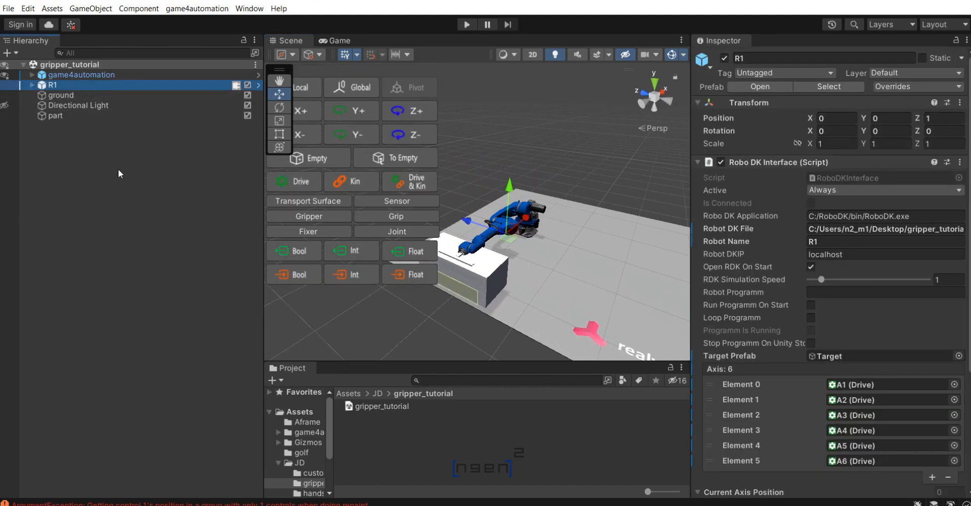
left_click(92, 156)
key("ctrl+v")
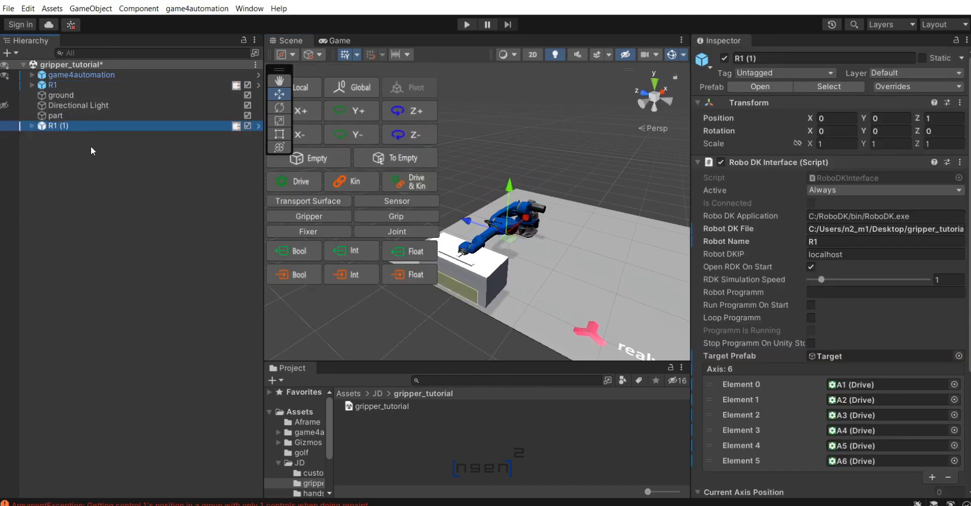
left_click_drag(80, 128, 79, 93)
Rename the copied robot object as R2.
right_click(68, 96)
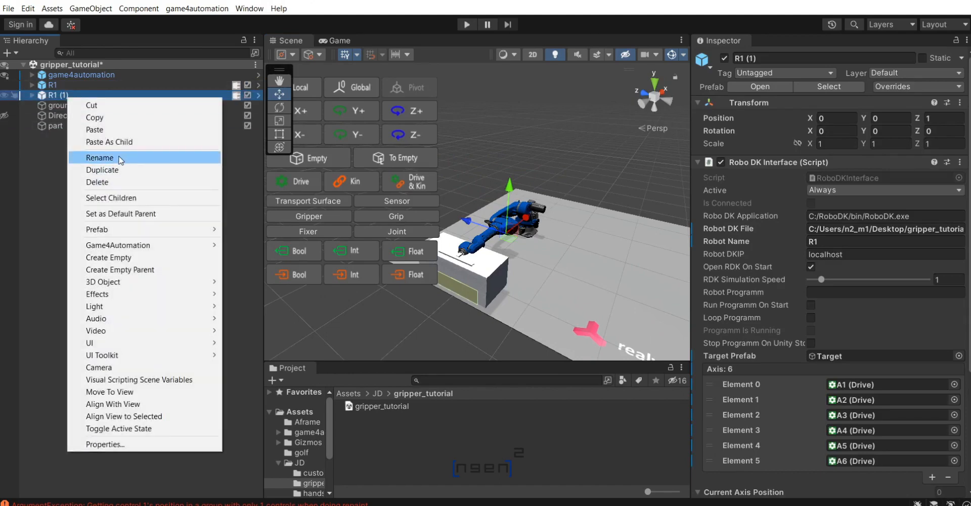
left_click(118, 158)
type("R2")
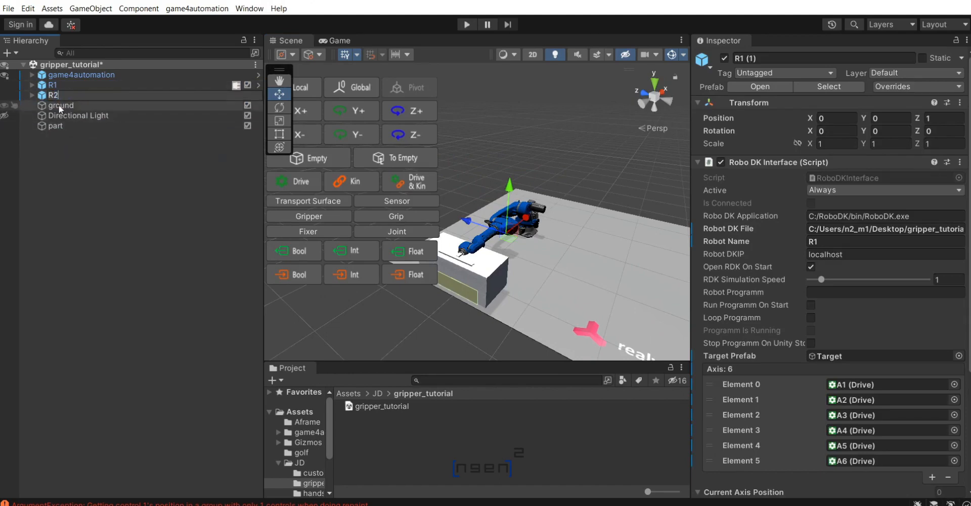
left_click(107, 164)
Set the Robot Name in R2's RoboDK Interface to R2.
left_click(97, 97)
left_click(815, 241)
type("2")
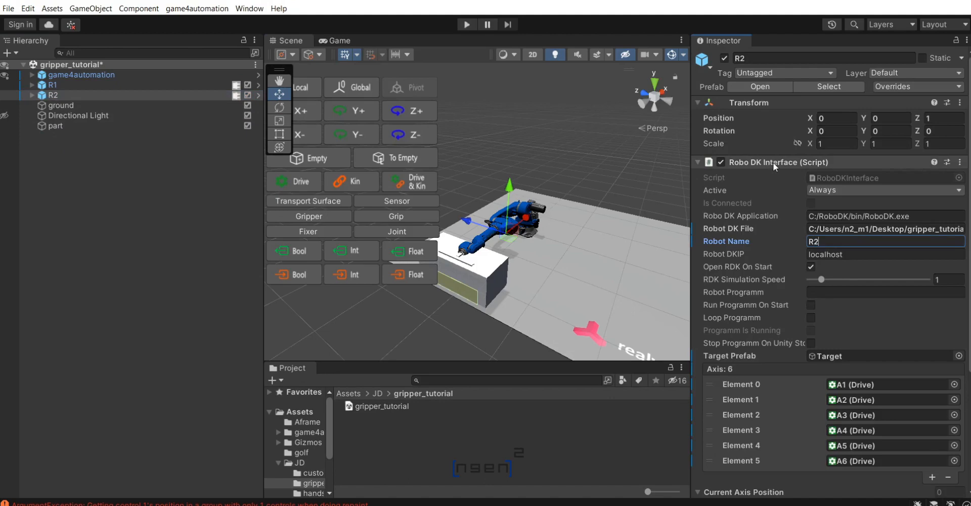
left_click(572, 173)
Move R2 away from R1 by setting its Z position to -1, with a Z rotation of 0.
left_click(52, 94)
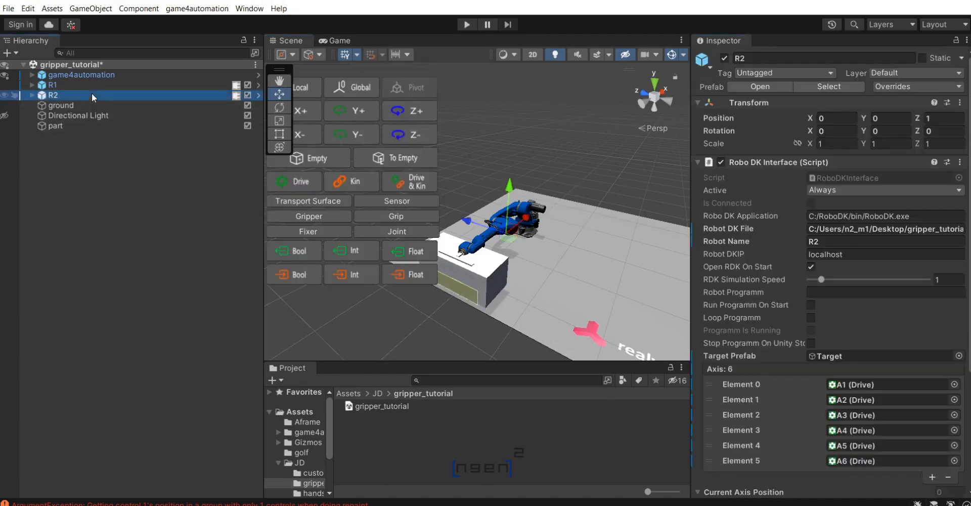
scroll(630, 267, "up", 2)
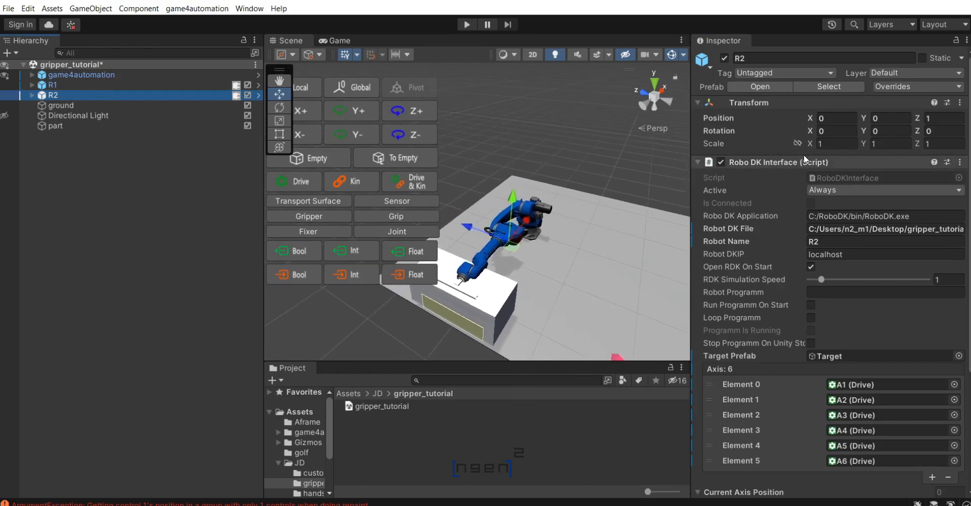
left_click(936, 130)
type("-1.5")
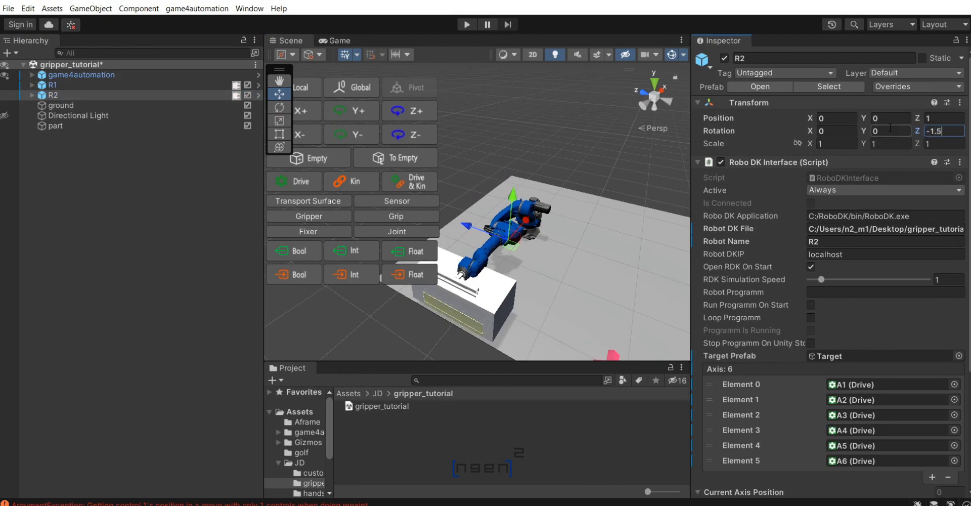
key("ctrl+x")
left_click(944, 117)
key("ctrl+v")
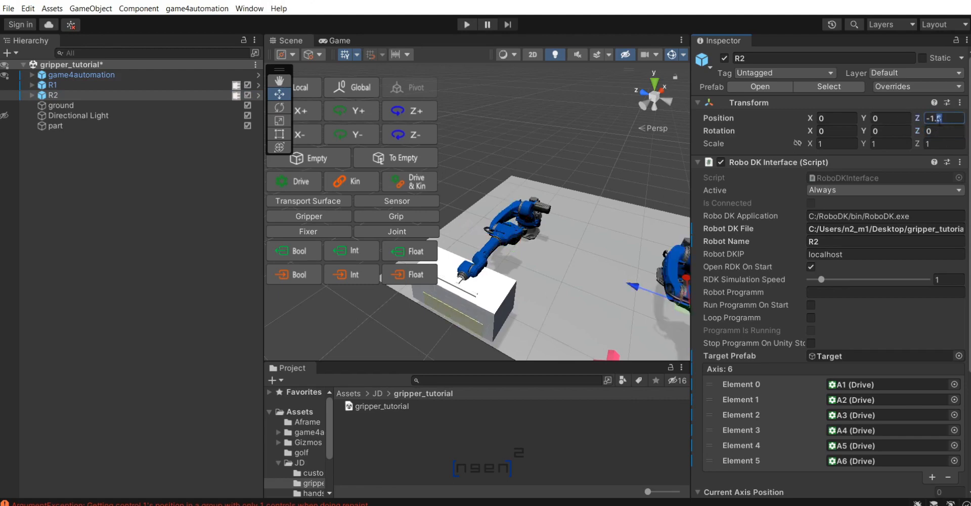
key("BackSpace")
scroll(680, 239, "down", 5)
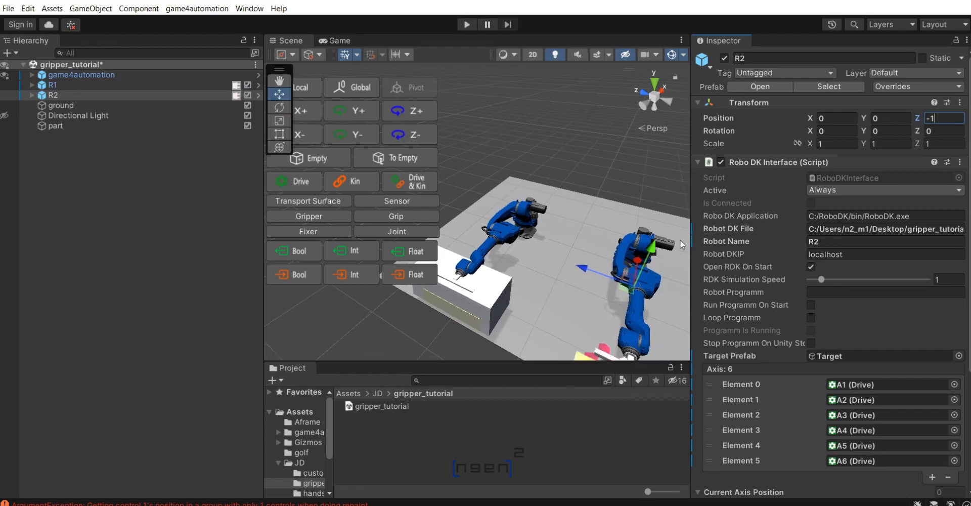
Clear the selection, save the gripper_tutorial scene and switch to RoboDK.
left_click(546, 148)
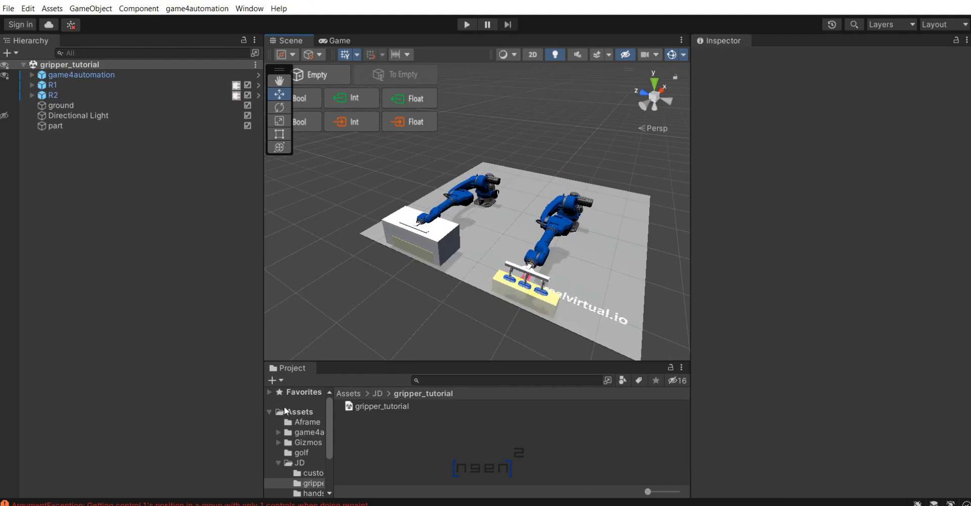
key("alt+Tab")
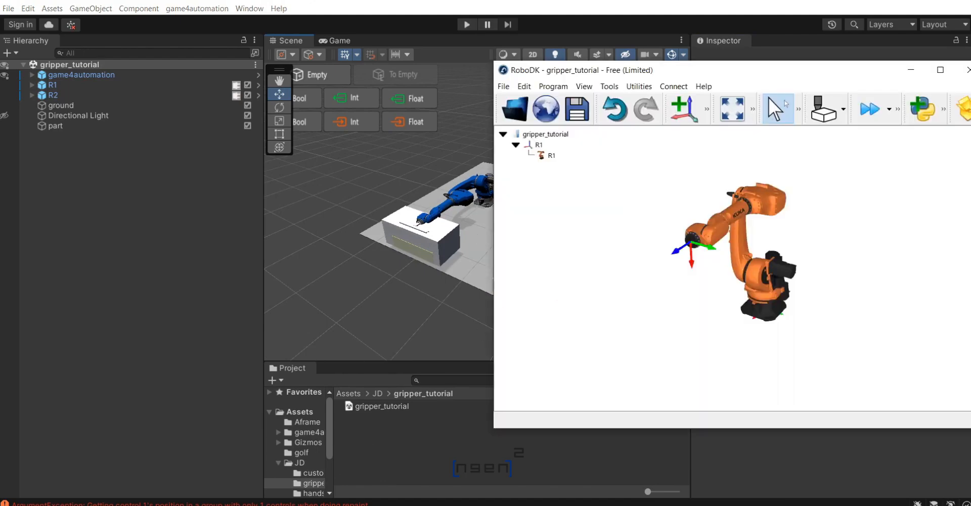
Load the KUKA-KR-70-R2100 robot file from the KR70 folder into the RoboDK station and minimise the folder window.
key("alt+Tab")
left_click_drag(198, 158, 807, 327)
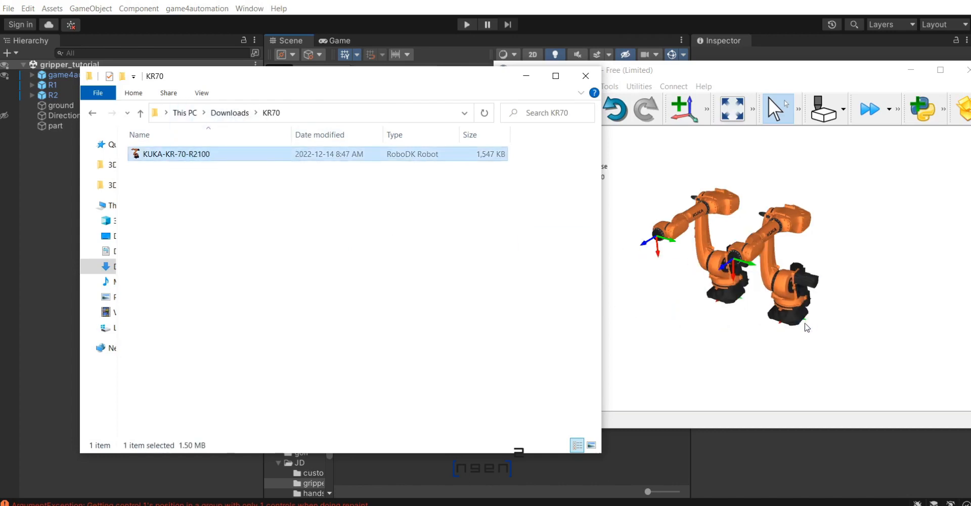
left_click(526, 76)
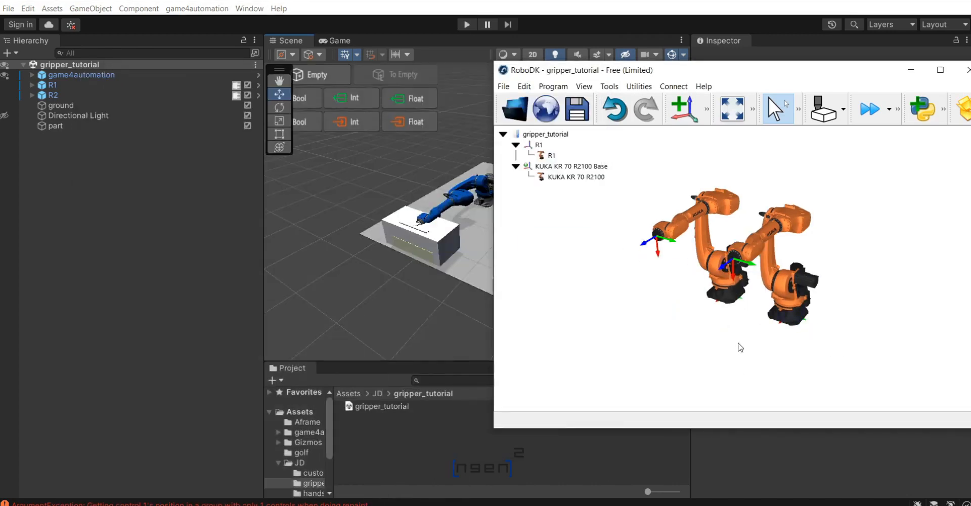
Rename the new KUKA KR 70 robot and its base frame as R2.
right_click(560, 172)
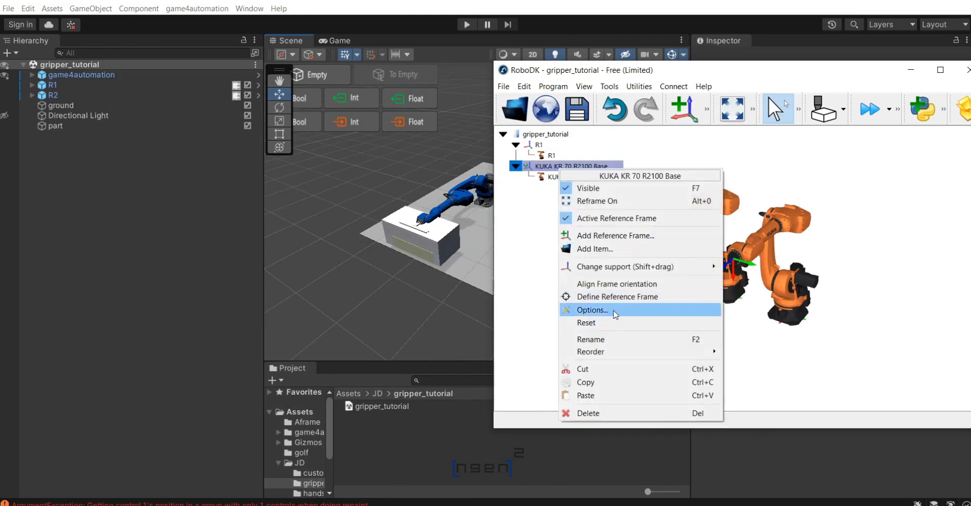
left_click(614, 310)
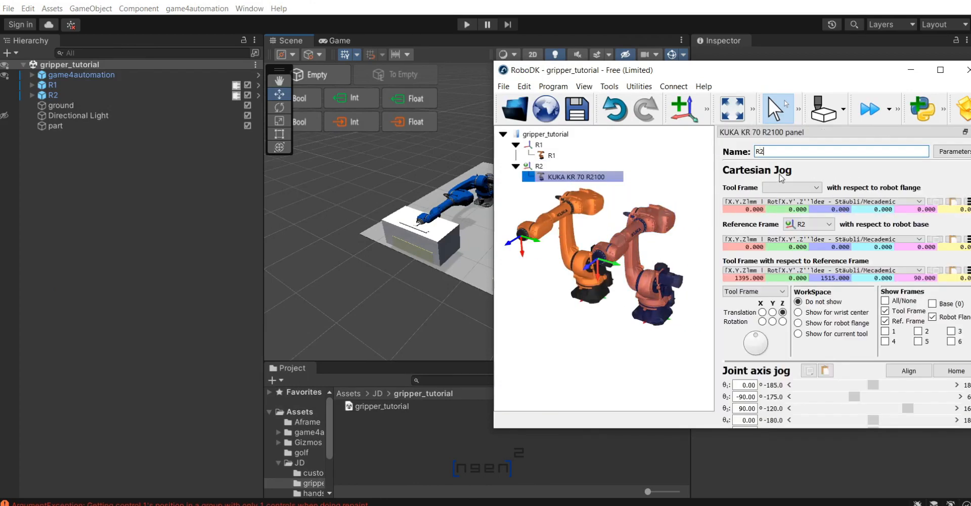
left_click(610, 374)
left_click_drag(853, 140, 797, 150)
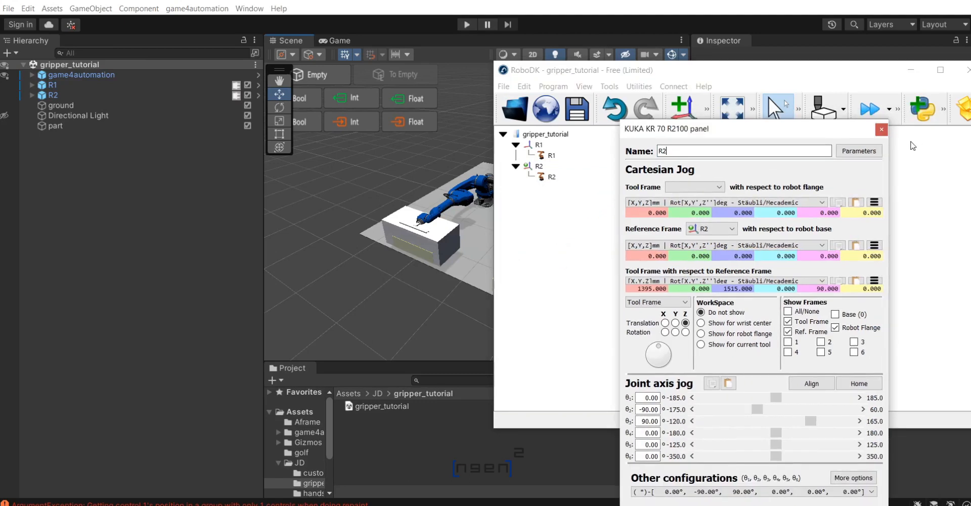
left_click(881, 130)
Turn off the active reference frame setting for the R2 base frame.
left_click(539, 166)
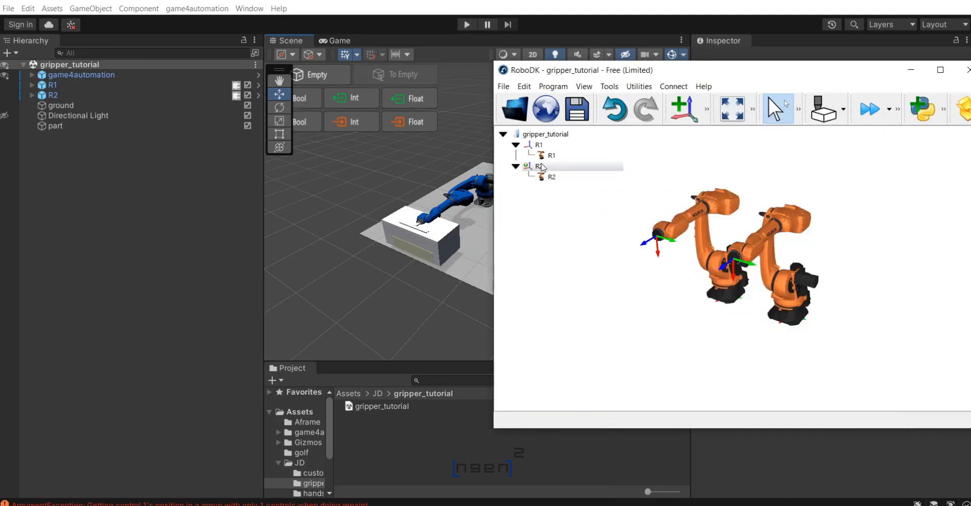
right_click(544, 168)
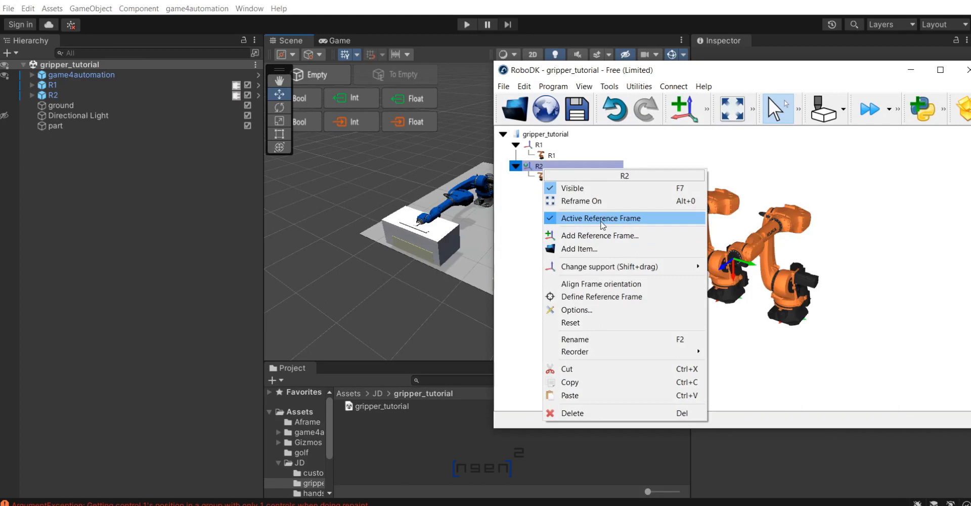
left_click(602, 221)
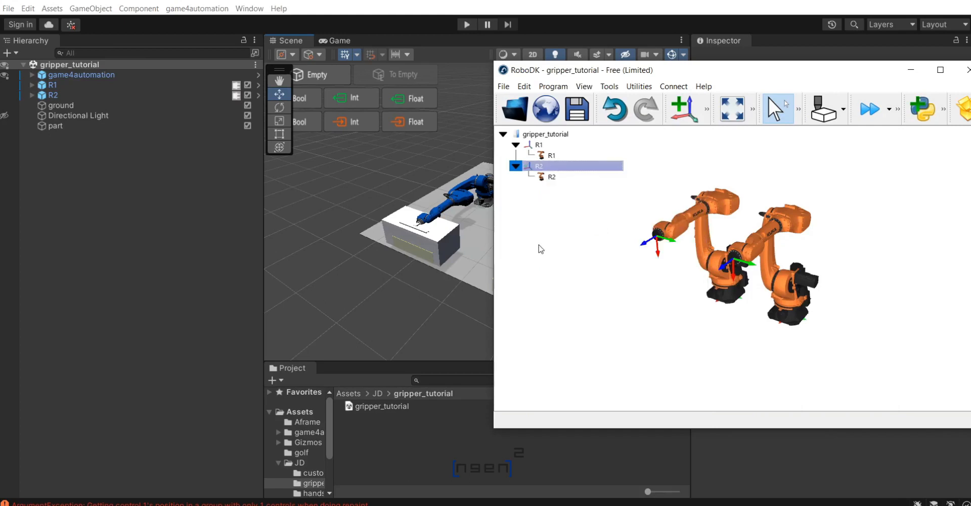
Open the options of the R2 base frame.
left_click(565, 170)
right_click(565, 170)
left_click(624, 313)
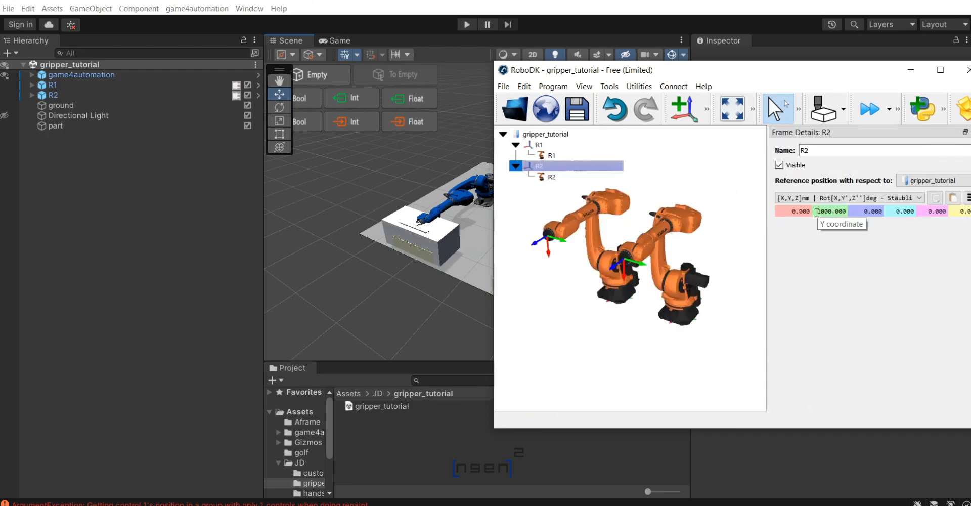
Try a Y coordinate of 0 for the R2 base frame and undo it.
double_click(817, 212)
type("0")
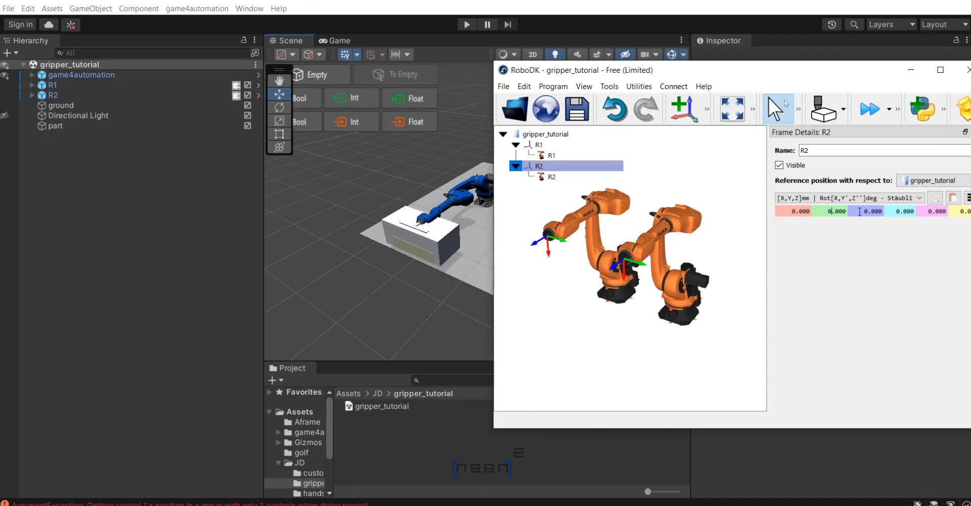
key("Return")
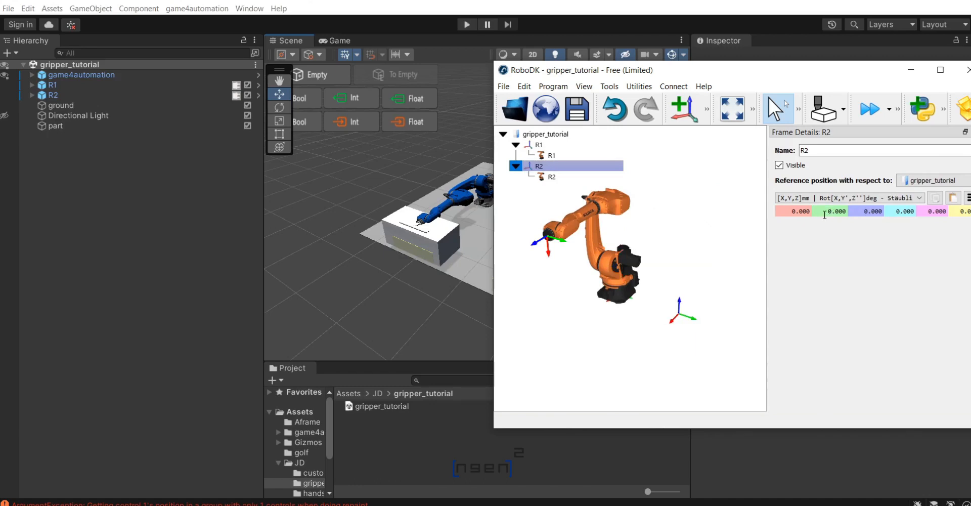
key("ctrl+z")
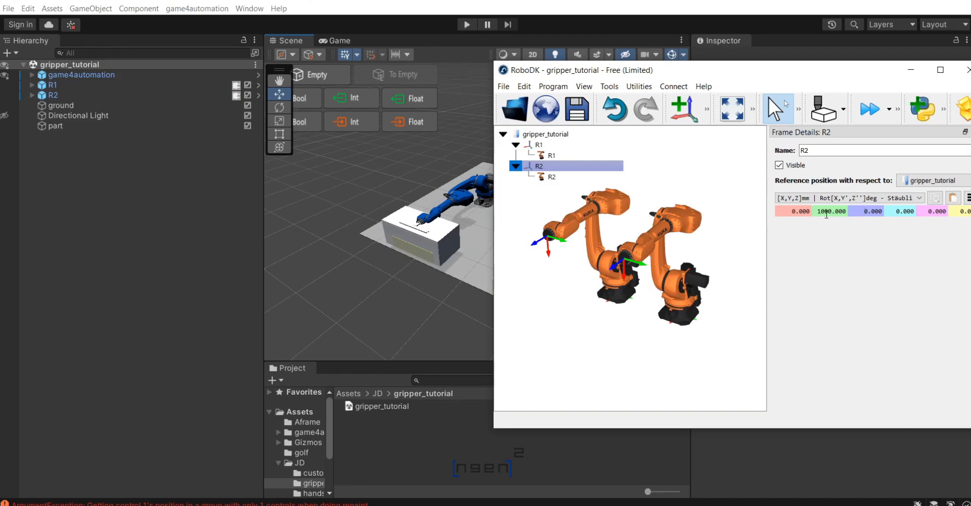
Switch to Unity and check the Transform positions of R2 and R1.
left_click_drag(651, 310, 657, 315)
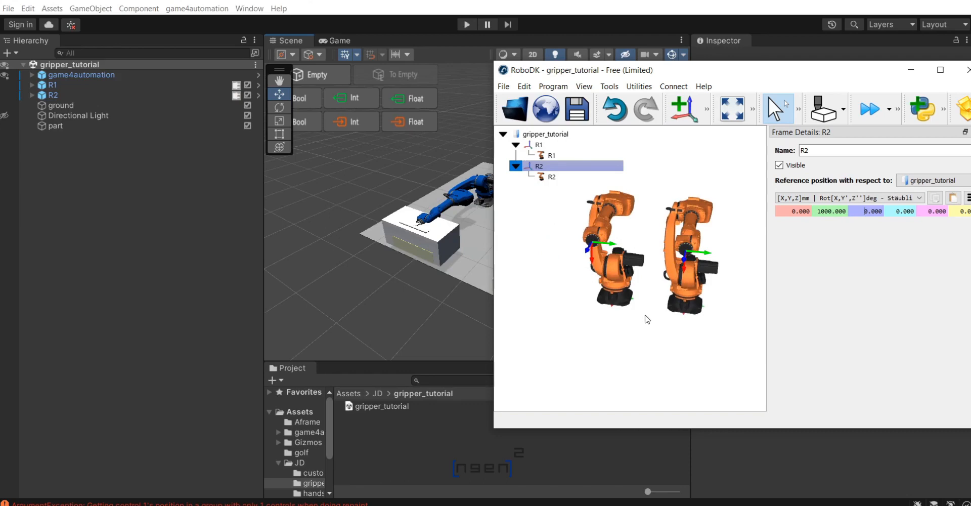
left_click(450, 321)
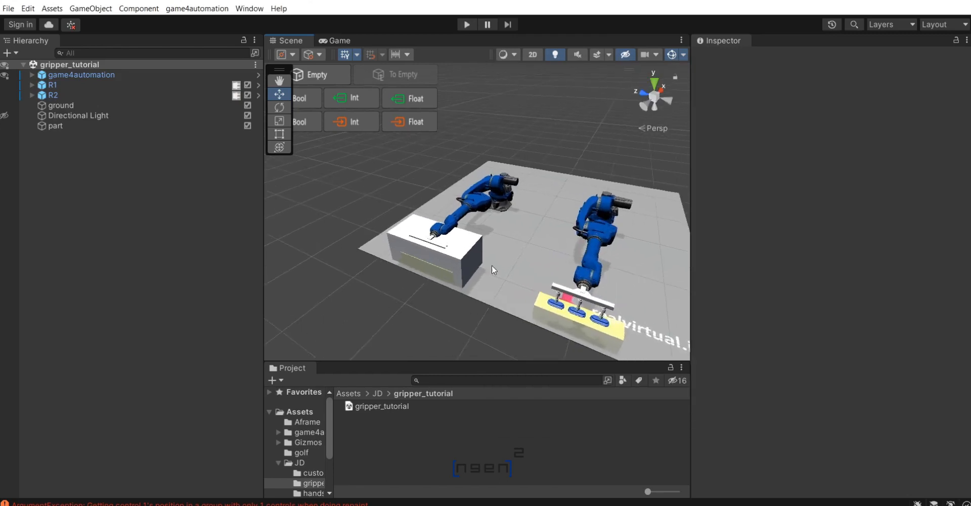
left_click(69, 94)
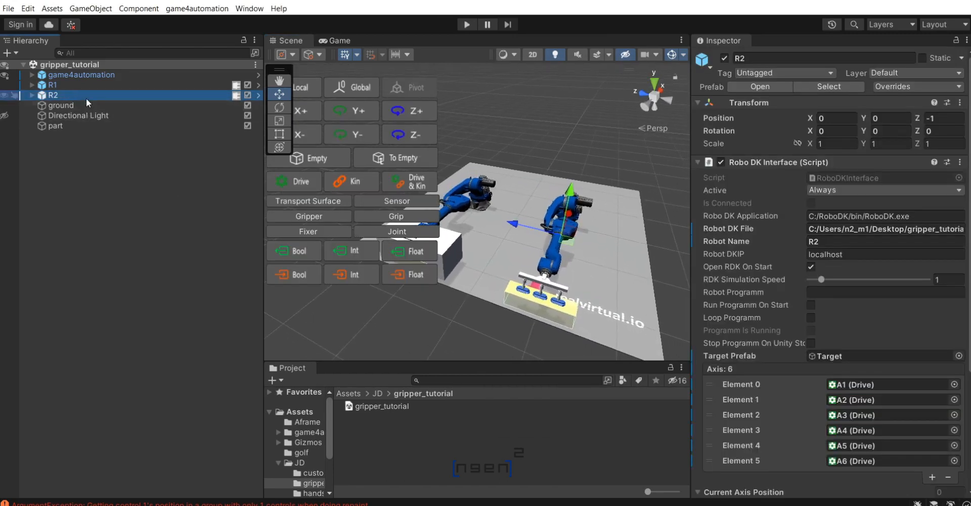
left_click(89, 86)
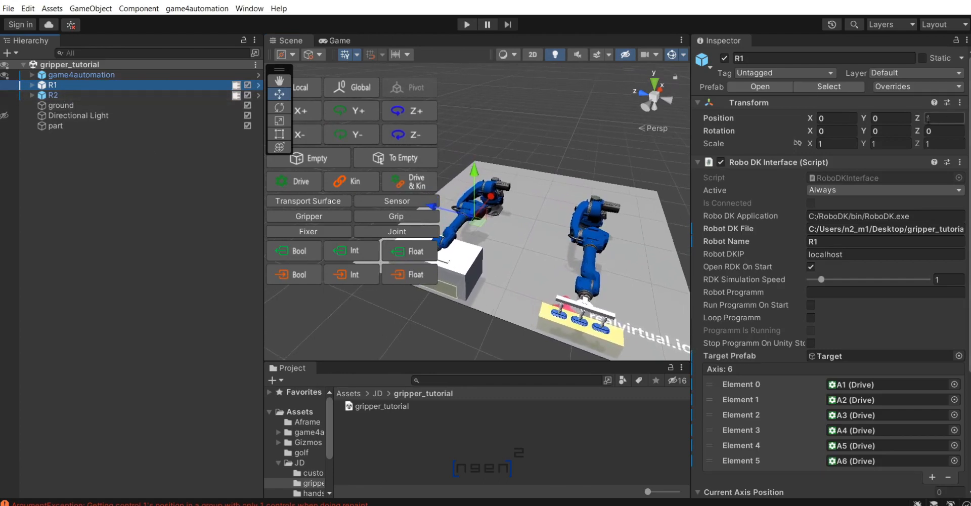
Switch to RoboDK, set the R2 base frame's Y coordinate to 2000 mm and close the frame details.
key("alt+Tab")
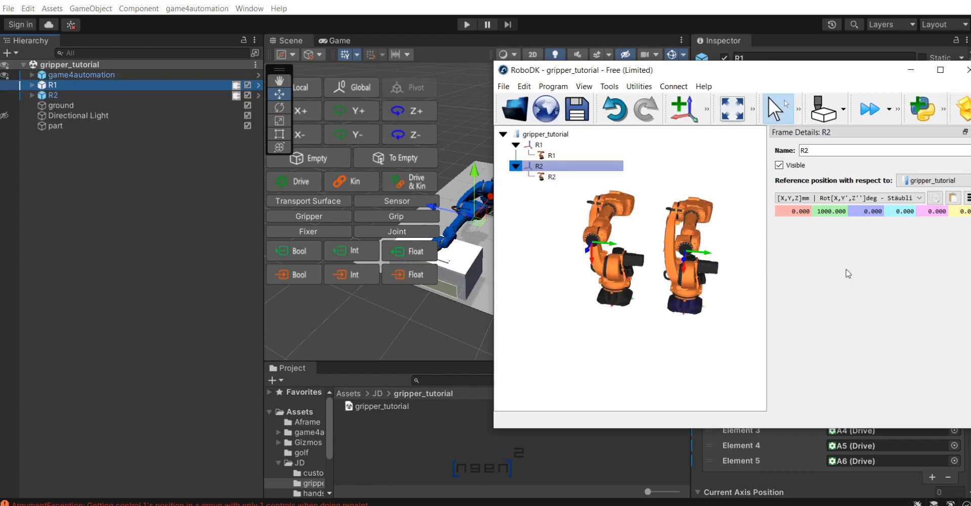
left_click(678, 300)
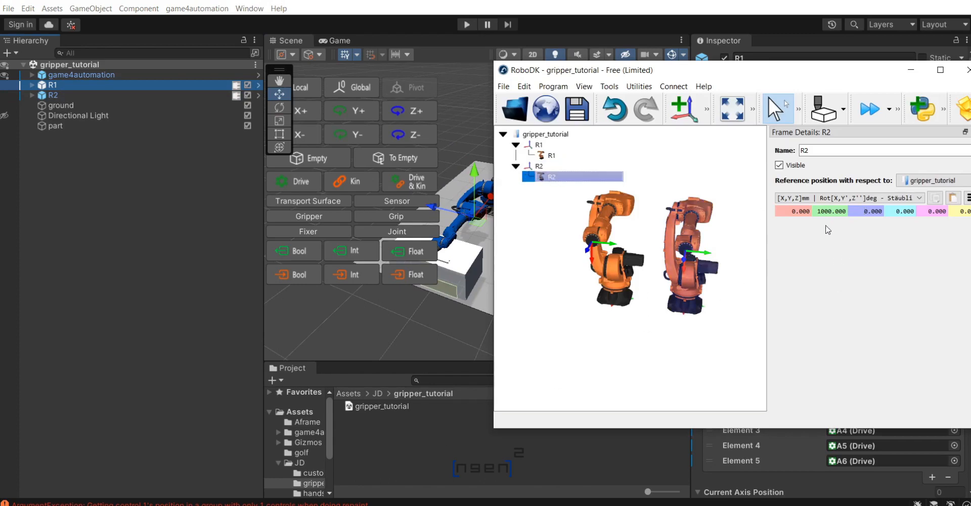
left_click(820, 211)
key("BackSpace")
type("2")
key("Return")
right_click_drag(661, 290, 662, 291)
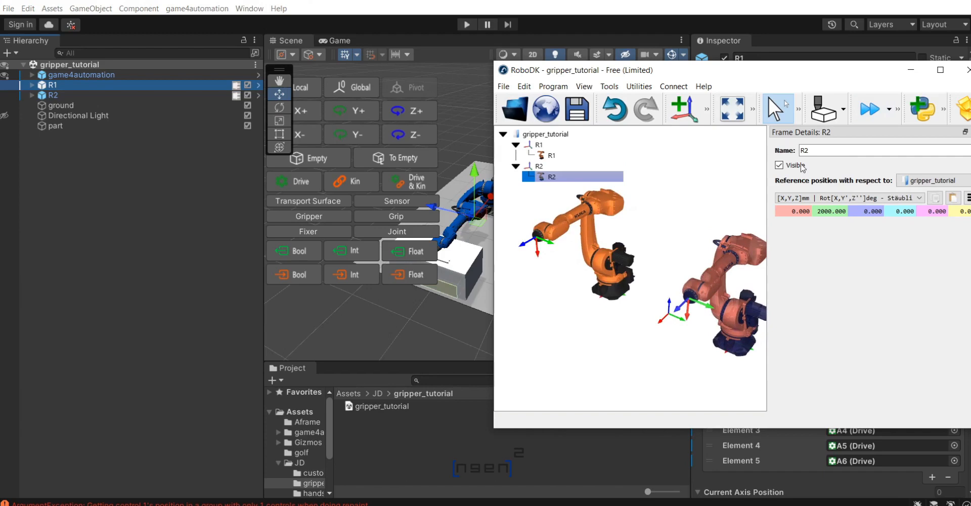
double_click(841, 132)
left_click(889, 125)
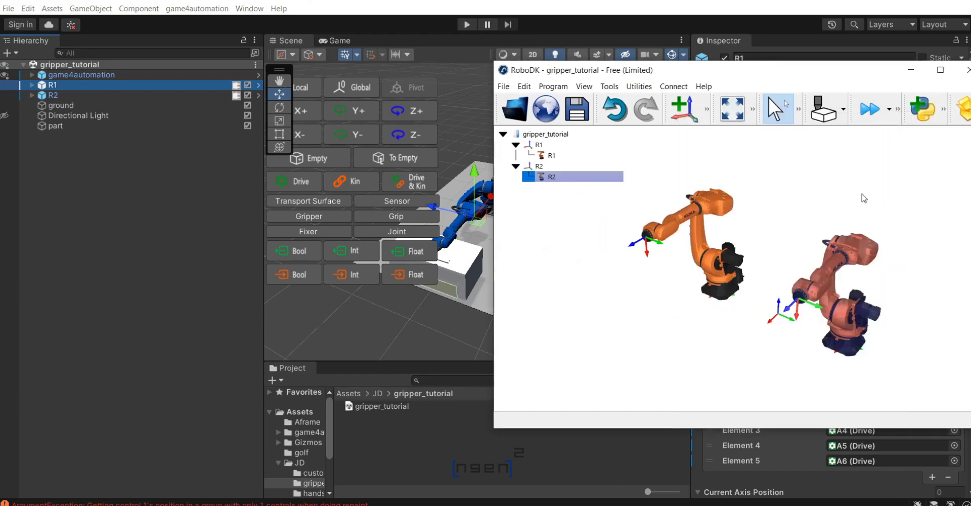
Clear the selection and compare the two-robot layout in RoboDK with the one in Unity.
left_click(669, 319)
right_click_drag(788, 327, 758, 328)
middle_click_drag(758, 327, 687, 316)
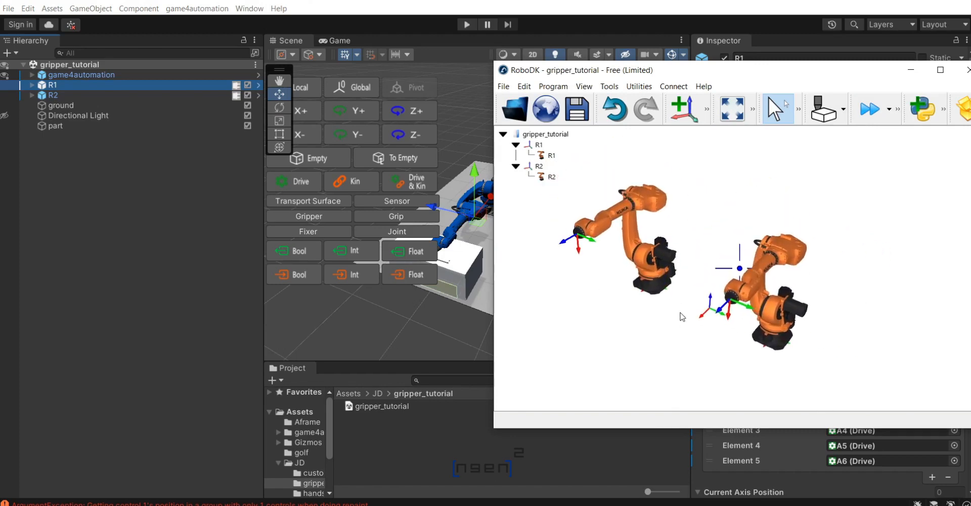
left_click(454, 347)
scroll(573, 323, "down", 2)
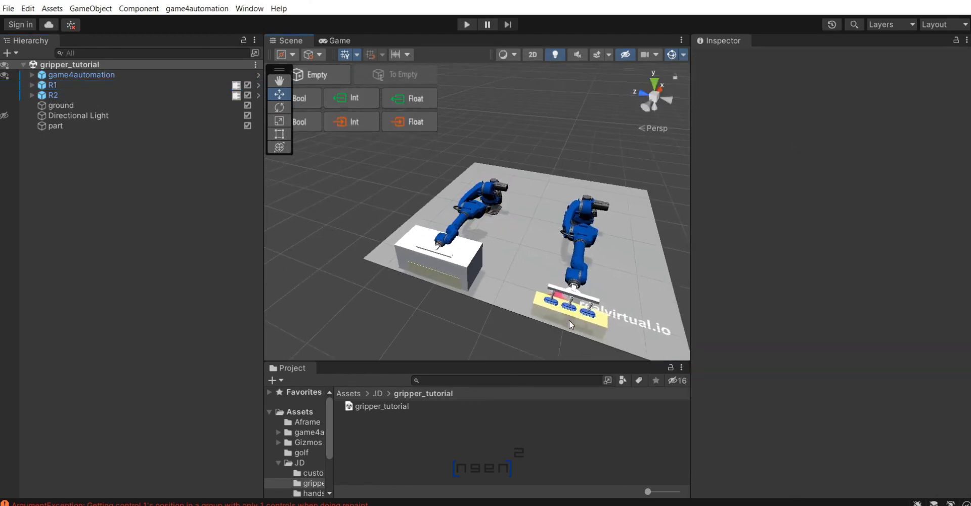
right_click_drag(505, 310, 491, 301)
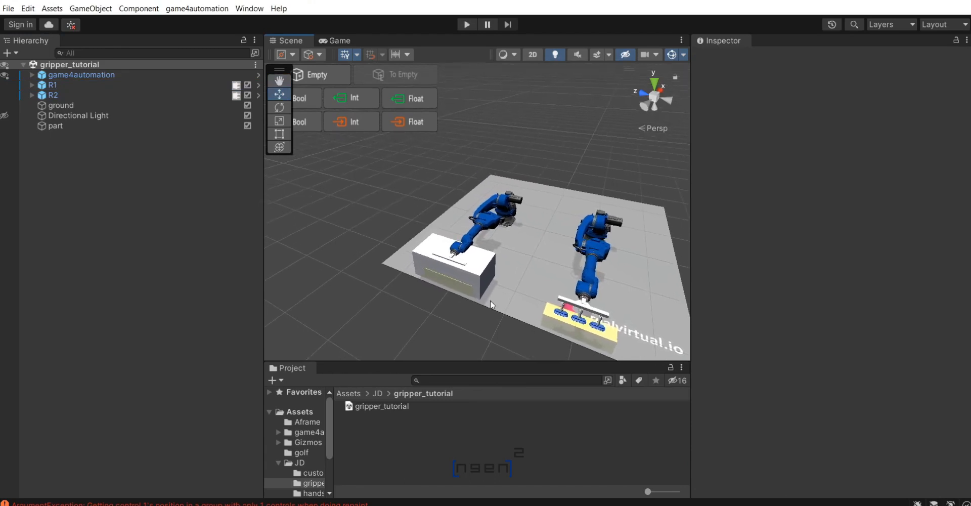
Save the gripper_tutorial station in RoboDK and minimise RoboDK to return to Unity.
key("alt+Tab")
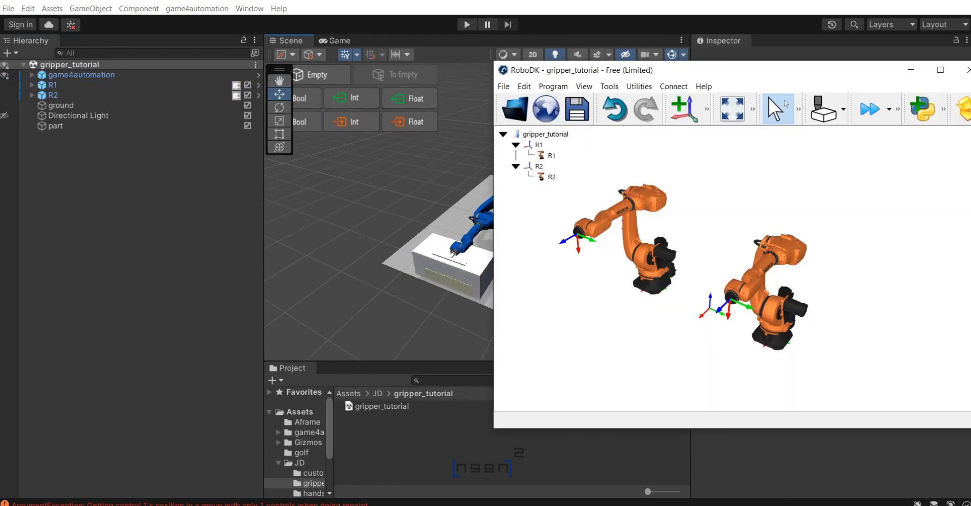
left_click(586, 115)
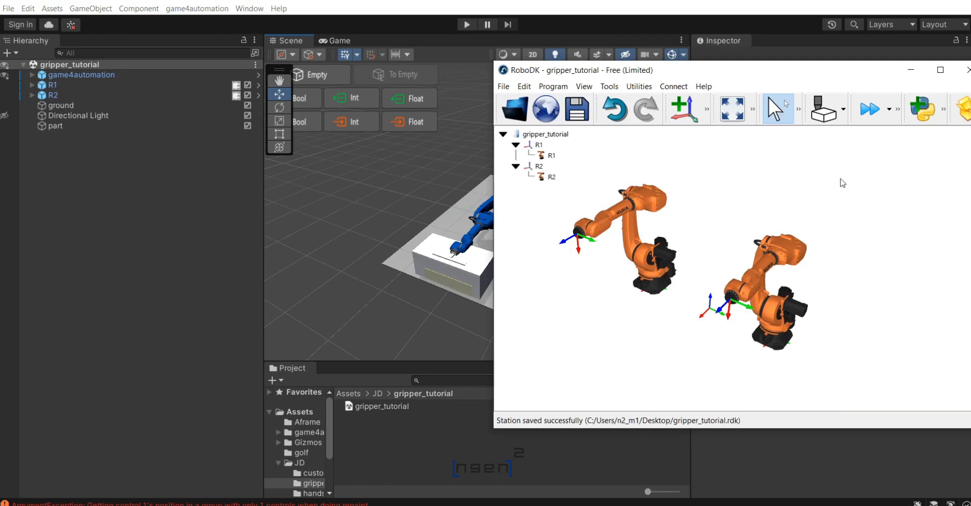
left_click(912, 71)
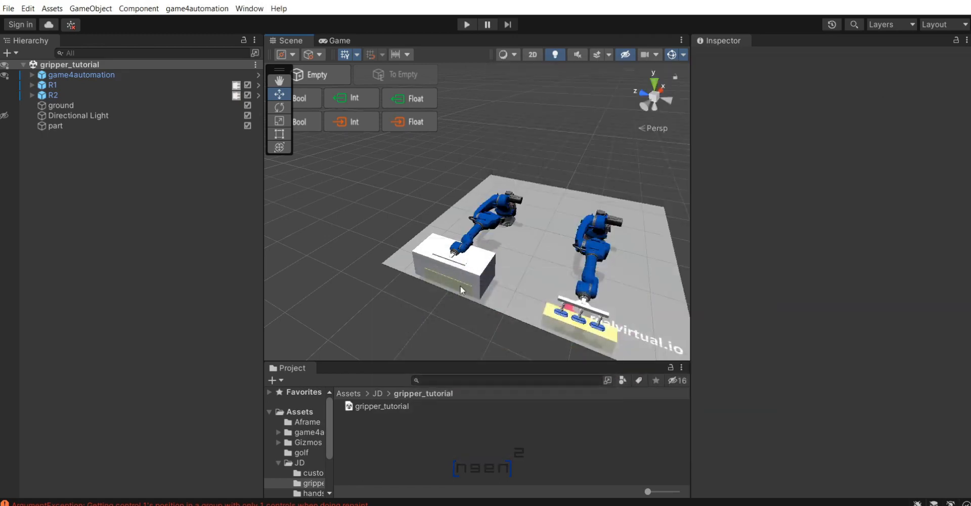
left_click(96, 93)
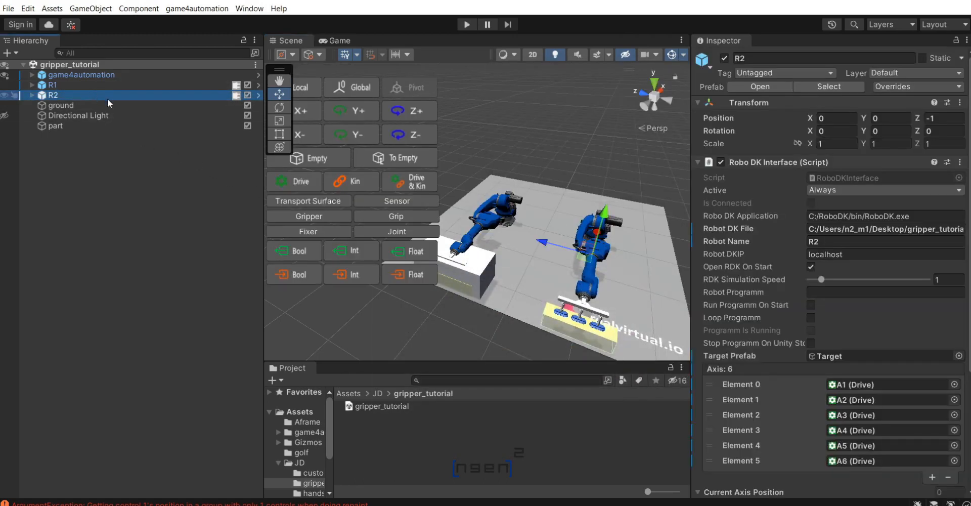
left_click(530, 138)
scroll(527, 271, "up", 5)
scroll(528, 276, "down", 3)
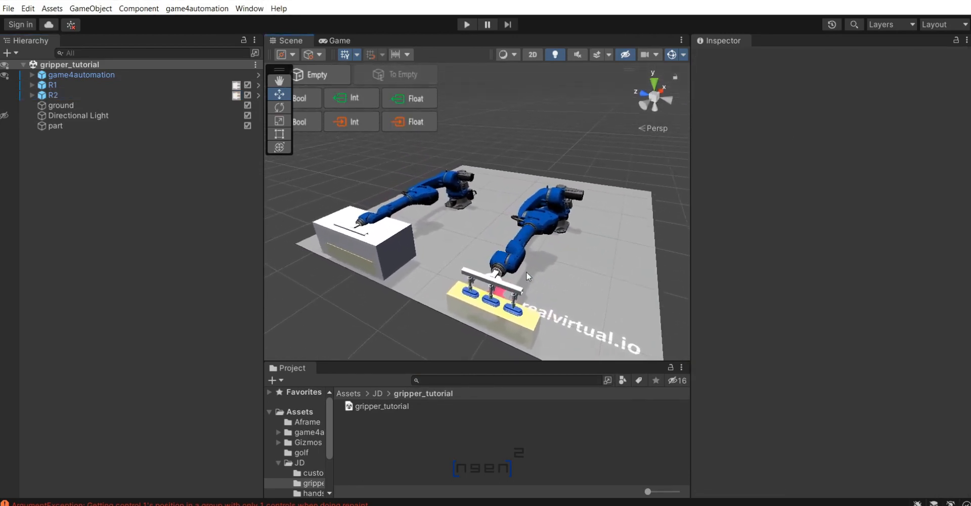
scroll(526, 272, "up", 5)
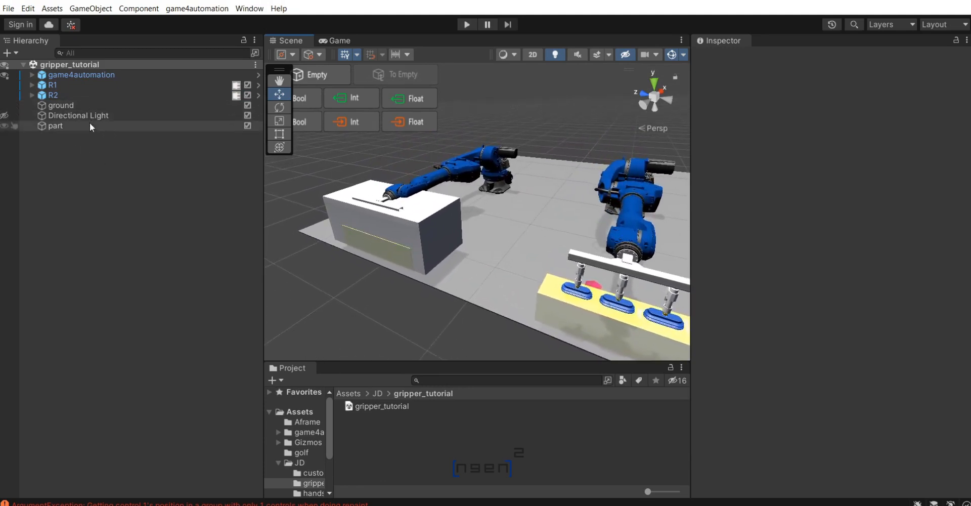
Add a Rigidbody component to the part object, collapsing its Box Collider settings.
left_click(90, 125)
key("f")
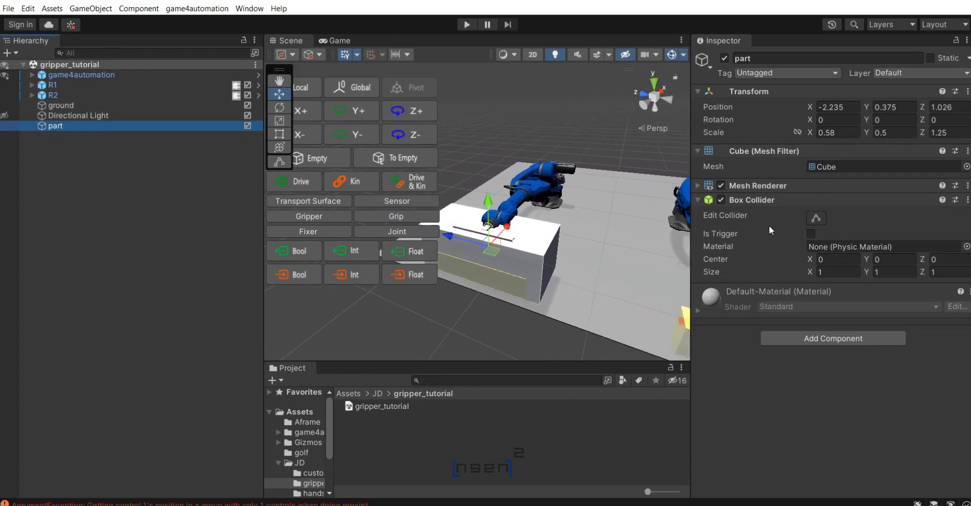
left_click(698, 200)
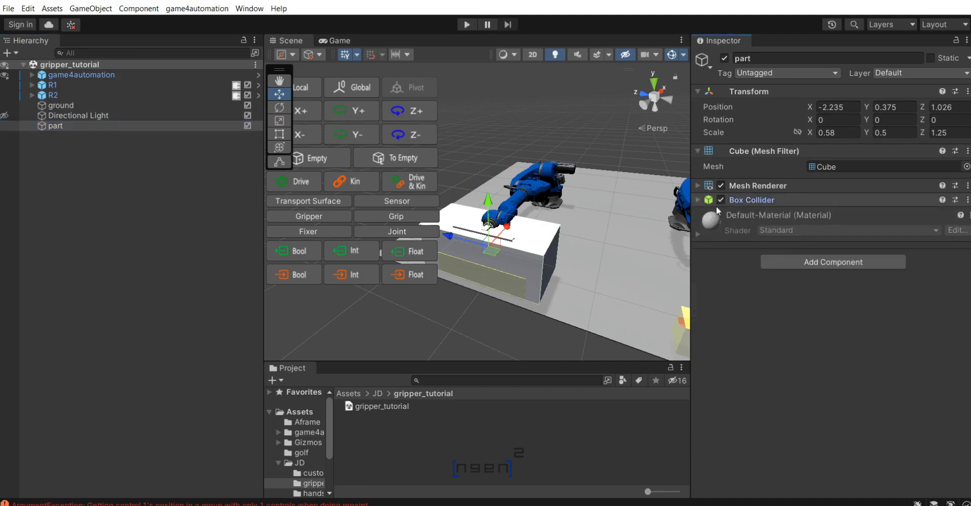
left_click(815, 261)
type("rigid")
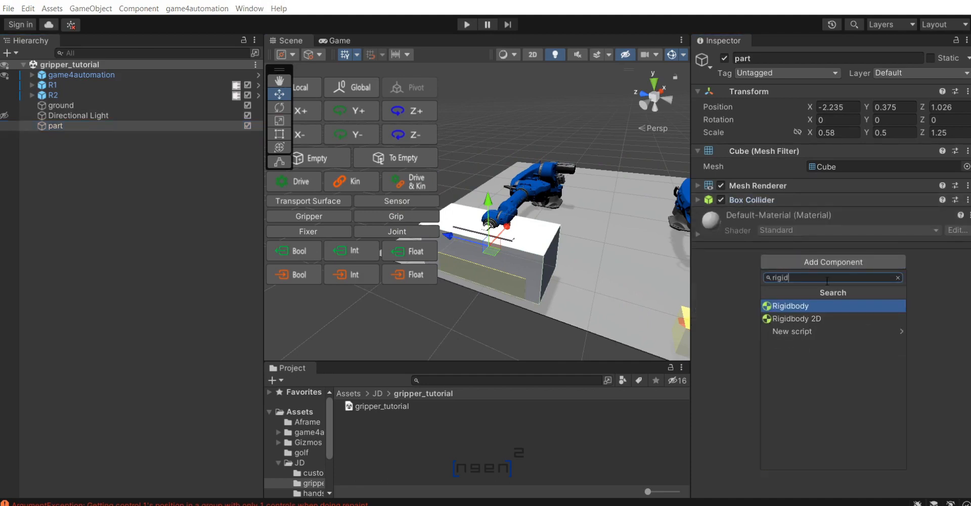
key("Return")
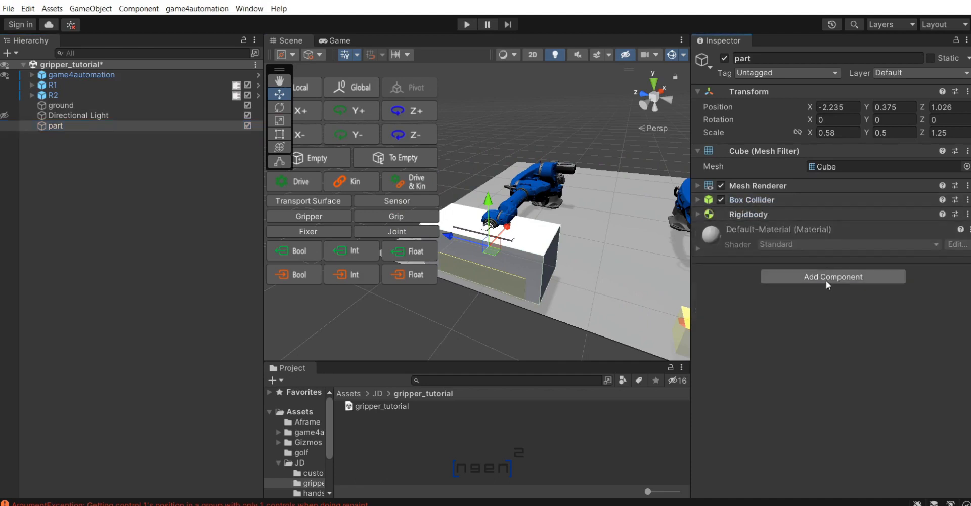
Set the part's Rigidbody to Interpolate mode with Continuous collision detection.
left_click(699, 214)
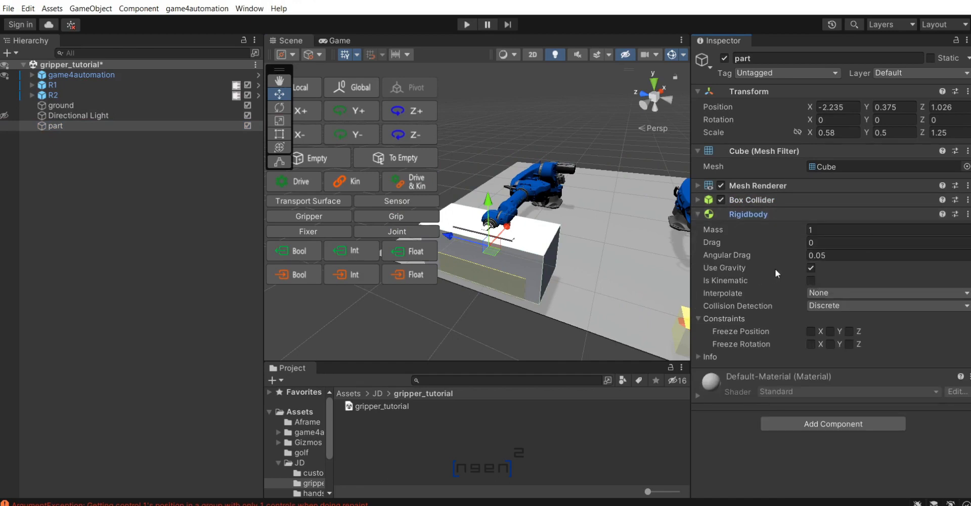
left_click(849, 292)
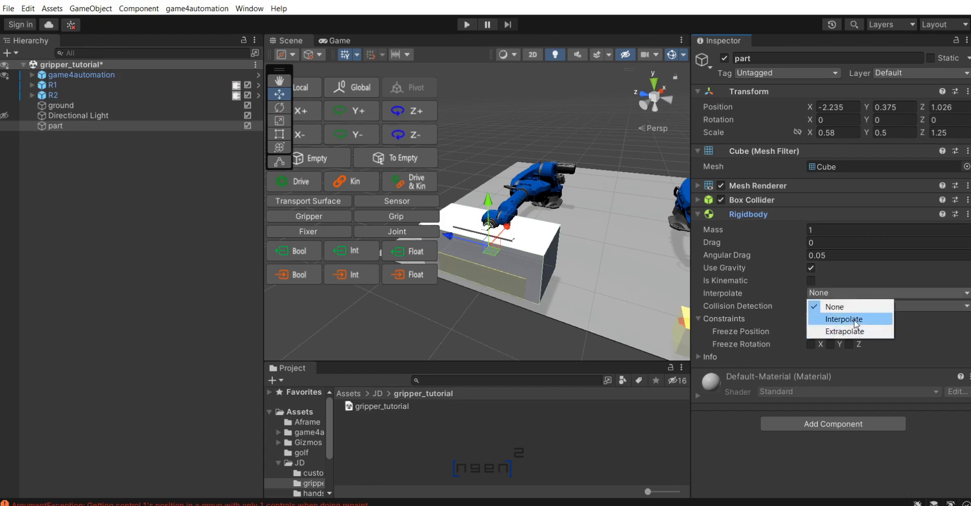
left_click(856, 318)
left_click(849, 305)
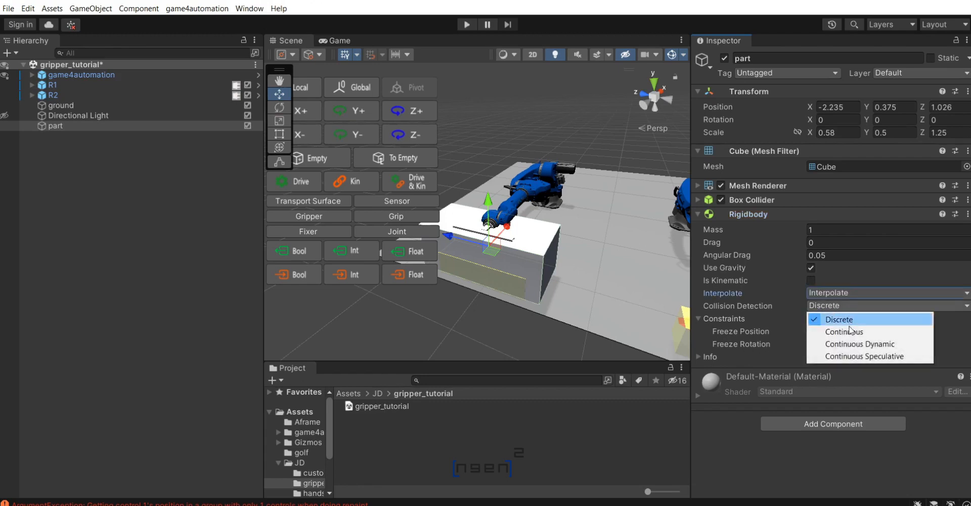
left_click(852, 331)
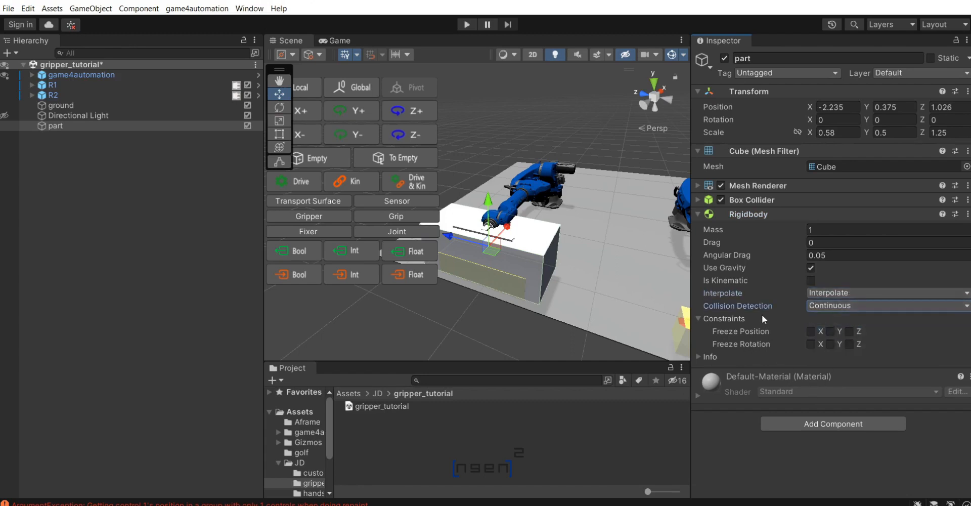
Examine how the part sits beneath R1's gripper and how both robots stand on the ground, and clear the selection.
scroll(541, 239, "down", 5)
scroll(541, 239, "down", 3)
scroll(593, 211, "up", 1)
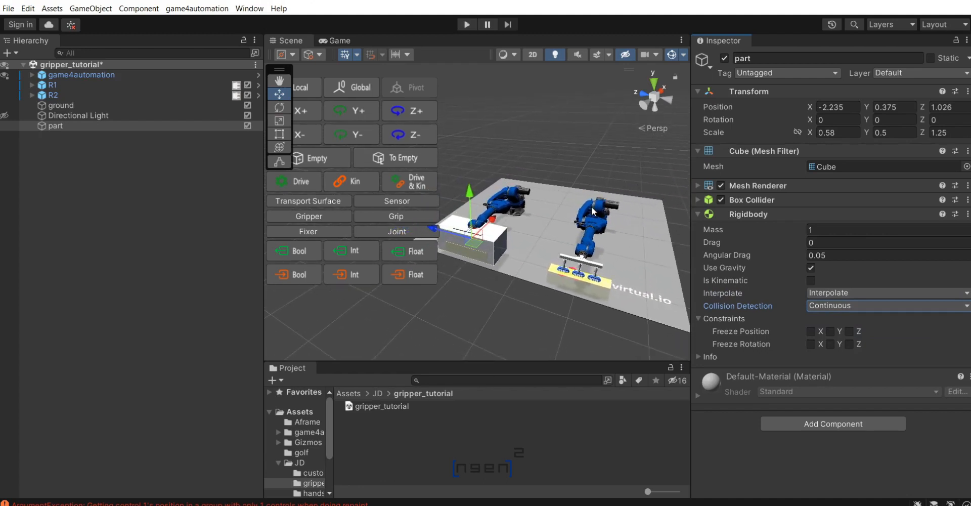
scroll(593, 211, "up", 5)
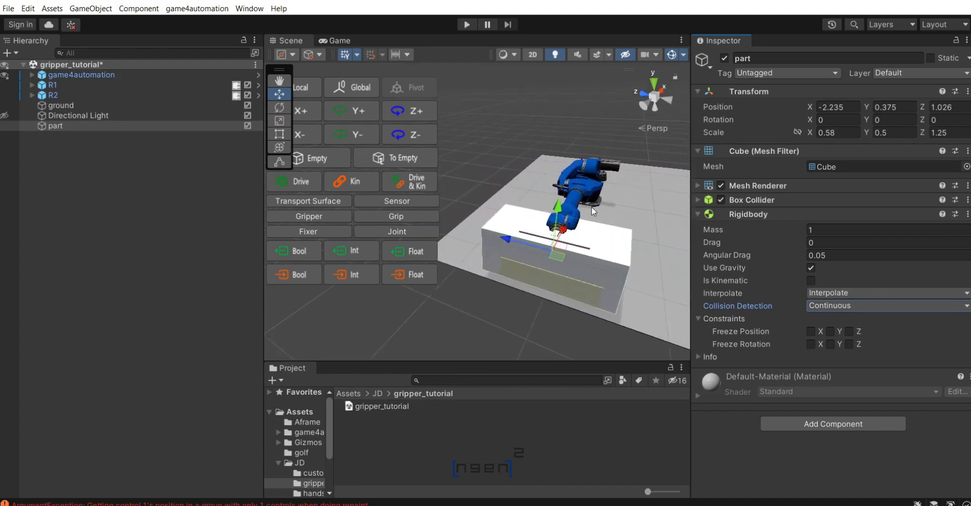
key("Right")
scroll(593, 211, "down", 3)
scroll(591, 207, "down", 3)
key("Left")
key("Right")
scroll(591, 207, "down", 3)
key("Up")
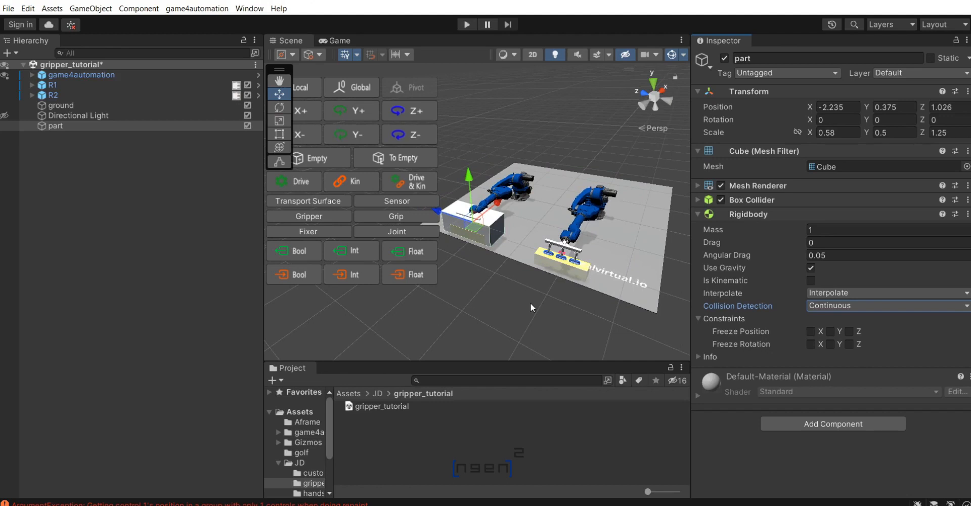
key("Up")
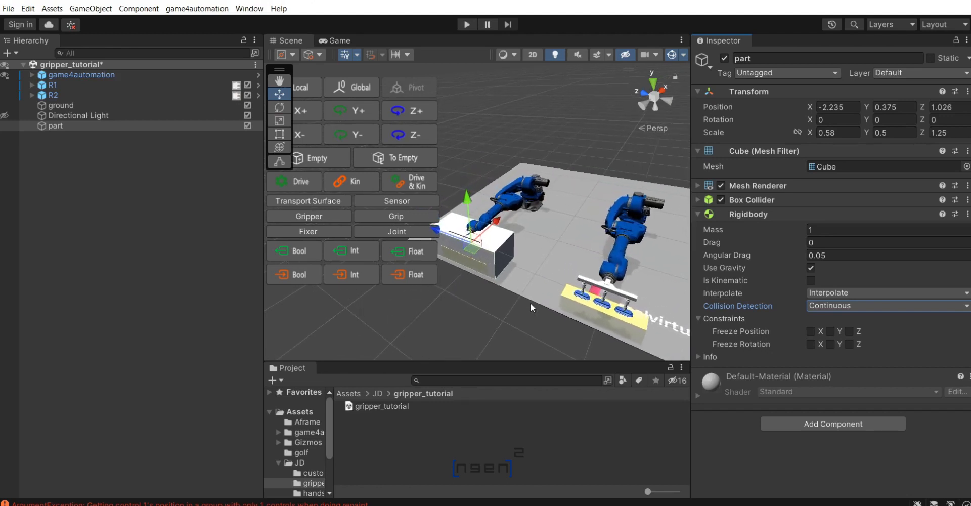
key("Right")
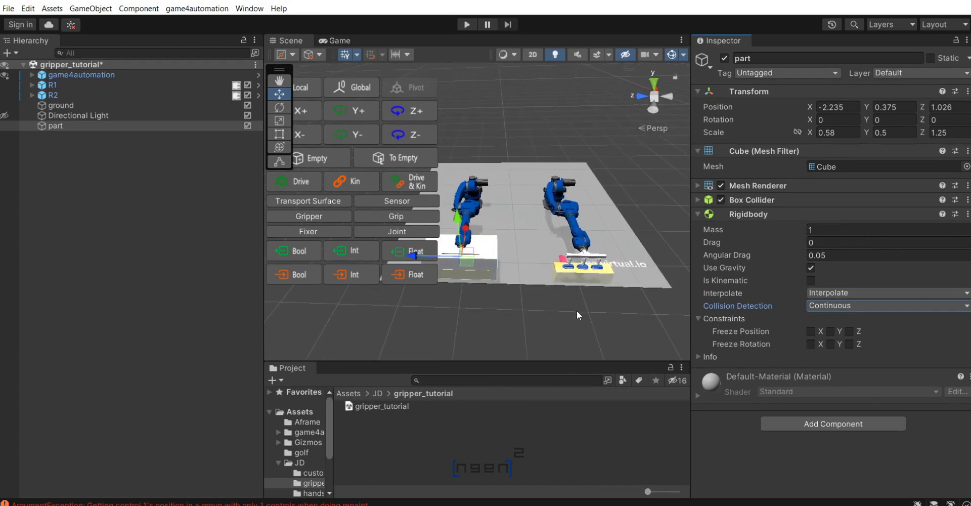
left_click(606, 311)
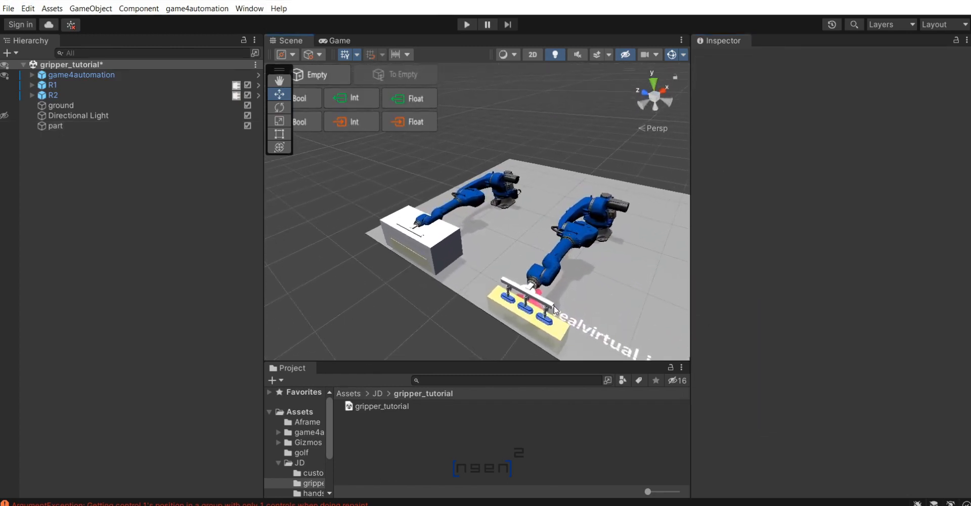
Inspect the part's Rigidbody and the ground's Box Collider and Mesh Renderer settings, and clear the selection.
left_click(98, 127)
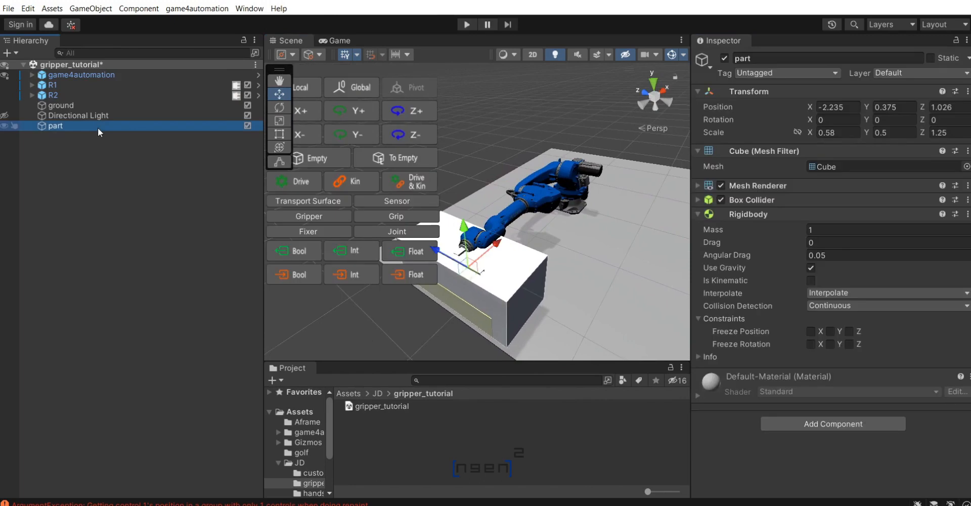
left_click(96, 203)
double_click(83, 105)
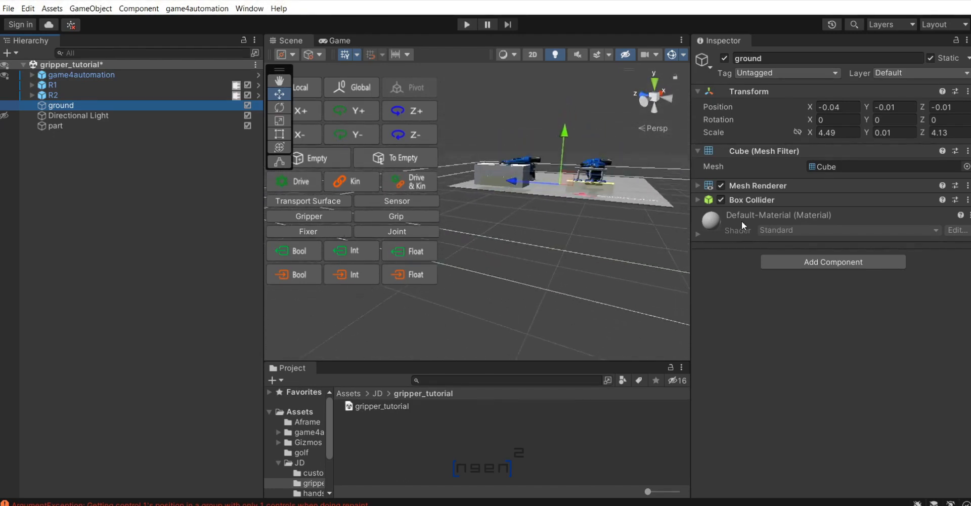
left_click(697, 200)
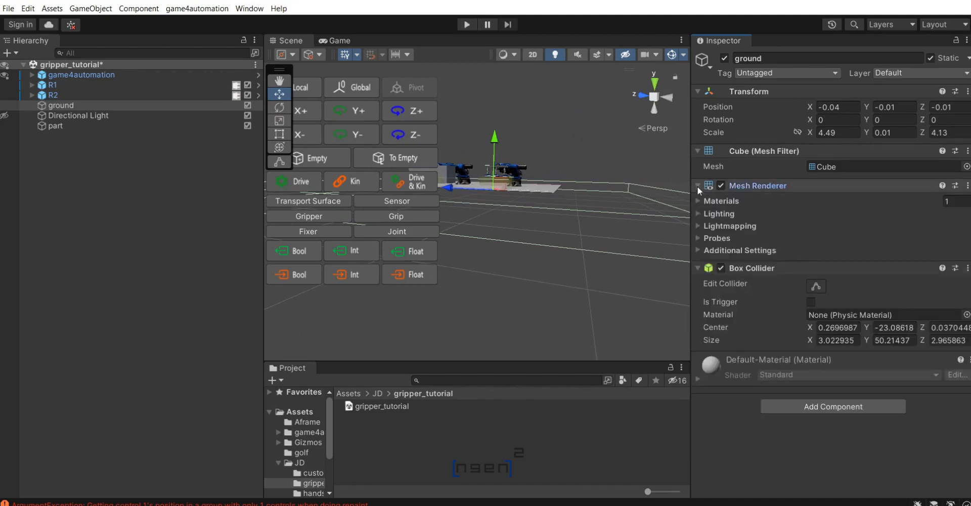
left_click(699, 201)
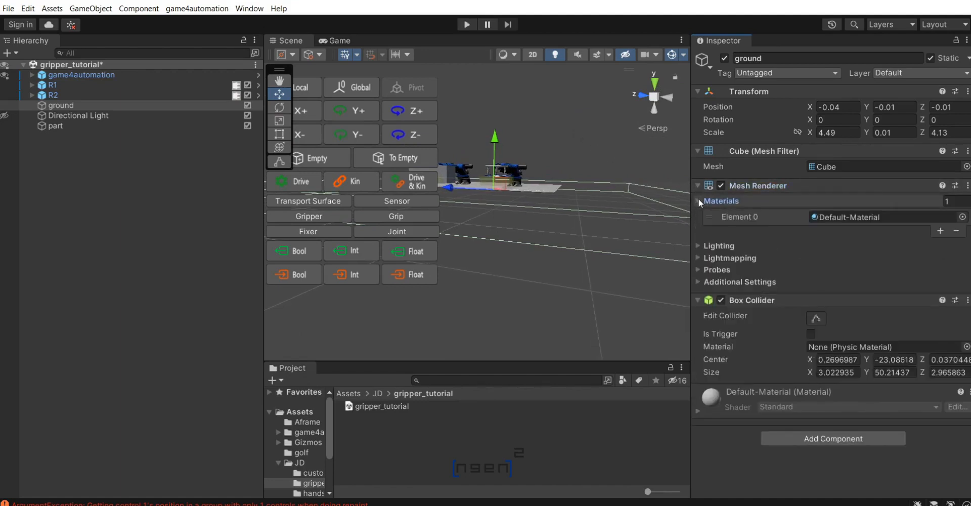
left_click(697, 185)
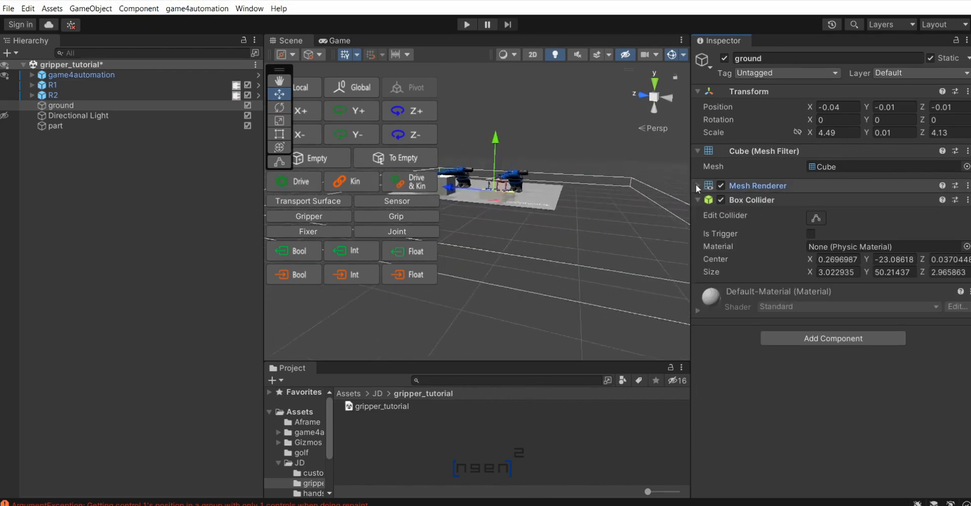
left_click(595, 153)
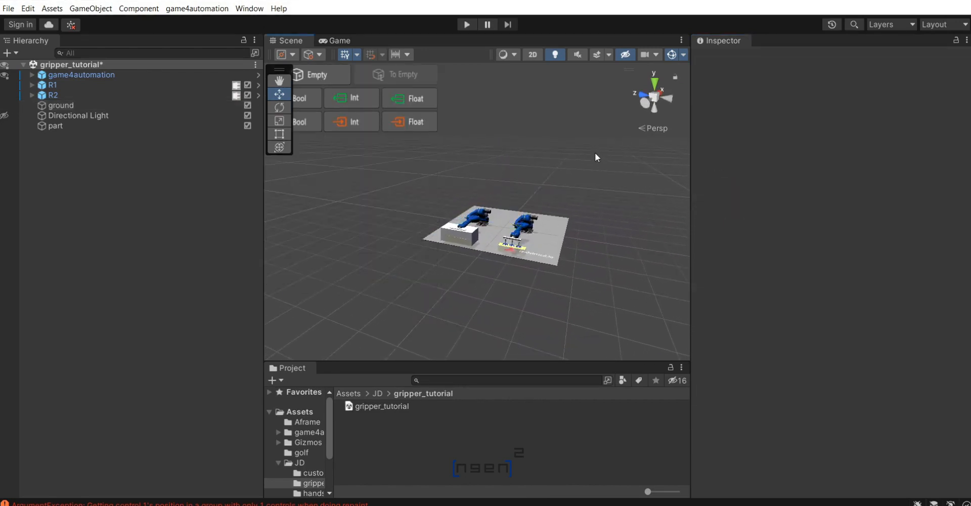
Compare the part and ground objects, checking the ground's Static flag and Box Collider.
scroll(501, 227, "up", 5)
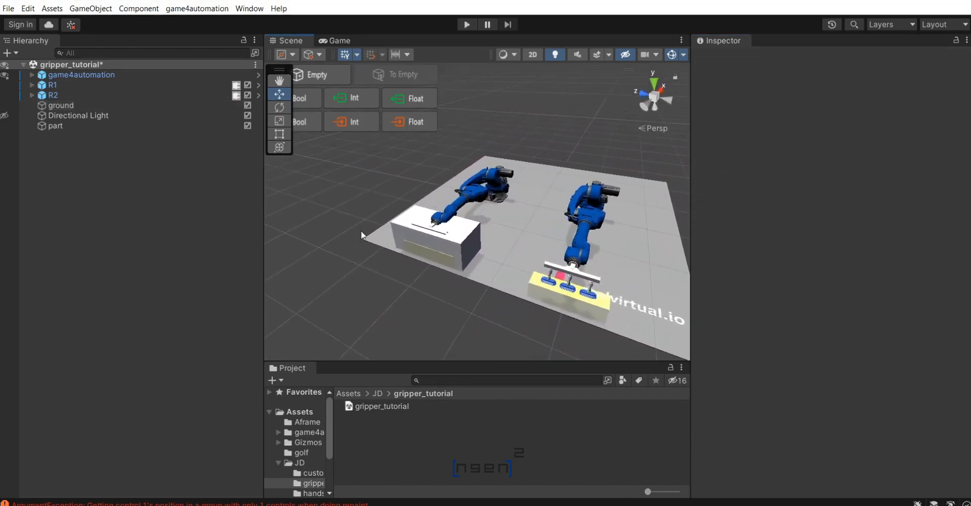
left_click(95, 125)
left_click(96, 105)
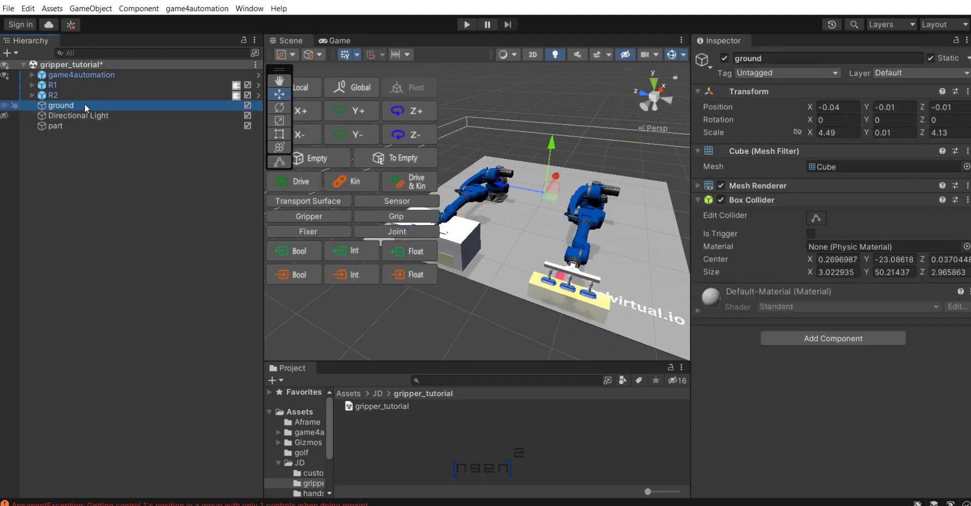
left_click(83, 117)
left_click(79, 126)
key("Up")
key("Up")
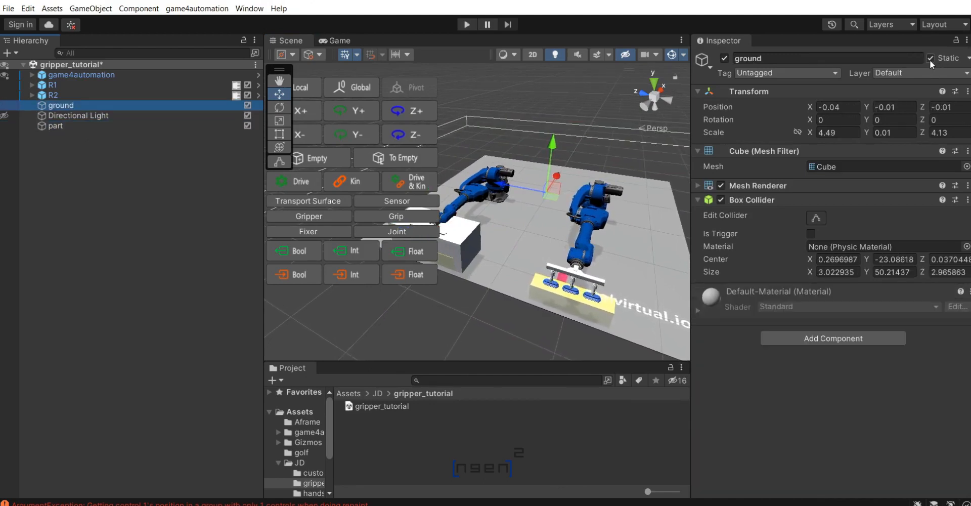
scroll(546, 141, "down", 2)
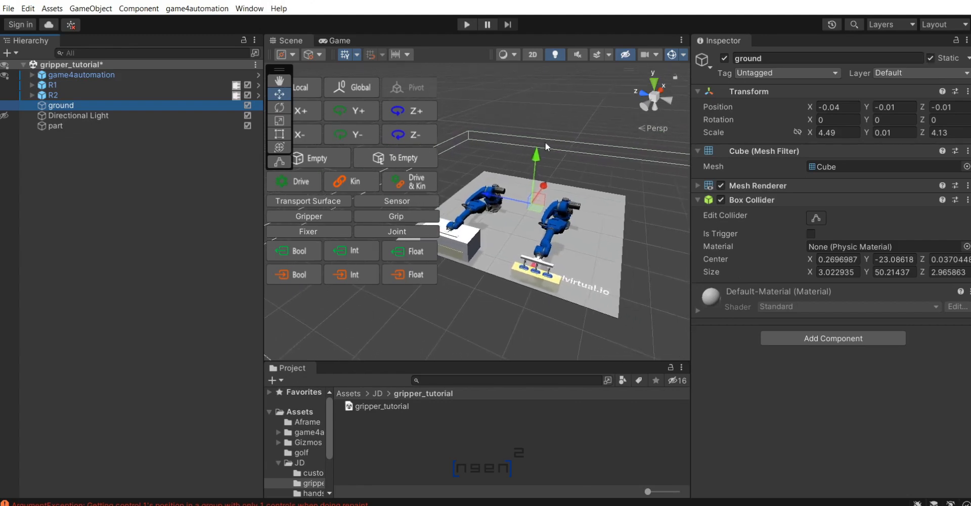
Deselect the ground, review the part and both robots in the scene, and save the gripper_tutorial scene.
left_click(554, 144)
scroll(535, 250, "up", 5)
scroll(535, 249, "down", 3)
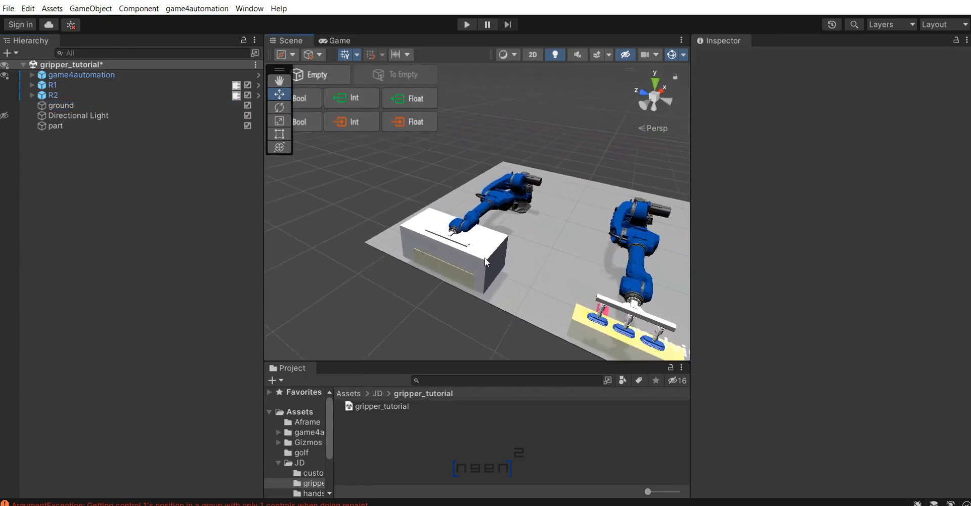
left_click(485, 260)
left_click_drag(485, 259, 536, 179, "alt")
left_click(533, 131)
scroll(532, 131, "down", 2)
scroll(530, 137, "up", 4)
scroll(526, 143, "down", 1)
middle_click_drag(521, 254, 470, 255)
scroll(521, 255, "up", 3)
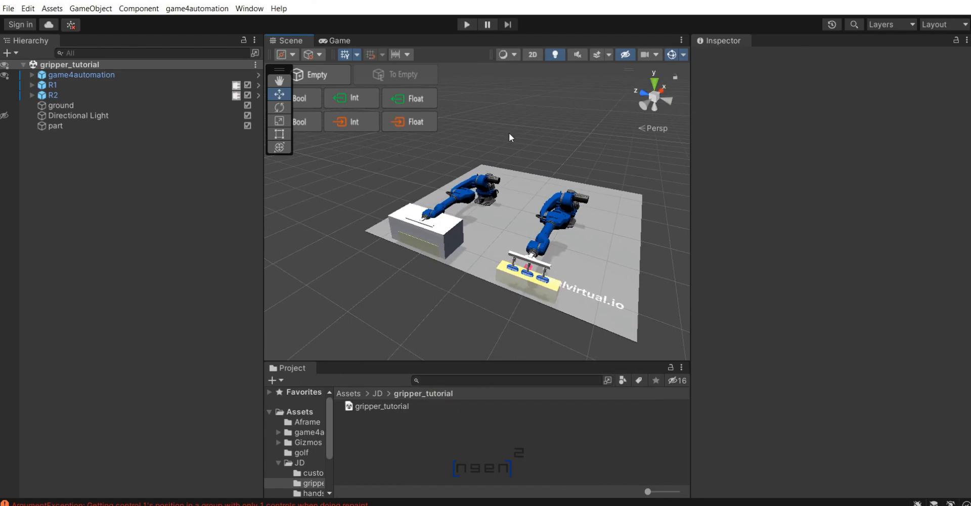
Run the simulation and frame both robots and the part in the Game view.
left_click(466, 25)
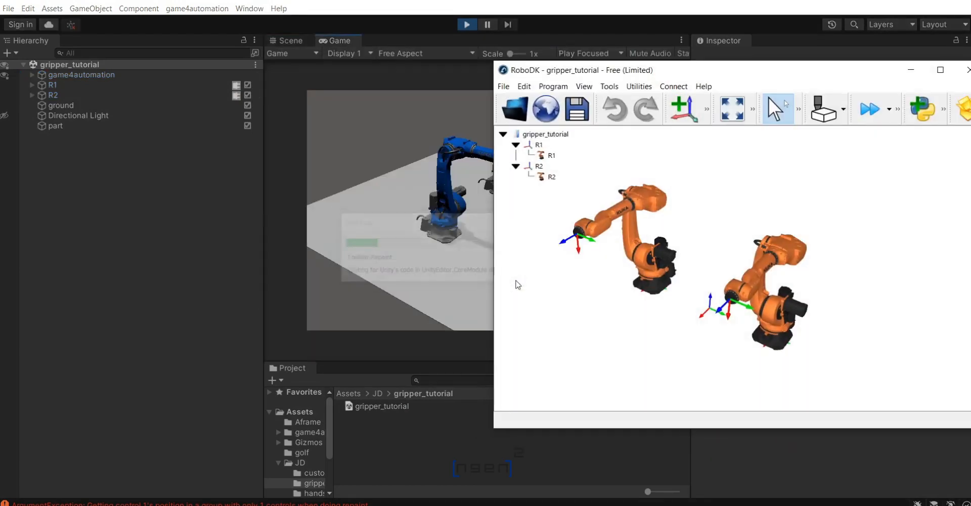
left_click(466, 281)
right_click_drag(466, 280, 312, 273)
right_click_drag(507, 248, 447, 211)
middle_click_drag(447, 211, 451, 217)
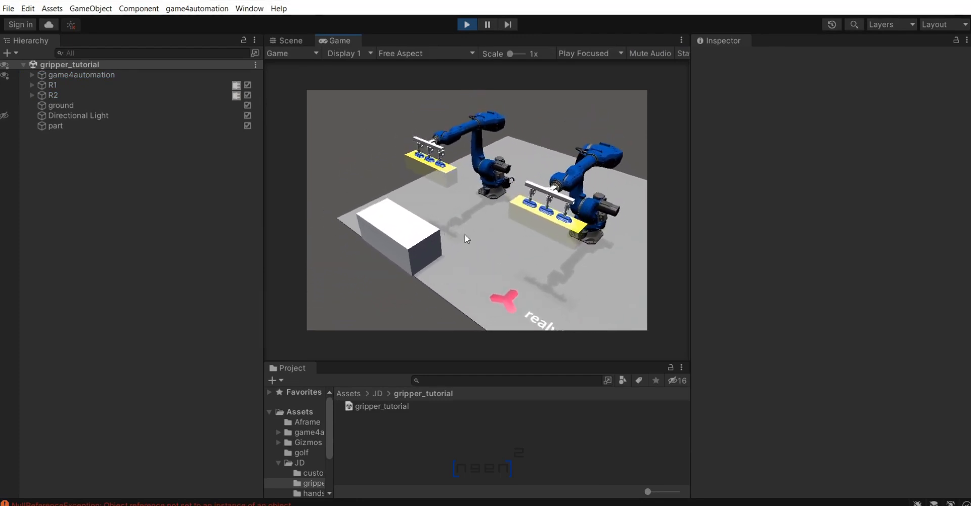
right_click_drag(465, 235, 491, 230)
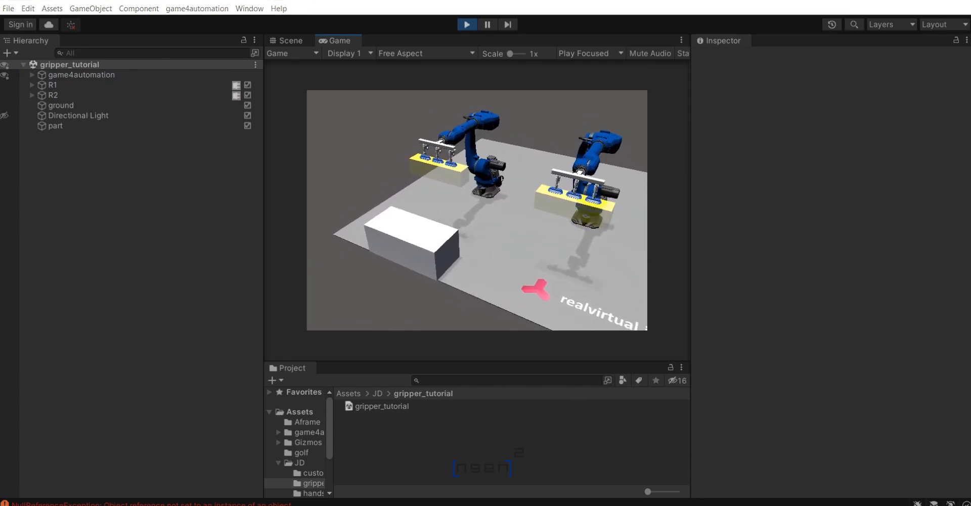
Switch to RoboDK, narrow its window and place it beside the running Unity Game view.
key("alt+Tab")
left_click_drag(756, 71, 192, 79)
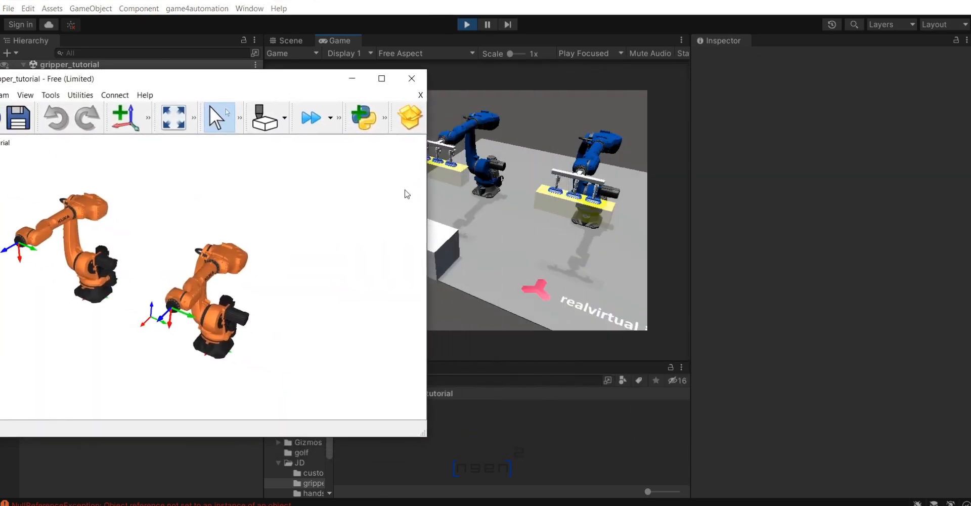
left_click_drag(428, 218, 263, 217)
left_click_drag(161, 77, 238, 53)
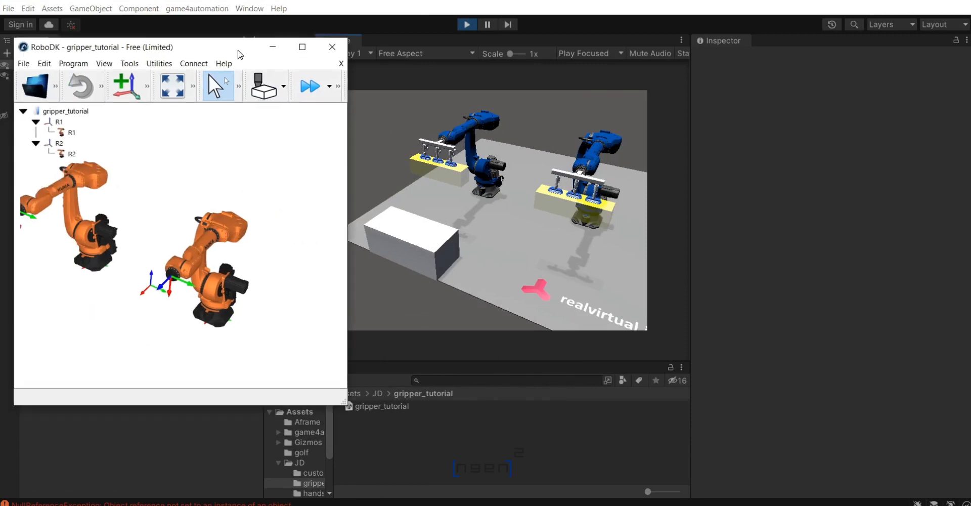
Jog R2 and R1 by their tool flanges in RoboDK and return to Unity to view R1 with the part.
left_click_drag(162, 303, 164, 317)
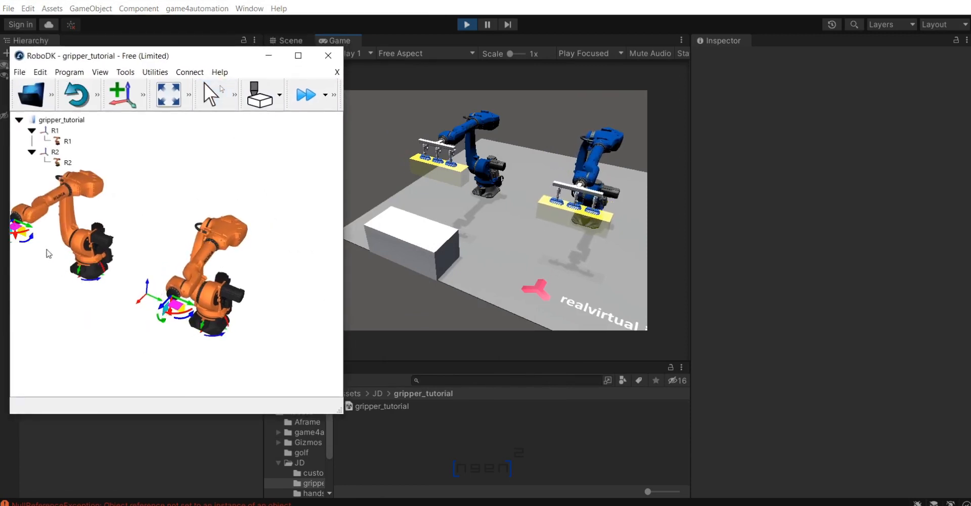
left_click_drag(17, 230, 6, 251)
left_click(478, 204)
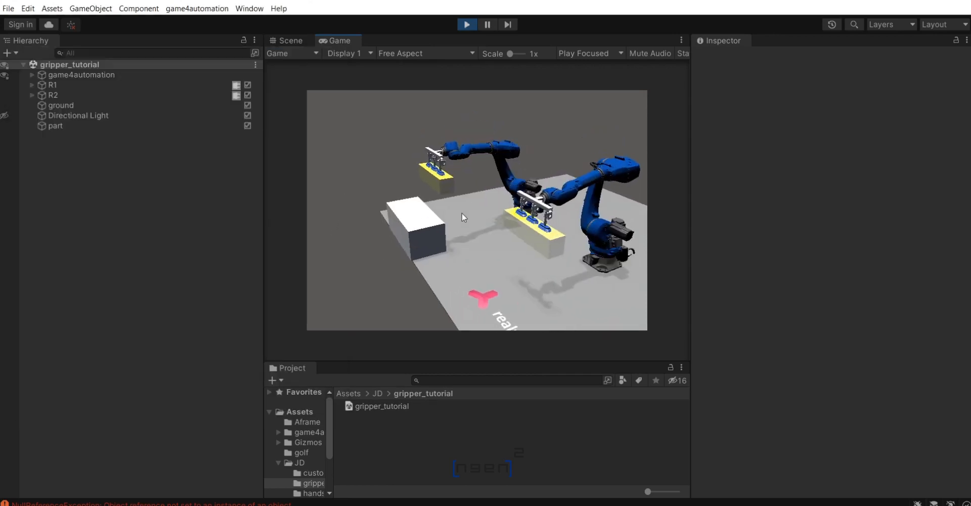
scroll(399, 198, "up", 6)
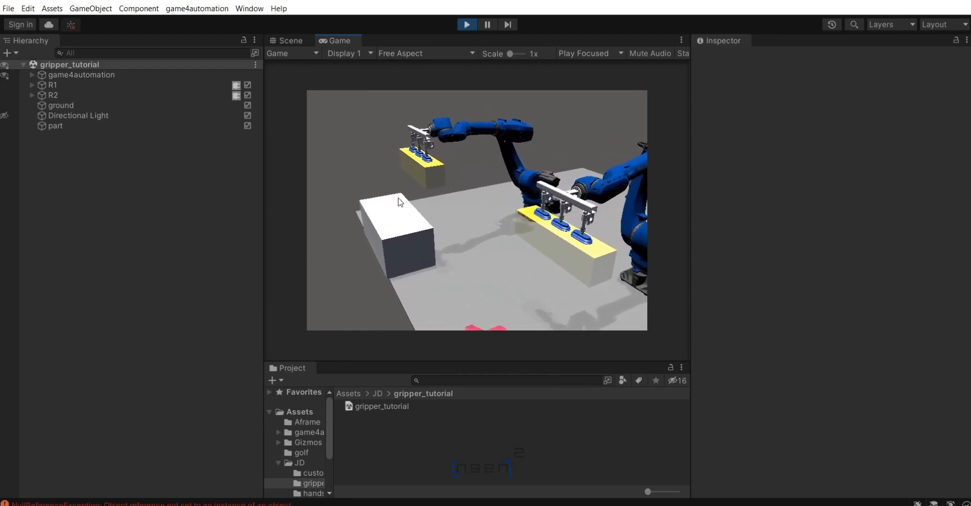
middle_click_drag(400, 201, 477, 258)
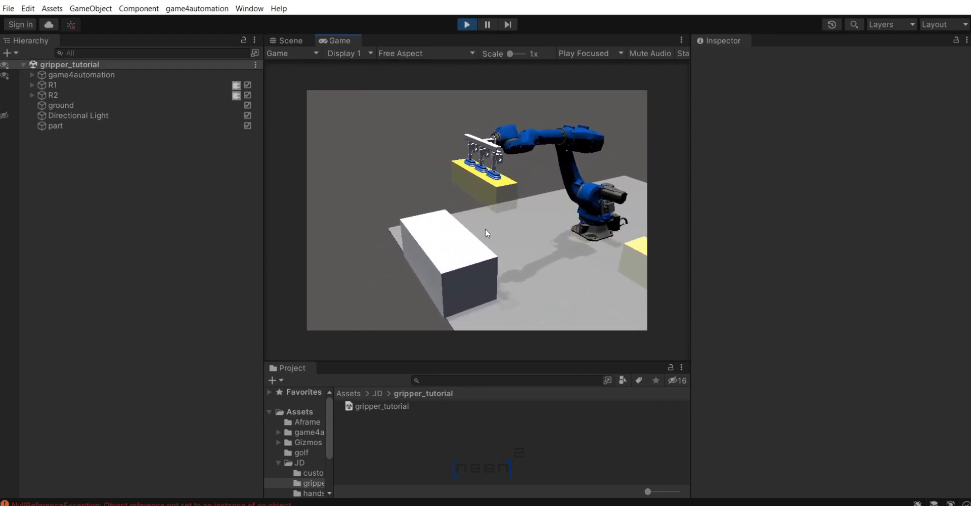
Return to RoboDK and jog R1 down until its gripper reaches the part's level, and raise it clear again.
left_click(277, 505)
middle_click_drag(126, 221, 234, 234)
right_click_drag(186, 282, 139, 261)
left_click_drag(113, 223, 106, 268, "alt")
right_click_drag(490, 244, 522, 255)
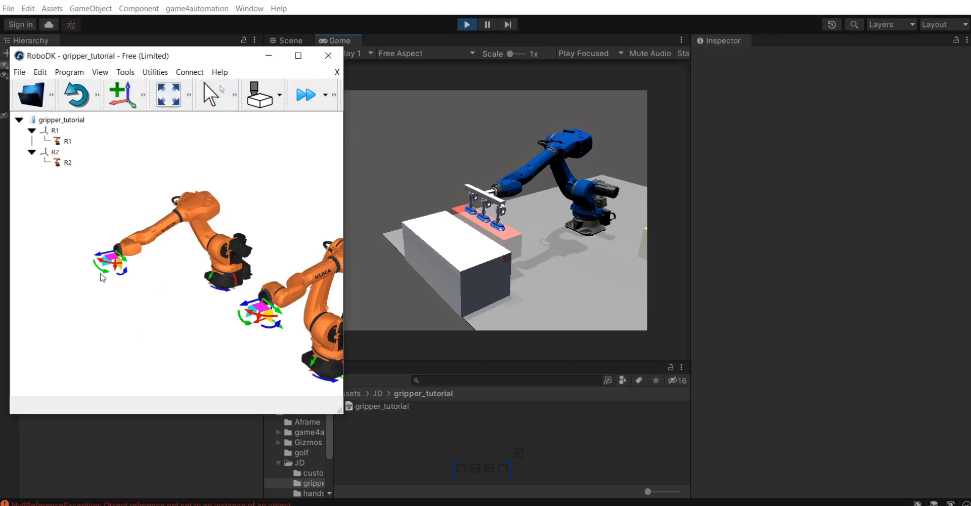
left_click_drag(106, 269, 136, 238)
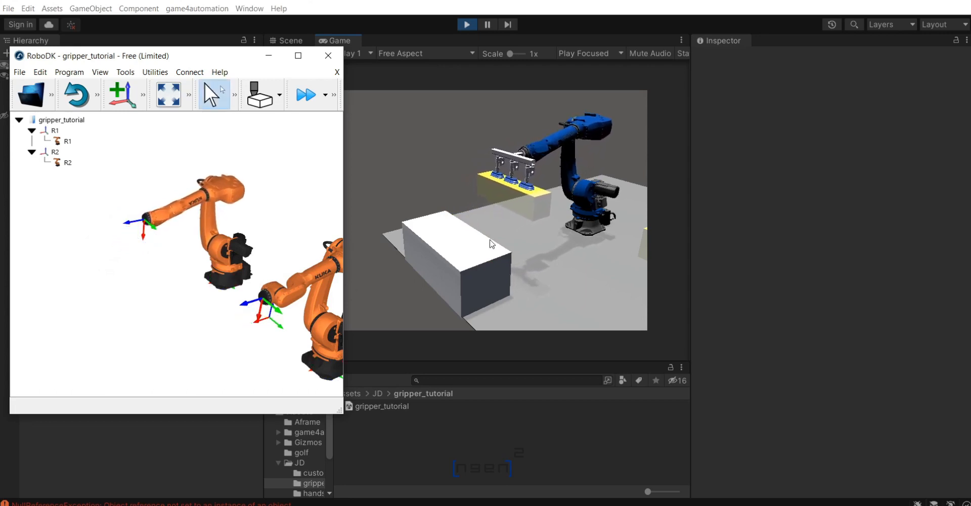
Go back to Unity and view both raised grippers and the part together in the running Game view.
left_click(495, 251)
scroll(383, 166, "down", 5)
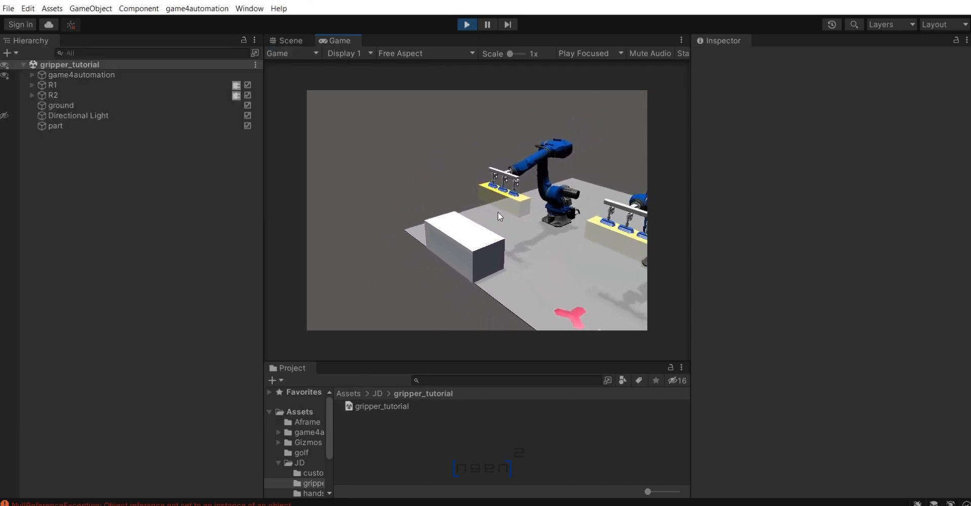
middle_click_drag(498, 214, 463, 199)
right_click_drag(462, 198, 487, 213)
scroll(430, 158, "down", 2)
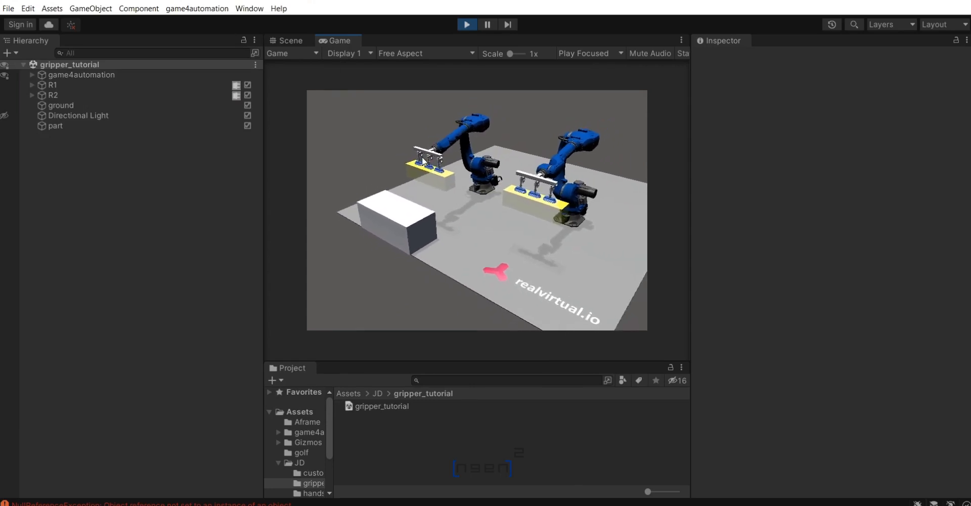
Examine the positions of both grippers relative to the part from several angles in the running Game view.
right_click_drag(438, 160, 449, 191)
scroll(449, 191, "down", 3)
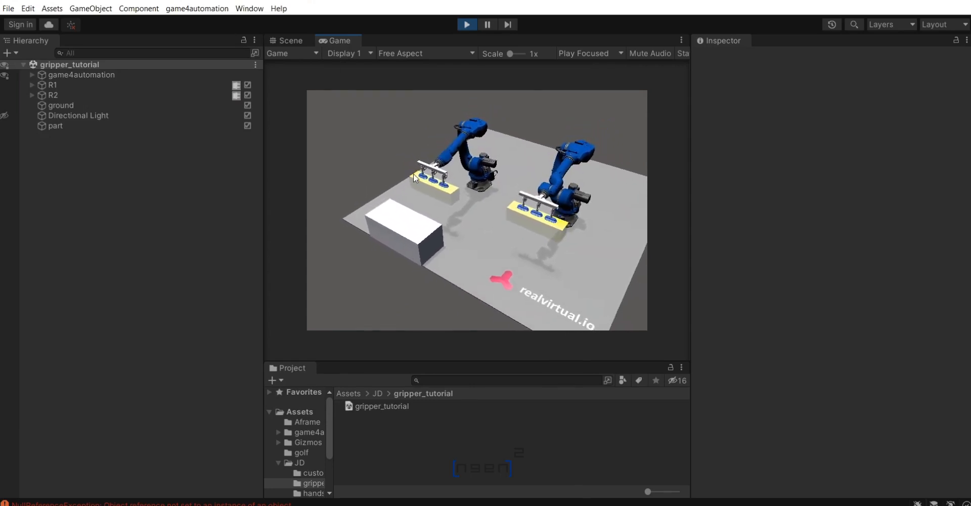
scroll(449, 192, "up", 1)
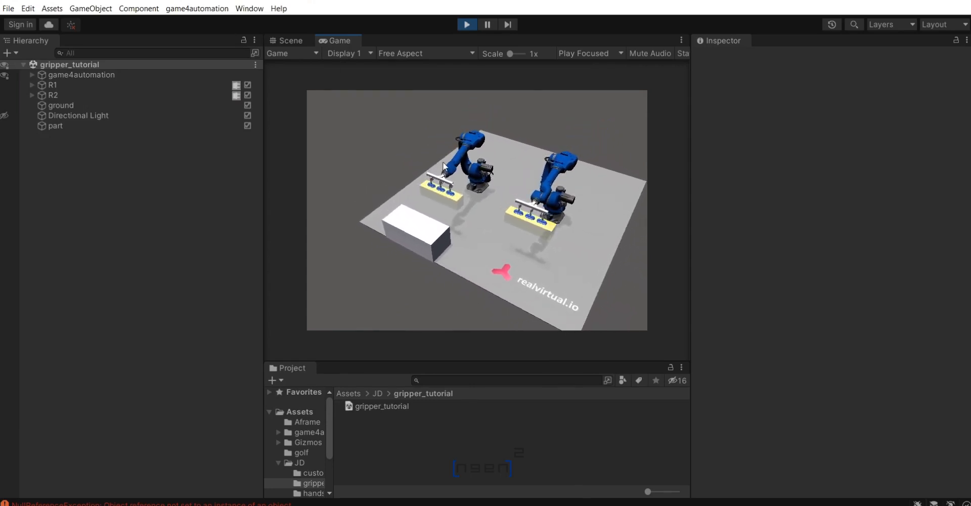
right_click_drag(500, 241, 485, 227)
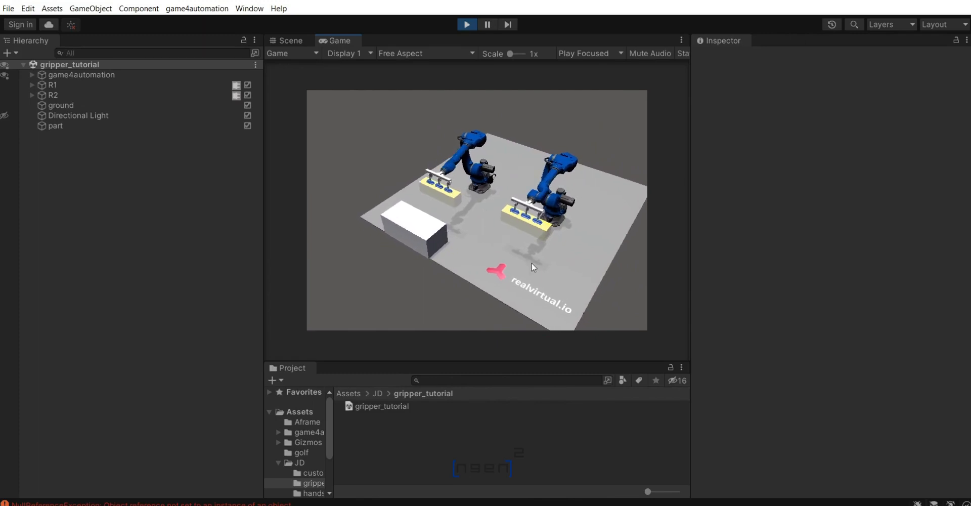
right_click_drag(522, 247, 490, 211)
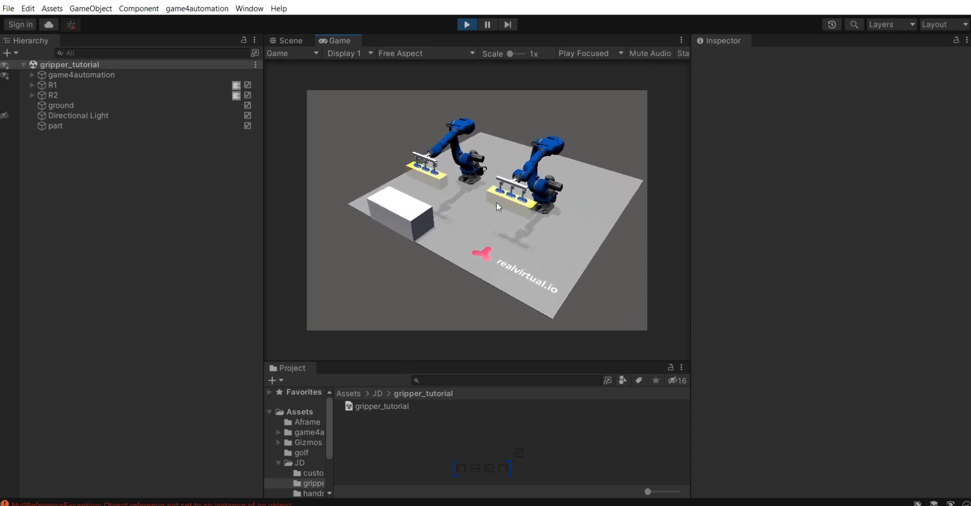
mouse_move(464, 212)
right_mouse_down()
mouse_move(448, 211)
mouse_move(478, 222)
mouse_move(447, 223)
mouse_move(471, 222)
right_mouse_up()
middle_click_drag(468, 223, 472, 232)
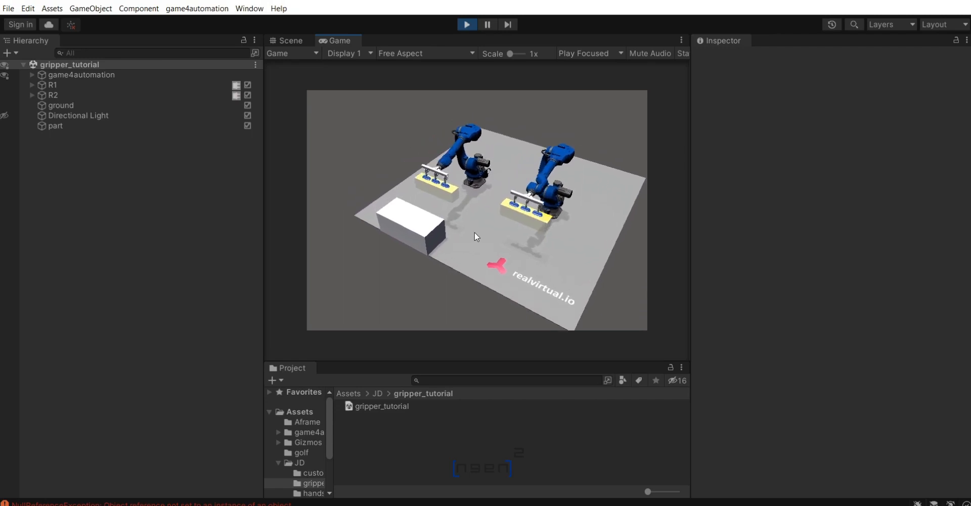
right_click_drag(478, 230, 463, 223)
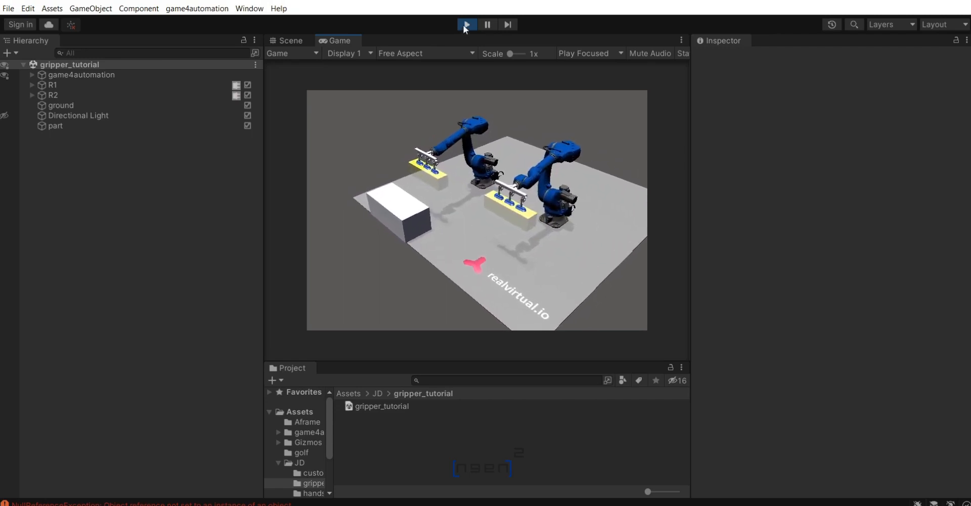
Stop the simulation and move the part along X toward R1's base, to about X -1.71.
left_click(467, 25)
right_click_drag(522, 296, 482, 292)
middle_click_drag(482, 292, 478, 225)
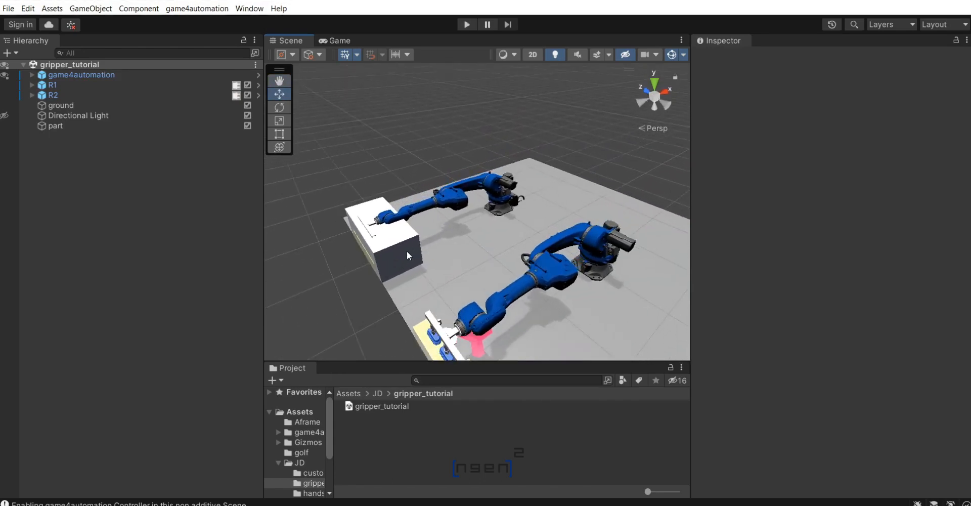
left_click(407, 251)
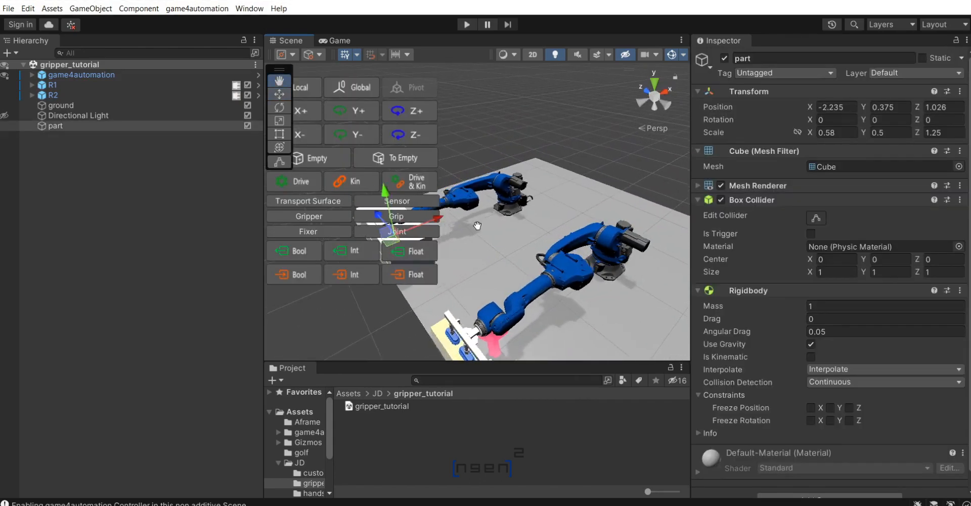
key("f")
left_click(82, 126)
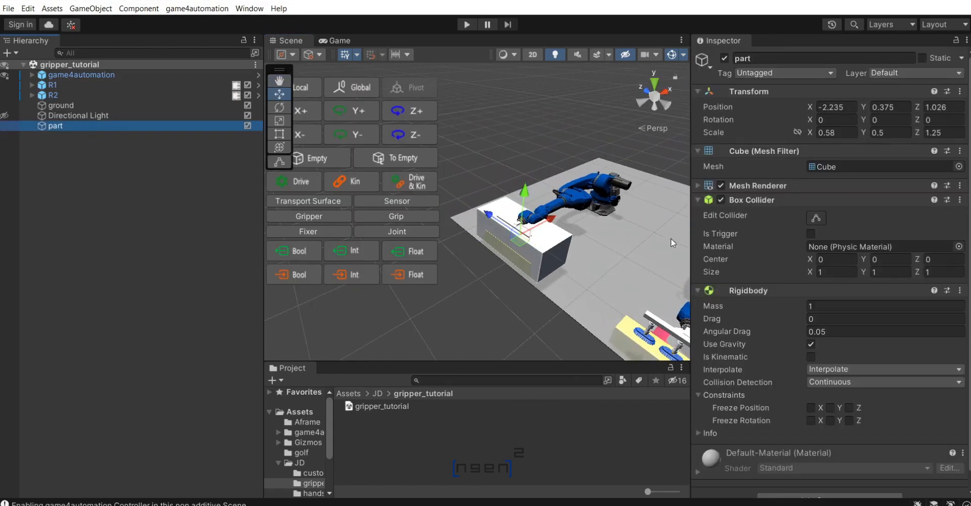
left_click_drag(548, 228, 568, 221)
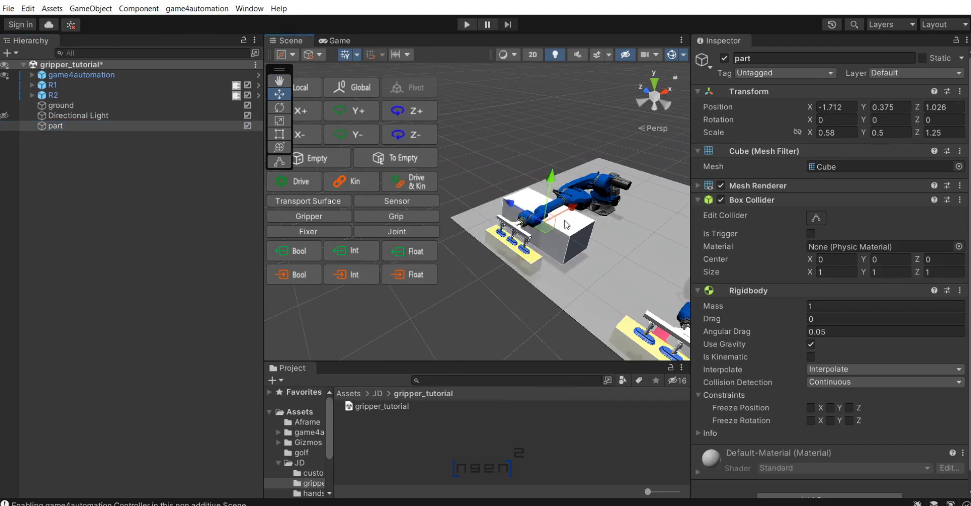
Shift the part slightly further along X toward R1's base and deselect it.
left_click(498, 321)
right_click_drag(514, 295, 453, 275)
middle_click_drag(590, 301, 444, 264)
left_click(439, 234)
left_click_drag(472, 207, 492, 204)
left_click(494, 208)
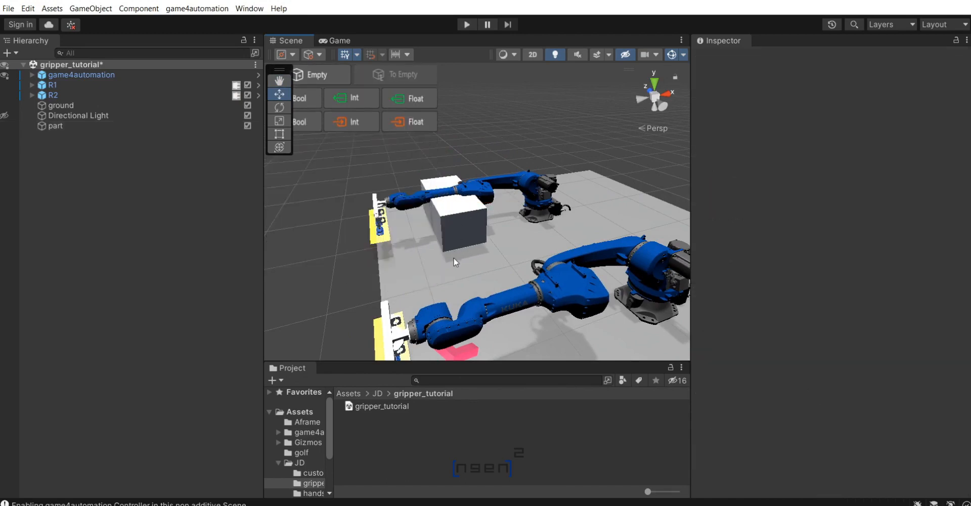
Run the scene to check the part's new position relative to R1's raised gripper, and stop it again.
middle_click_drag(454, 262, 466, 255)
right_click_drag(466, 255, 498, 220)
middle_click_drag(435, 306, 451, 300)
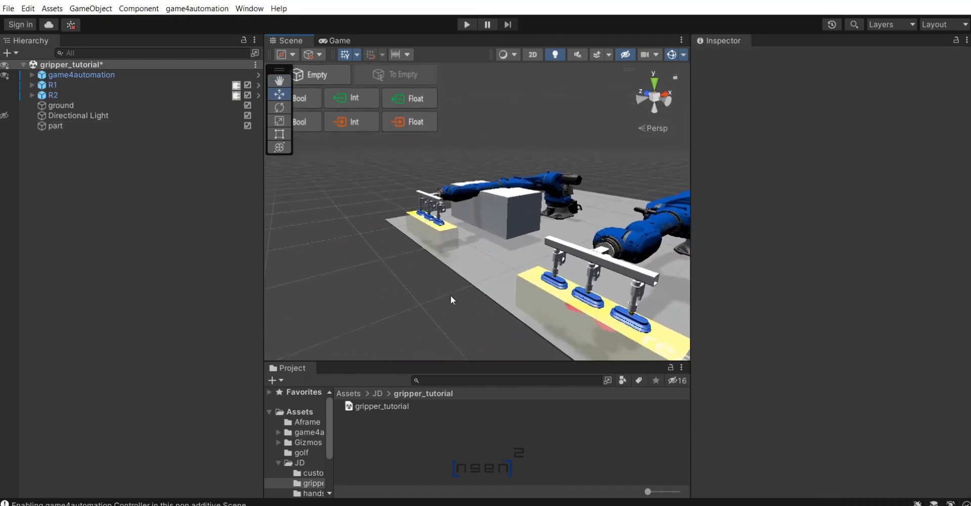
left_click(467, 24)
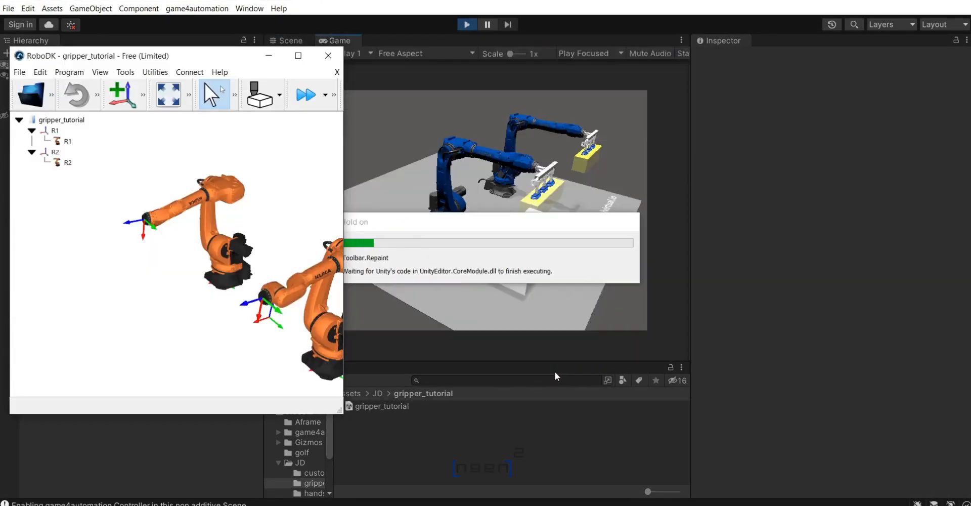
right_click_drag(552, 255, 442, 231)
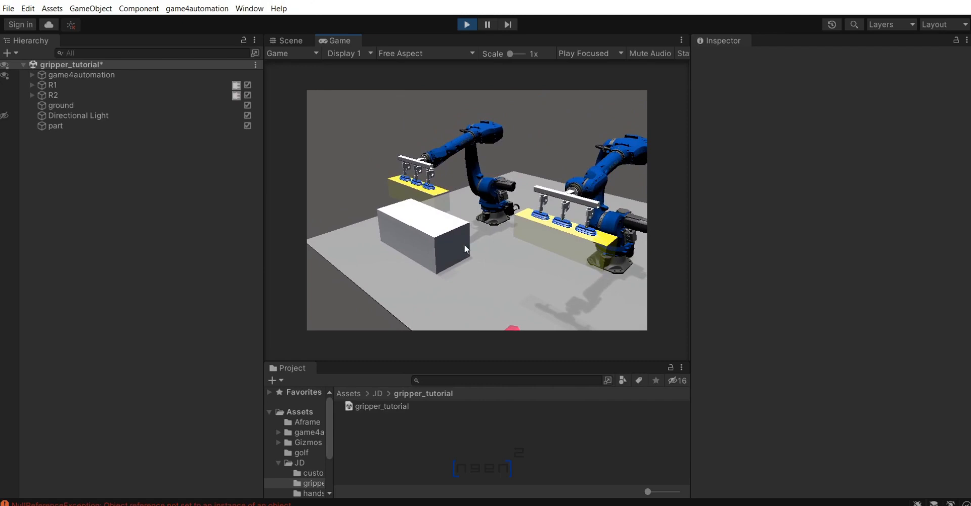
right_click_drag(469, 194, 519, 257)
scroll(389, 165, "down", 5)
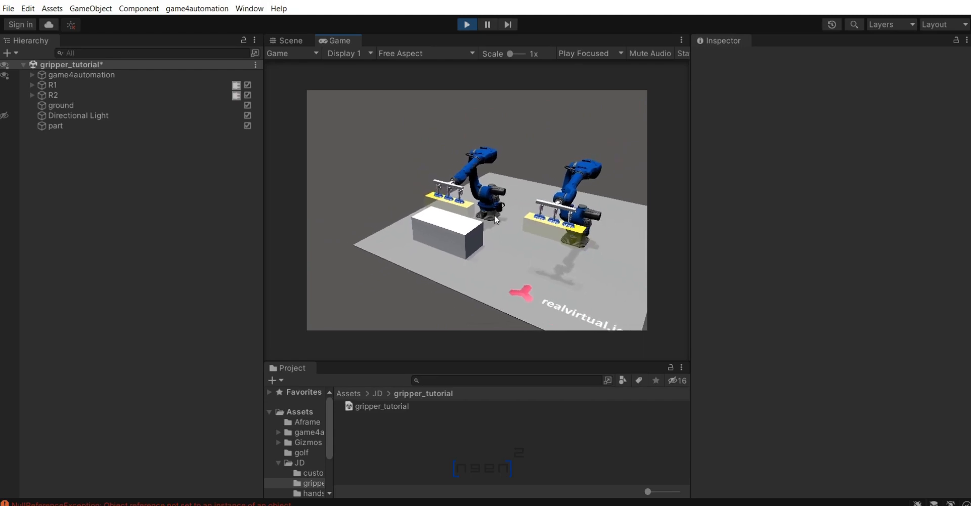
middle_click_drag(405, 162, 390, 119)
left_click(466, 25)
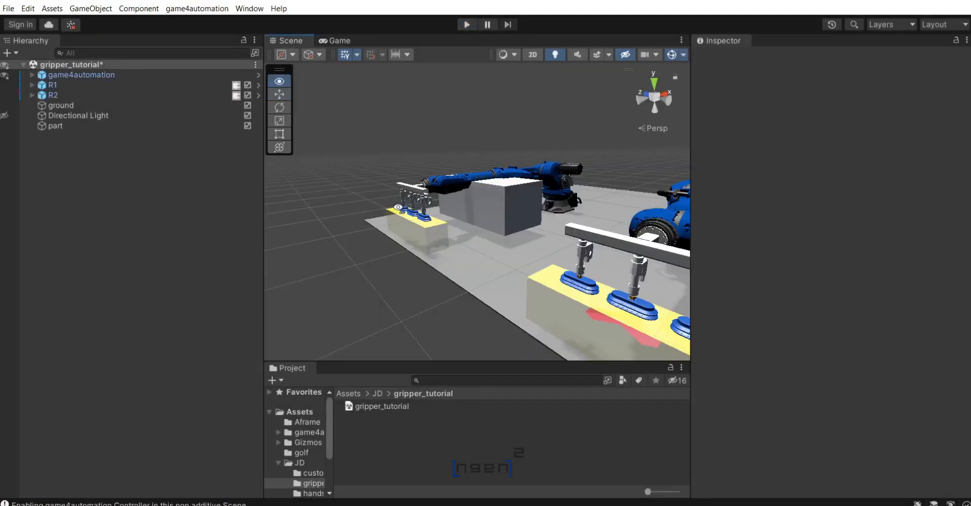
Collapse R1's axis hierarchy and expand R2 so both robots list only their direct children.
right_click_drag(399, 207, 425, 262)
scroll(423, 254, "down", 8)
scroll(483, 162, "up", 3)
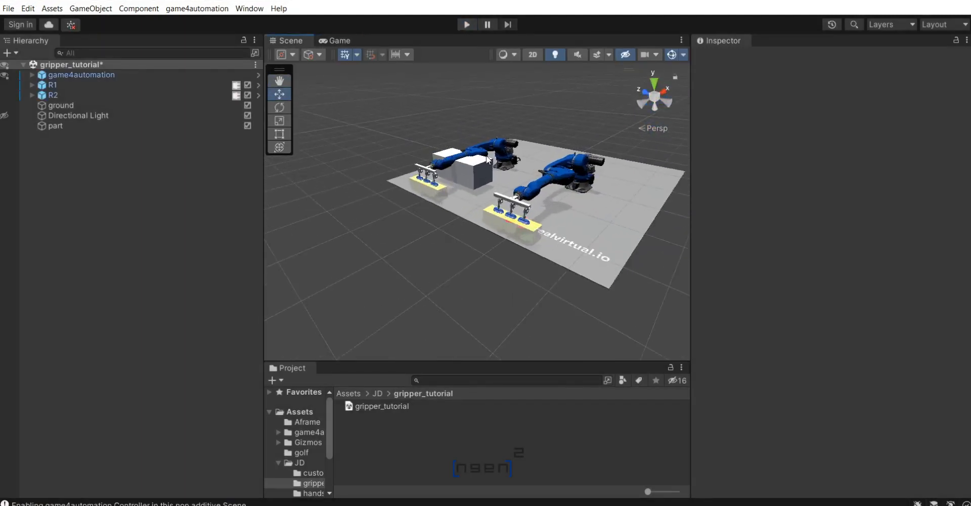
scroll(478, 168, "up", 5)
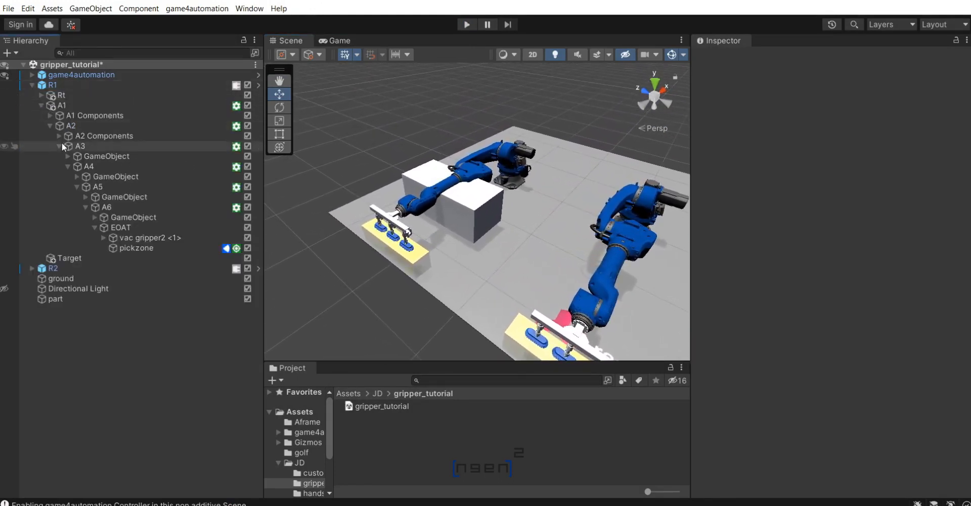
left_click(42, 105)
left_click(32, 126)
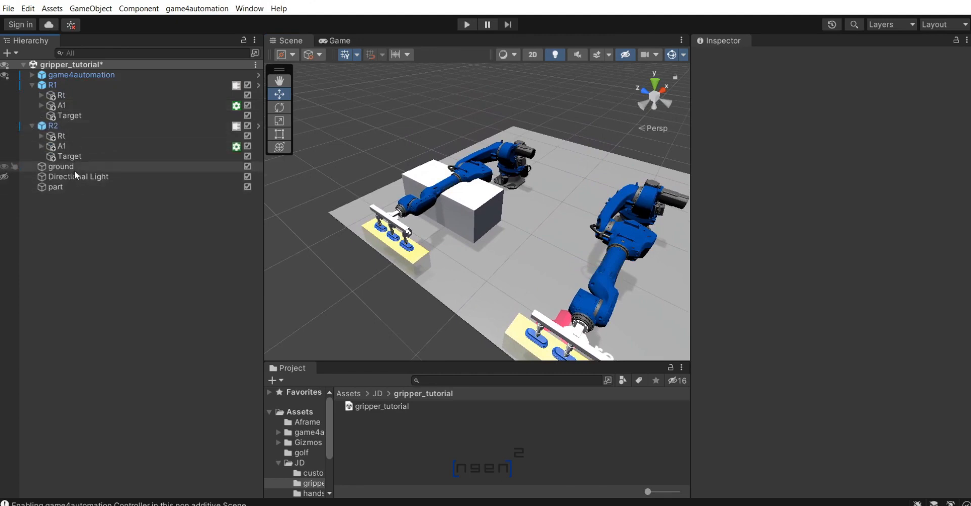
scroll(517, 243, "down", 4)
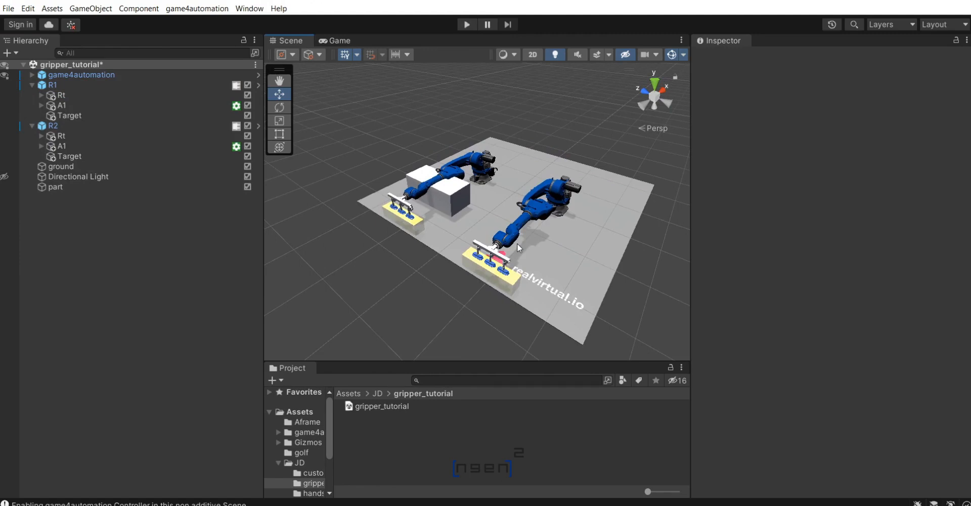
Create two empty child objects under R1.
left_click(141, 85)
right_click(125, 86)
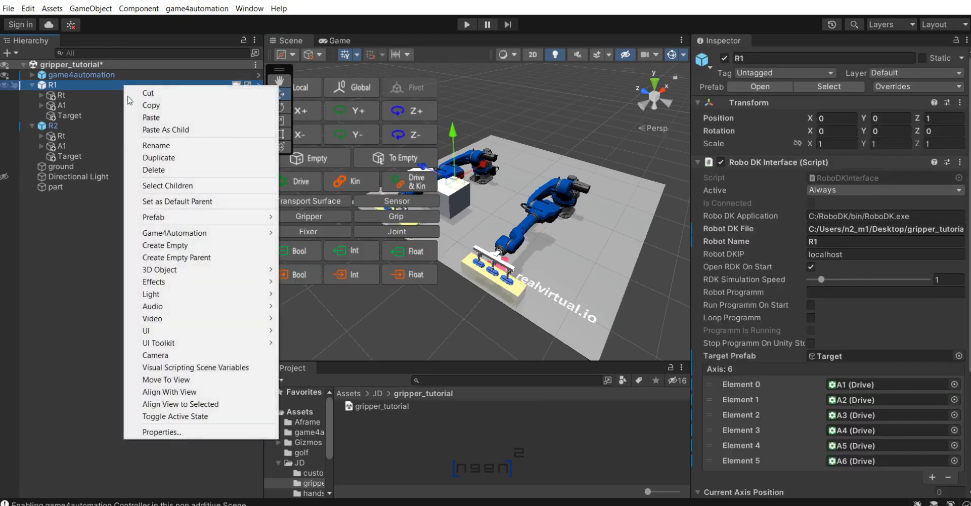
left_click(209, 246)
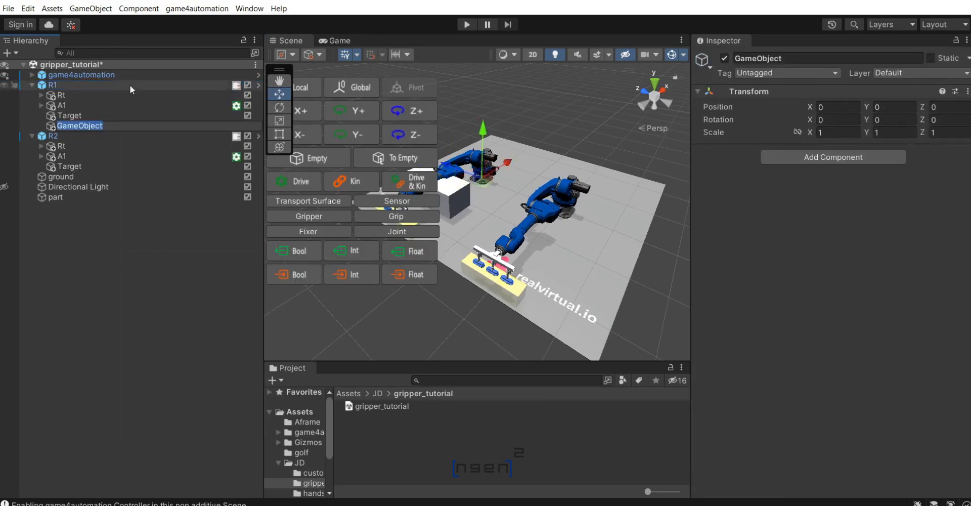
right_click(114, 84)
left_click(187, 244)
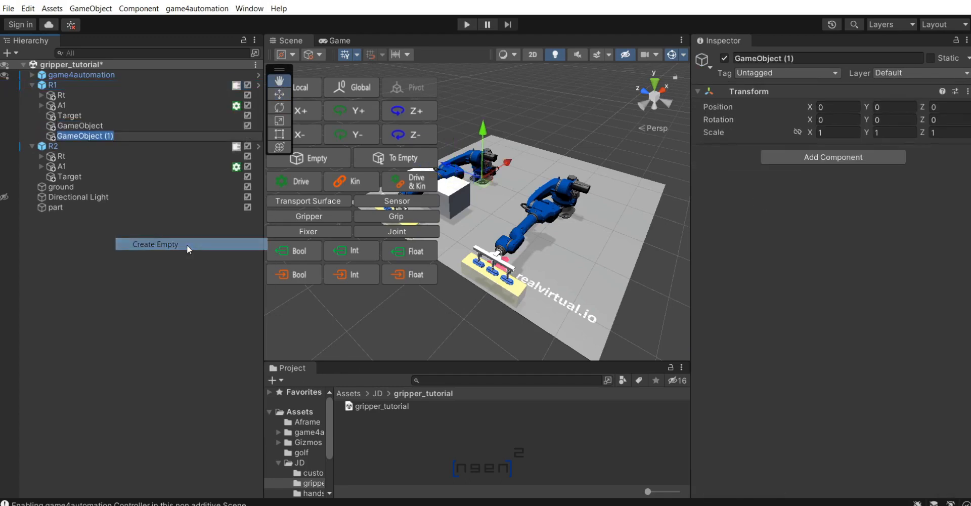
Create two empty child objects under R2.
right_click(99, 145)
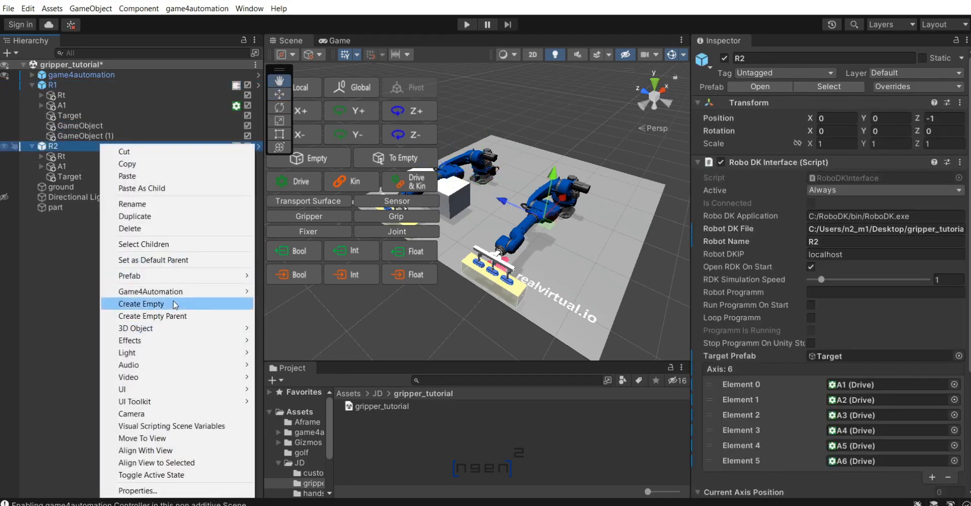
left_click(142, 303)
right_click(84, 145)
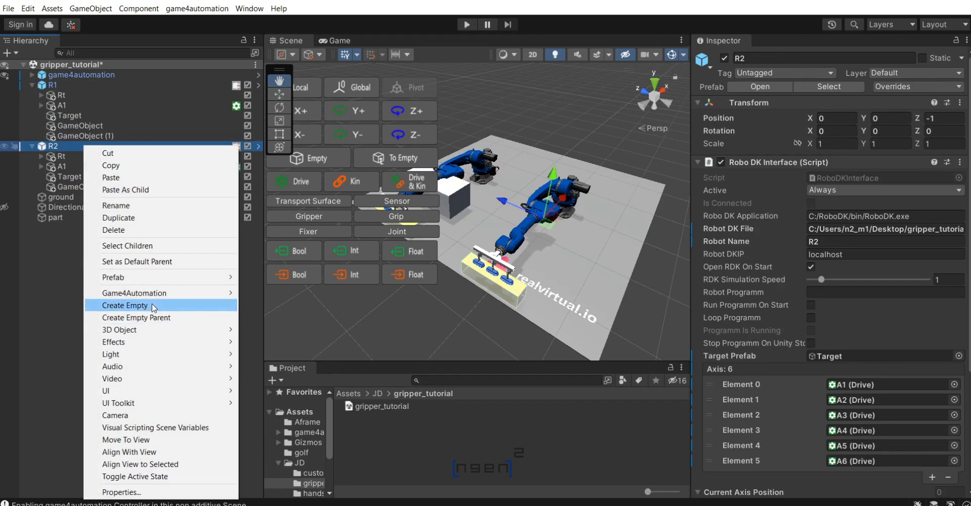
left_click(148, 304)
Rename R1's first empty child object as IsAtPick1.
right_click(92, 125)
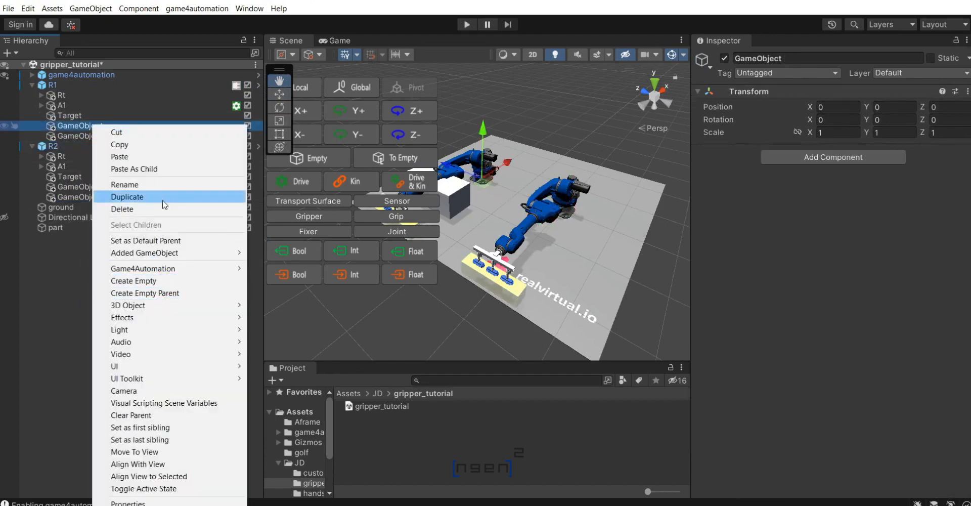
left_click(167, 185)
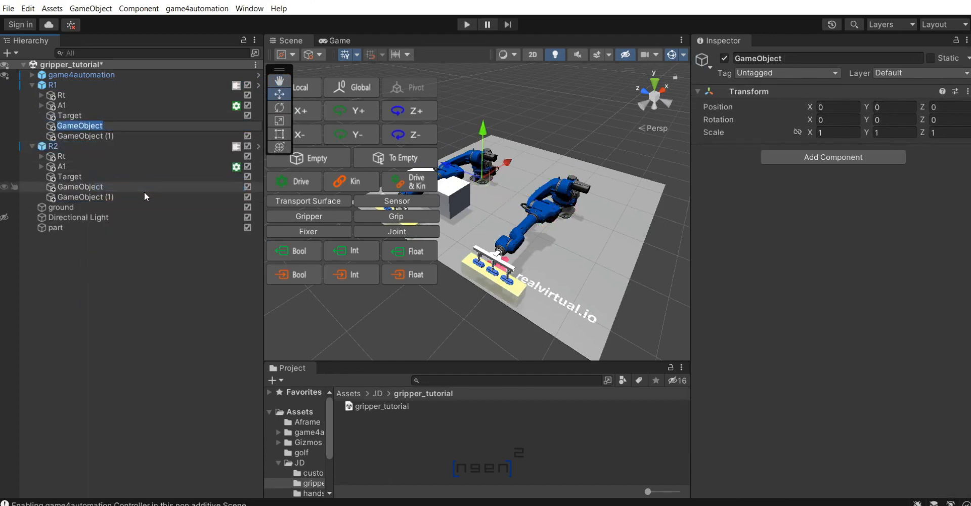
type("IsAtPick1")
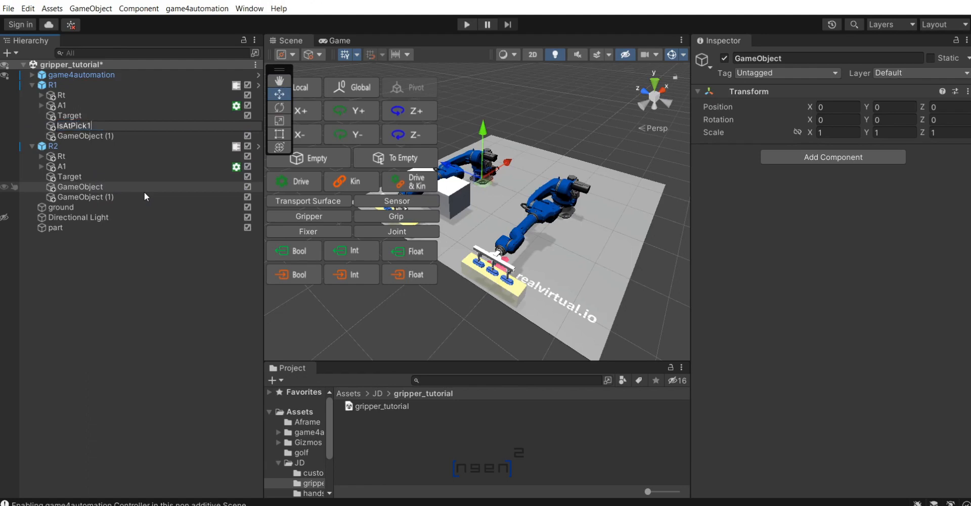
key("Return")
Rename R1's second empty child object as IsAtPlace1.
left_click(132, 135)
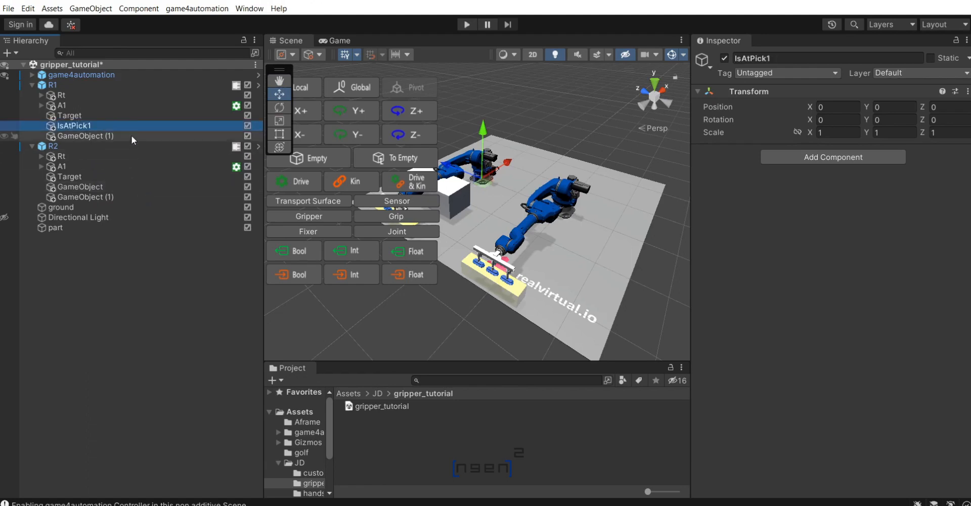
right_click(129, 133)
left_click(191, 196)
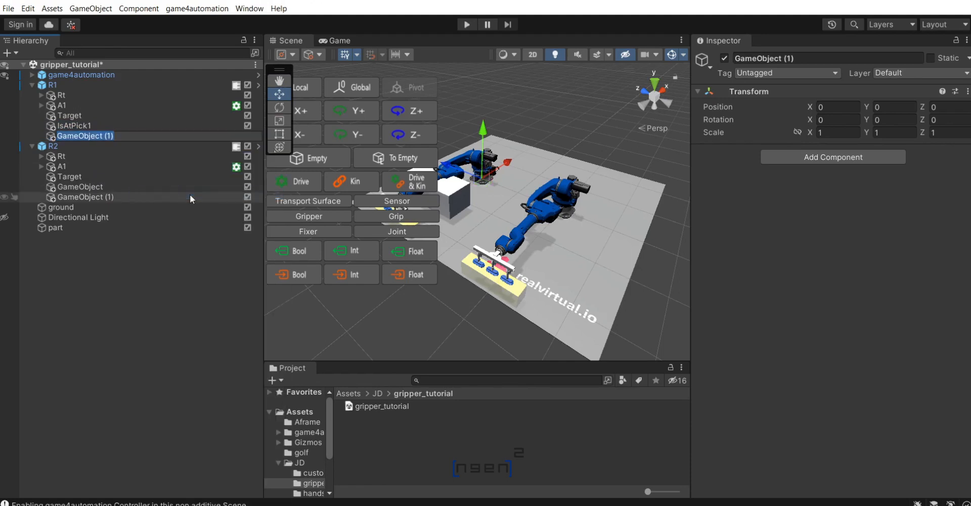
type("IsAtP")
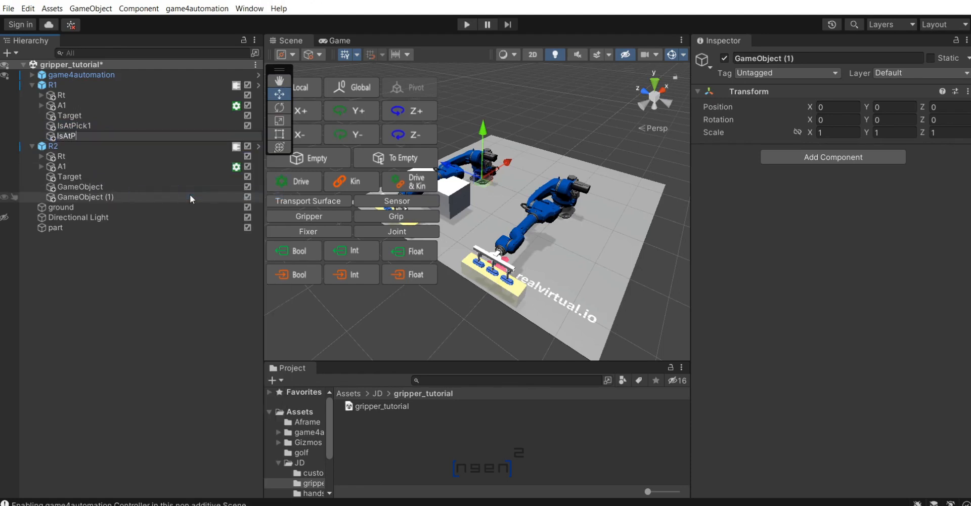
type("lace1")
key("Return")
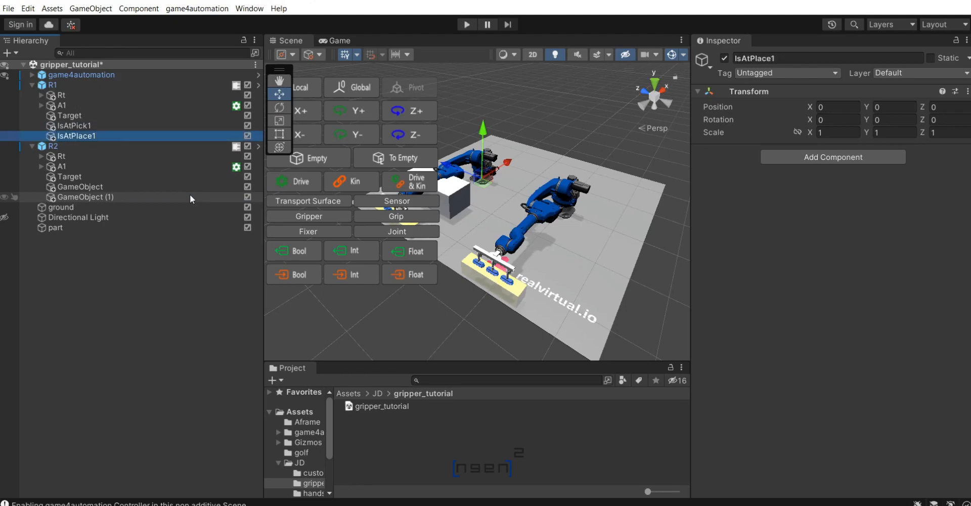
Rename R2's first empty child object as IsAtPick2.
left_click(187, 186)
right_click(188, 184)
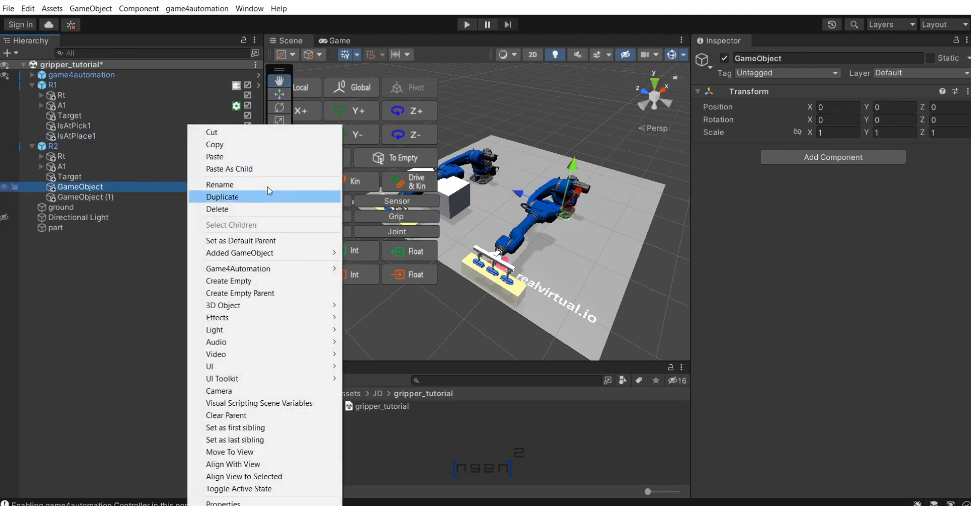
left_click(215, 185)
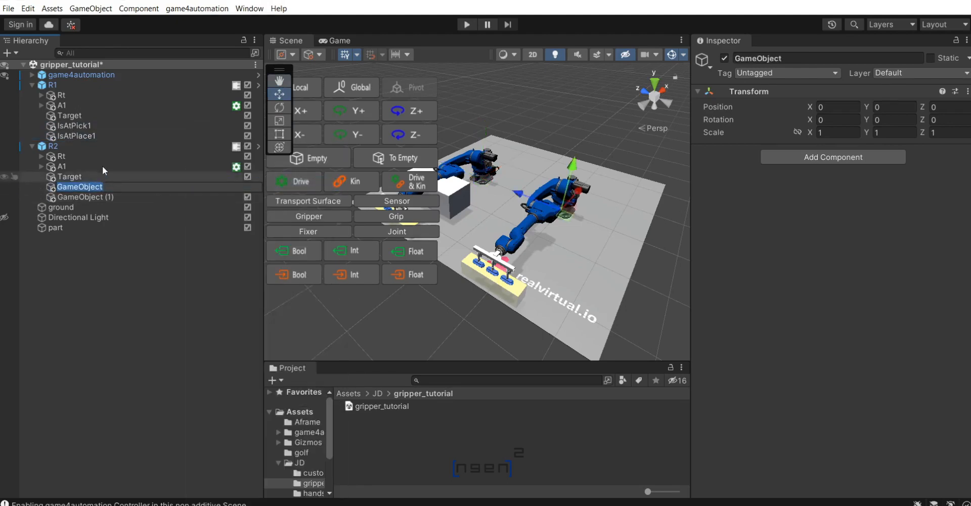
right_click(127, 126)
left_click(196, 186)
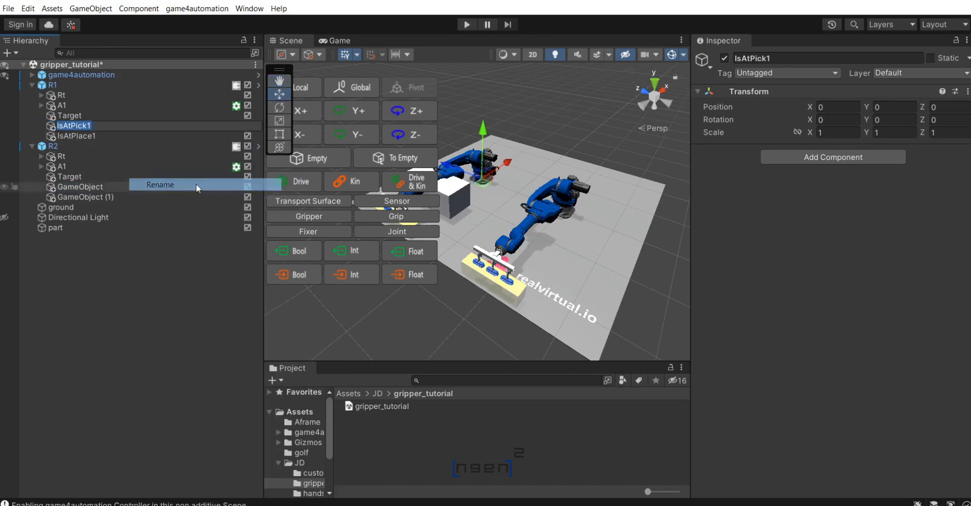
left_click(87, 184)
right_click(87, 184)
left_click(127, 185)
type("IsAtPick2")
Rename R2's second empty child object as IsAtPlace2 and save the scene.
right_click(95, 196)
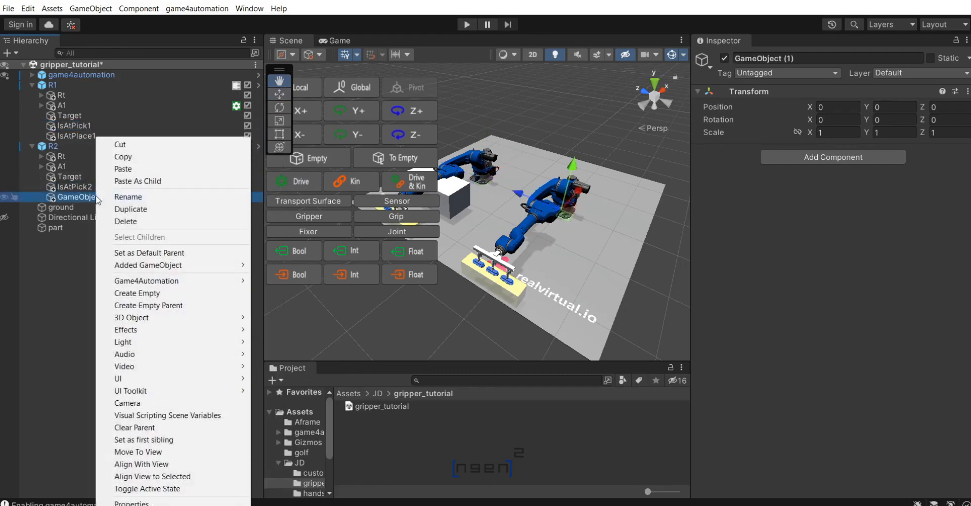
right_click(78, 137)
left_click(138, 196)
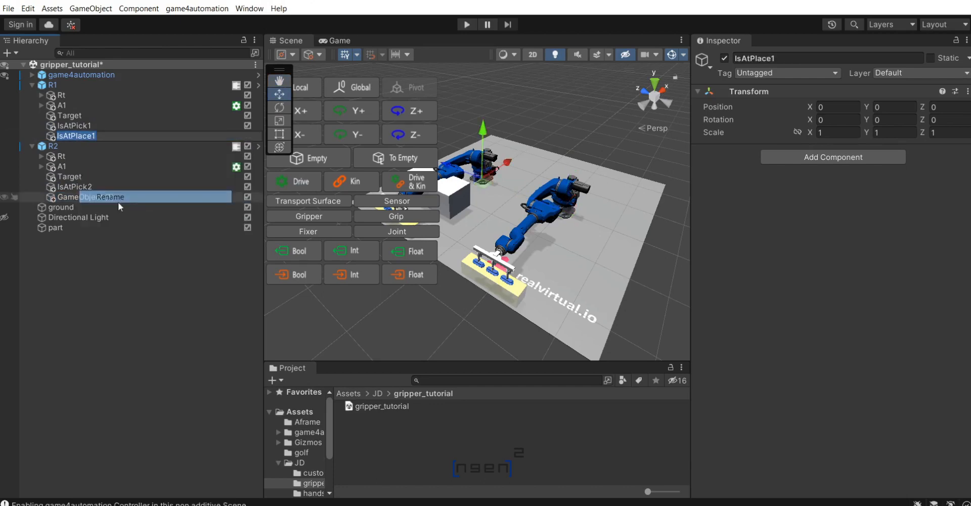
left_click(103, 196)
right_click(103, 196)
left_click(136, 197)
type("IsAtPlace2")
left_click(132, 299)
key("ctrl+s")
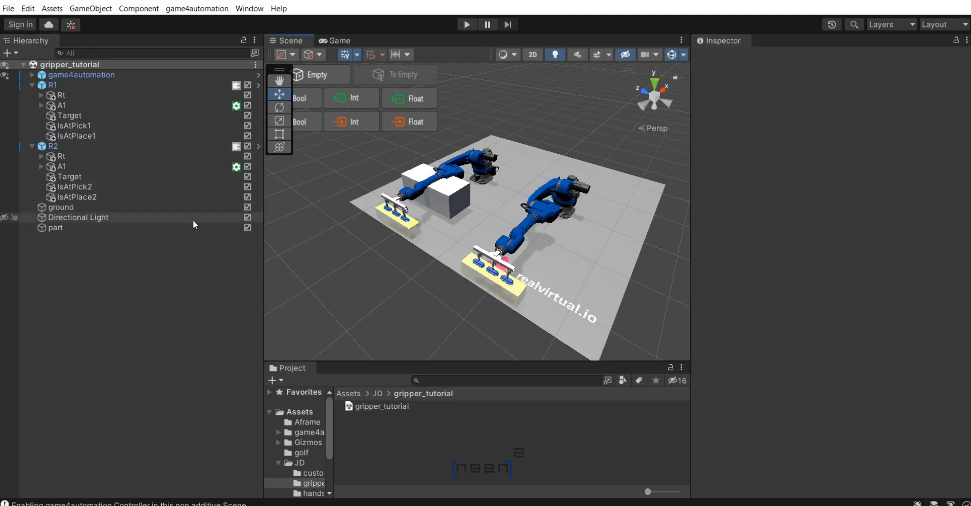
Add a PLC Output Bool component to IsAtPick1 under R1.
left_click(108, 125)
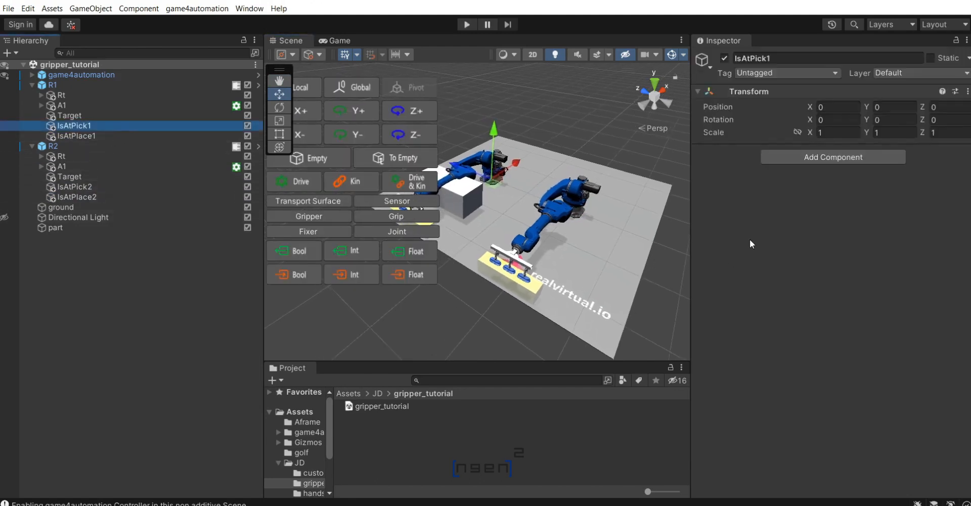
left_click(808, 158)
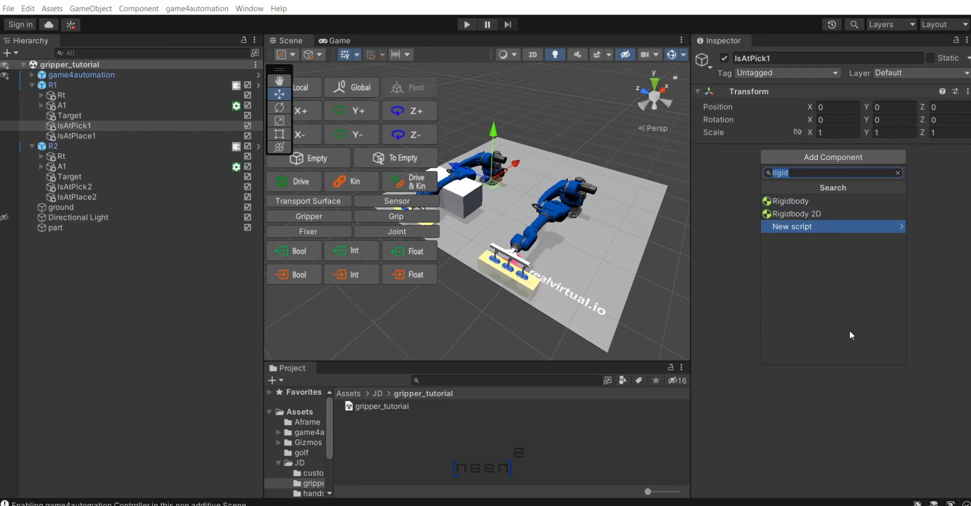
type("plc")
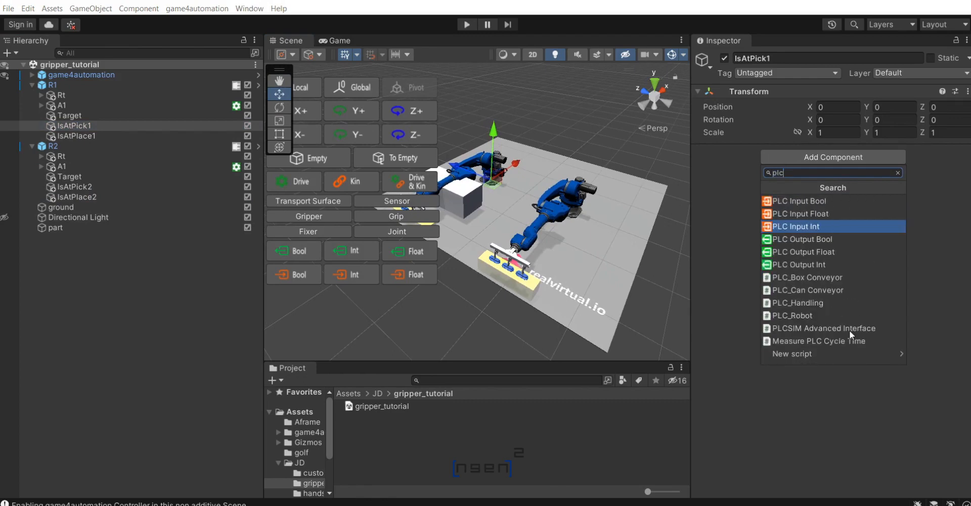
left_click(793, 239)
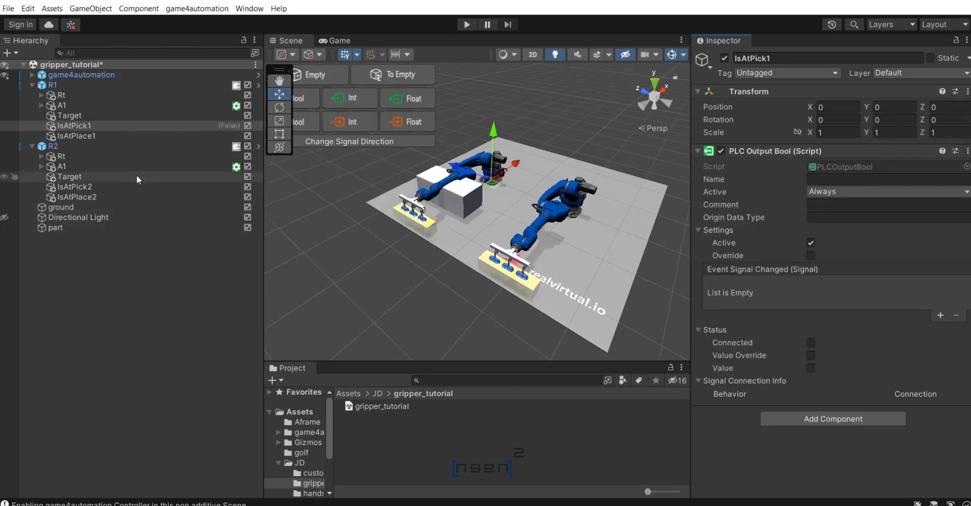
Add a PLC Output Bool component to IsAtPlace1 under R1.
right_click(105, 135)
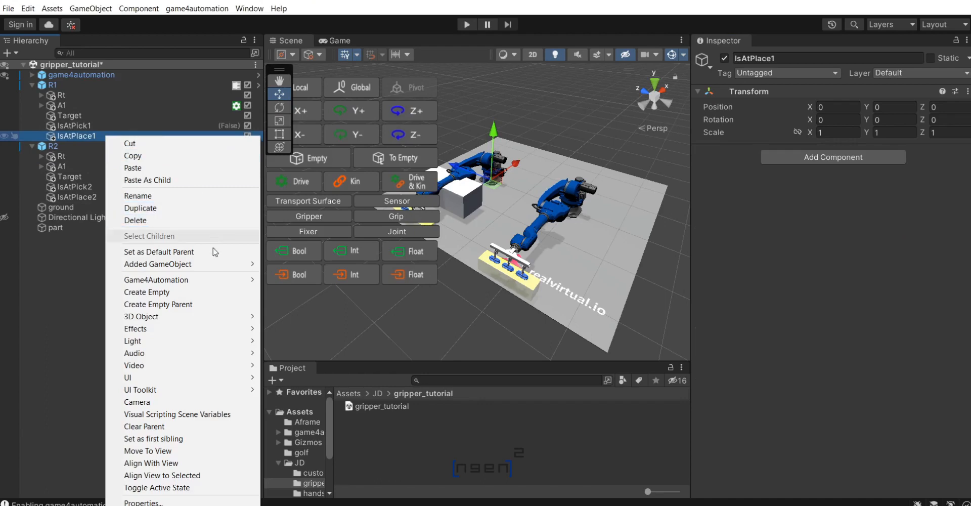
left_click(797, 156)
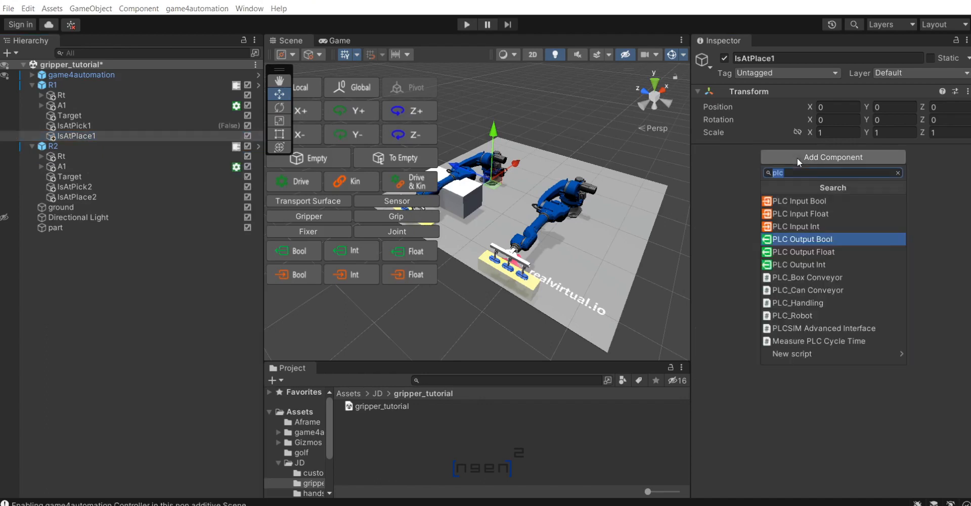
left_click(824, 239)
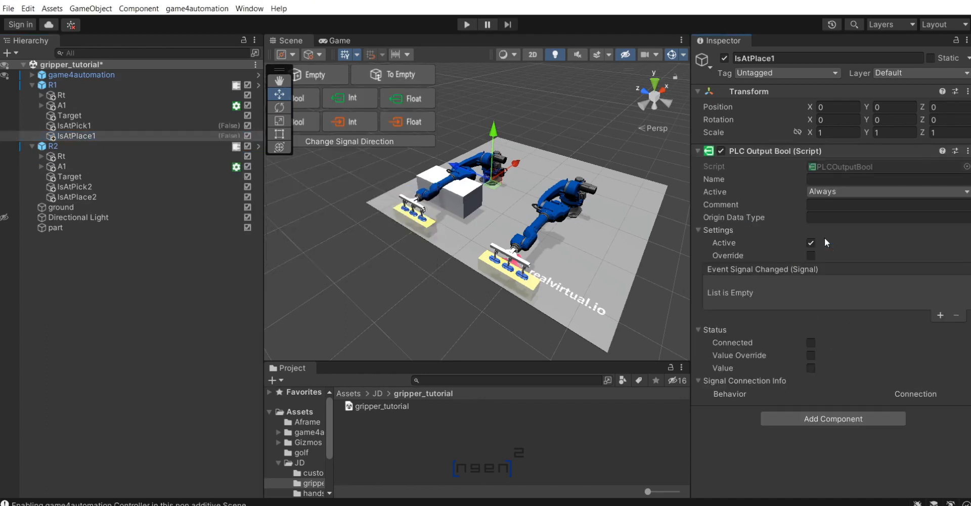
left_click(107, 185)
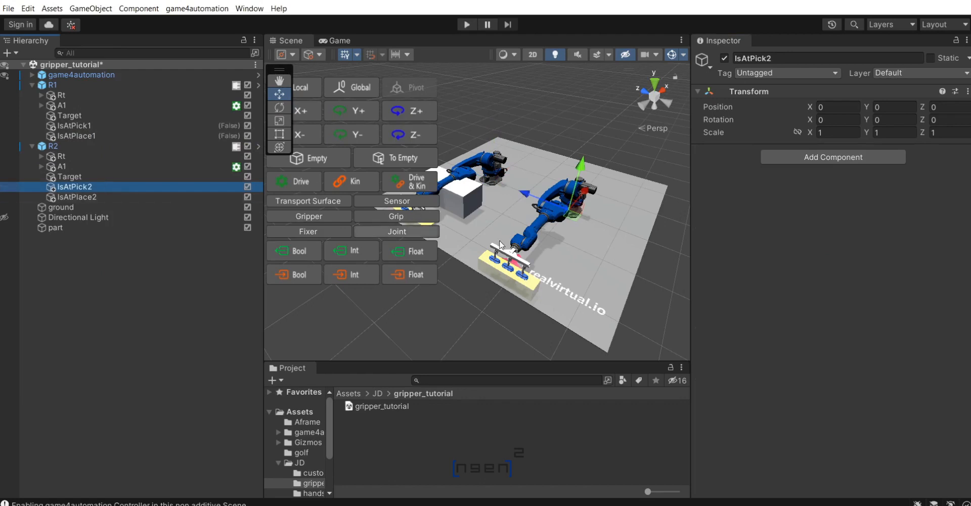
left_click(855, 155)
left_click(845, 247)
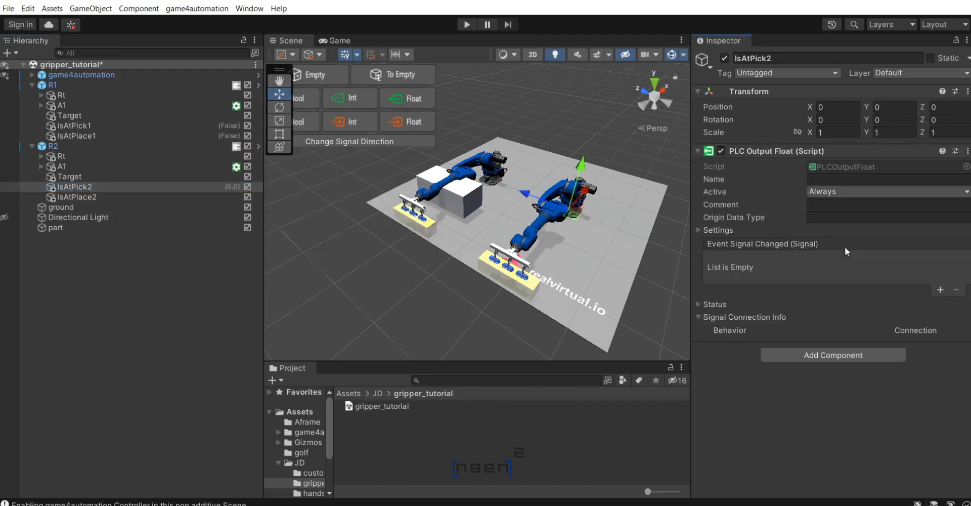
left_click(142, 194)
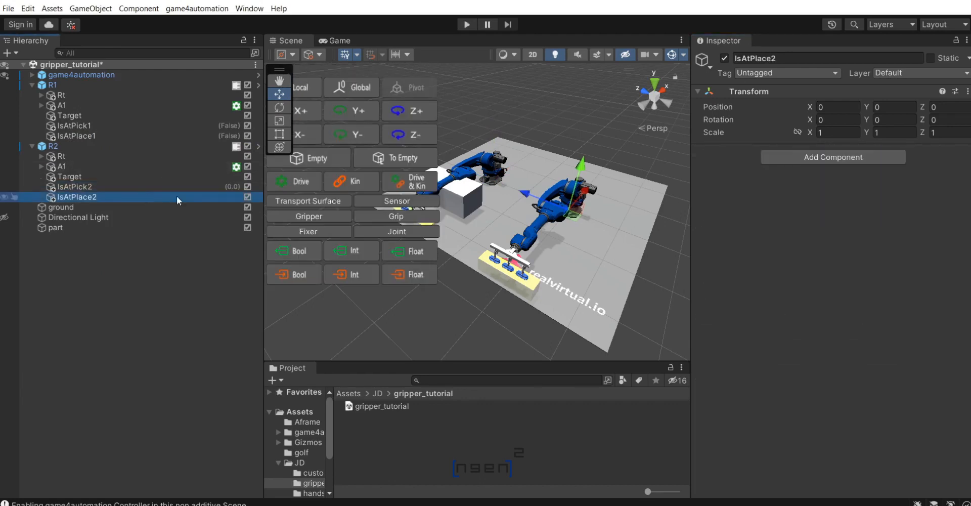
left_click(816, 157)
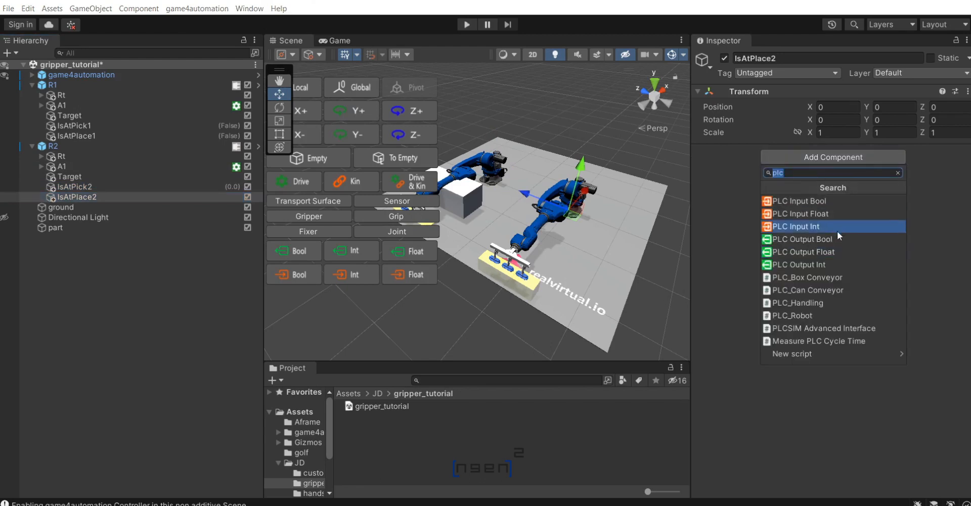
left_click(834, 262)
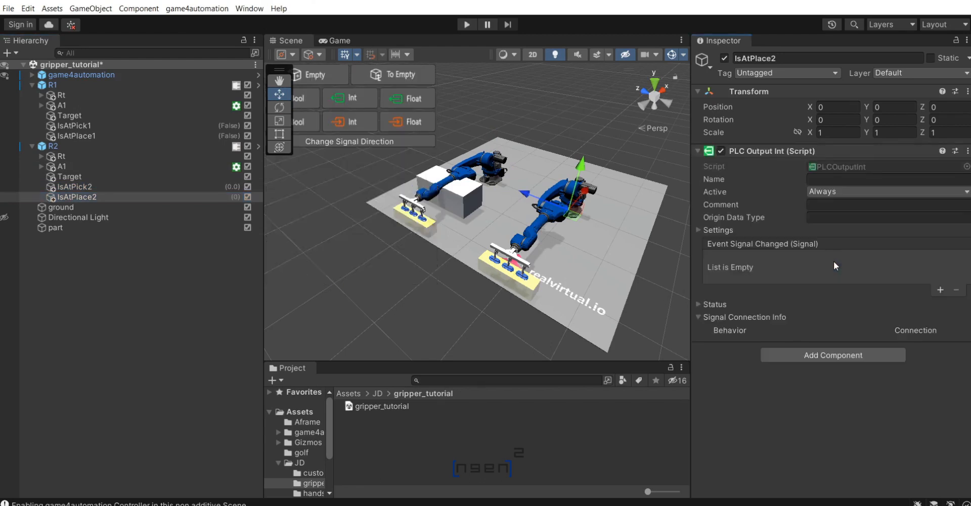
left_click(205, 178)
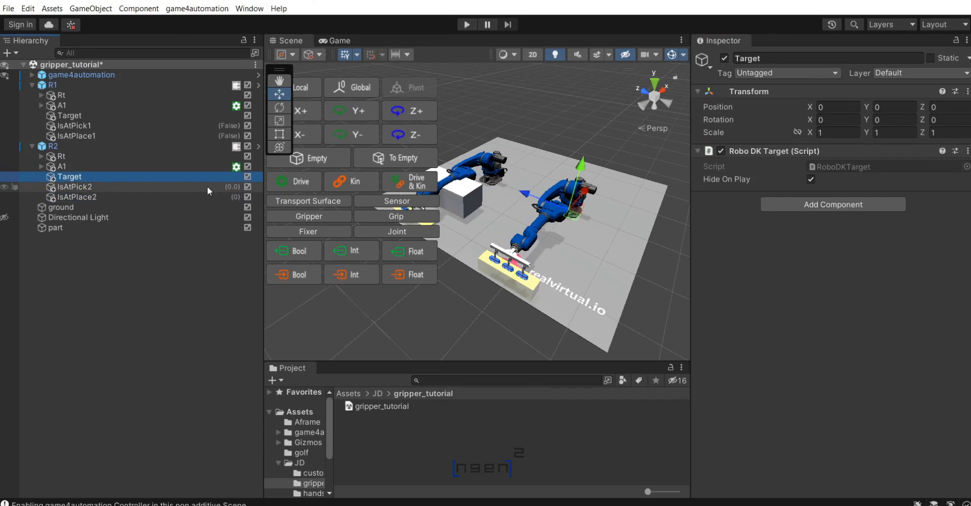
left_click(96, 186)
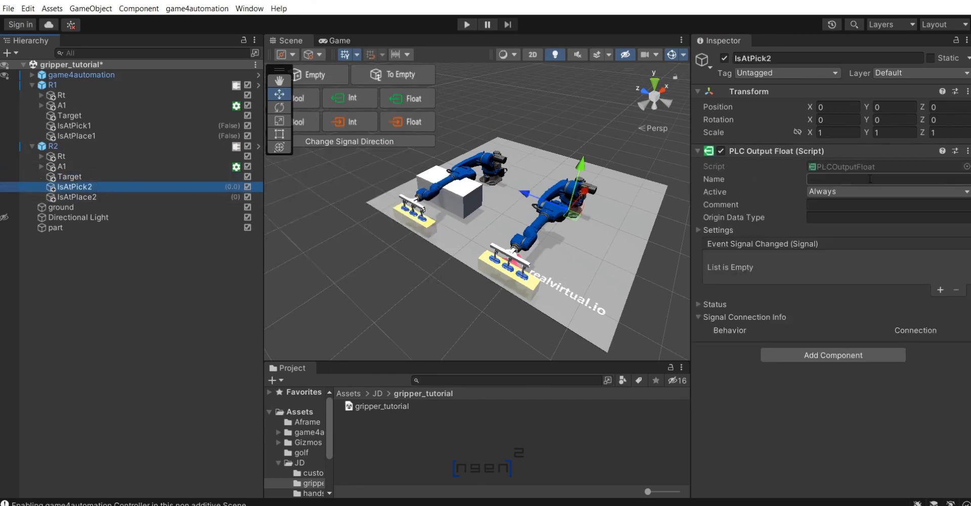
right_click(840, 151)
left_click(870, 175)
left_click(114, 197)
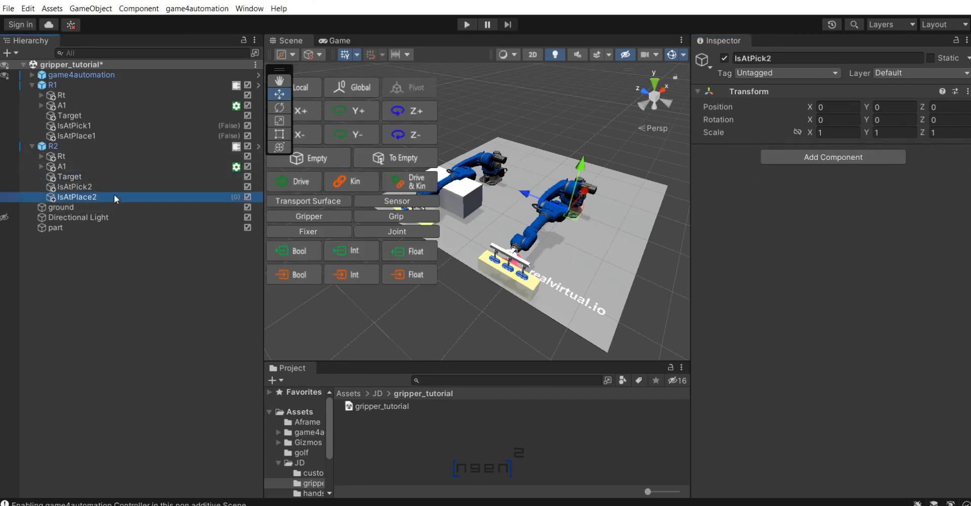
right_click(820, 150)
left_click(873, 176)
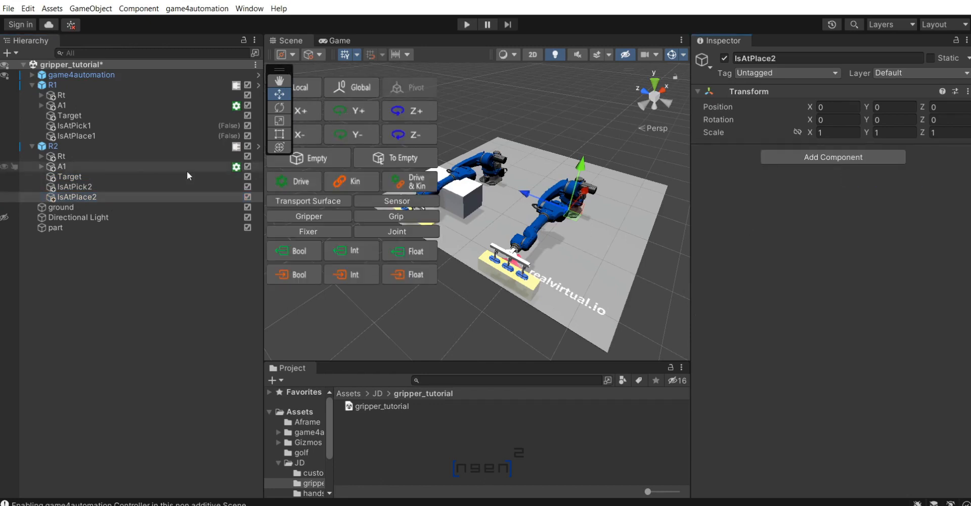
Add a PLC Output Bool component to IsAtPick2 under R2.
left_click(183, 187)
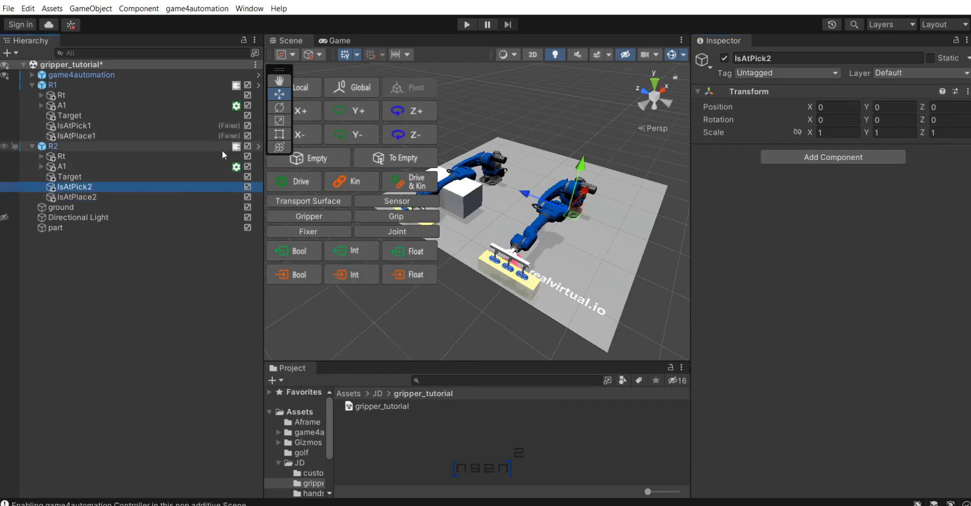
left_click(200, 195)
left_click(193, 175)
left_click(195, 187)
right_click(195, 186)
left_click(803, 158)
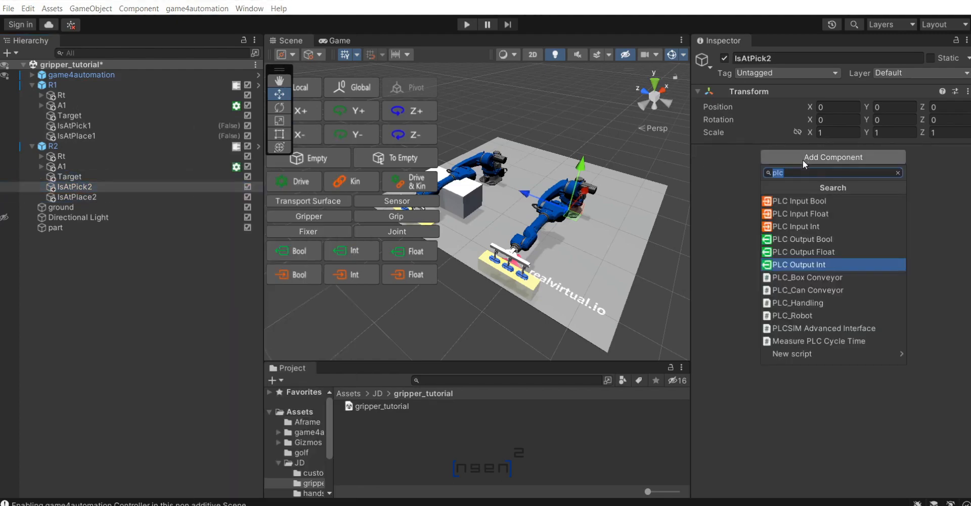
left_click(843, 238)
Add a PLC Output Bool component to IsAtPlace2 under R2 and save the scene.
left_click(224, 198)
left_click(832, 157)
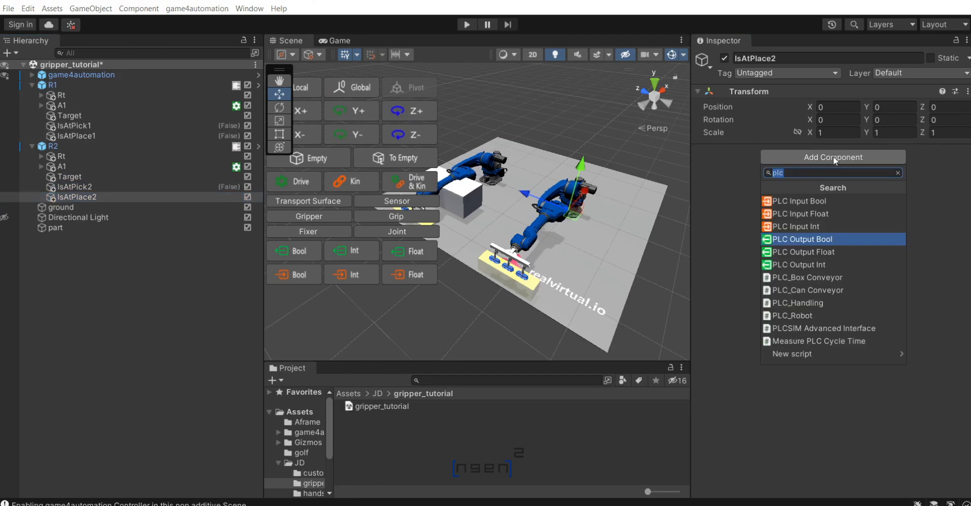
left_click(827, 240)
left_click(513, 120)
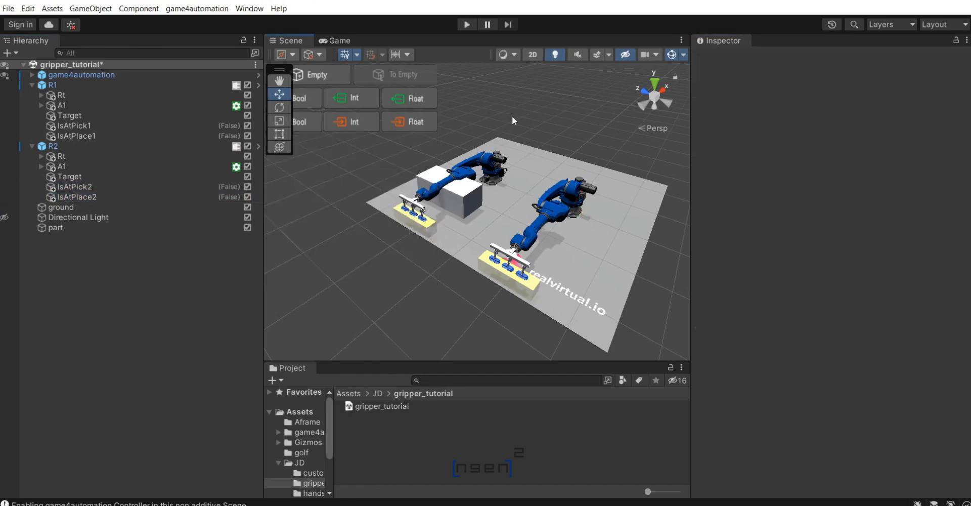
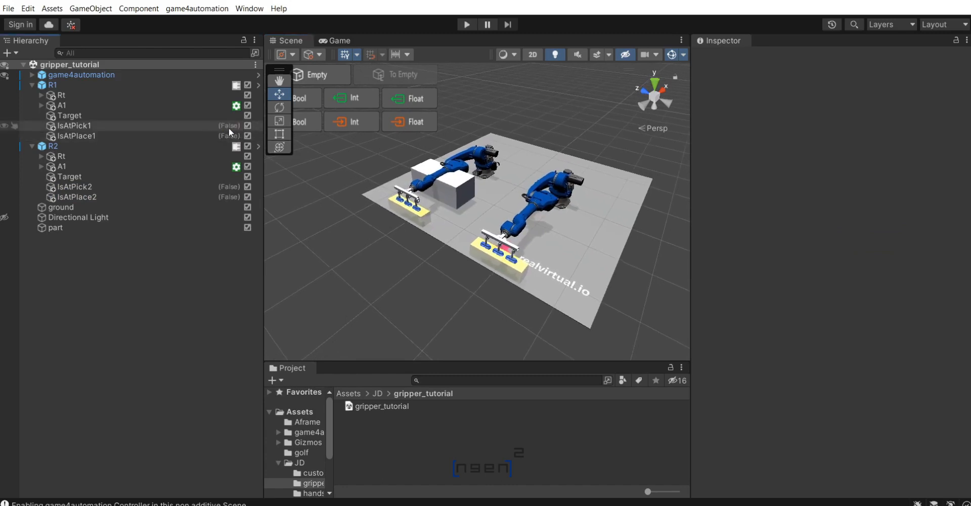
Switch to RoboDK and move robots R1 and R2 to their home positions.
scroll(529, 196, "down", 2)
scroll(529, 198, "up", 4)
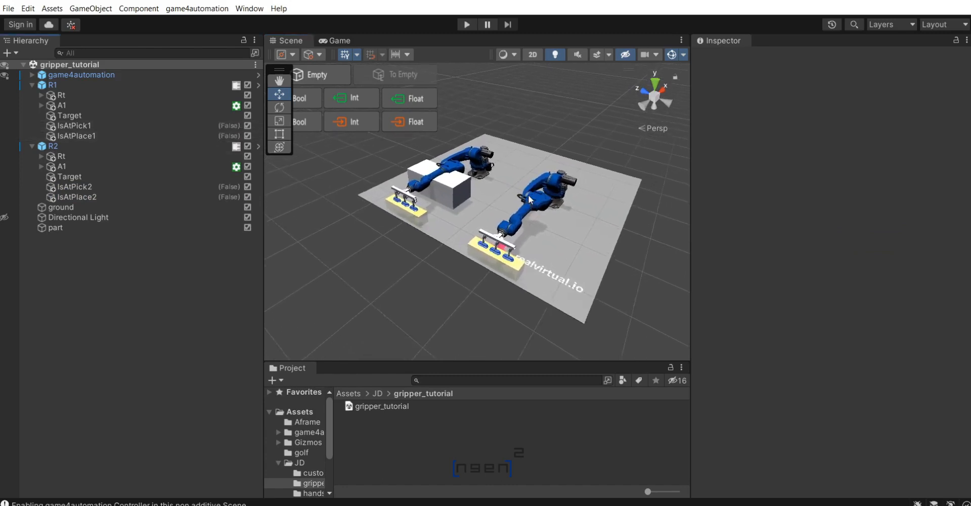
scroll(529, 198, "down", 3)
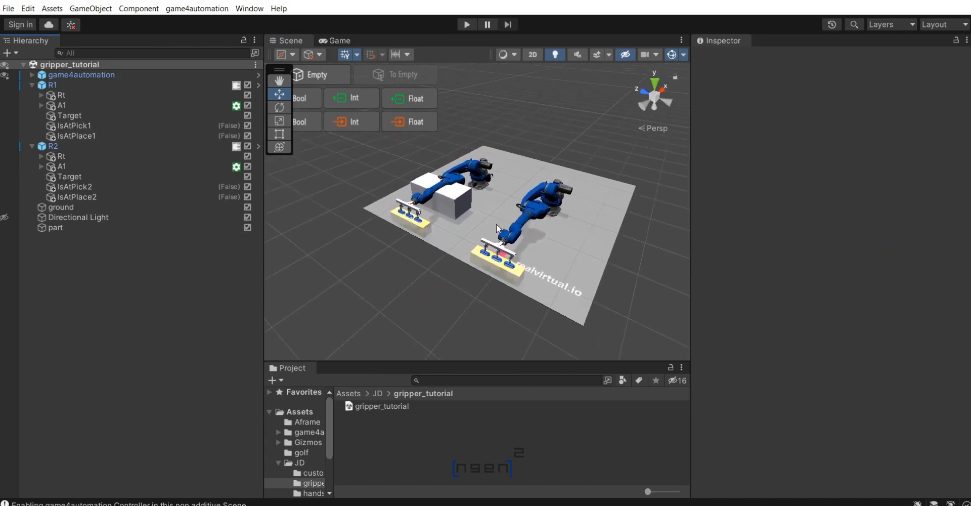
left_click(298, 505)
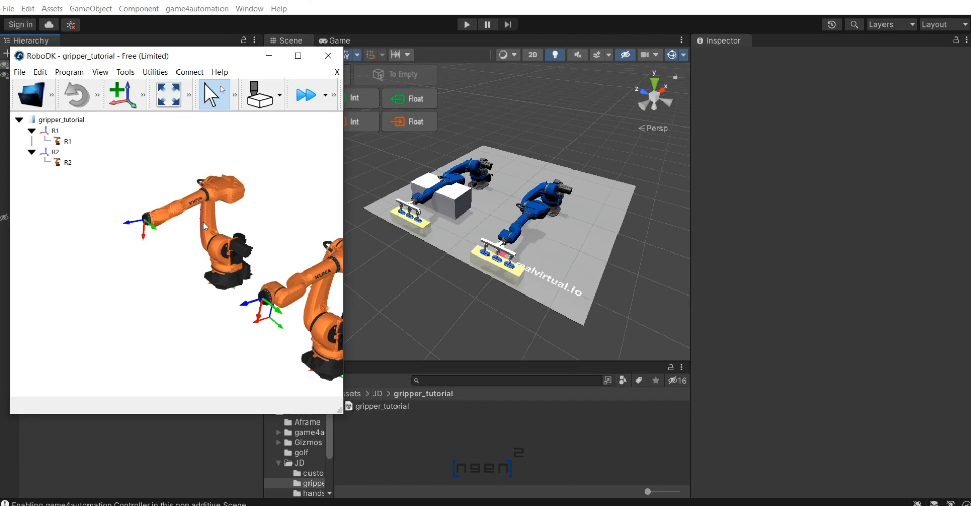
right_click(201, 204)
left_click(250, 143)
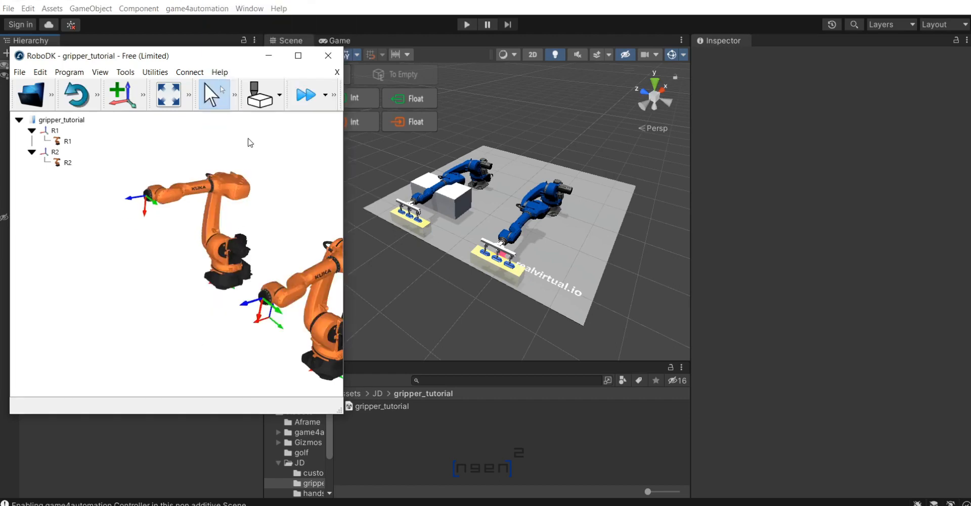
right_click(294, 276)
left_click(340, 137)
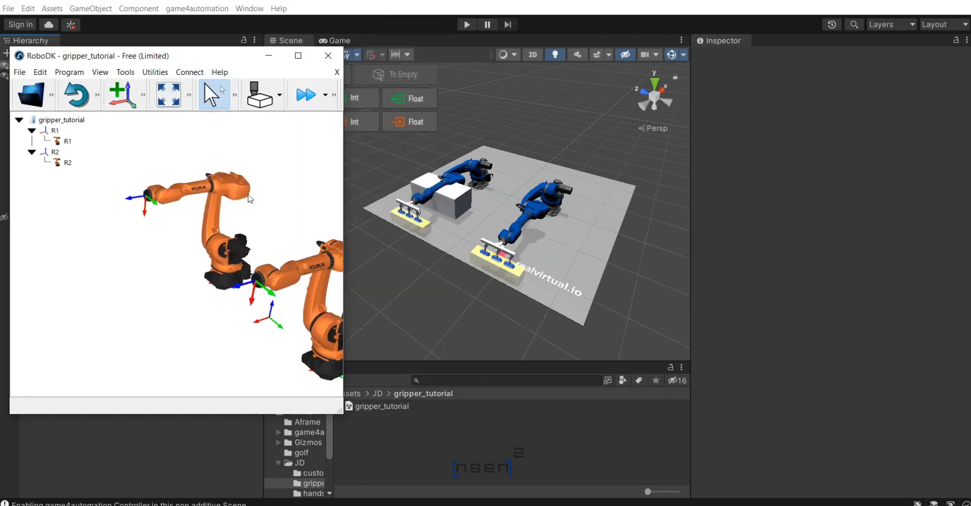
Return to Unity, run the gripper_tutorial scene in play mode, and switch back to RoboDK.
left_click(485, 285)
scroll(471, 290, "up", 1)
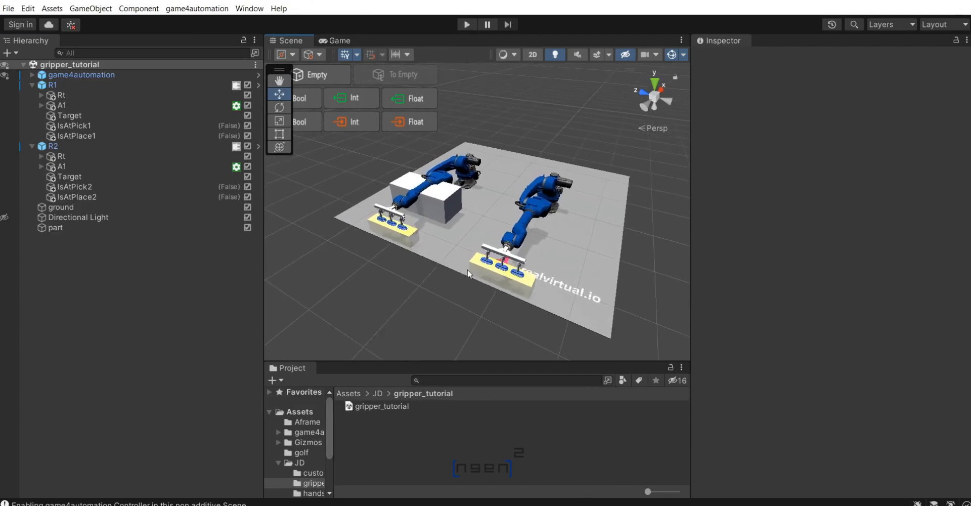
left_click(471, 25)
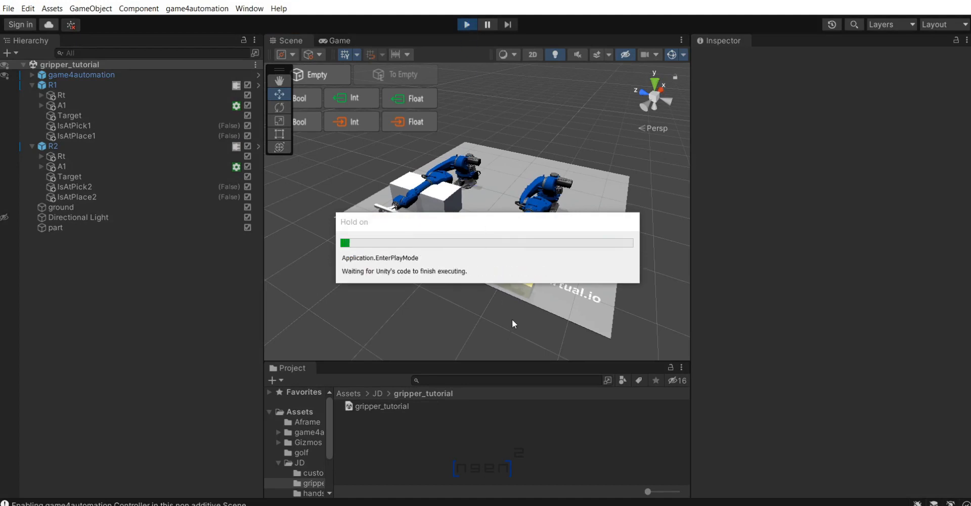
right_click_drag(569, 241, 367, 261)
key("alt+Tab")
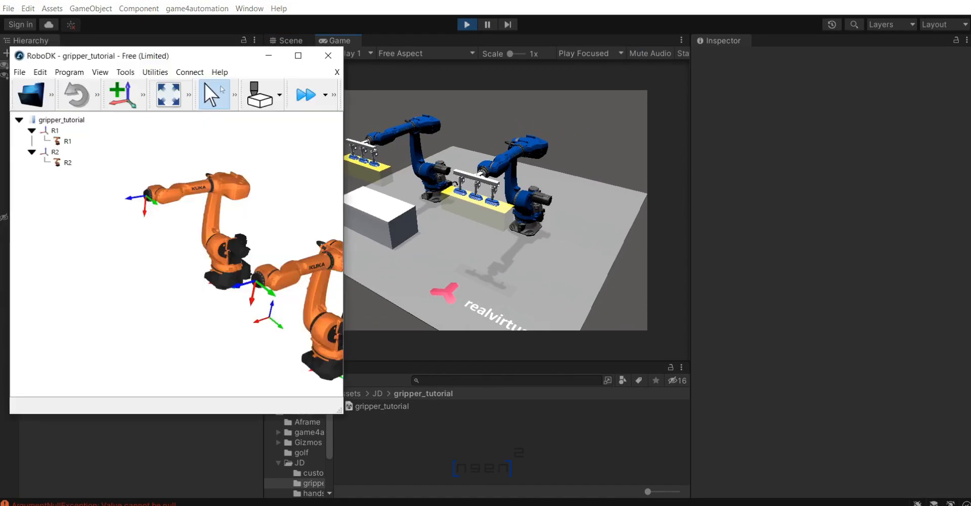
Jog R1's flange in RoboDK to test whether the running Unity scene follows the motion.
key("alt")
mouse_move(139, 213)
left_mouse_down("alt")
mouse_move(141, 253)
mouse_move(142, 219)
left_mouse_up("alt")
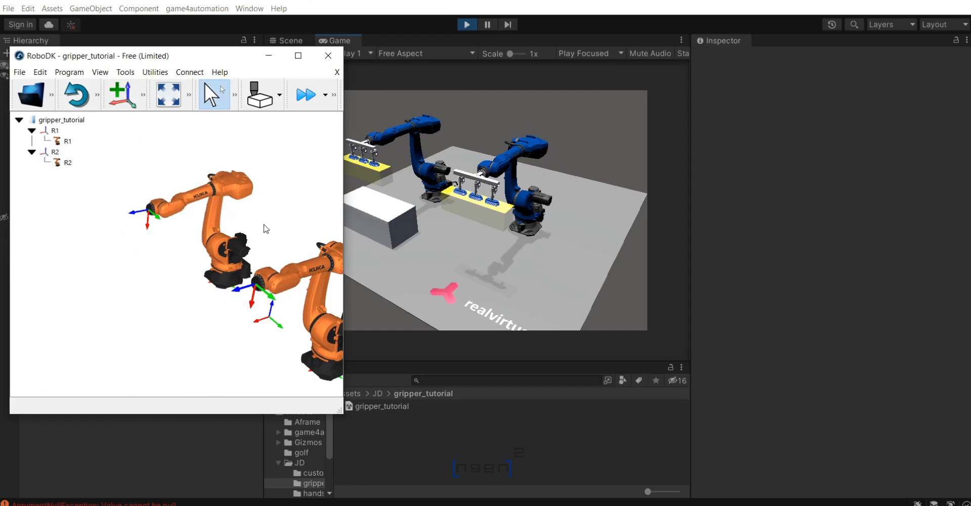
key("alt")
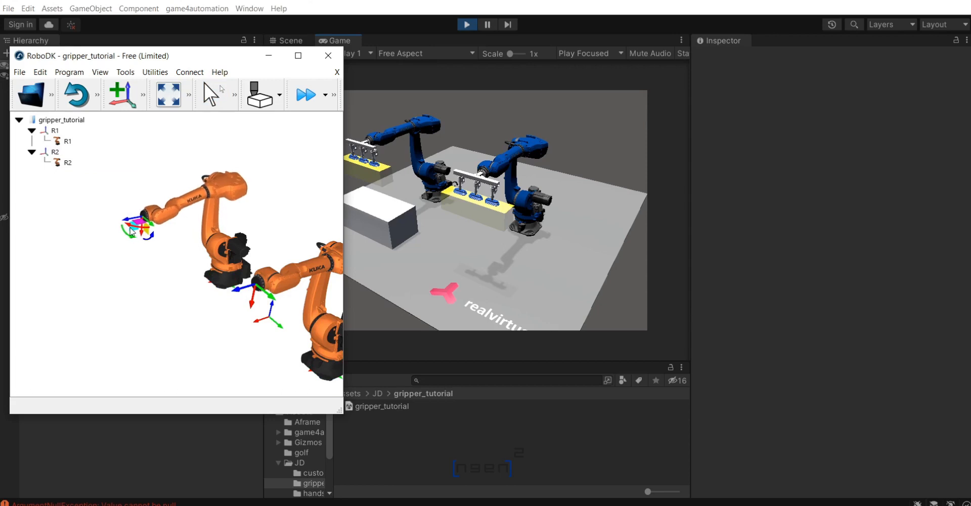
Stop Unity's play mode and deactivate the IsAtPick1, IsAtPlace1, IsAtPick2 and IsAtPlace2 signal objects.
left_click(472, 25)
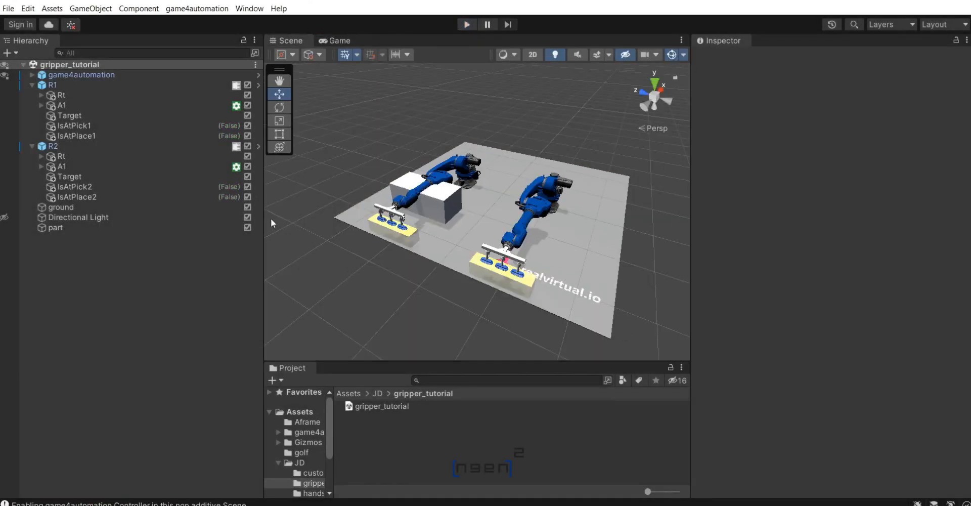
left_click(248, 187)
left_click(248, 197)
left_click(247, 136)
left_click(247, 125)
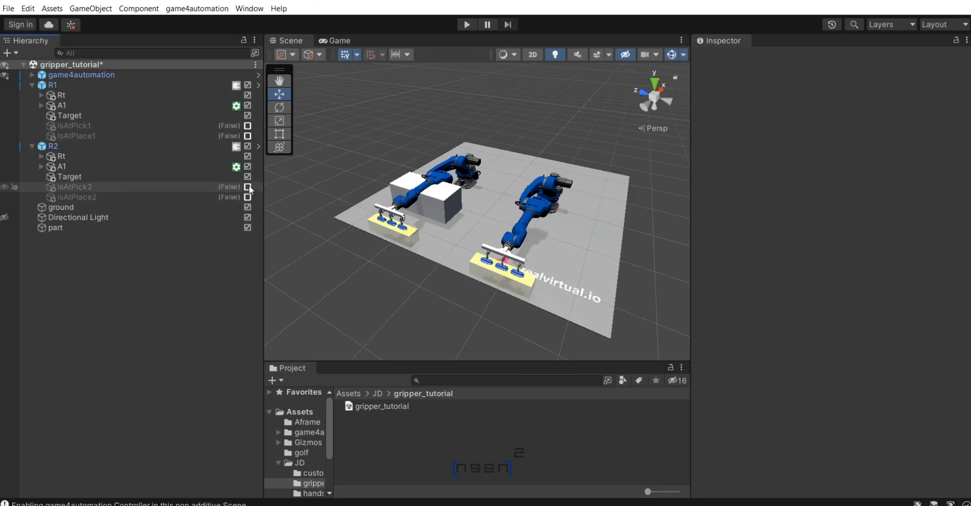
Run the gripper_tutorial scene in play mode with both robots in view, and switch to RoboDK.
left_click(467, 24)
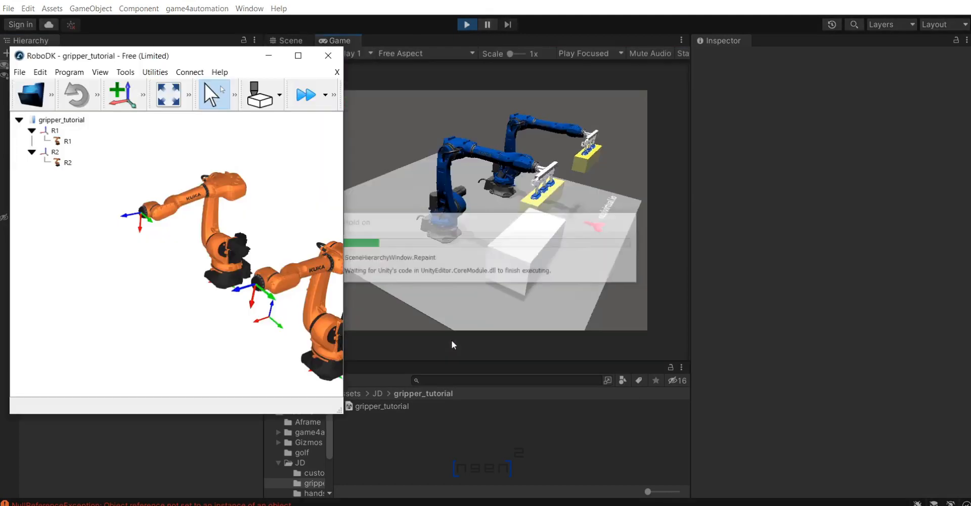
left_click(451, 345)
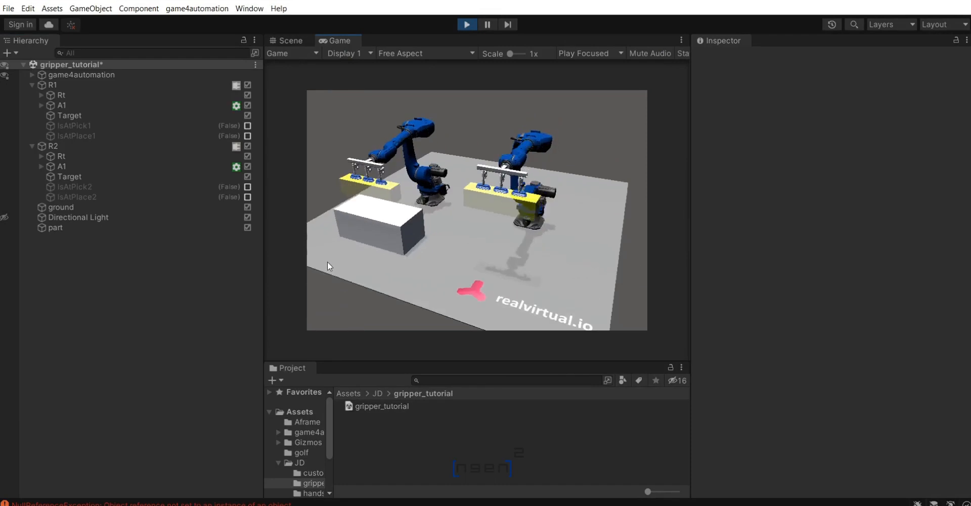
middle_click_drag(391, 229, 401, 233)
right_click_drag(493, 236, 469, 236)
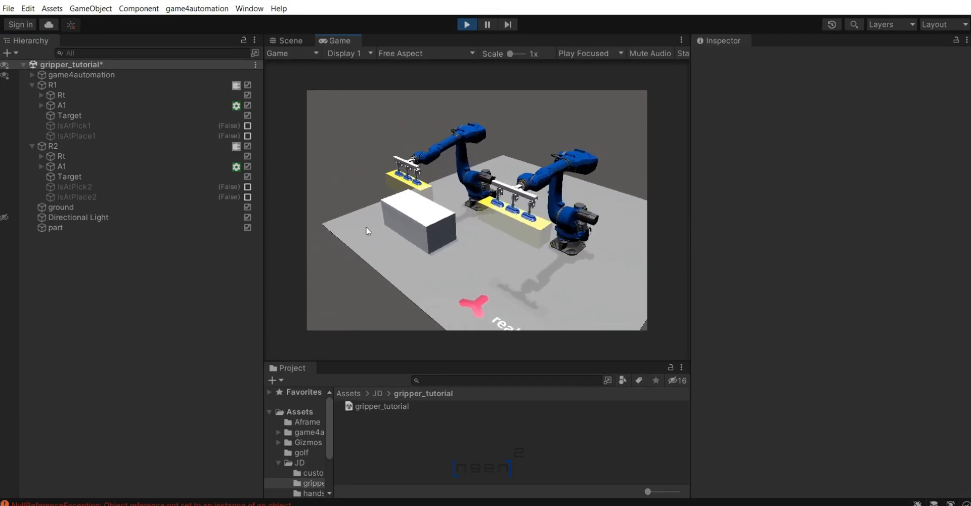
middle_click_drag(366, 226, 378, 237)
key("alt+Tab")
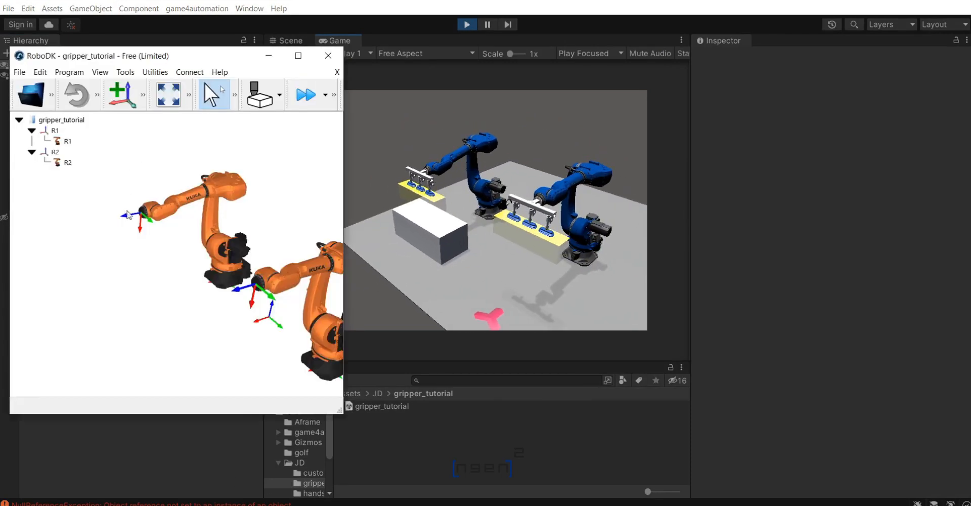
Test-jog R1's flange in RoboDK against the running scene and return R1 to its home position.
left_click_drag(130, 230, 142, 213)
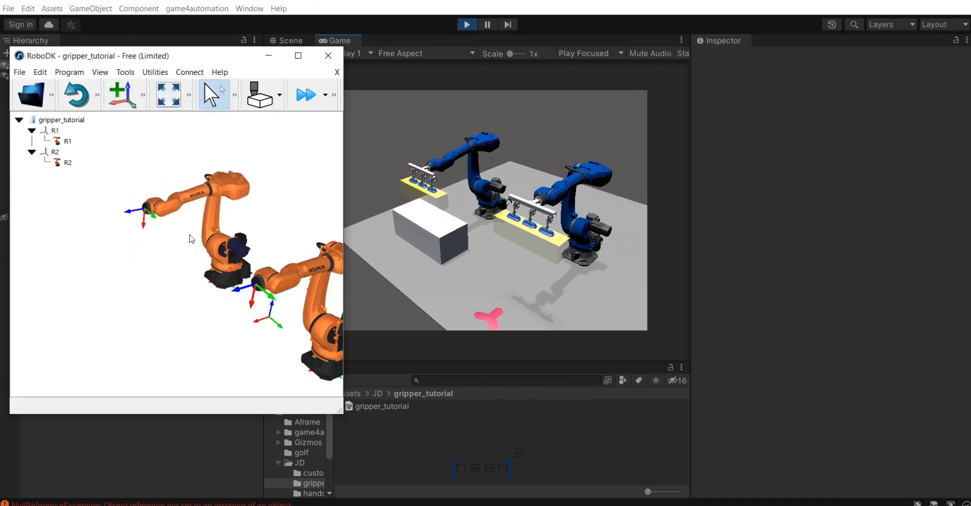
right_click(212, 222)
left_click(251, 133)
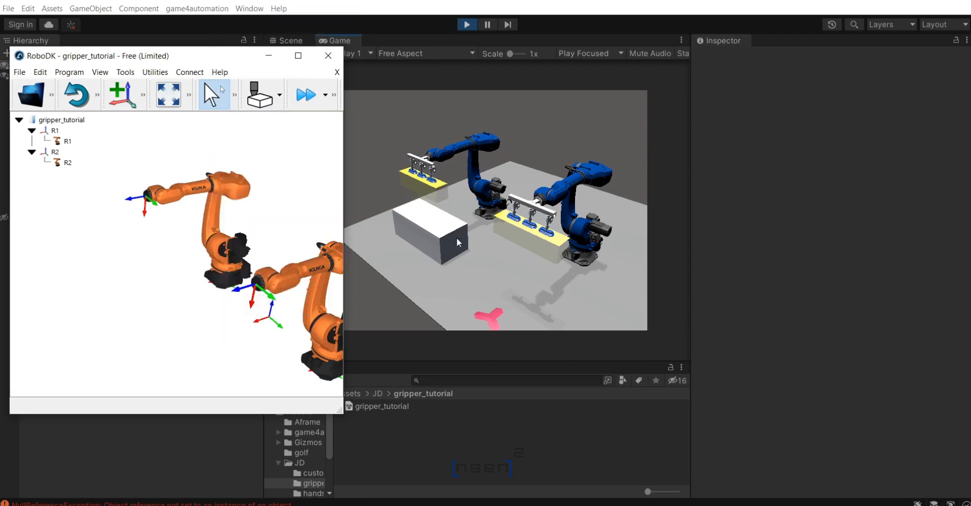
Stop play mode in Unity, move the part along its Z axis to 1.86, and save the scene.
left_click(466, 25)
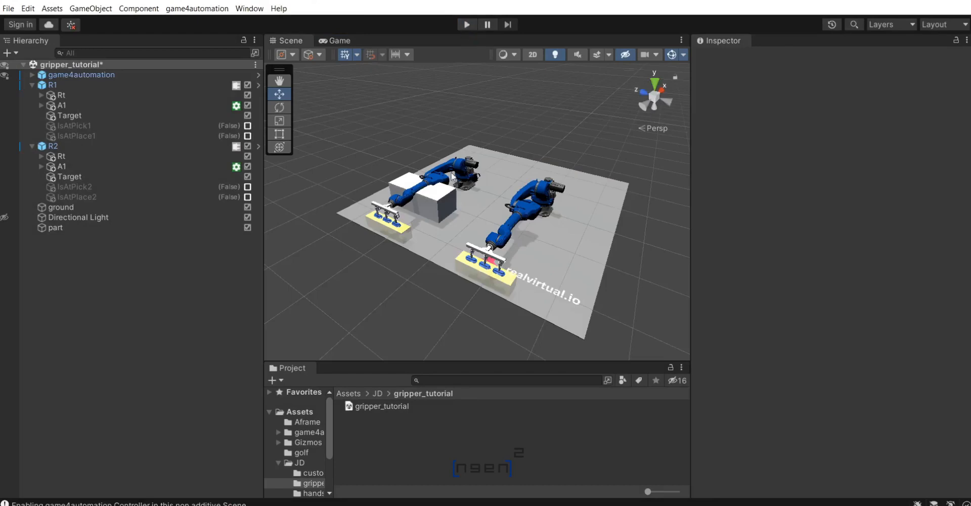
right_click_drag(383, 300, 466, 230)
left_click(465, 231)
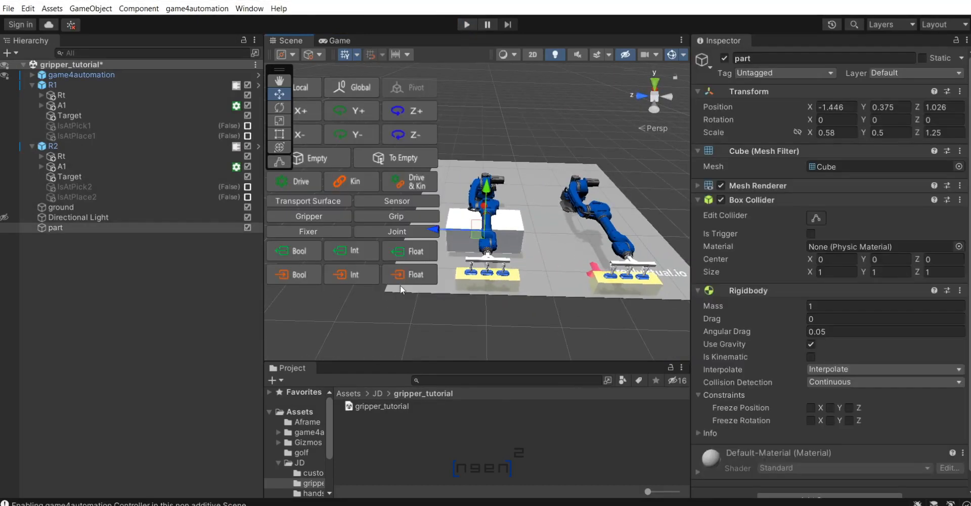
right_click_drag(517, 257, 530, 261)
left_click_drag(511, 251, 461, 252)
right_click_drag(497, 296, 555, 254)
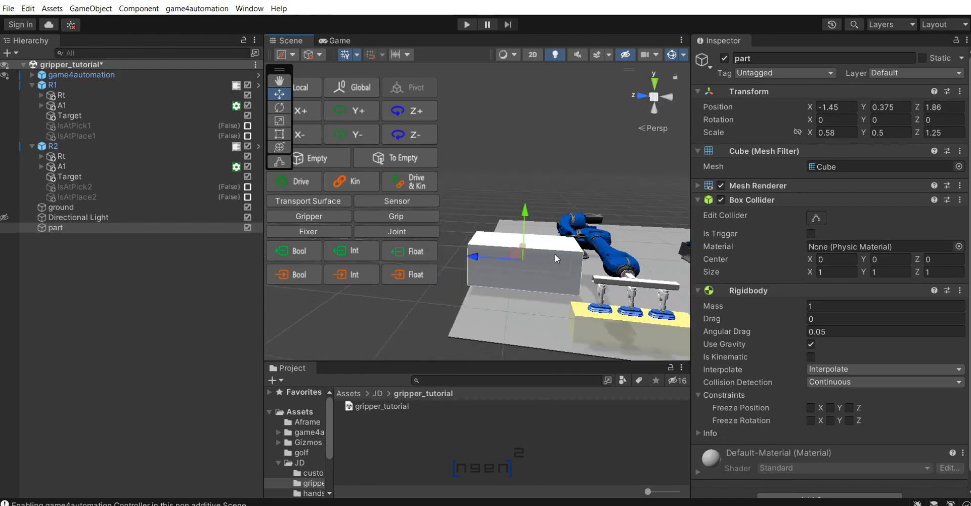
left_click(577, 171)
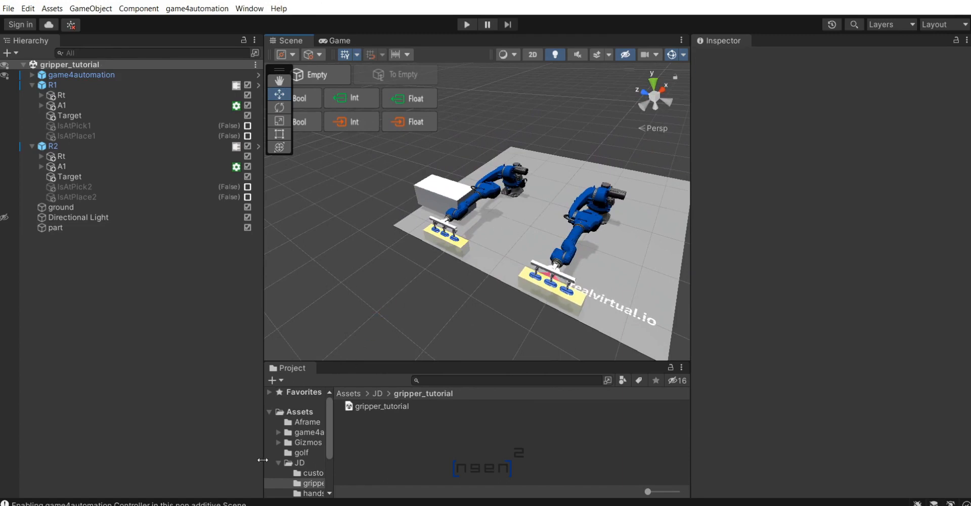
Run the scene in play mode with the part and R1's gripper in view, and switch to RoboDK.
left_click(466, 23)
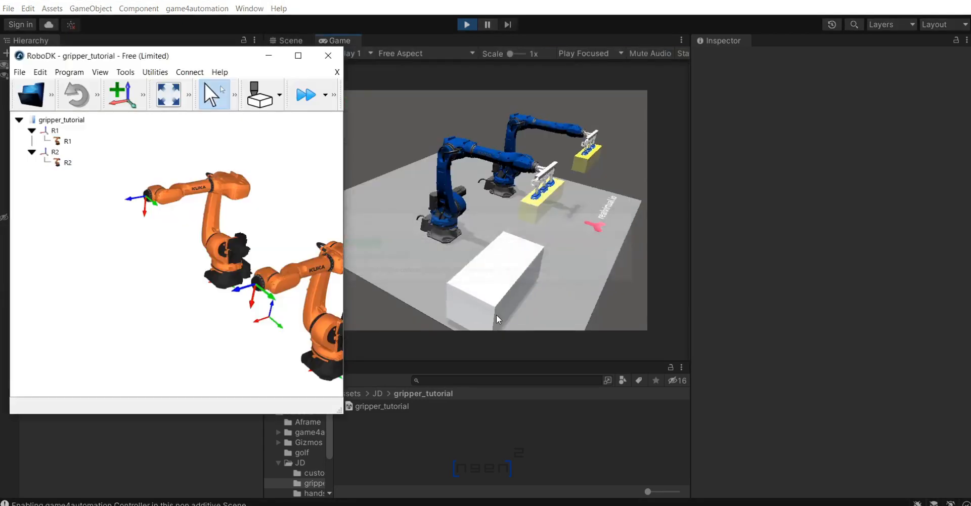
right_click_drag(560, 225, 452, 205)
scroll(385, 213, "up", 4)
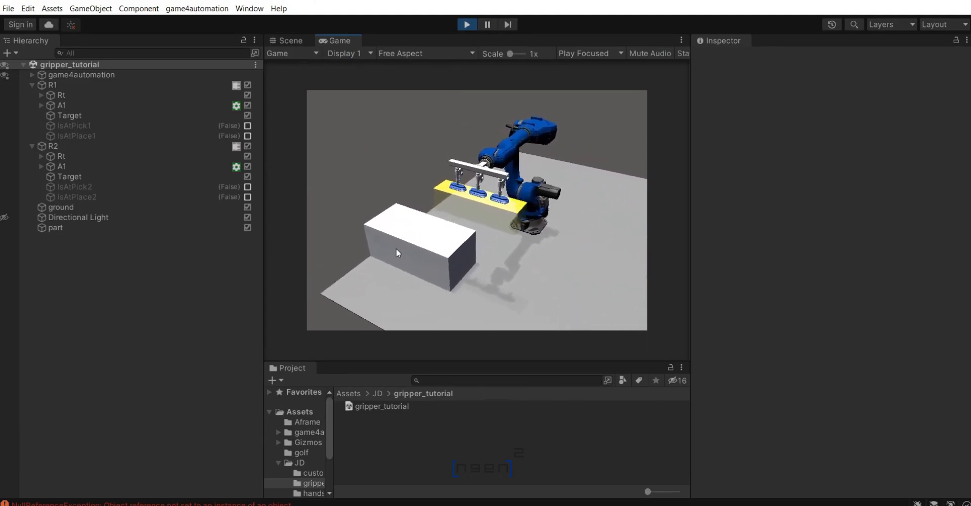
left_click(283, 505)
right_click_drag(156, 278, 190, 288)
Jog R1's flange to a home pose above the part at about X 980, Y -794, Z 1527 mm.
key("alt")
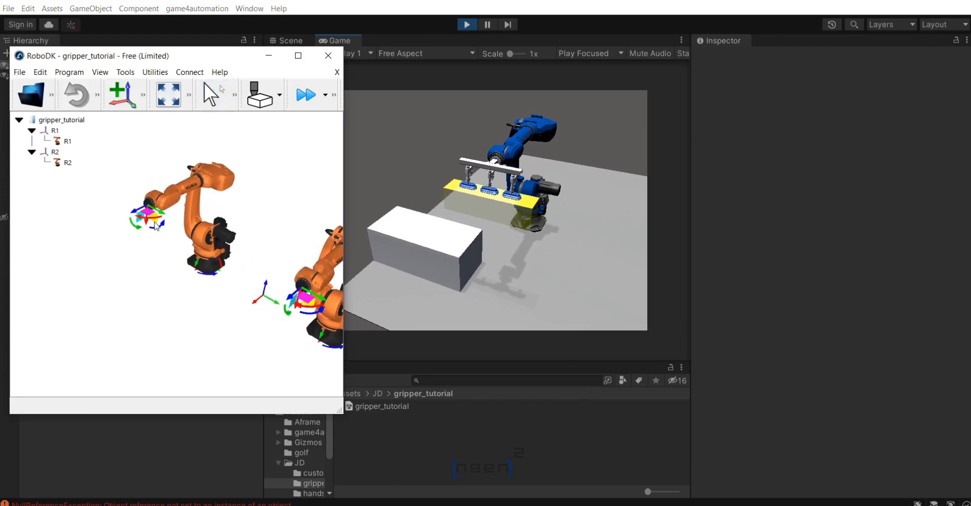
left_click_drag(156, 225, 116, 194)
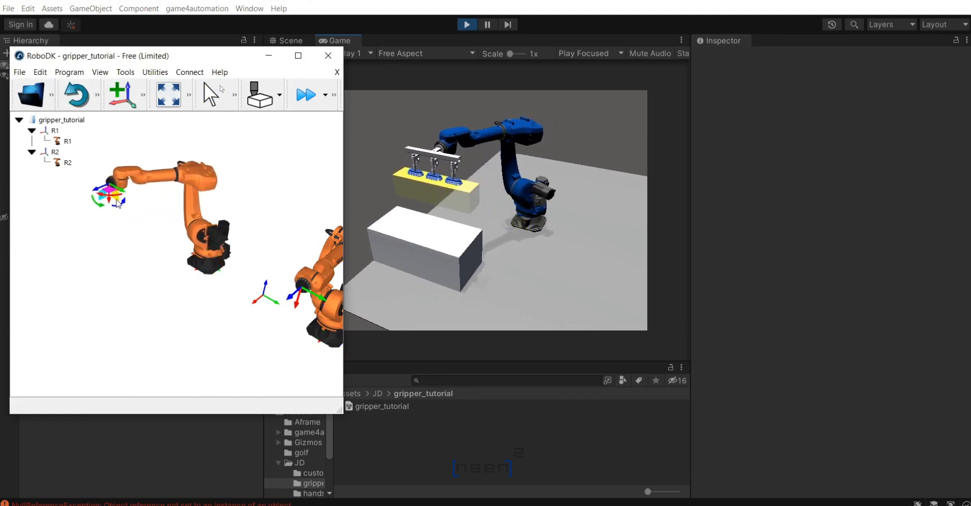
left_click_drag(133, 246, 162, 259)
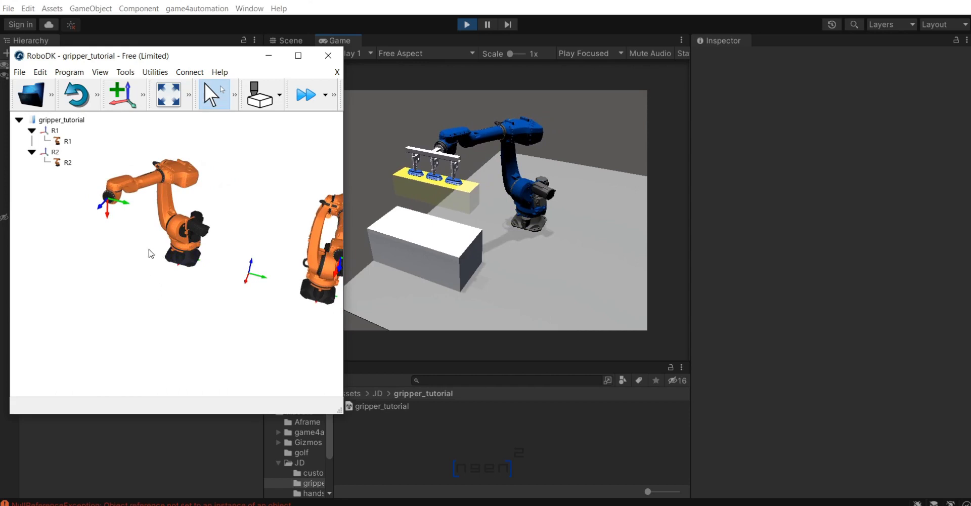
left_click_drag(126, 238, 113, 264)
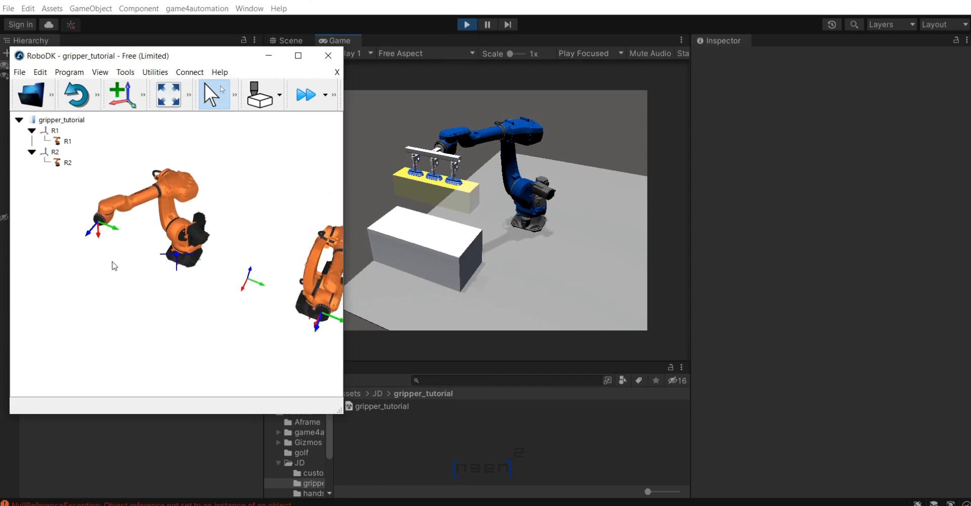
left_click_drag(103, 234, 106, 206)
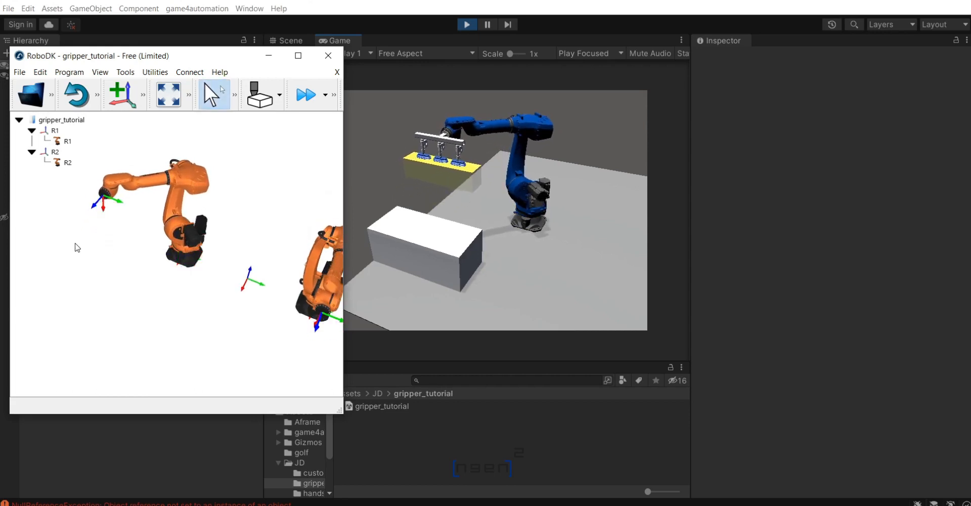
Teach R1's current position as a target and name it HOME_R1.
right_click(92, 146)
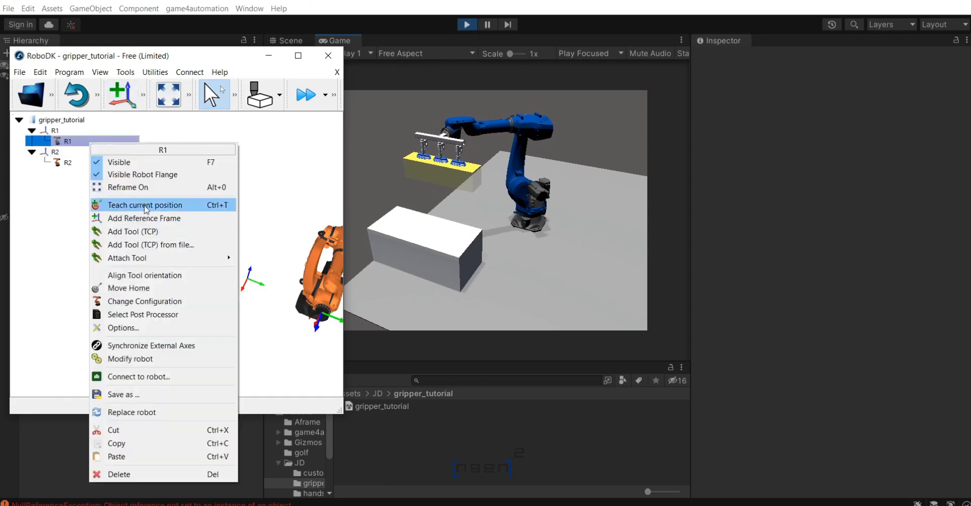
left_click(146, 206)
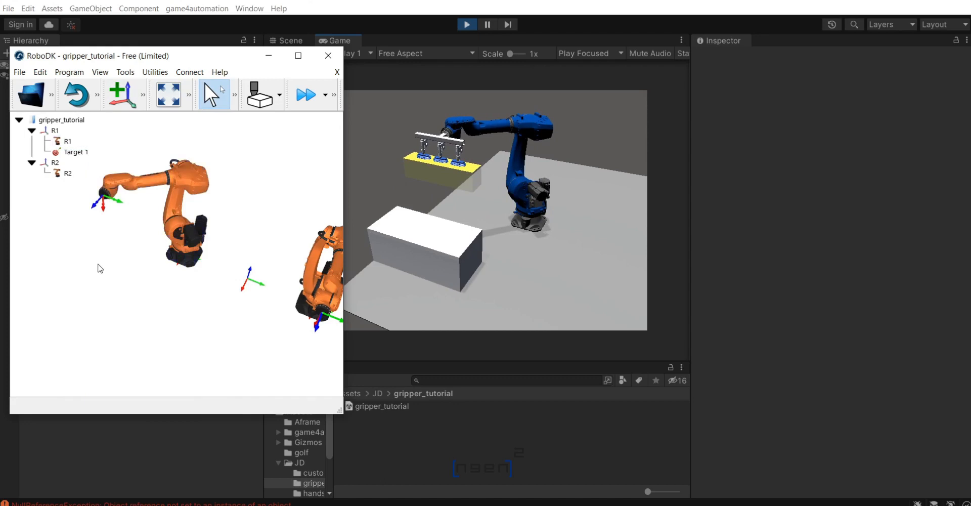
right_click(83, 153)
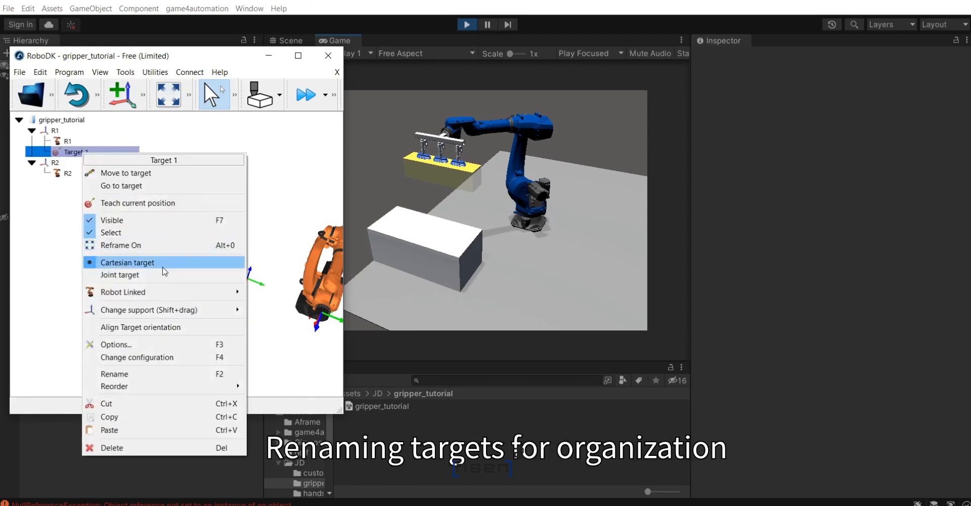
left_click(152, 345)
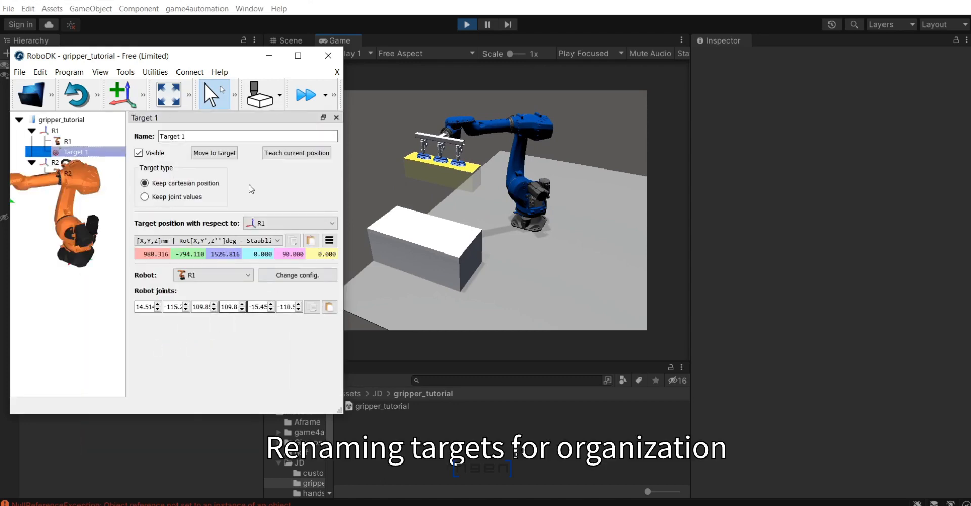
triple_click(220, 136)
Rename R1's second target, taught at the part's top surface, as PICK_R1 and close its options.
type("1")
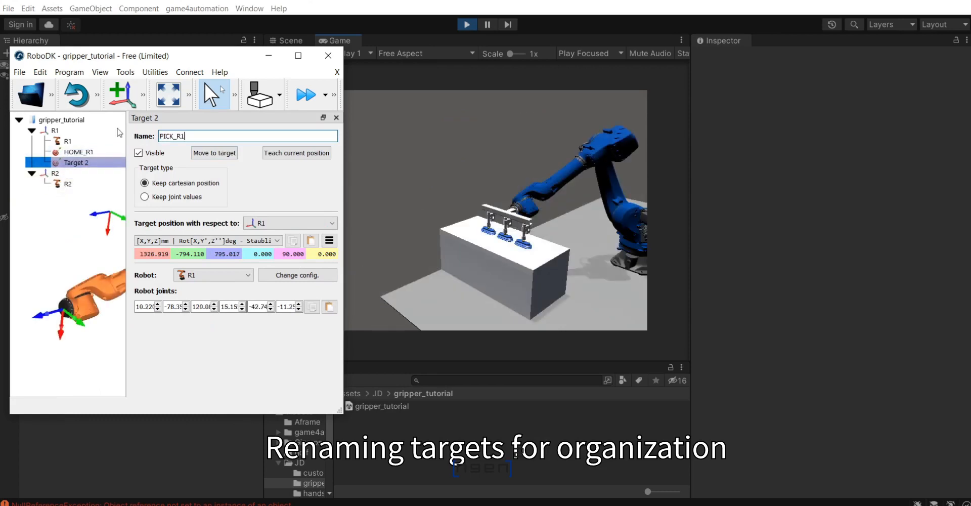
key("Return")
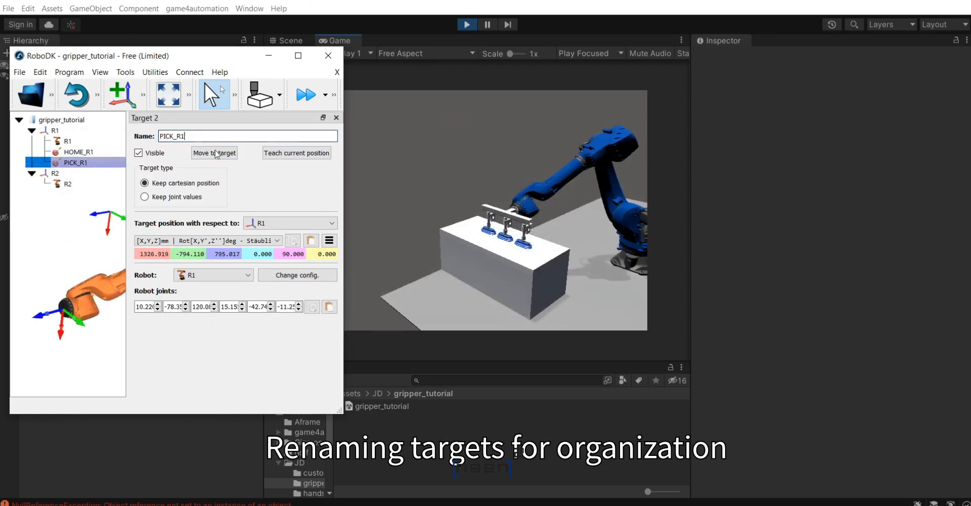
left_click(336, 118)
left_click(206, 170)
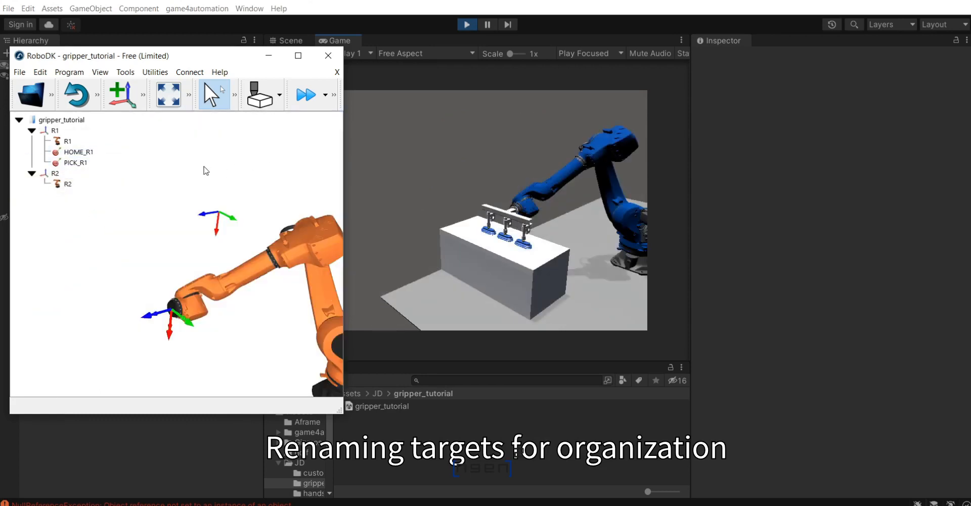
Raise R1's flange straight above PICK_R1 to about Z 936 mm and teach that position as a target.
key("alt")
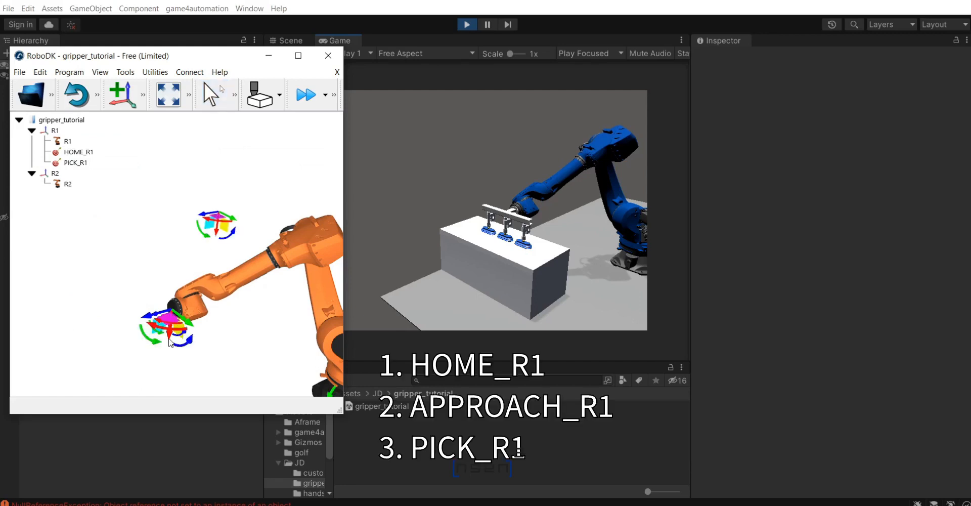
left_click_drag(170, 342, 171, 310)
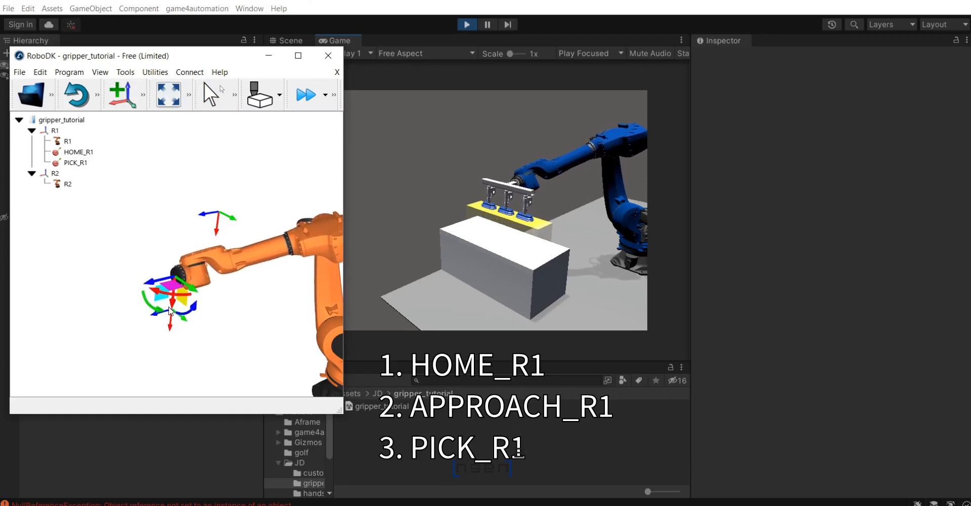
left_click_drag(170, 311, 172, 326)
key("Escape")
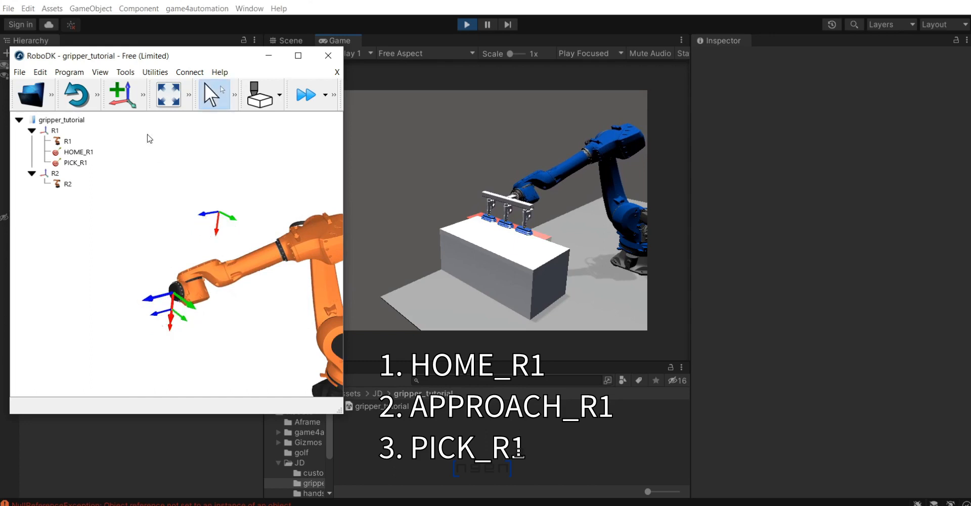
right_click(64, 141)
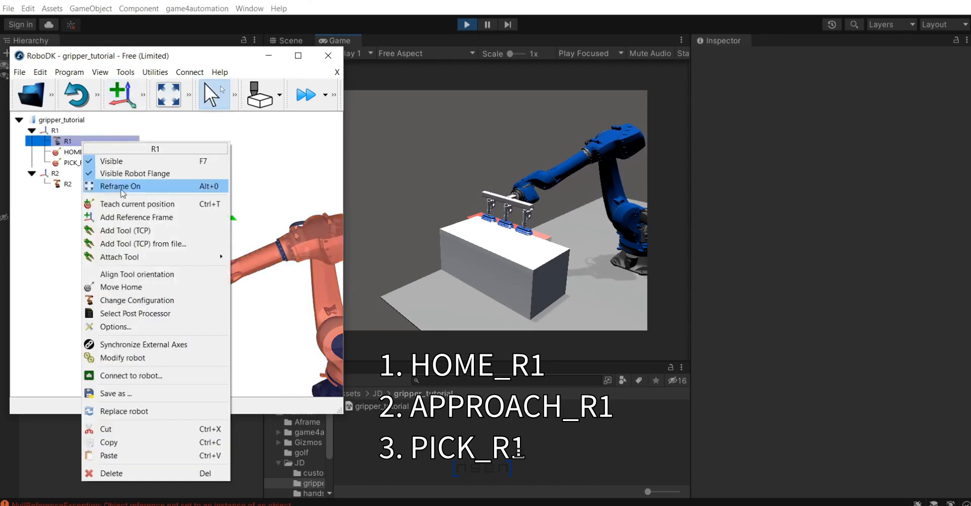
left_click(118, 201)
Rename the target above PICK_R1 as APPROACH_R1.
right_click(76, 173)
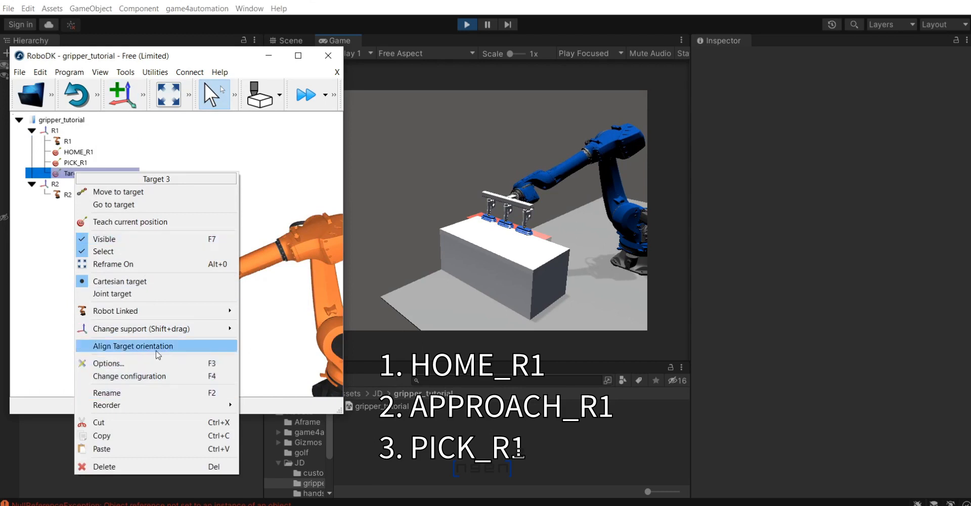
left_click(140, 365)
left_click(317, 136)
type("APPROACH_R1")
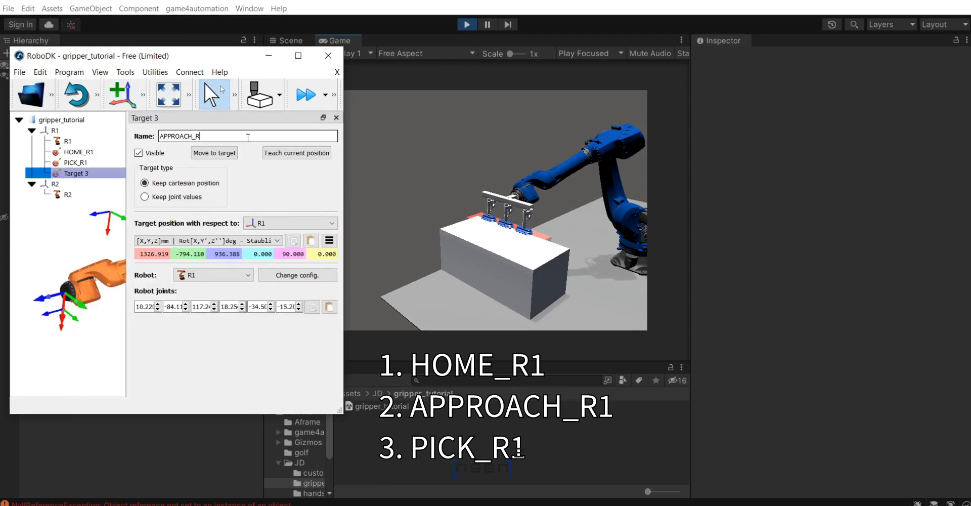
key("Return")
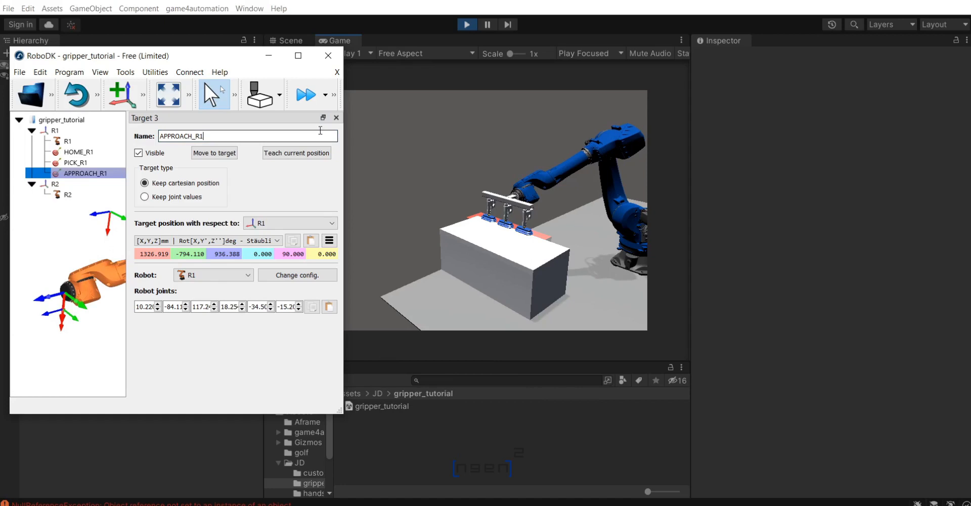
Close the target options and reorder R1's targets so APPROACH_R1 sits between HOME_R1 and PICK_R1.
left_click(336, 118)
left_click(98, 196)
left_click(211, 176)
left_click_drag(89, 174, 76, 152)
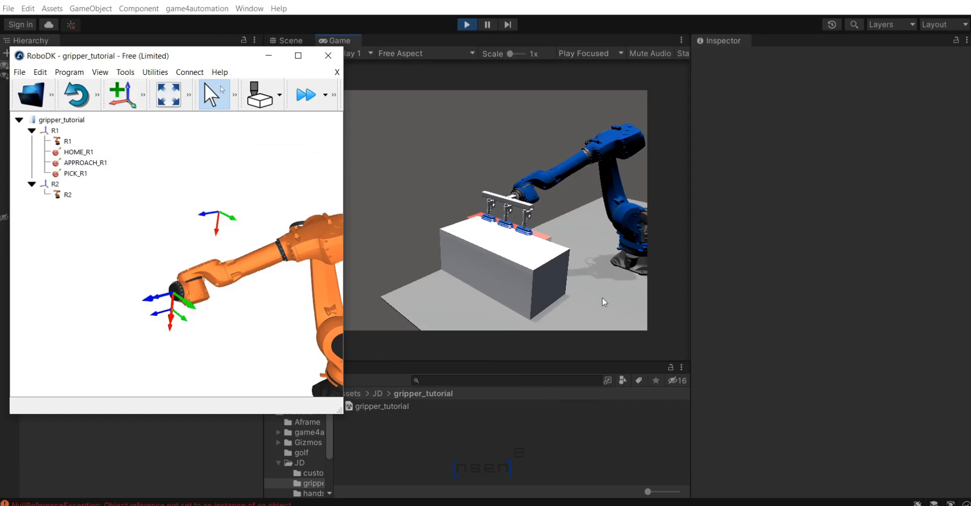
Switch to Unity and examine the vacuum gripper's alignment with the part from several angles in the running game view.
left_click(514, 249)
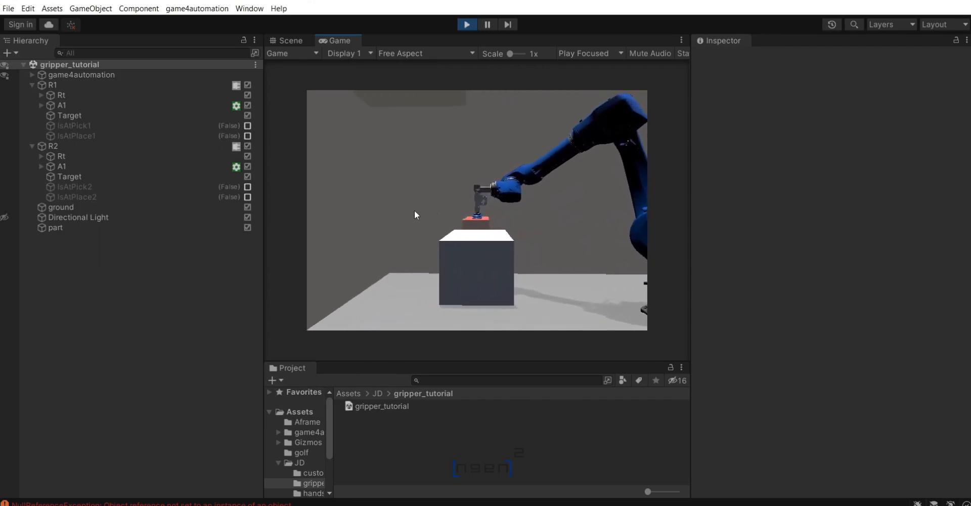
middle_click_drag(567, 246, 474, 232)
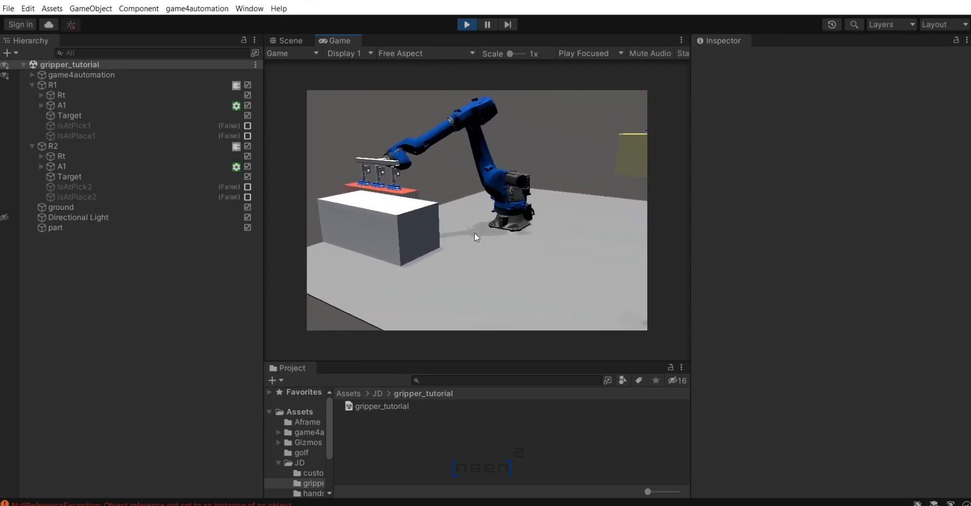
scroll(456, 228, "down", 5)
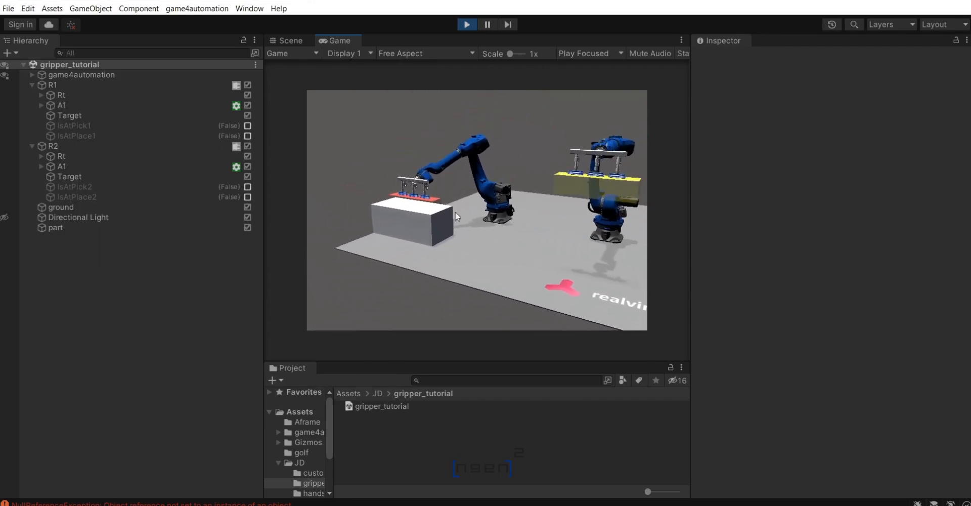
right_click_drag(455, 212, 463, 233)
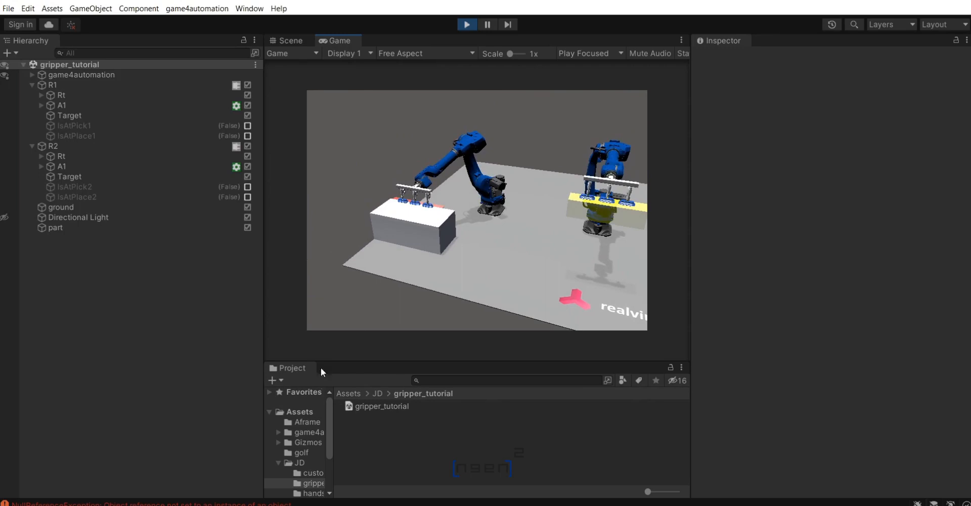
key("alt+Tab")
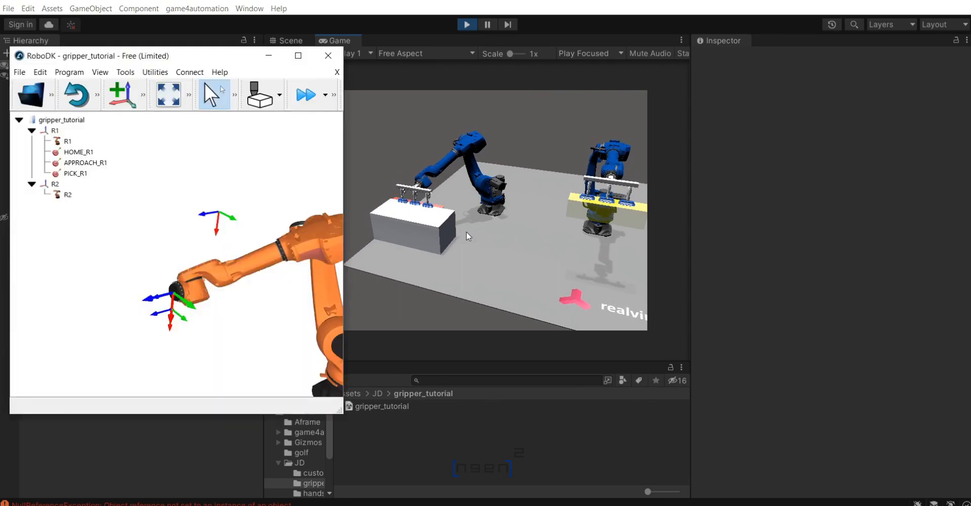
left_click(459, 228)
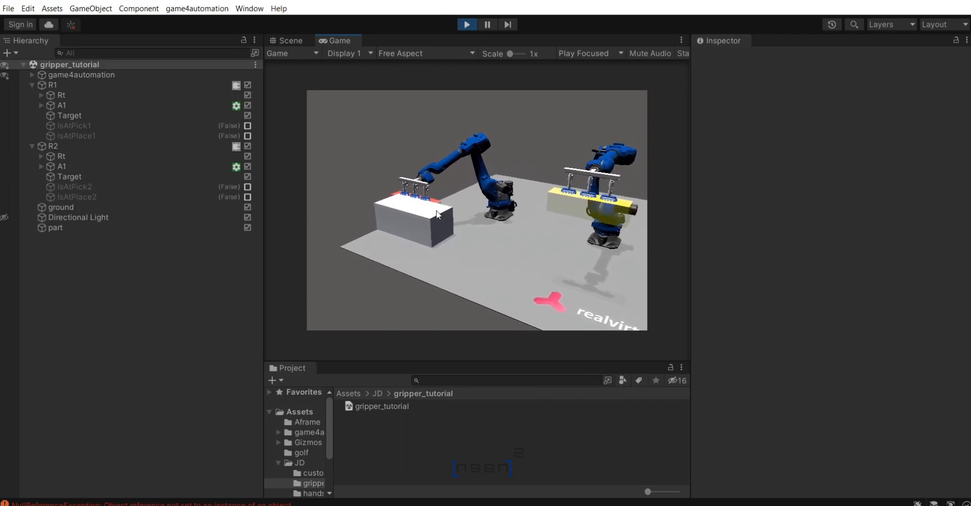
right_click_drag(437, 210, 444, 245)
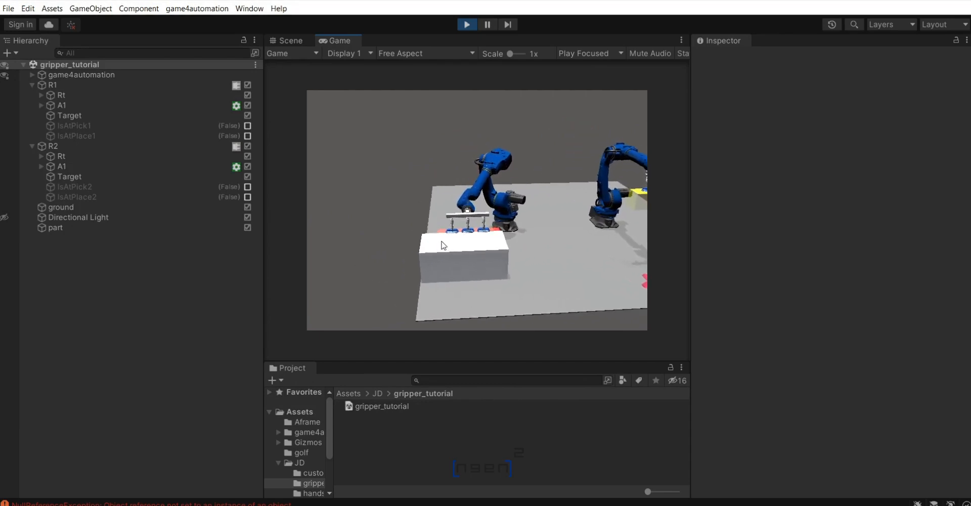
In RoboDK, shift R1's flange sideways to centre the gripper over the part, and move PICK_R1 to match at about Y -872 mm.
key("alt+Tab")
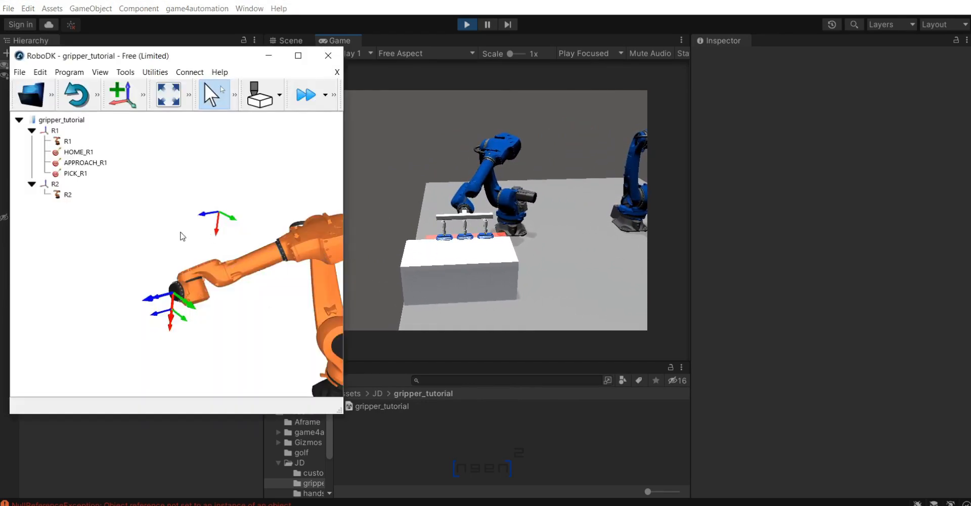
right_click_drag(200, 335, 219, 314)
key("alt")
left_click_drag(191, 311, 181, 314, "alt")
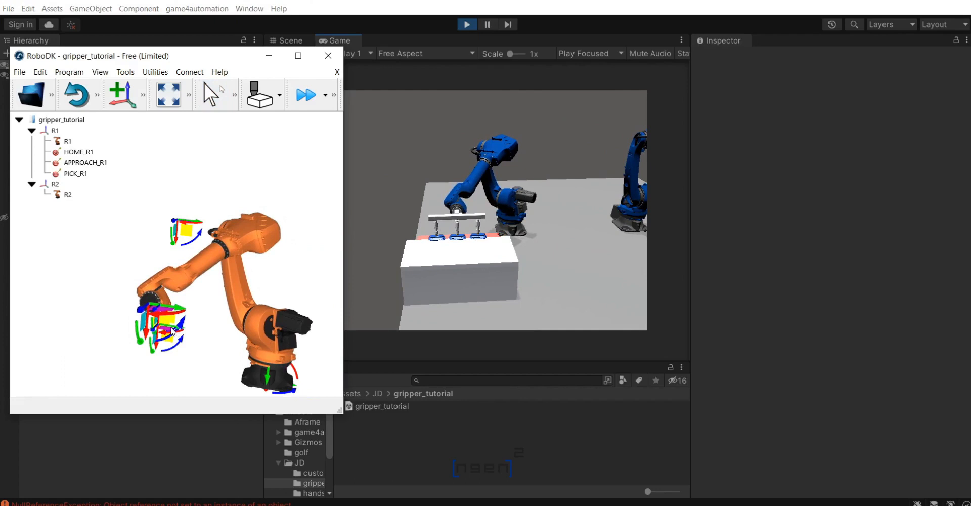
scroll(155, 348, "up", 4)
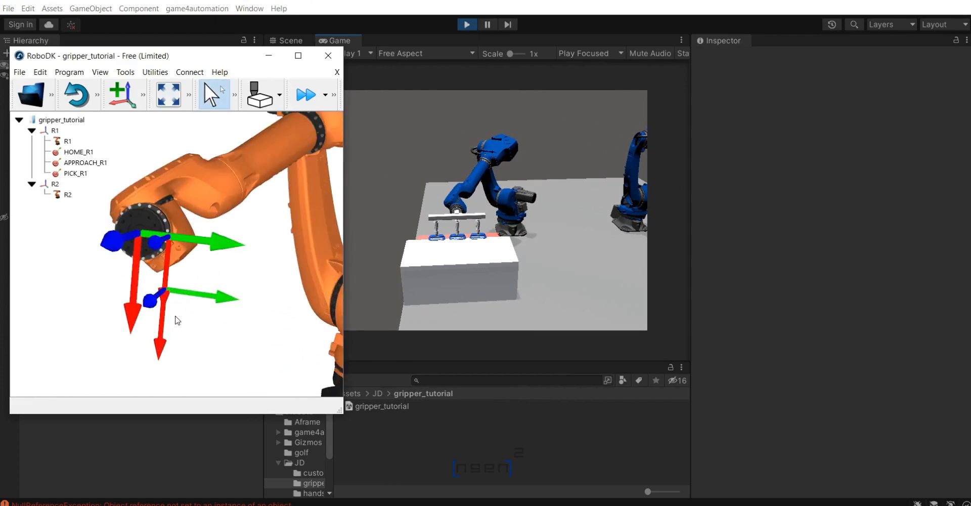
key("alt")
left_click_drag(205, 299, 177, 296, "alt")
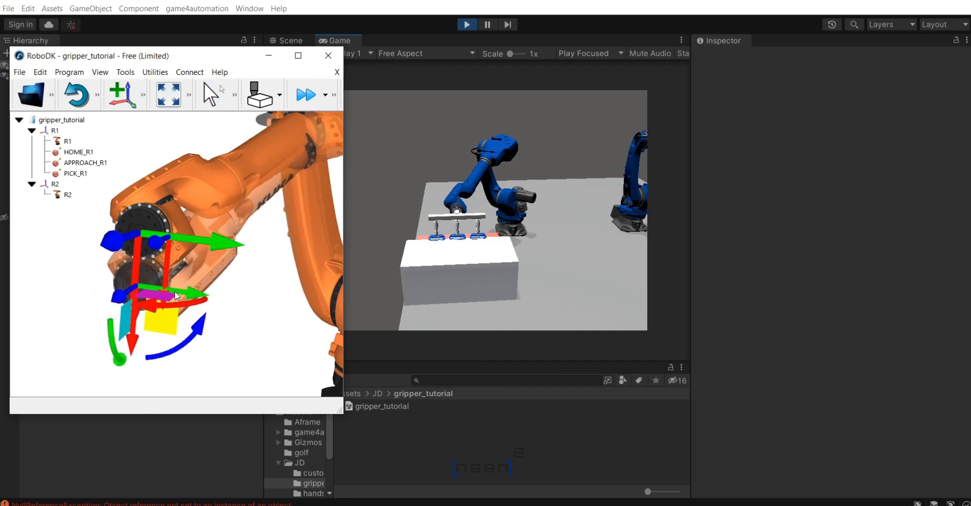
Copy PICK_R1's Y coordinate to APPROACH_R1, setting it to -871.800 mm, and close the target options.
right_click(83, 175)
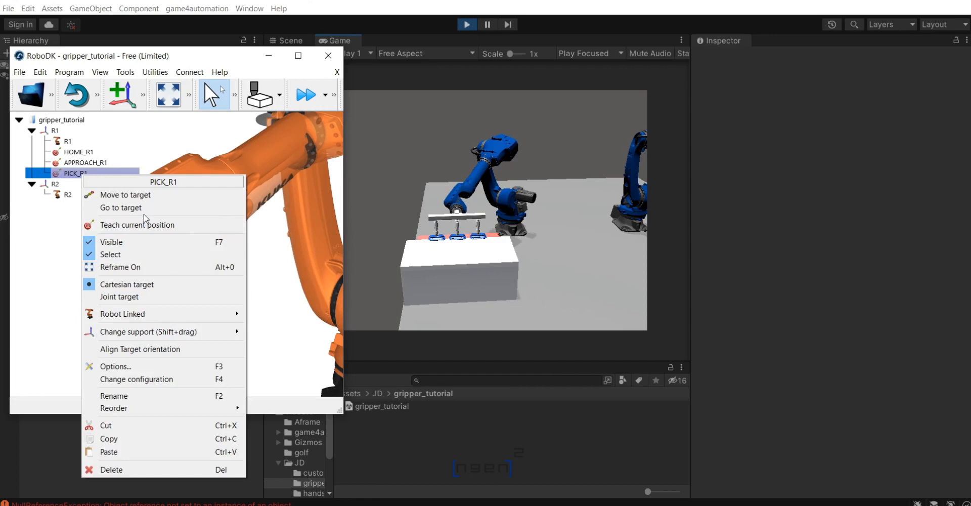
left_click(148, 366)
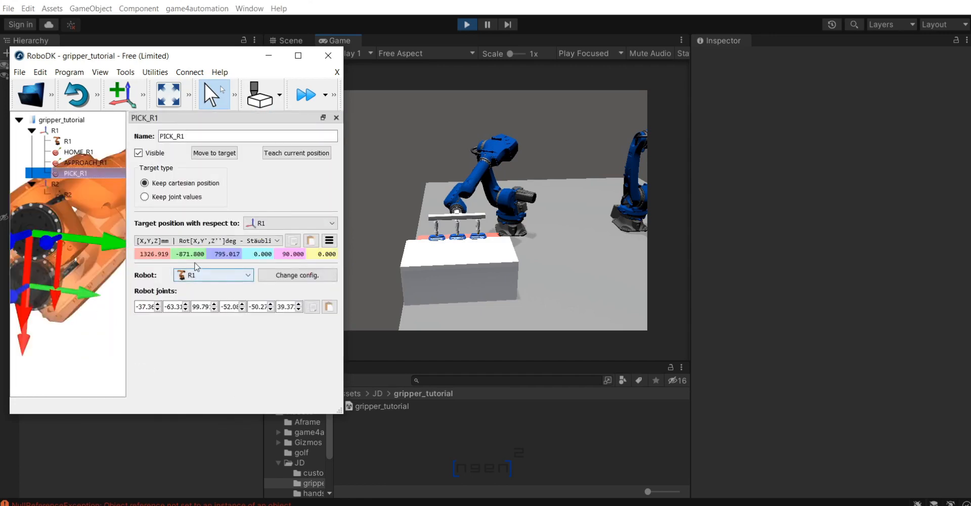
double_click(195, 254)
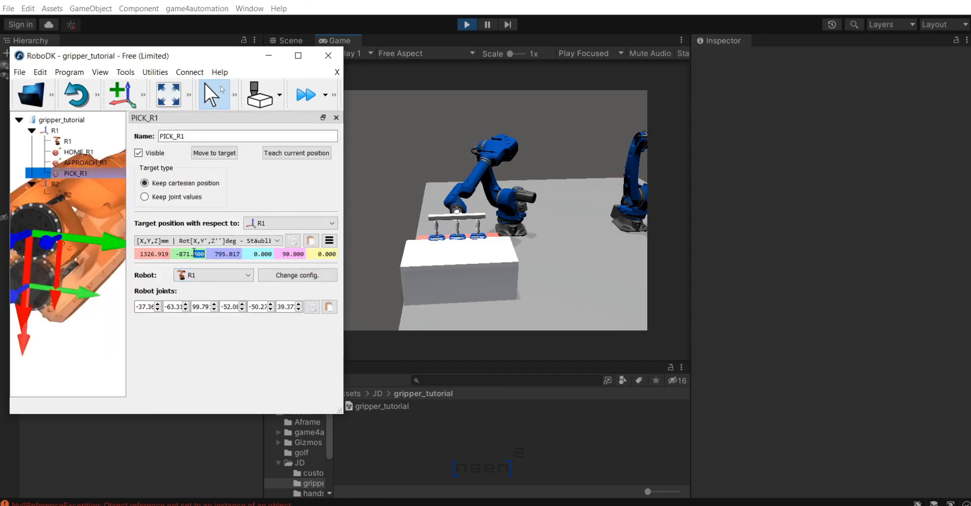
left_click(335, 117)
right_click(95, 162)
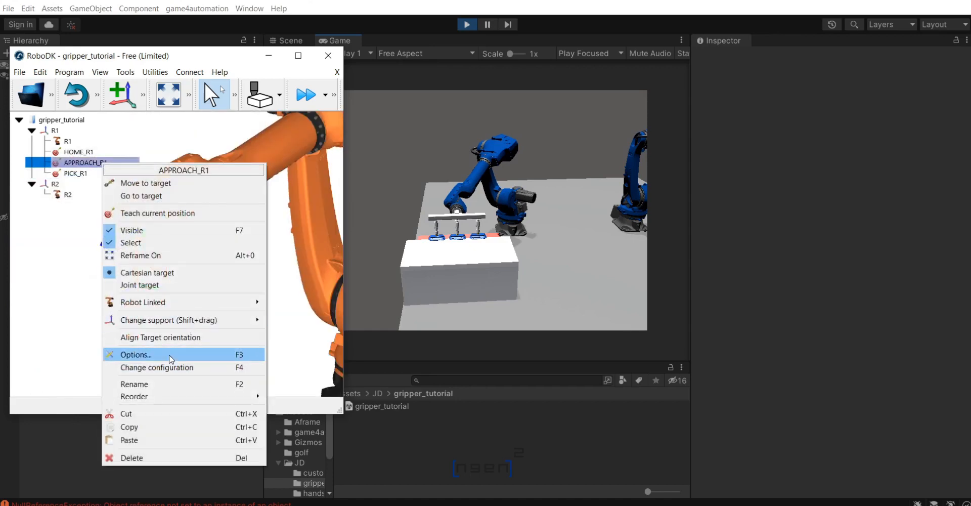
left_click(183, 355)
double_click(187, 252)
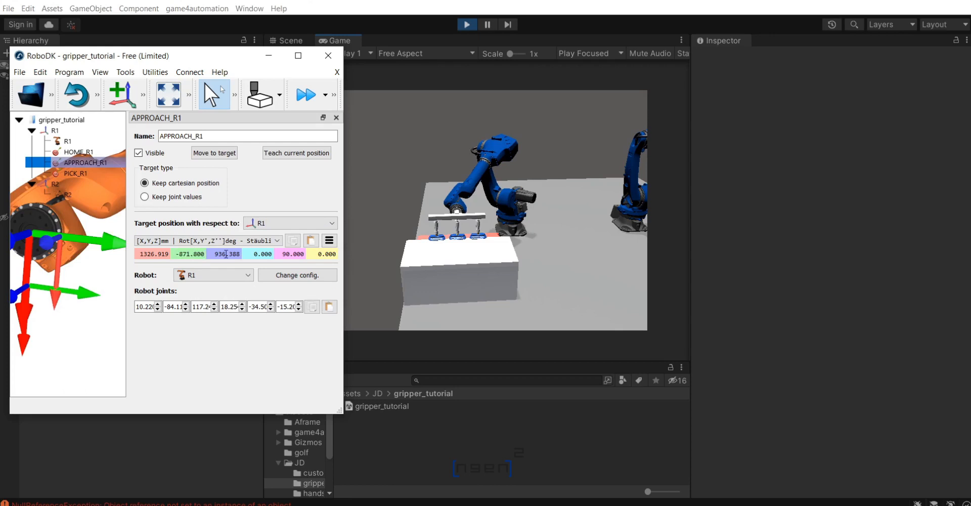
left_click(225, 254)
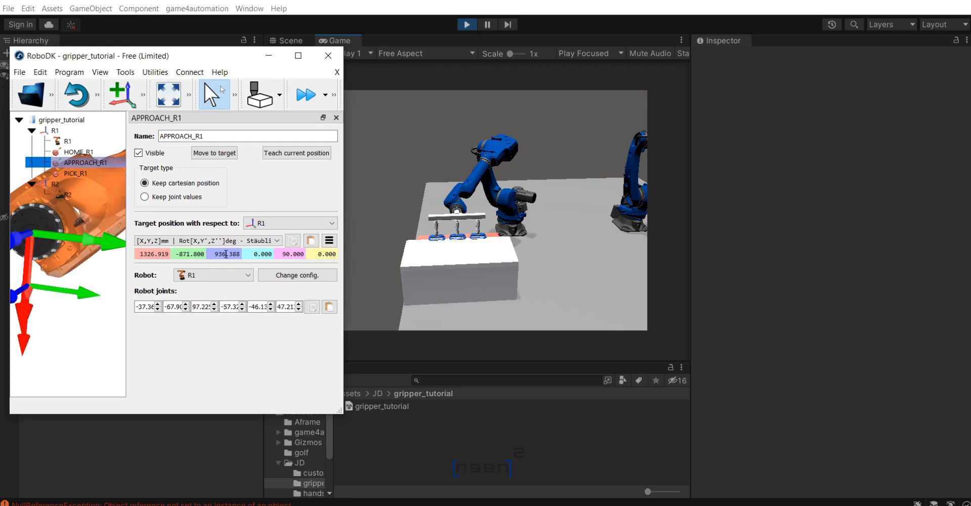
left_click(336, 117)
Test R1's targets by moving the robot to approach, pick and home, and once more to APPROACH_R1 and PICK_R1.
scroll(281, 312, "down", 5)
double_click(89, 163)
double_click(88, 174)
left_click(181, 143)
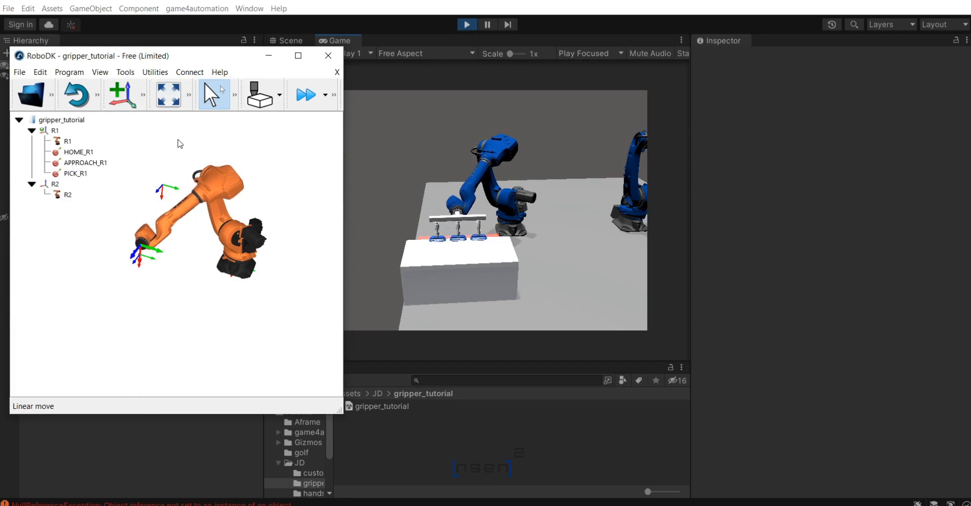
double_click(117, 153)
left_click(200, 318)
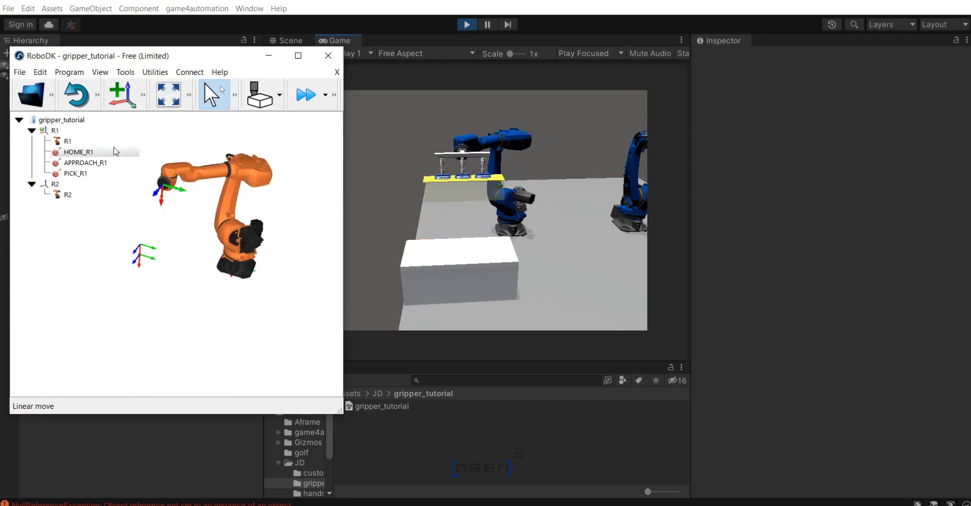
left_click(134, 152)
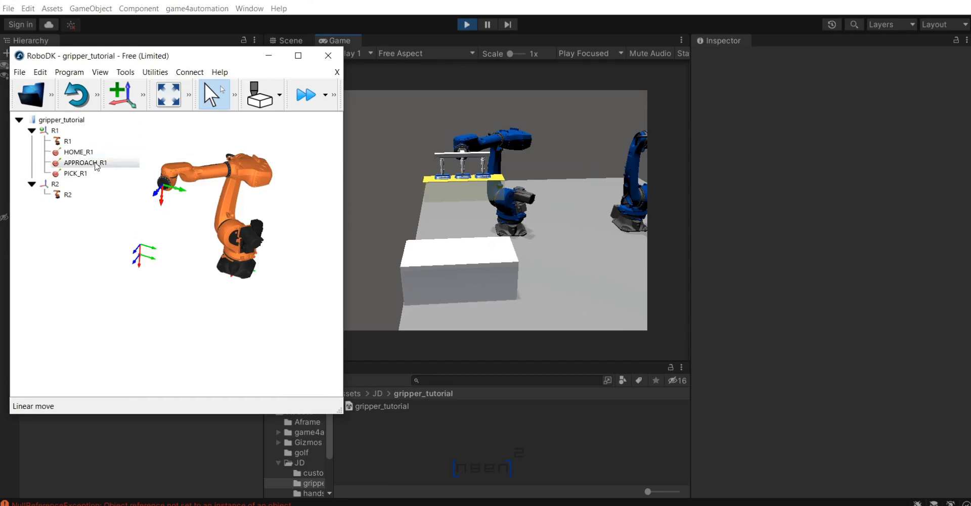
double_click(95, 163)
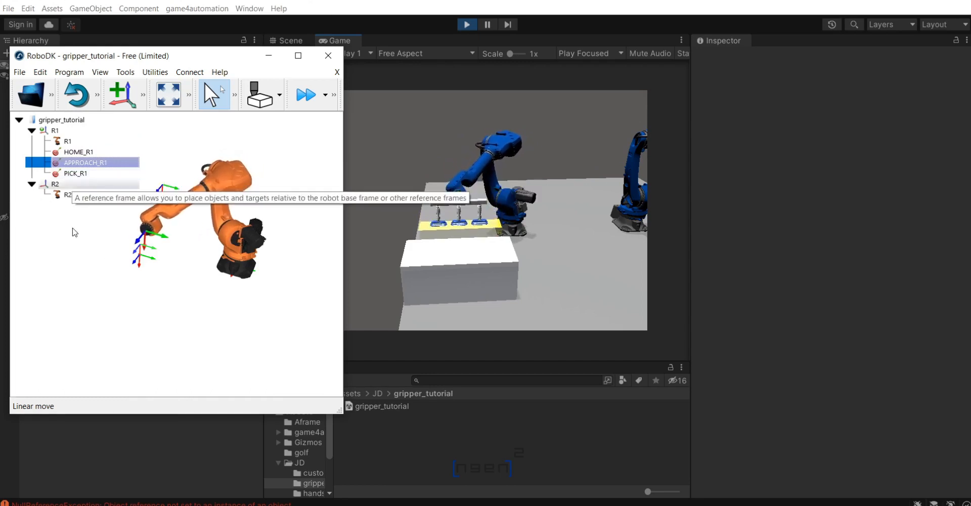
double_click(76, 174)
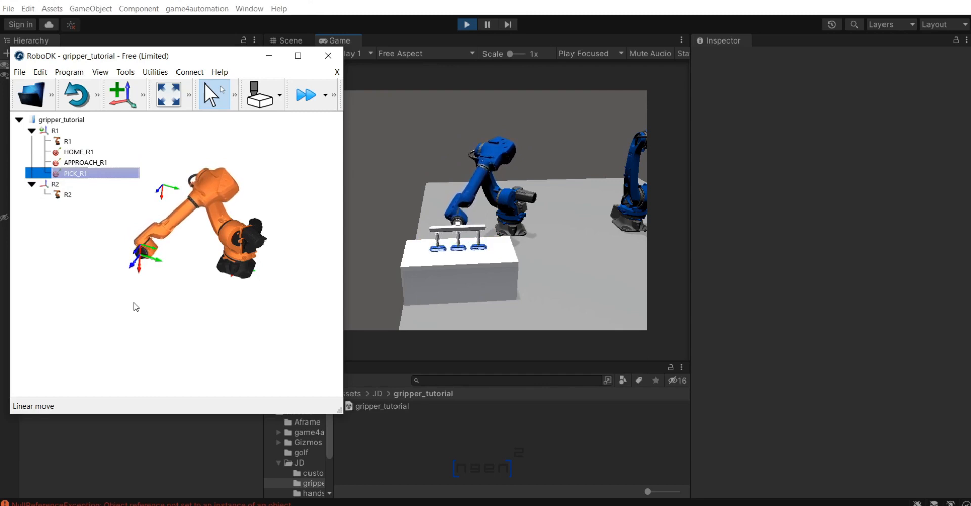
left_click(170, 324)
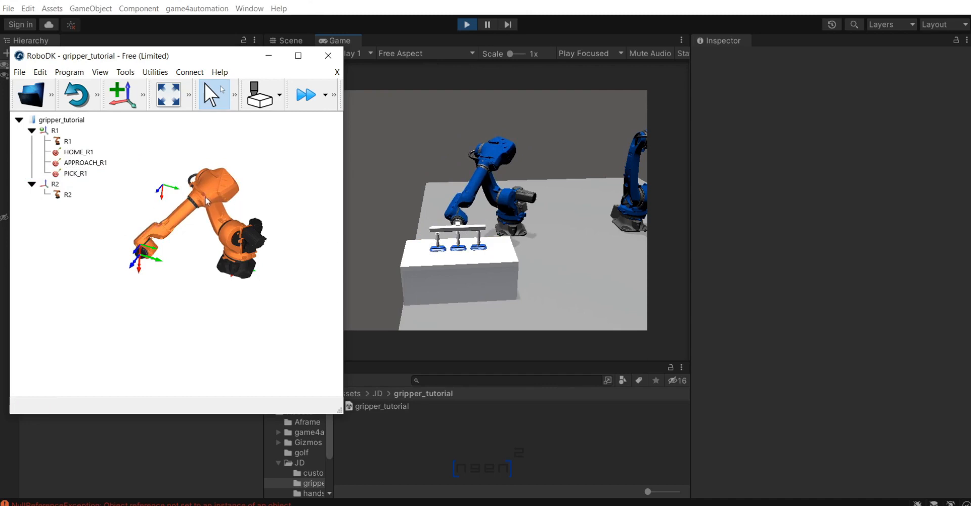
Maximize RoboDK and create a program linked to R1 from its HOME_R1, APPROACH_R1 and PICK_R1 targets.
left_click(302, 63)
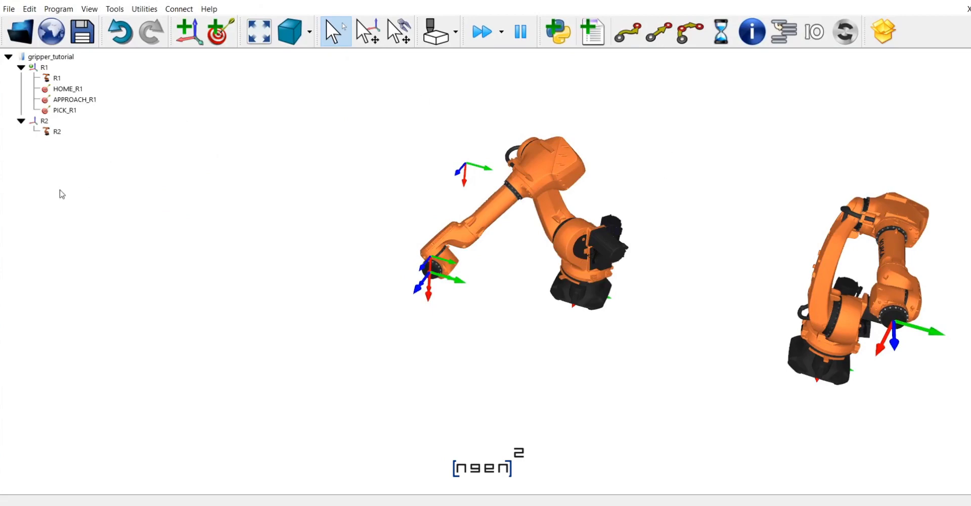
right_click(57, 67)
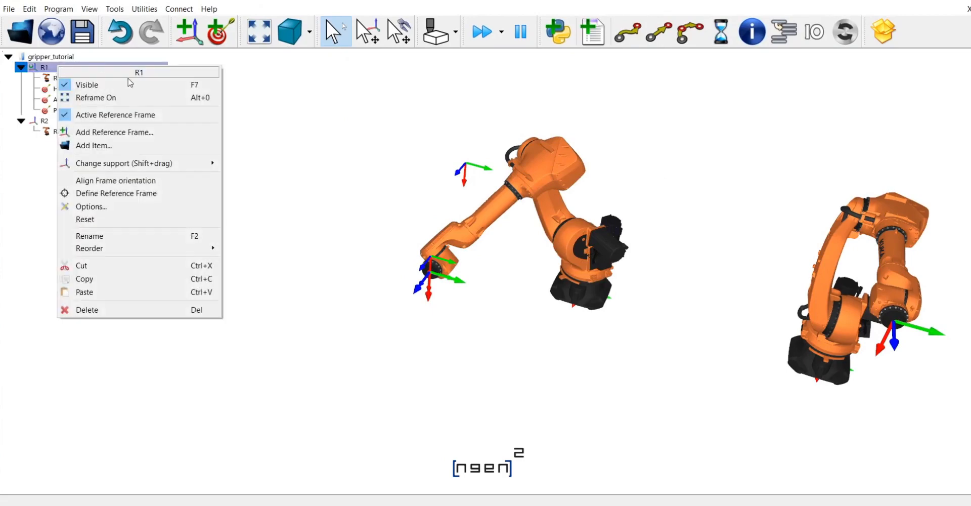
left_click(133, 112)
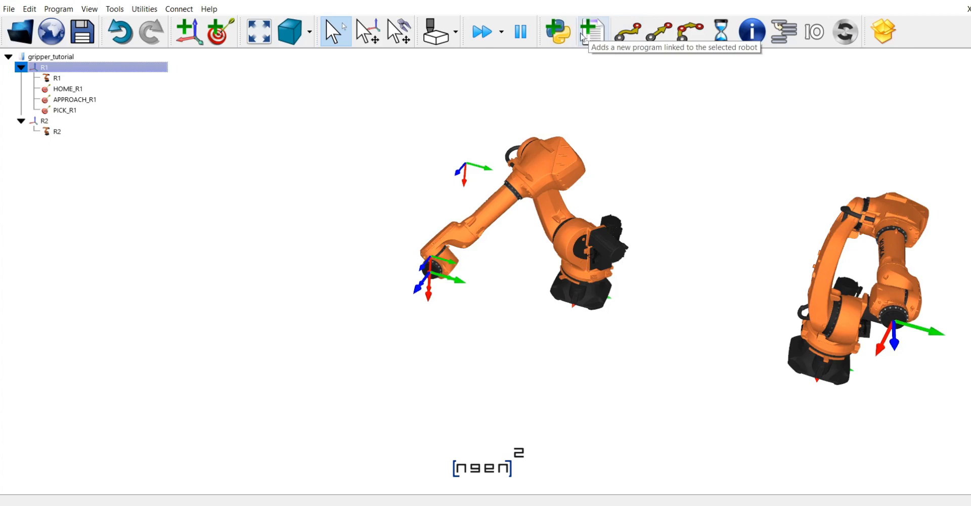
left_click(147, 79)
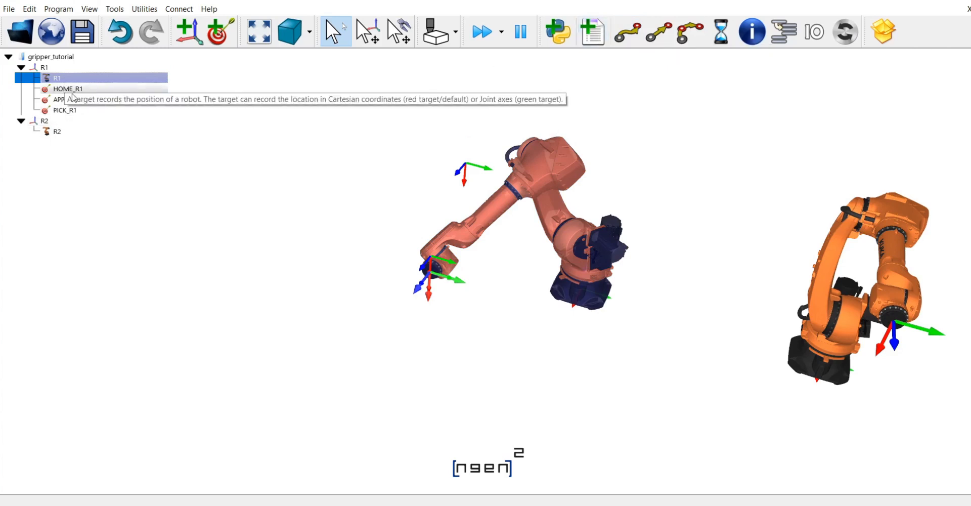
left_click(73, 112, "shift")
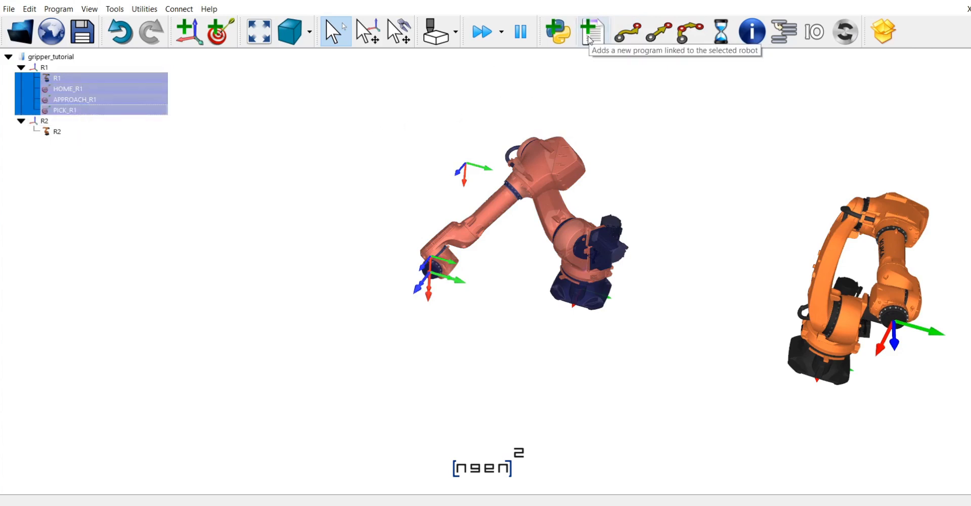
left_click(590, 38)
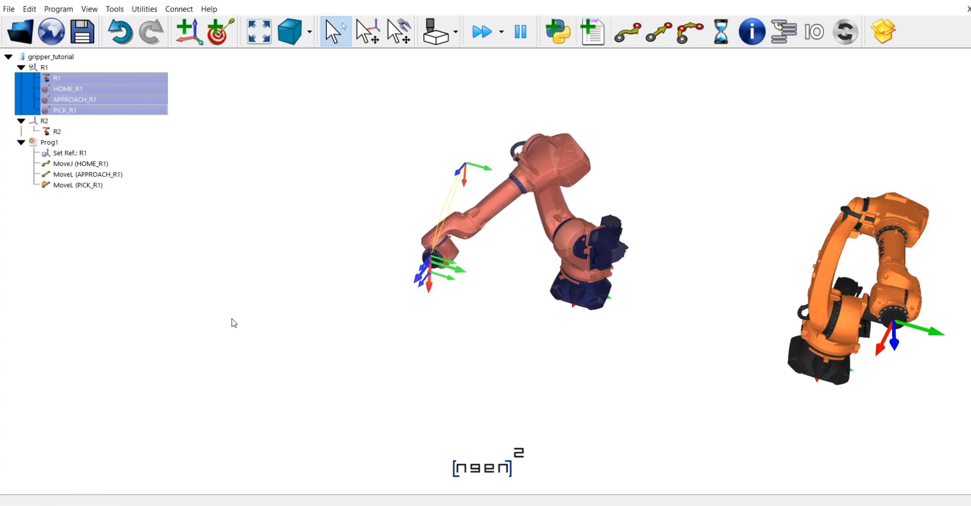
Rename the new R1 program as R1_PICK_AND_PLACE.
left_click(211, 269)
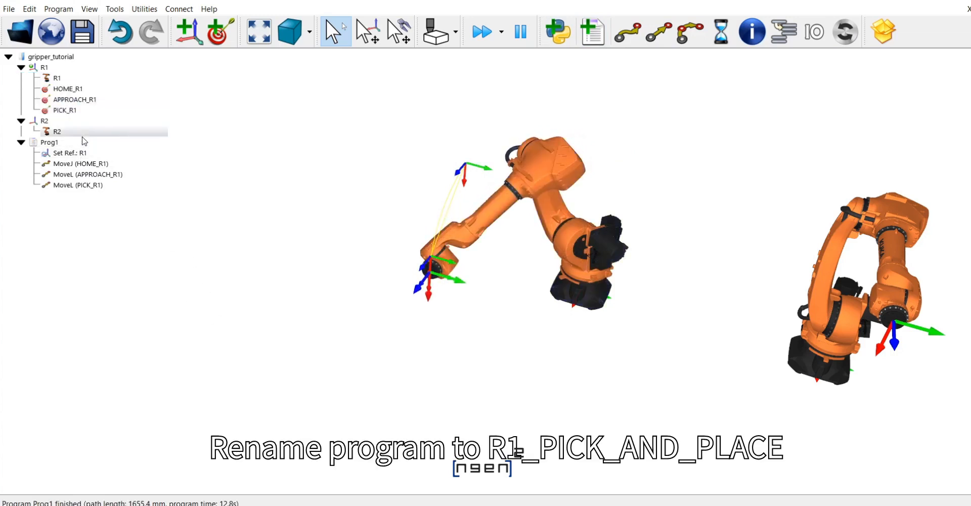
right_click(80, 142)
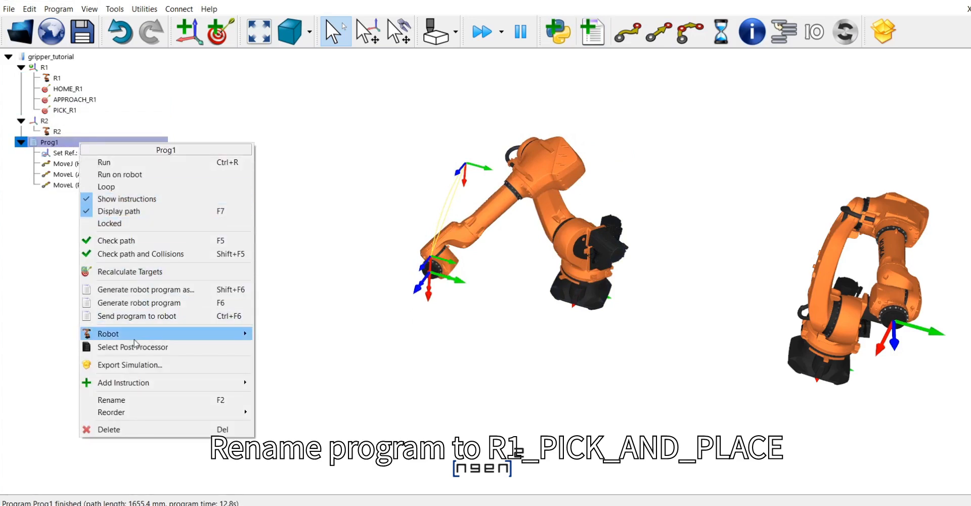
left_click(113, 400)
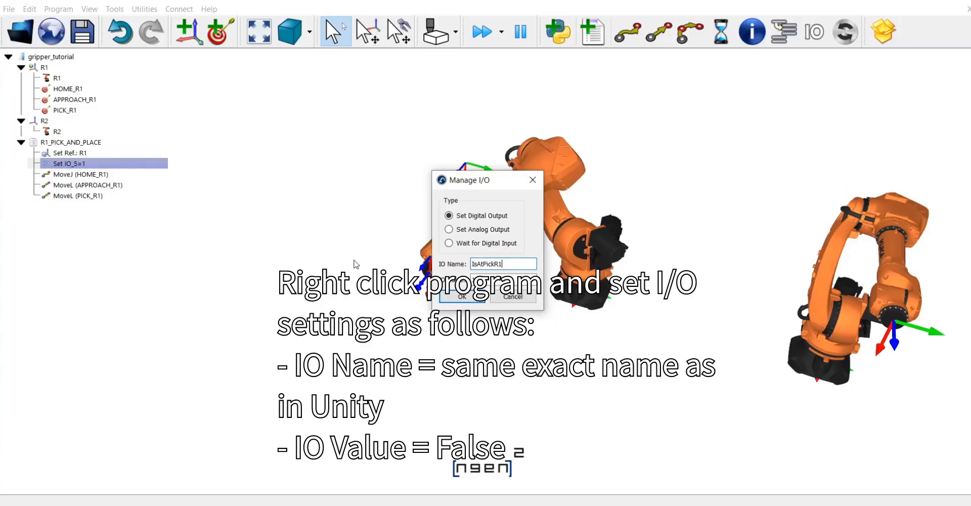
Set the digital output IsAtPickR1 to false in the I/O instruction that follows the program's reference frame instruction.
key("Tab")
type("false")
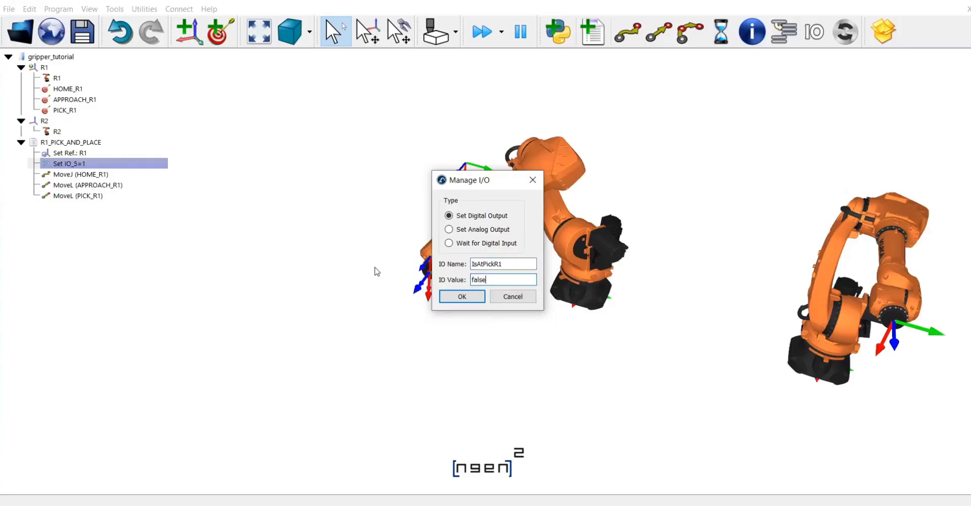
left_click(462, 297)
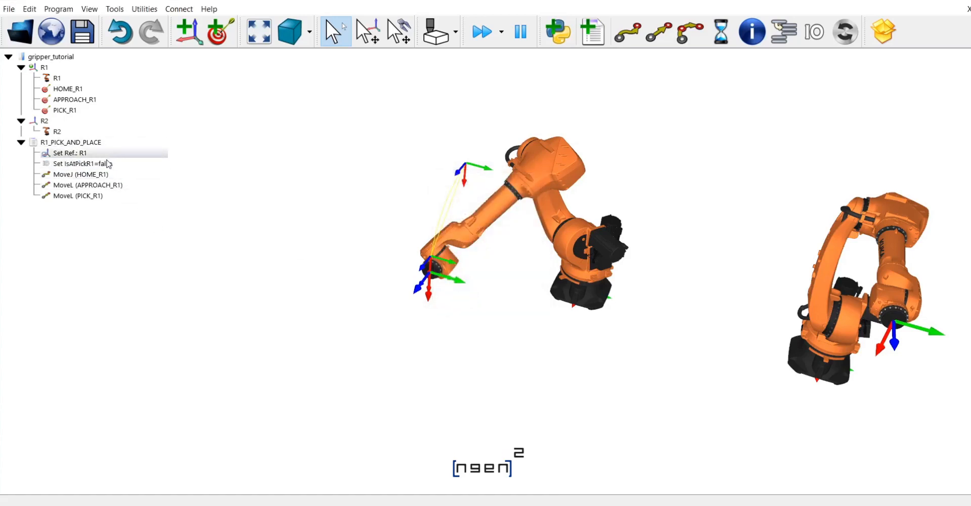
Duplicate the IsAtPickR1=false instruction in R1_PICK_AND_PLACE and change the copy's I/O name to IsAtPlaceR1, keeping the value false.
left_click(104, 165)
key("ctrl+c")
key("ctrl+v")
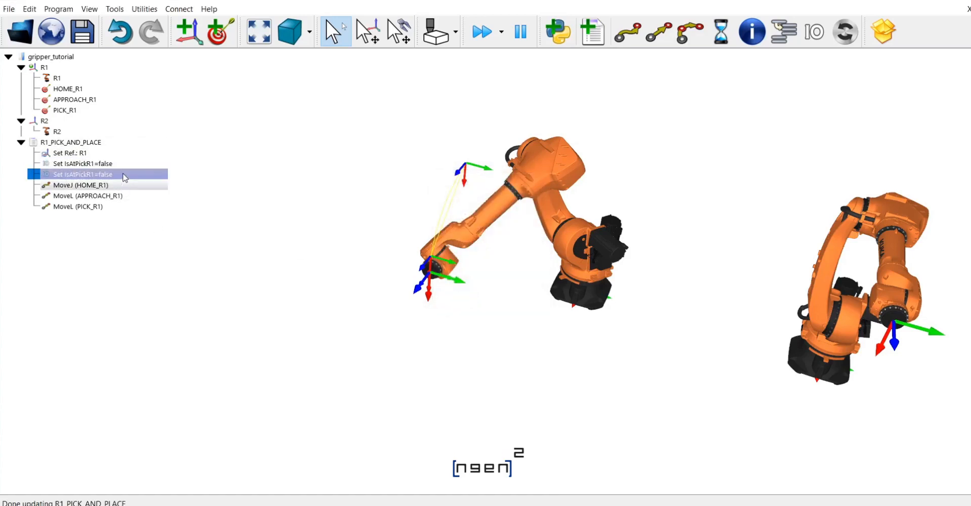
right_click(115, 174)
left_click(174, 196)
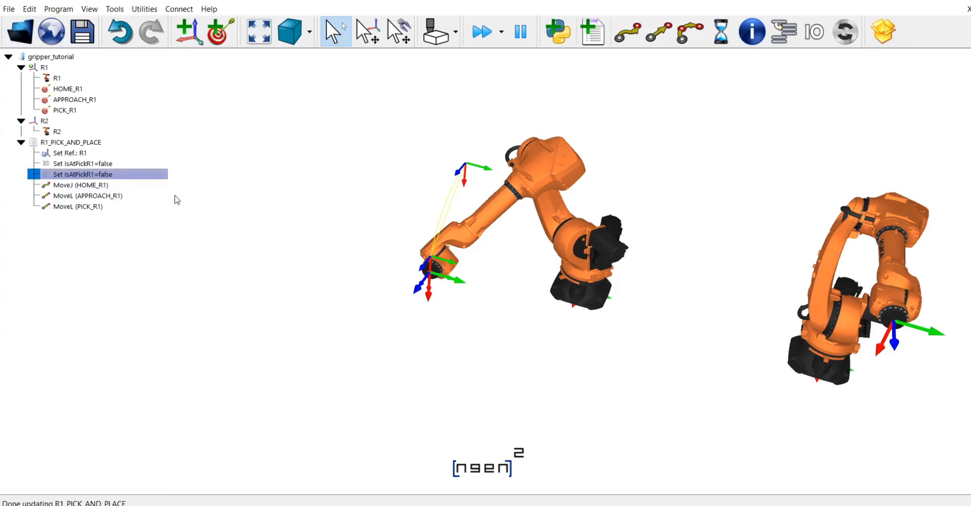
left_click_drag(498, 264, 481, 265)
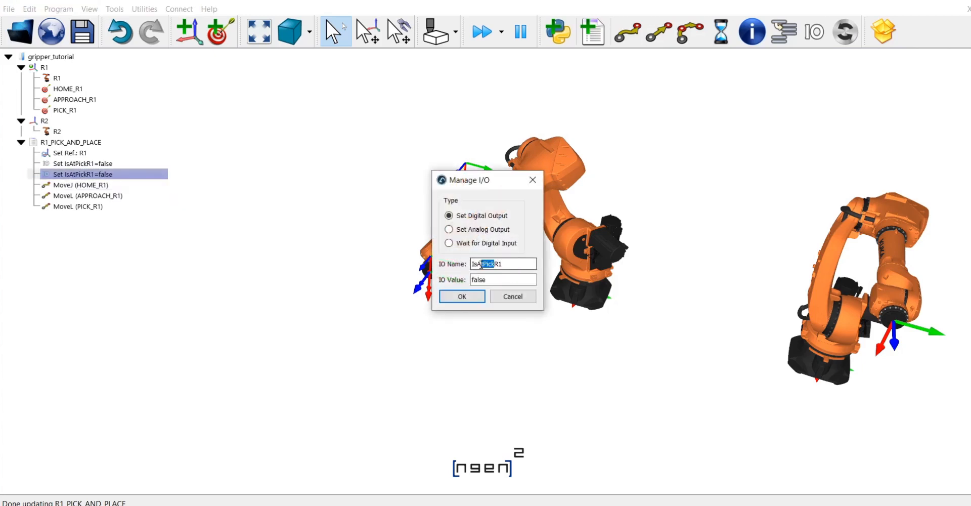
type("lace")
left_click(462, 296)
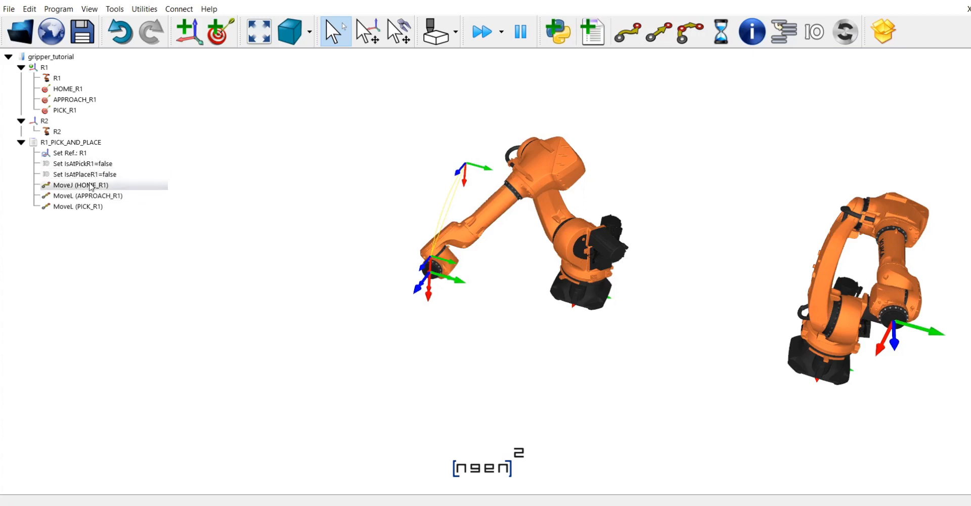
Run the program's HOME_R1 and APPROACH_R1 moves, and change the APPROACH_R1 instruction from a linear to a joint move.
left_click(91, 186)
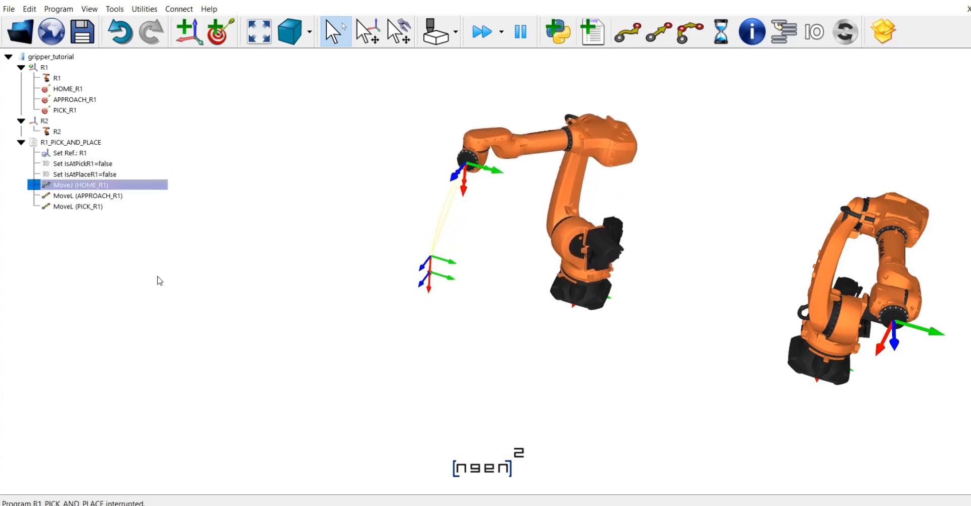
left_click(160, 281)
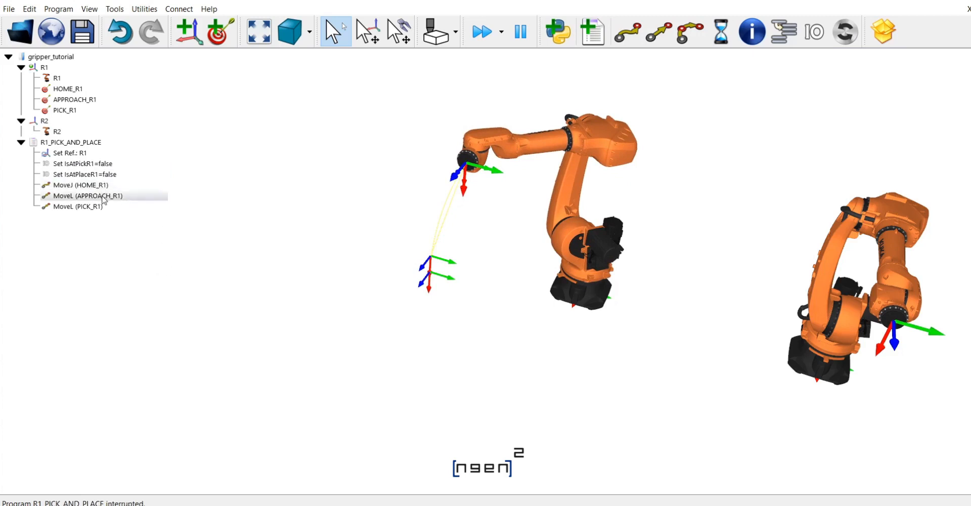
double_click(104, 197)
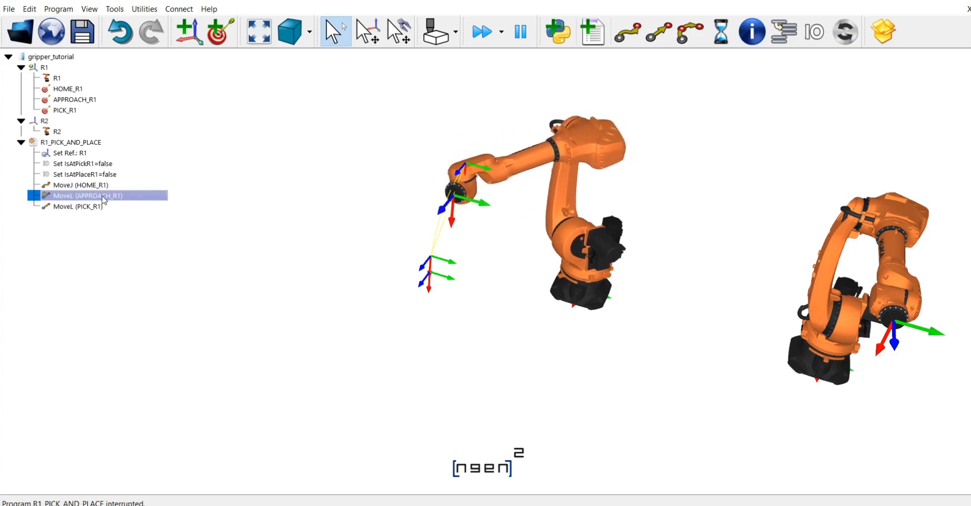
right_click(103, 199)
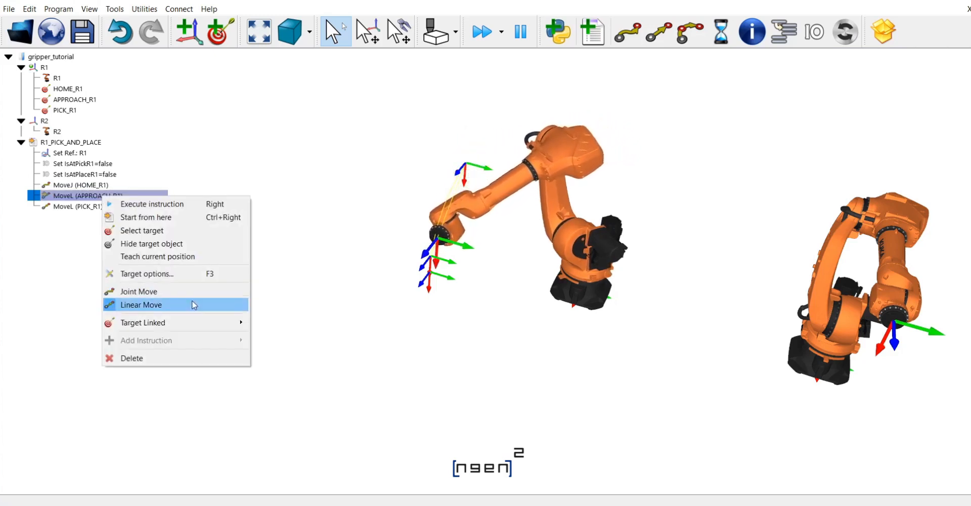
left_click(205, 296)
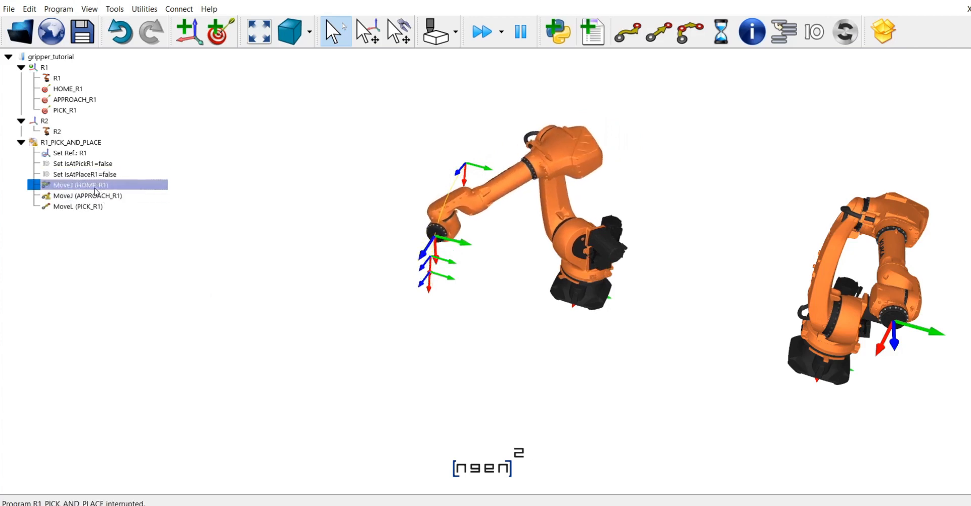
Replay the HOME_R1 and APPROACH_R1 joint moves to check R1's motion against the Unity game view.
double_click(87, 198)
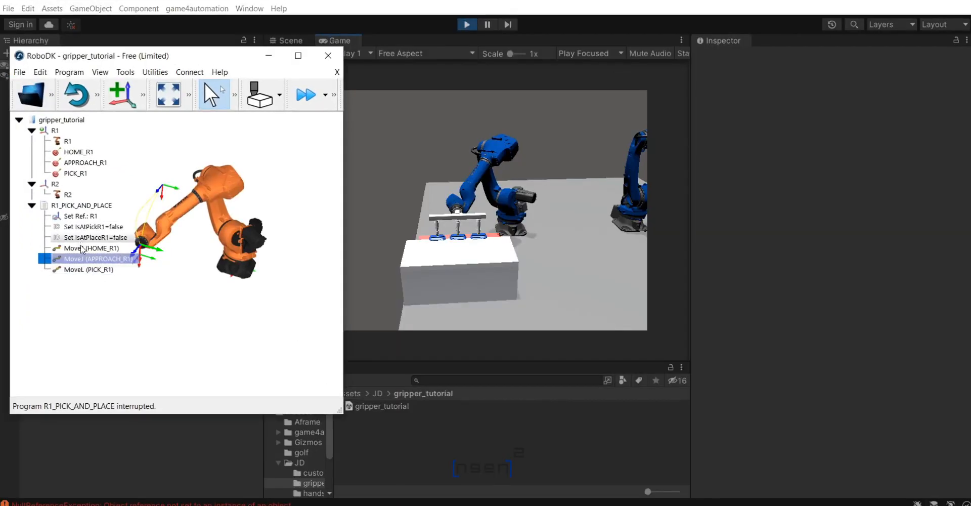
left_click(83, 248)
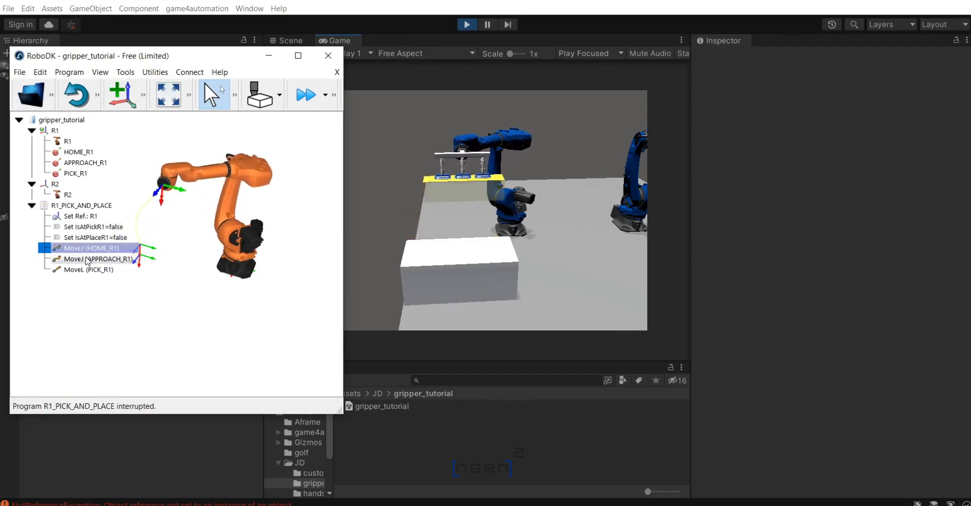
left_click(87, 259)
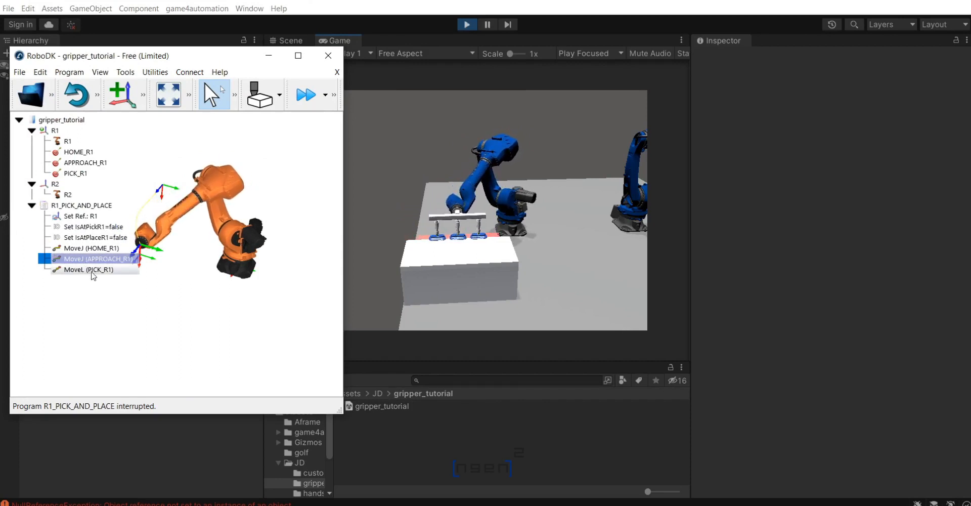
left_click(149, 312)
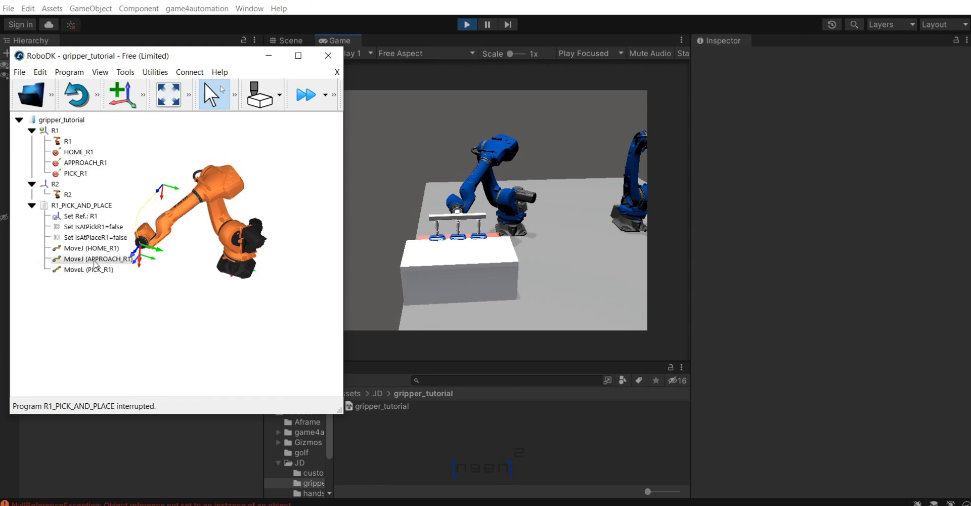
Copy the IsAtPickR1=false instruction to directly after the APPROACH_R1 move and set the copy's I/O value to true.
right_click(96, 261)
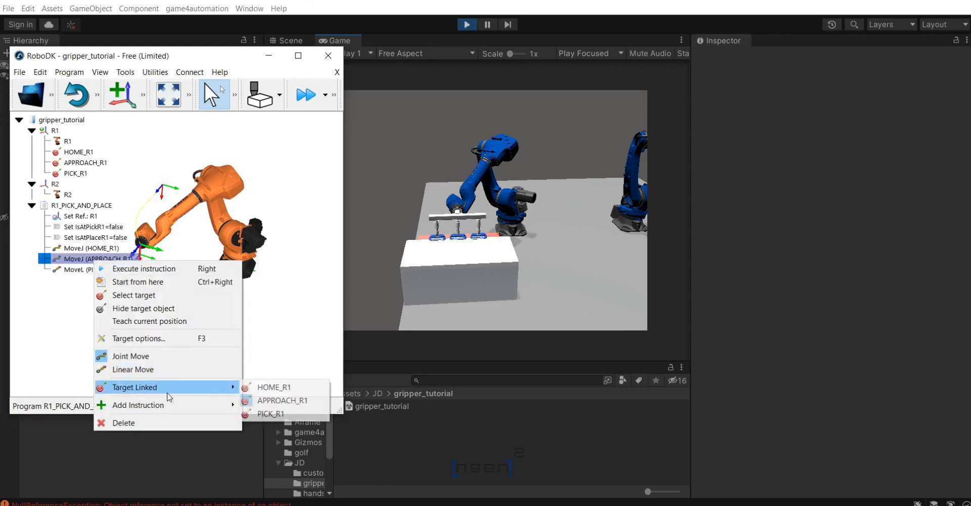
left_click(81, 227)
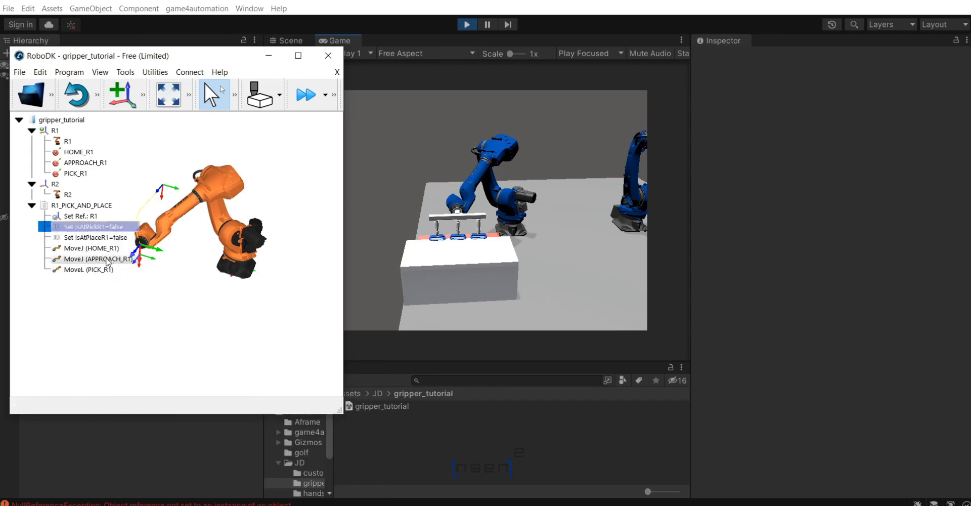
left_click(108, 259)
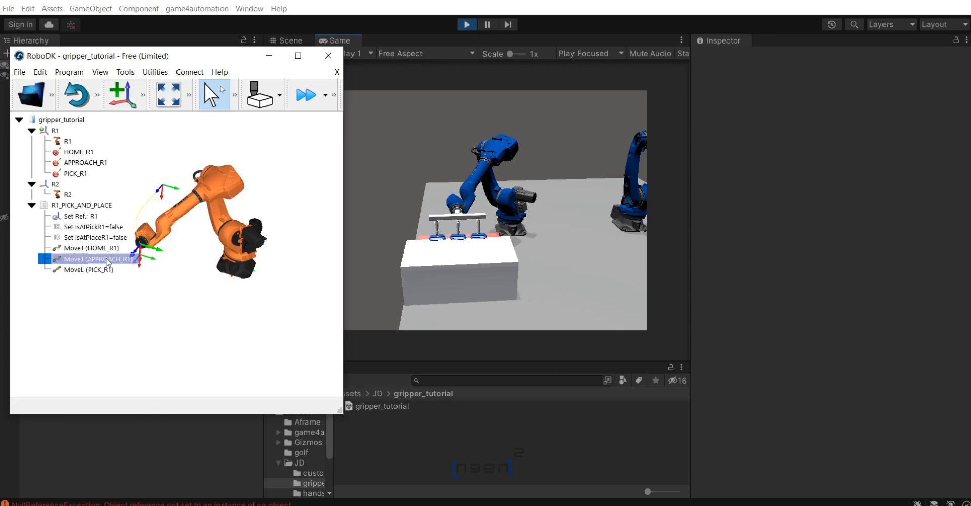
key("ctrl+v")
right_click(102, 270)
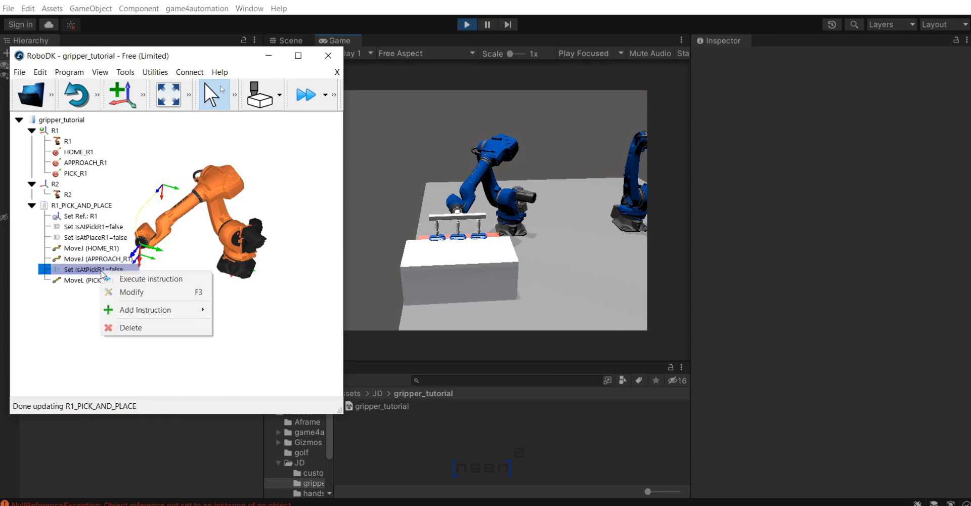
left_click(174, 293)
key("Tab")
type("true")
key("Return")
left_click(132, 313)
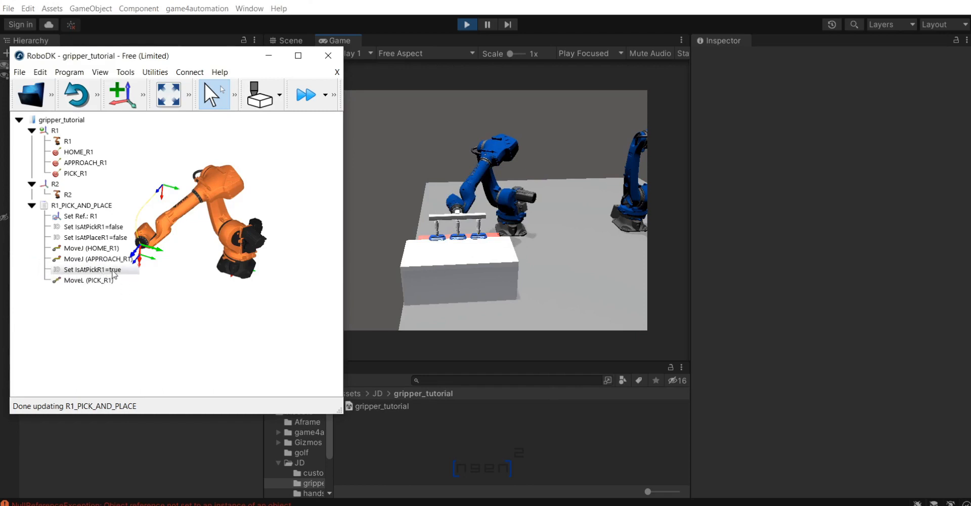
Reorder the IsAtPickR1=true instruction to follow the PICK_R1 linear move, and run the PICK_R1 move.
left_click_drag(112, 272, 114, 284)
left_click(136, 313)
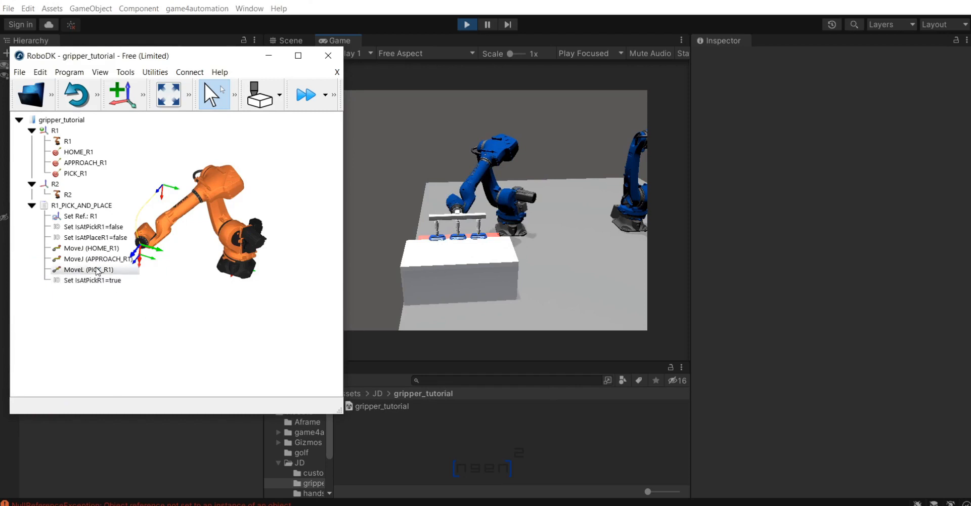
double_click(97, 274)
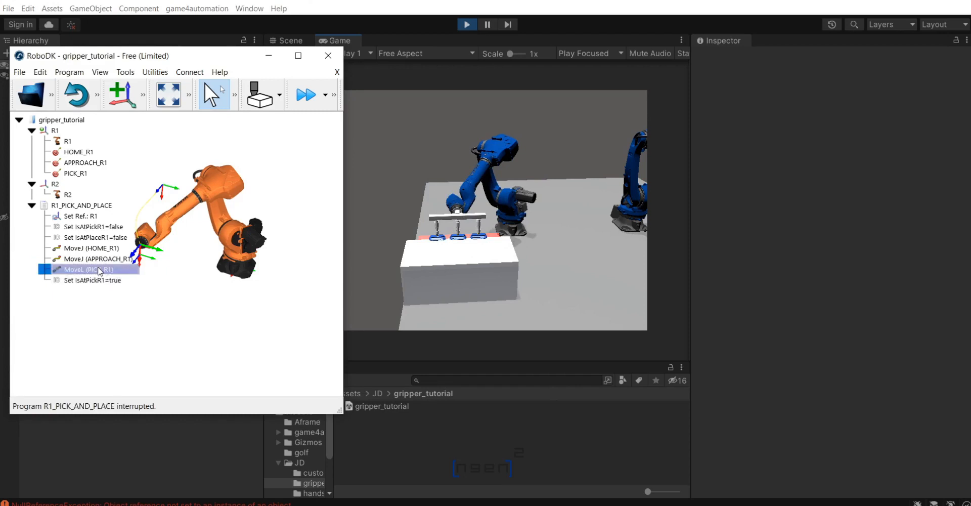
Duplicate the MoveJ (APPROACH_R1) instruction after Set IsAtPickR1=true in the R1_PICK_AND_PLACE program.
left_click(106, 281)
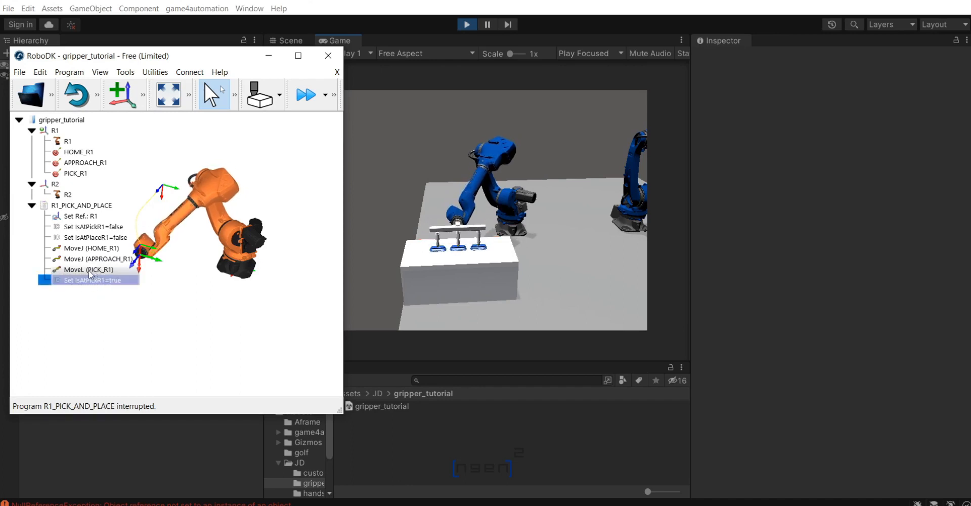
left_click(91, 271)
left_click(81, 281)
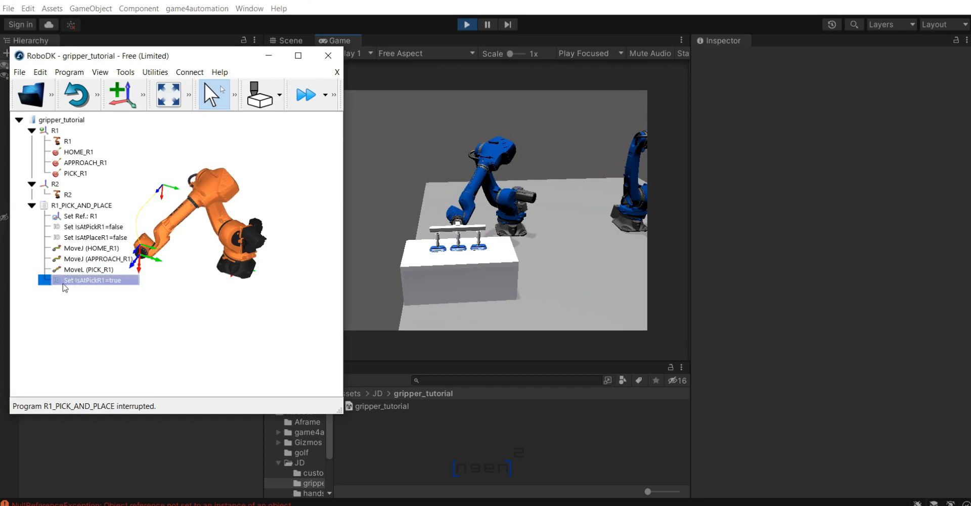
left_click(115, 310)
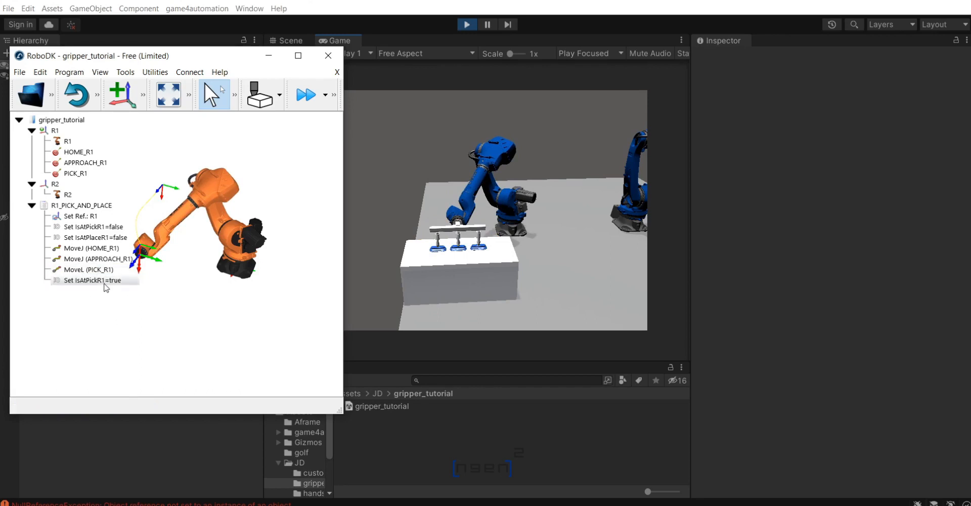
left_click(111, 259)
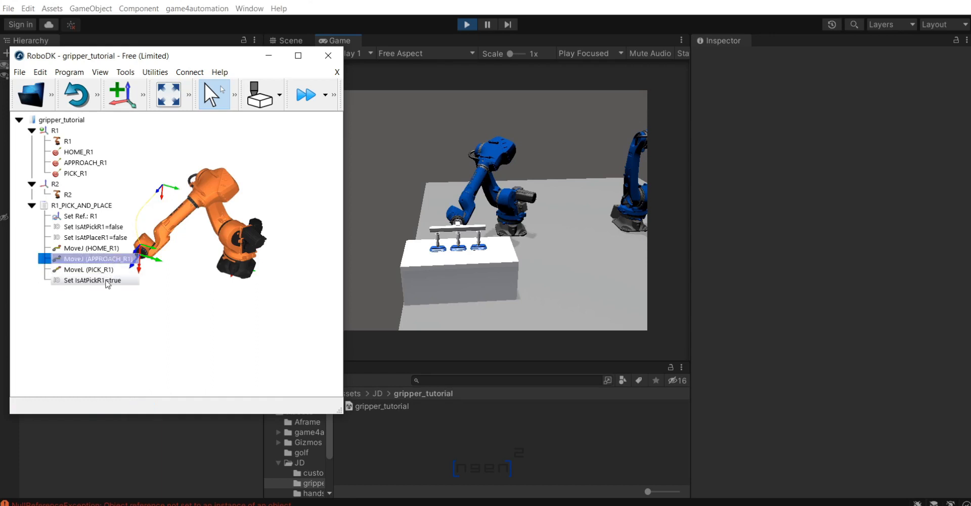
left_click(108, 280)
key("ctrl+v")
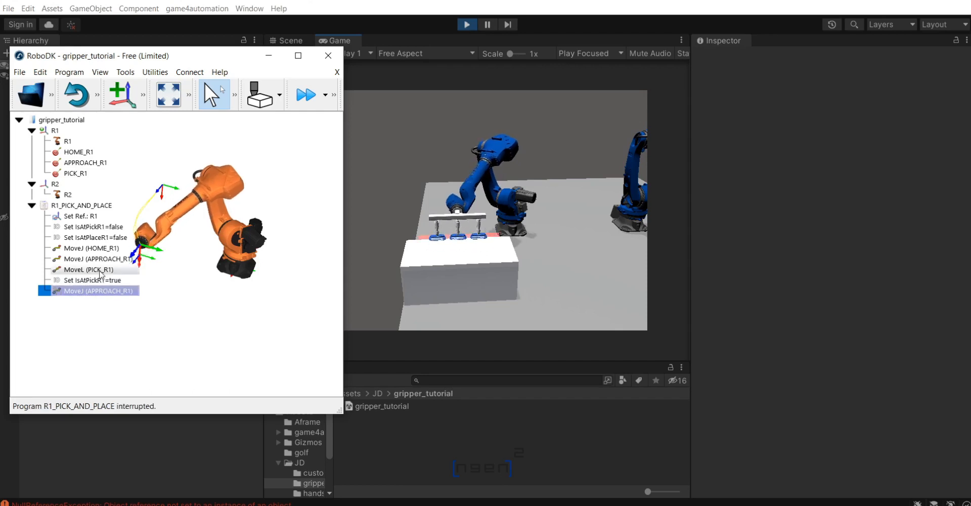
left_click(199, 318)
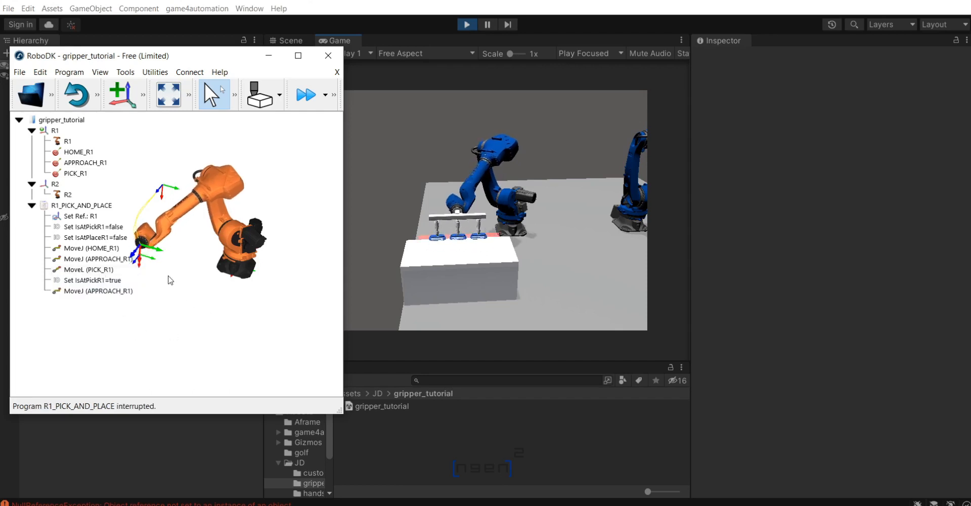
Move robot R1's flange away from the pick table to the side facing robot R2, keeping the gripper pointing down.
key("alt")
scroll(147, 256, "up", 5)
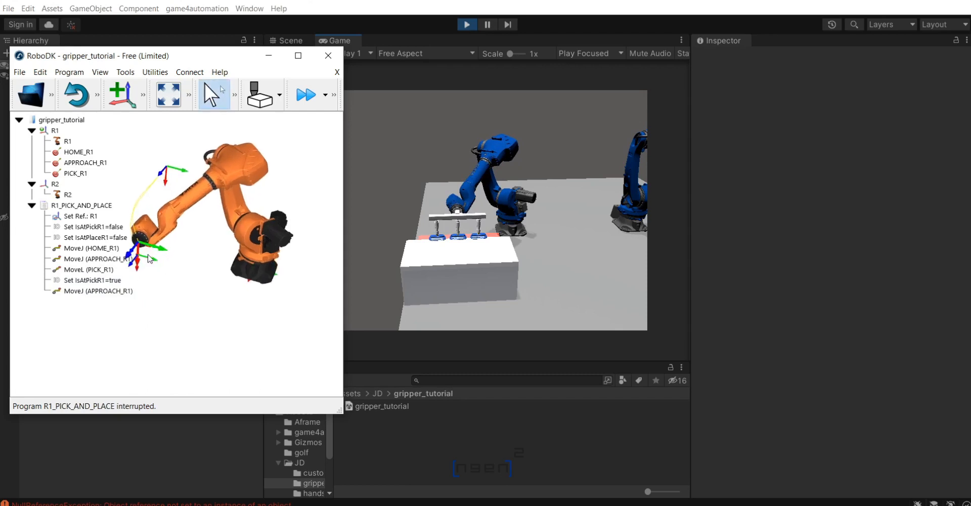
right_click_drag(216, 306, 240, 325)
key("alt")
left_click_drag(174, 285, 443, 279, "alt")
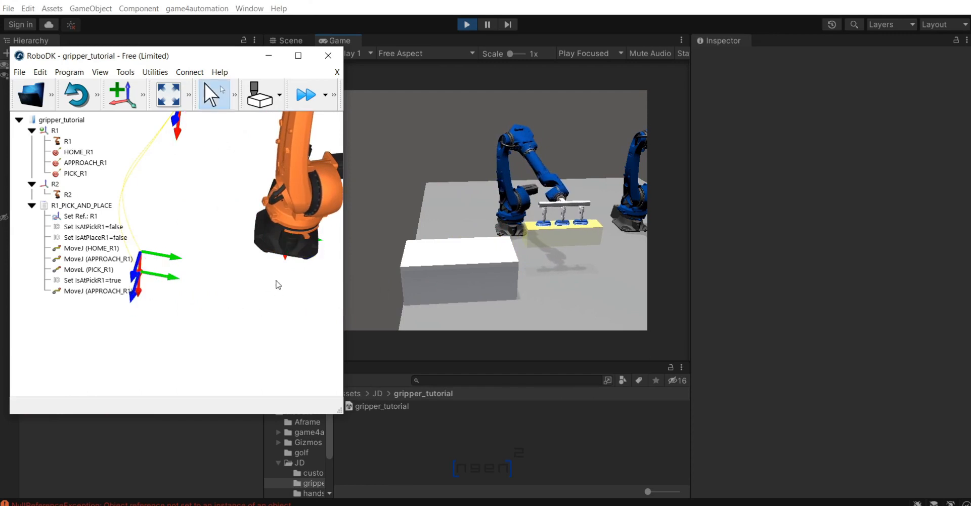
middle_click_drag(278, 283, 147, 298)
scroll(149, 302, "down", 3)
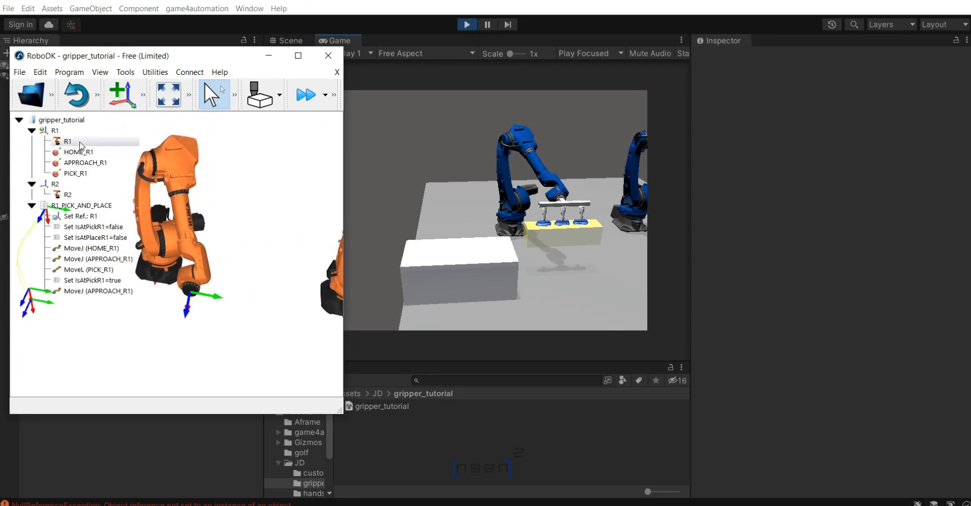
Teach robot R1's current position as a new target and rename that target to MOVE1.
left_click(80, 142)
right_click(80, 144)
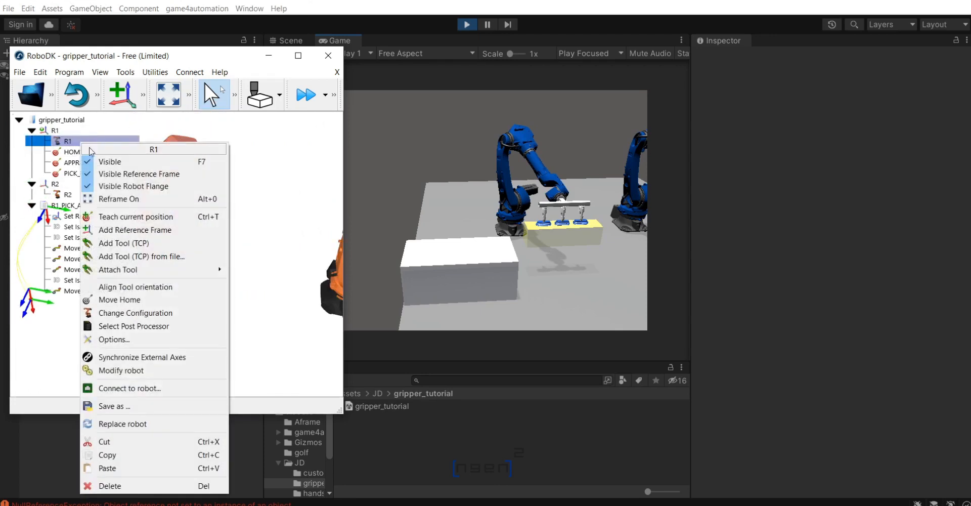
left_click(151, 216)
left_click(90, 185)
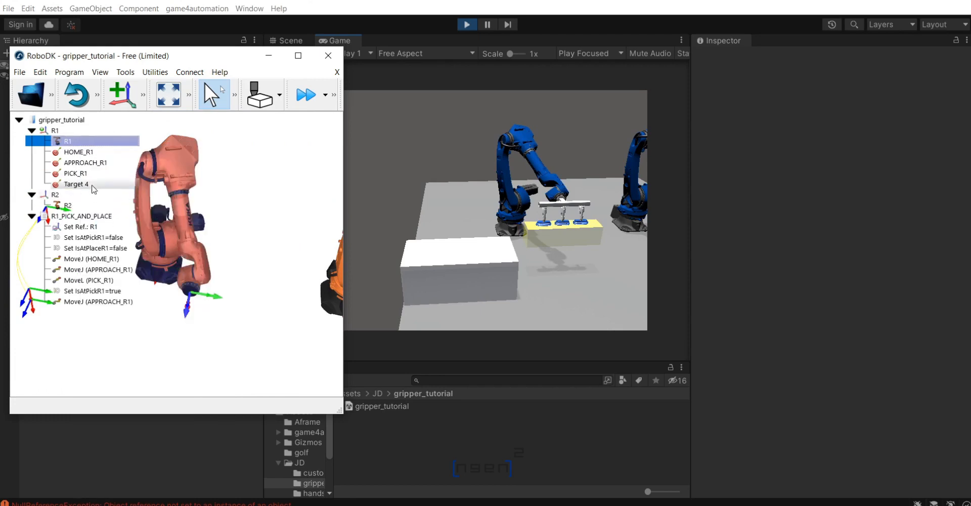
right_click(92, 185)
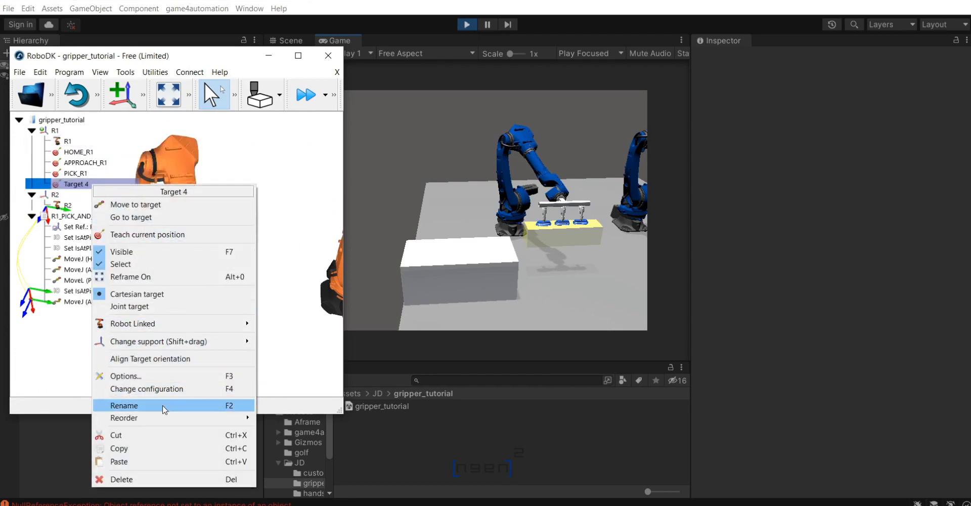
left_click(124, 405)
type("MOVE1")
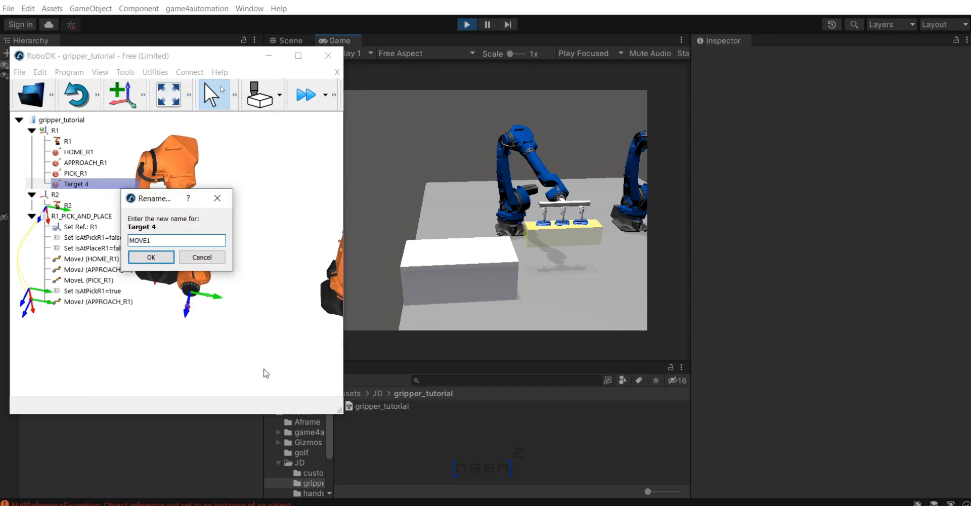
key("Return")
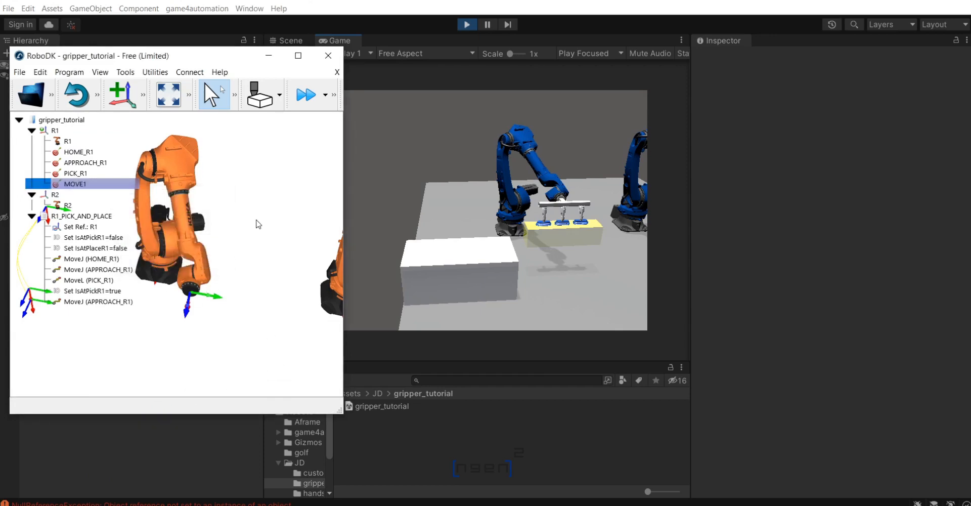
Rotate robot R1's flange so the gripper holds the part upright, facing robot R2, and check the orientation in the Unity game view.
left_click(259, 225)
left_click_drag(208, 323, 206, 323, "alt")
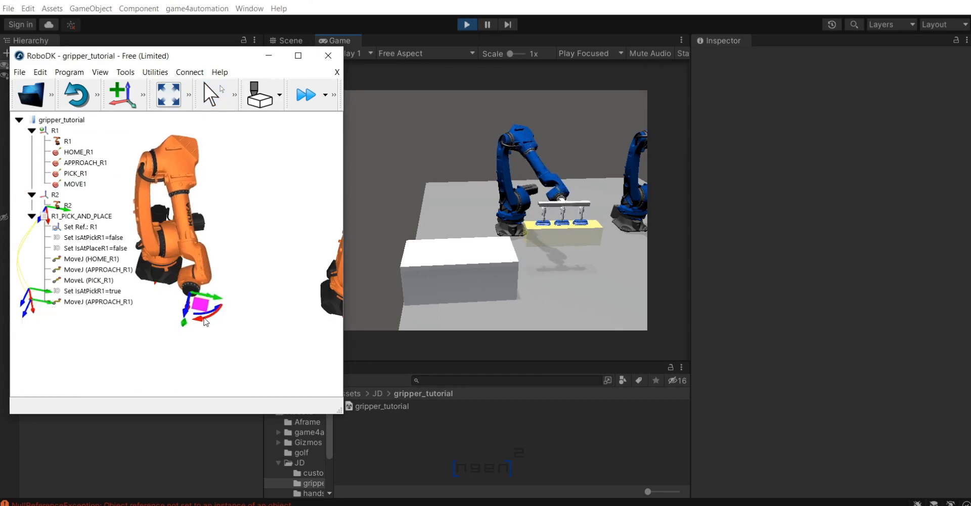
right_click_drag(215, 323, 223, 285)
left_click(74, 183)
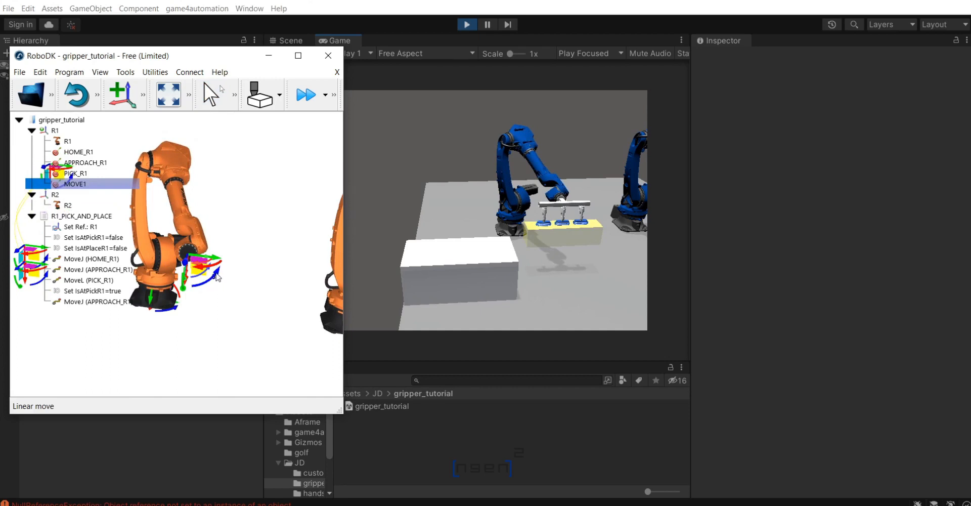
left_click_drag(213, 277, 195, 252, "alt")
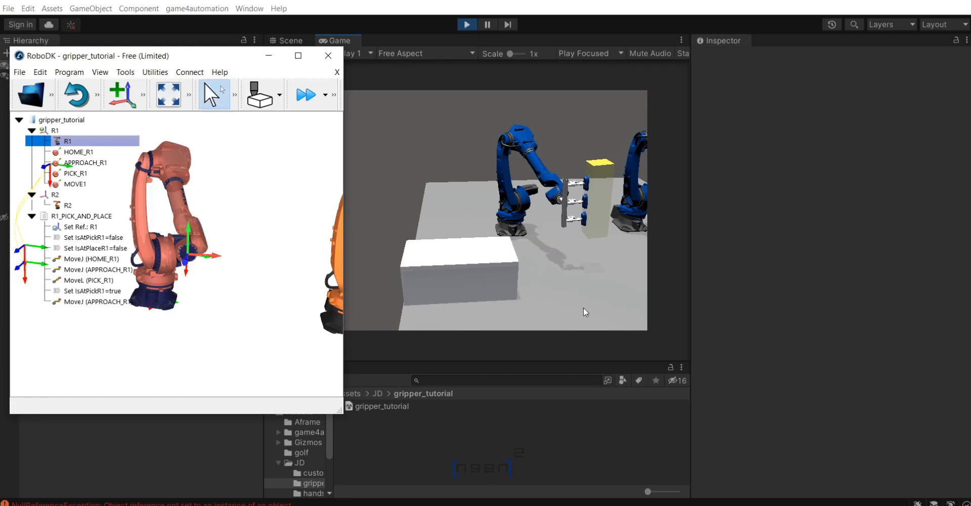
left_click(557, 222)
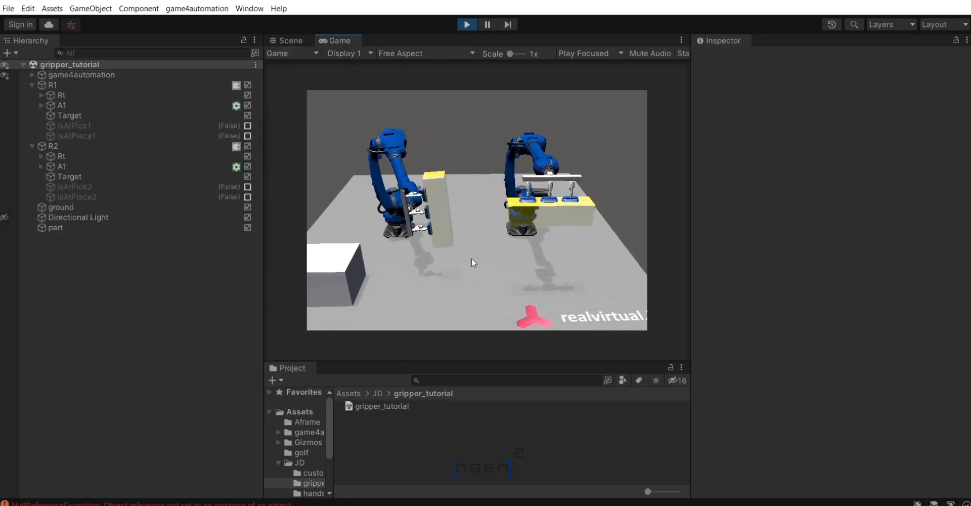
left_click(304, 505)
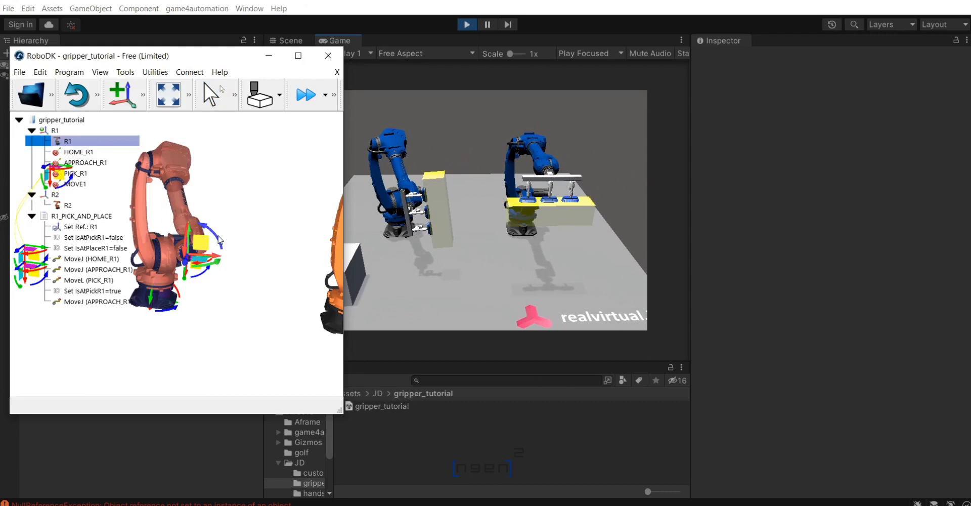
left_click_drag(219, 238, 221, 243, "alt")
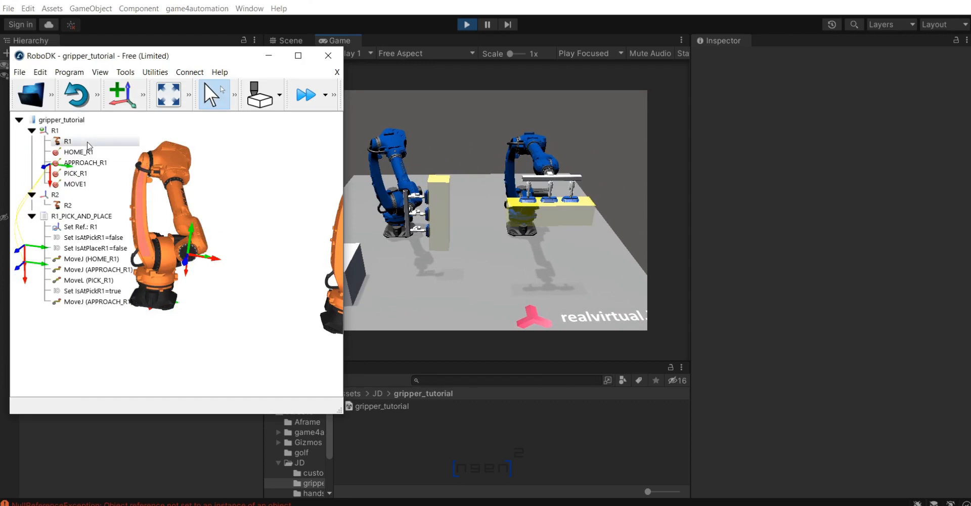
Teach robot R1's rotated position as a new target and rename that target to PASS1.
right_click(89, 145)
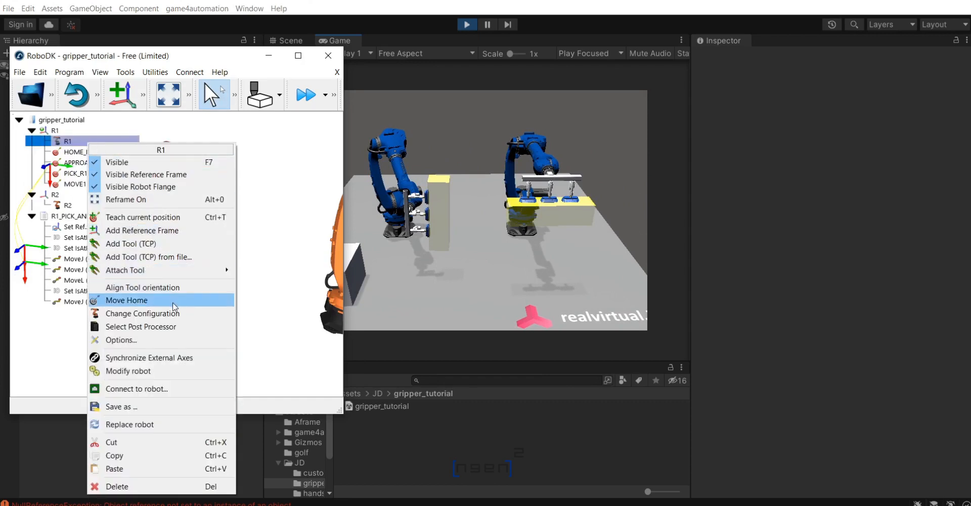
left_click(155, 218)
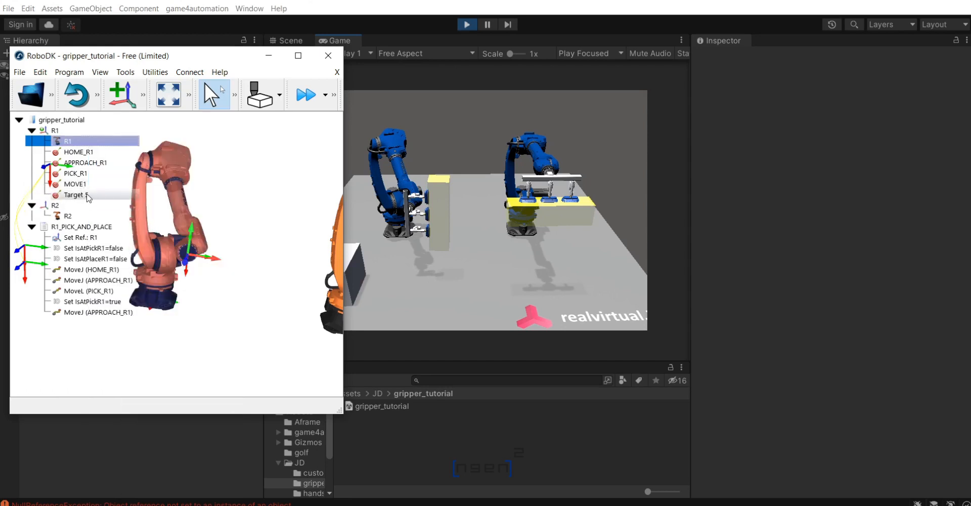
right_click(87, 195)
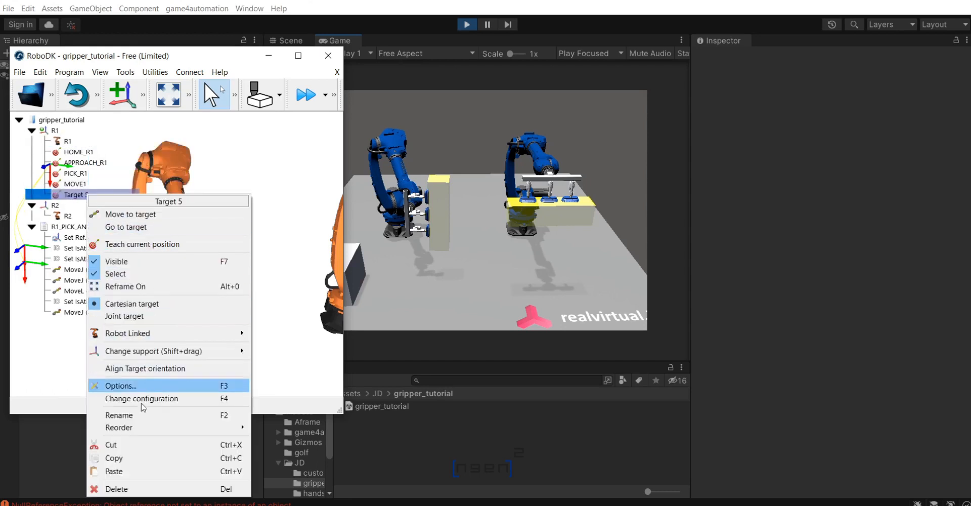
left_click(150, 415)
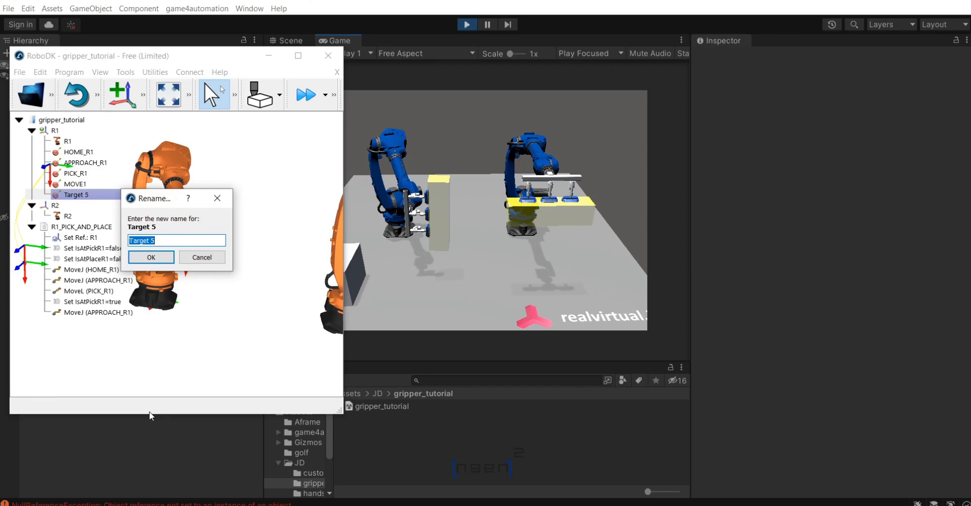
left_click(151, 257)
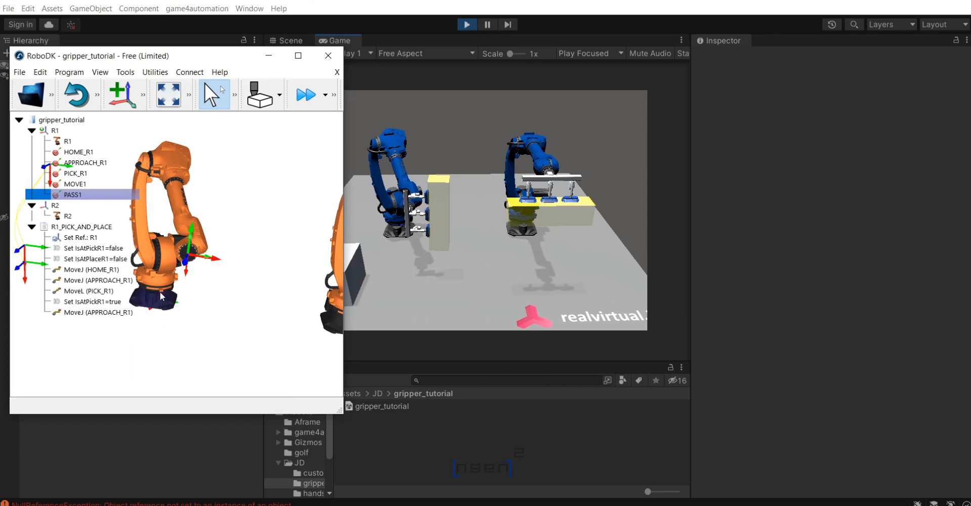
Run MoveJ (HOME_R1), MoveJ (APPROACH_R1) and MoveL (PICK_R1) in turn to bring robot R1 back to the pick position.
left_click(470, 286)
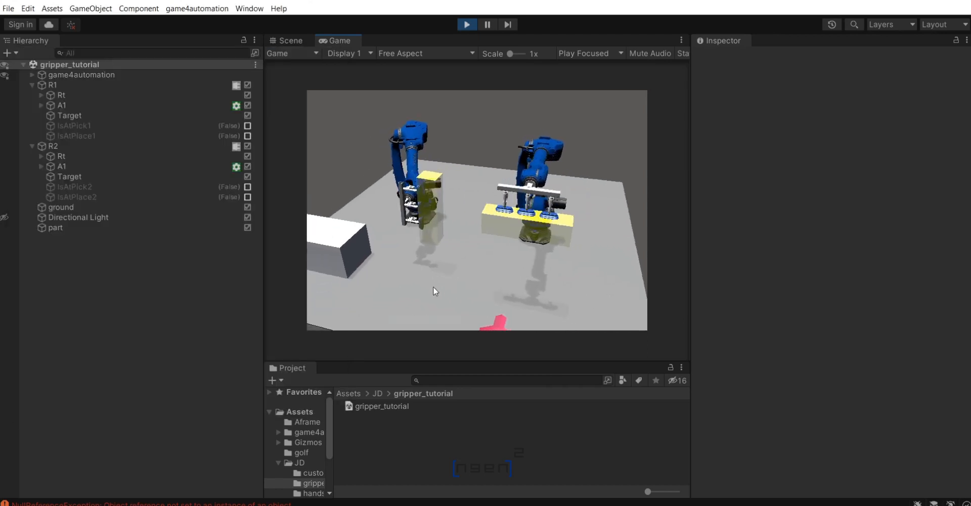
left_click(284, 503)
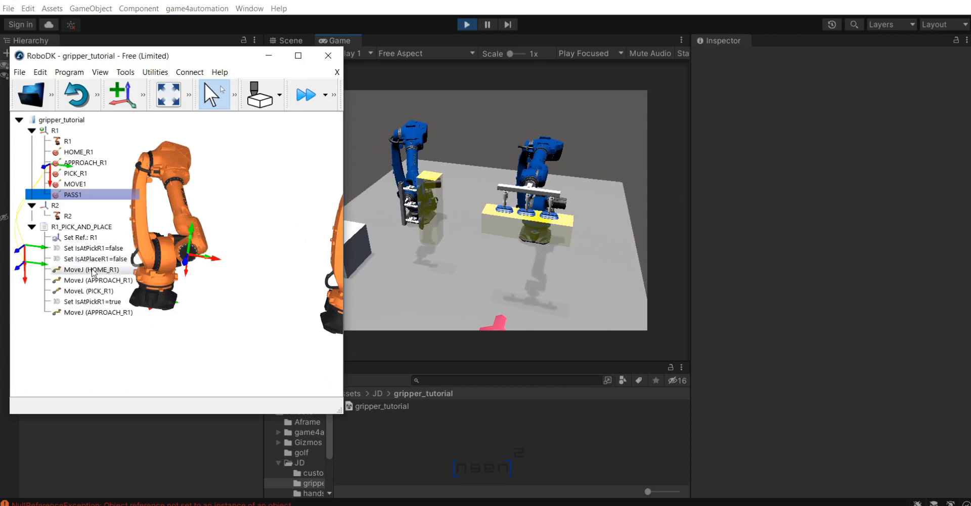
double_click(93, 270)
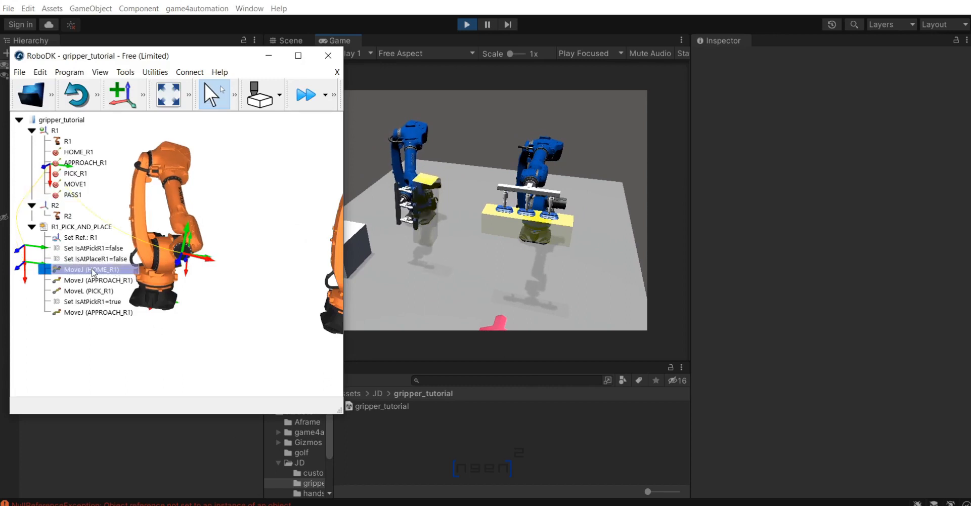
left_click(407, 247)
middle_click_drag(407, 248, 440, 250)
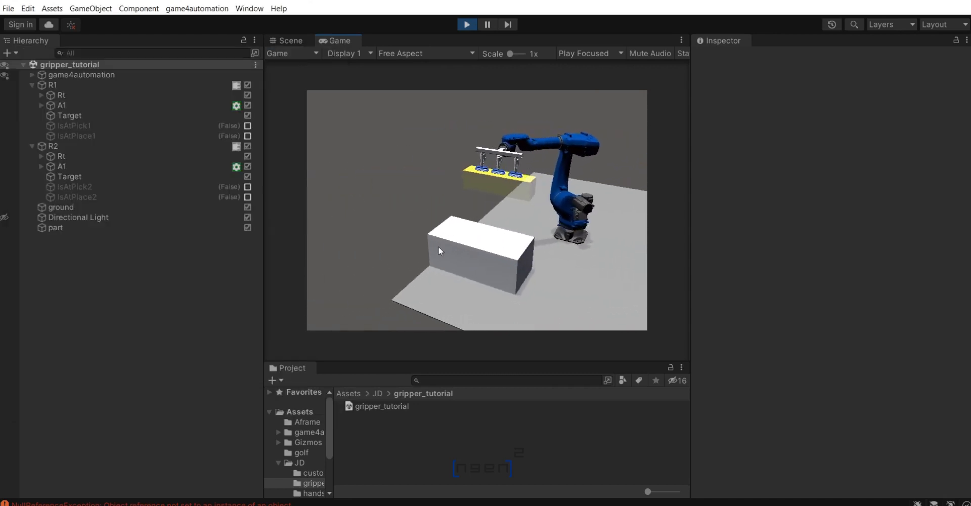
key("alt+Tab")
double_click(108, 279)
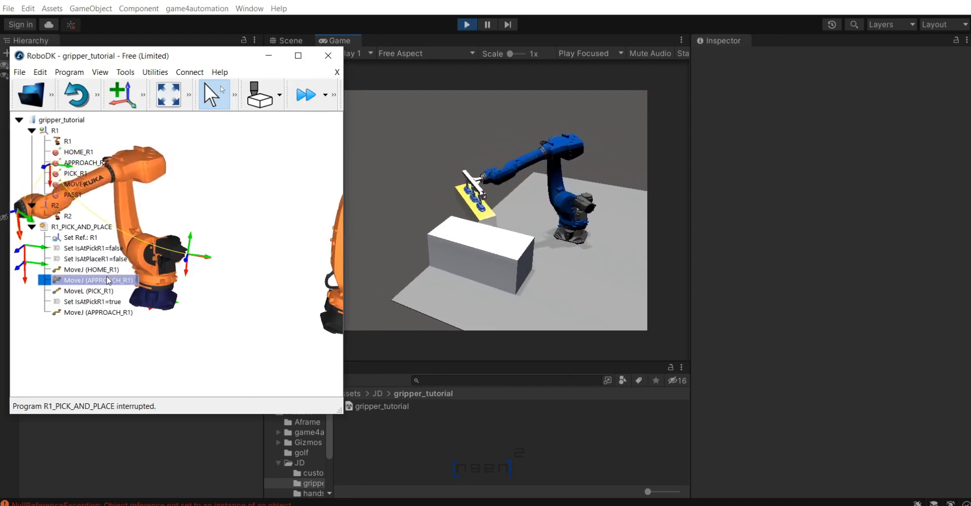
double_click(110, 291)
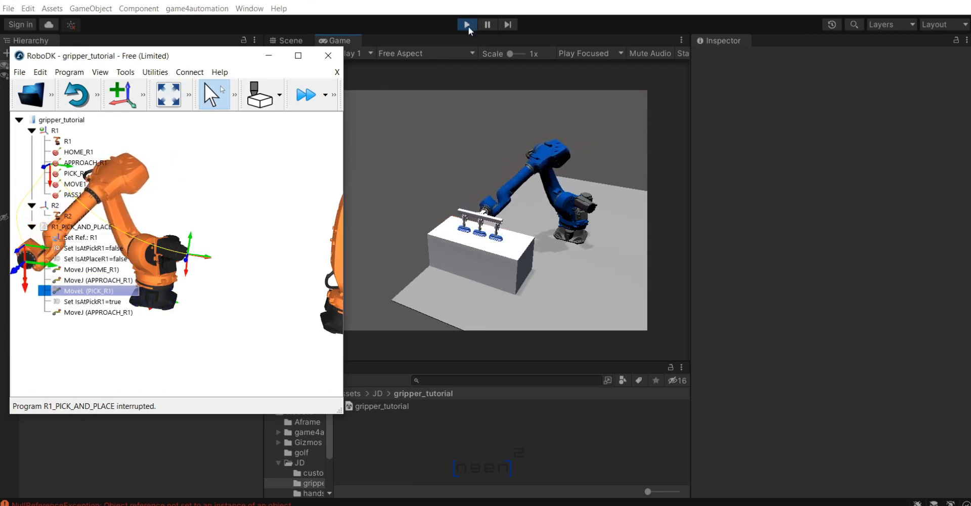
Activate the IsAtPick1 and IsAtPlace1 objects under R1 in Unity and place the RoboDK window so they stay uncovered.
left_click(269, 56)
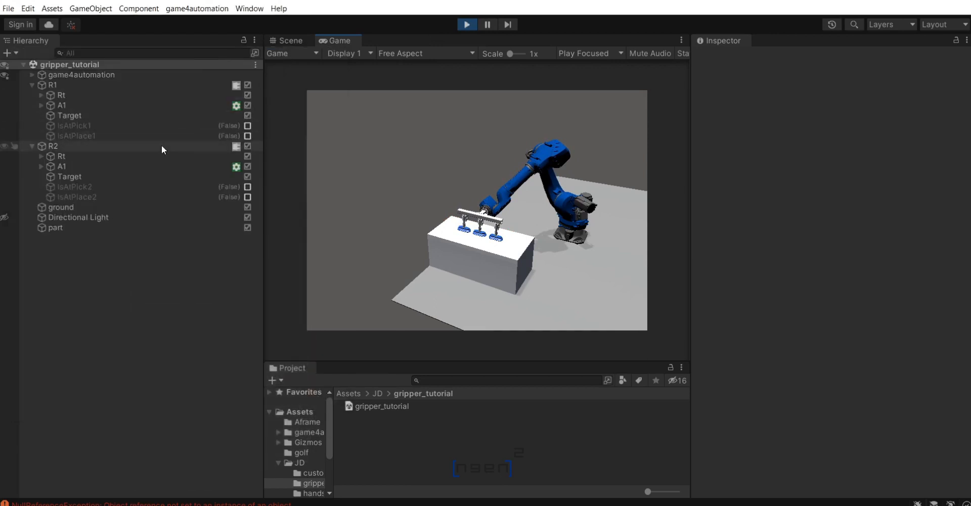
left_click(248, 126)
left_click(248, 136)
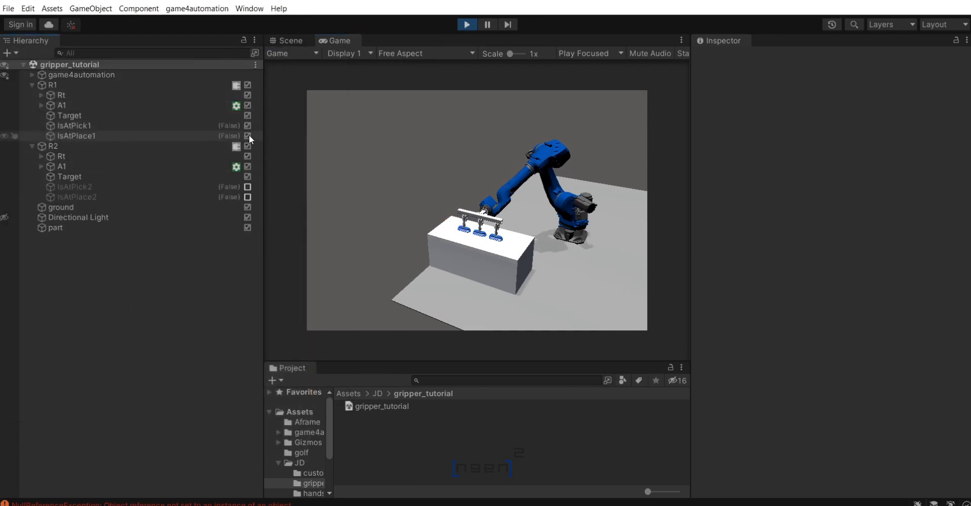
key("alt+Tab")
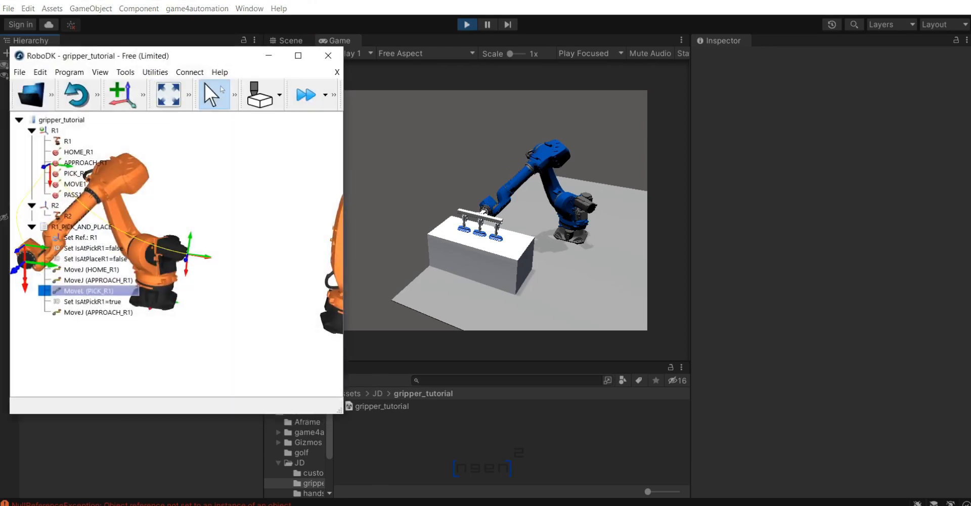
left_click_drag(205, 51, 306, 163)
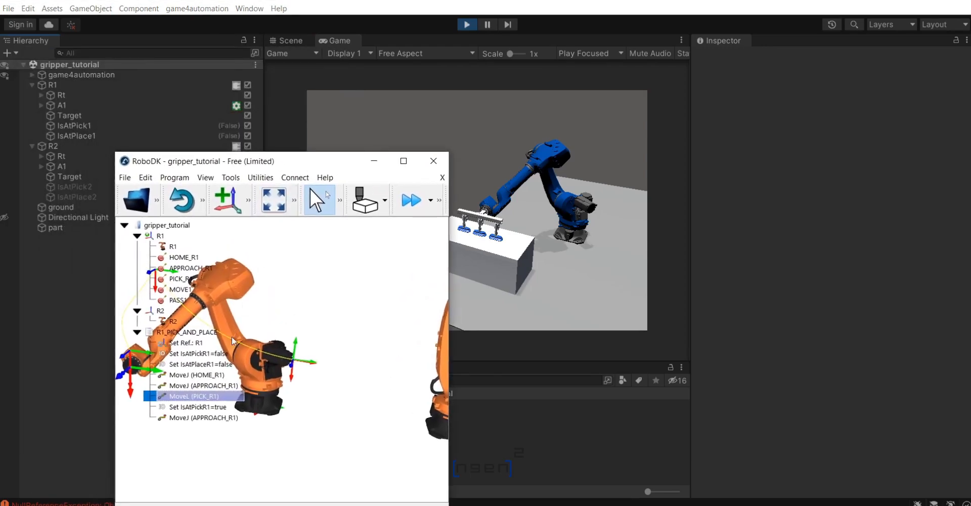
Execute the Set IsAtPickR1=false and Set IsAtPickR1=true instructions individually, with the RoboDK window placed clear of the robot in the Unity game view.
left_click(209, 353)
right_click(209, 355)
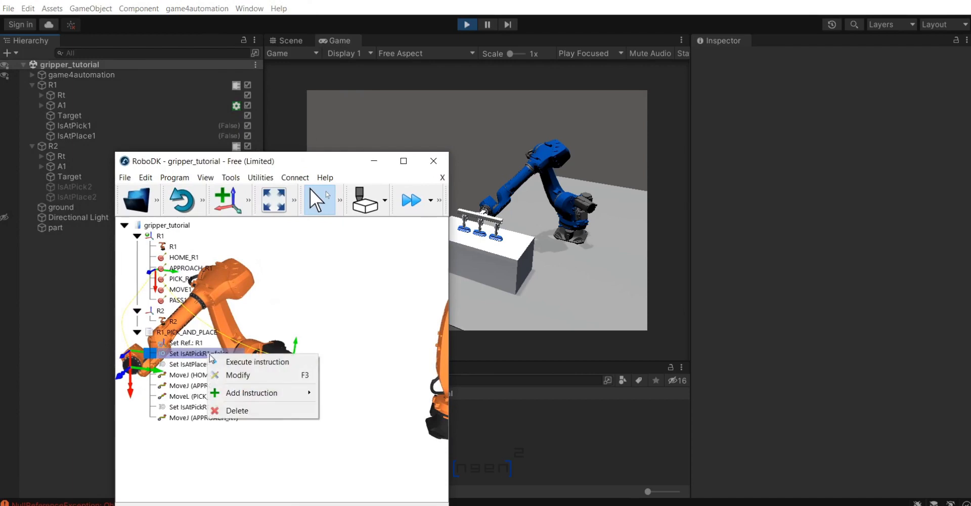
left_click(238, 364)
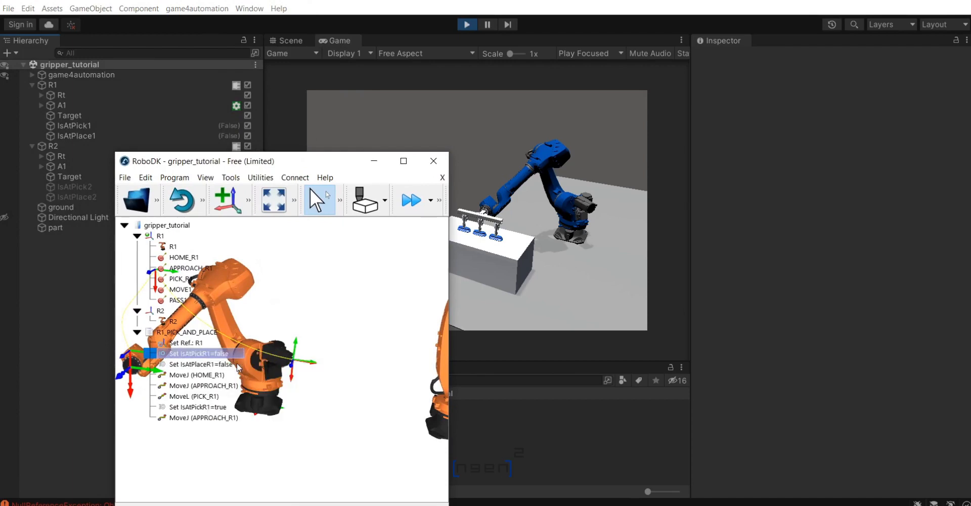
left_click_drag(284, 162, 223, 62)
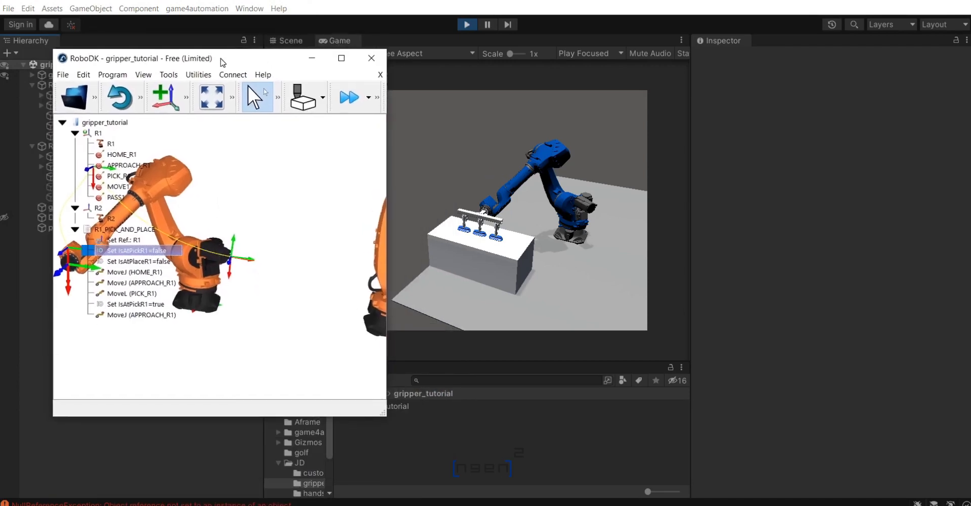
right_click(130, 304)
left_click(186, 315)
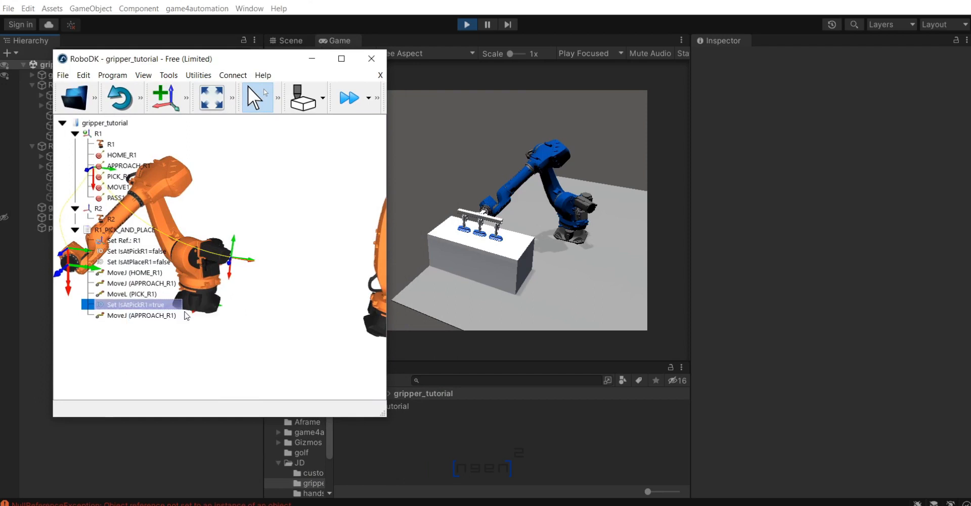
Run MoveJ (APPROACH_R1), MoveL (PICK_R1) and MoveJ (HOME_R1) to test the pick and send robot R1 home.
double_click(147, 315)
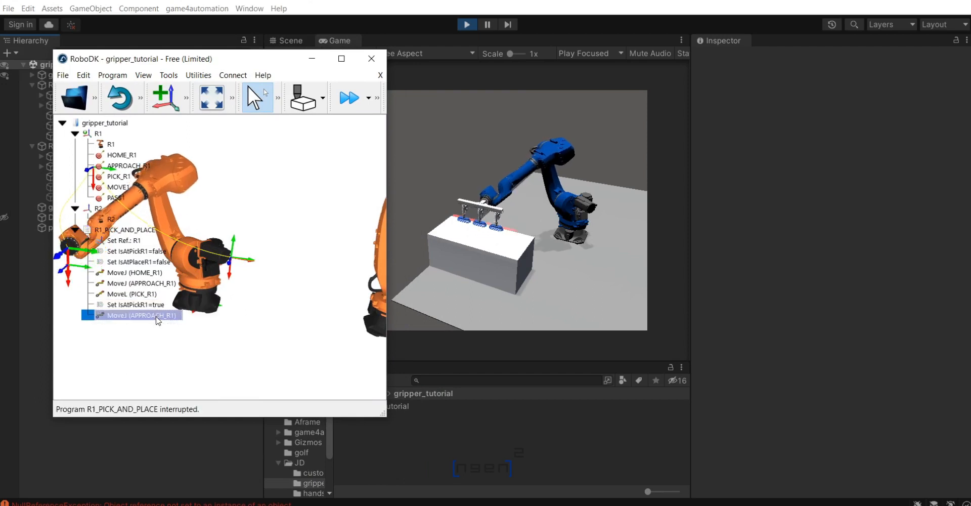
double_click(144, 294)
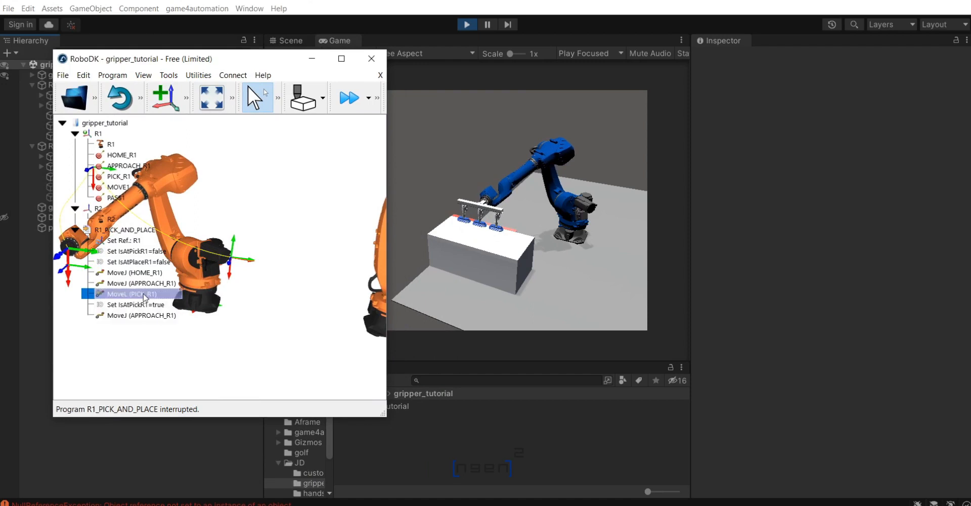
double_click(144, 273)
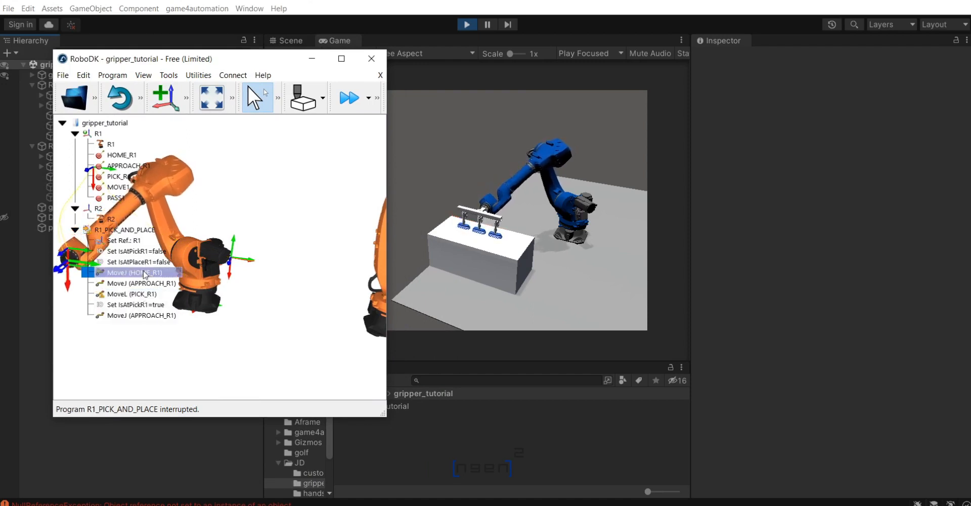
Stop the Unity simulation and save the gripper_tutorial station in RoboDK with robot R1 at HOME_R1.
left_click(467, 24)
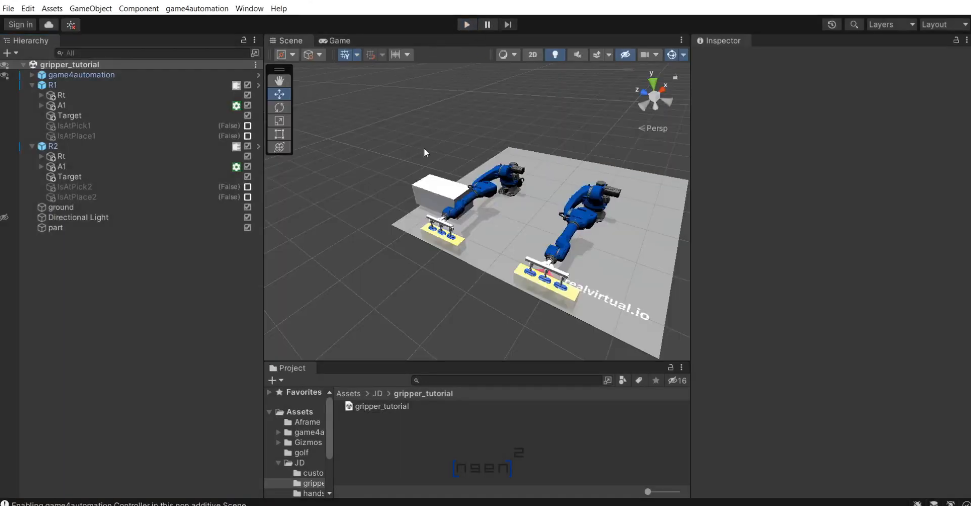
key("alt+Tab")
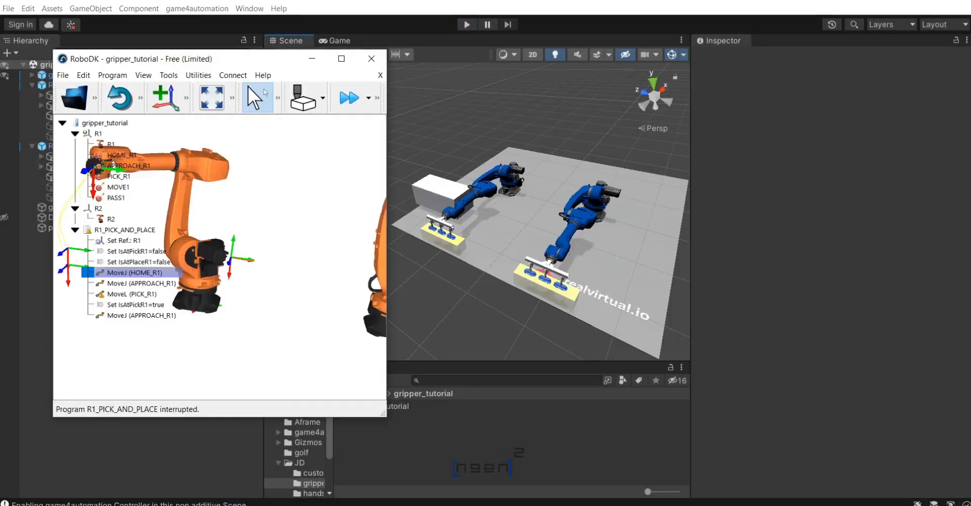
left_click_drag(392, 147, 652, 147)
key("ctrl+s")
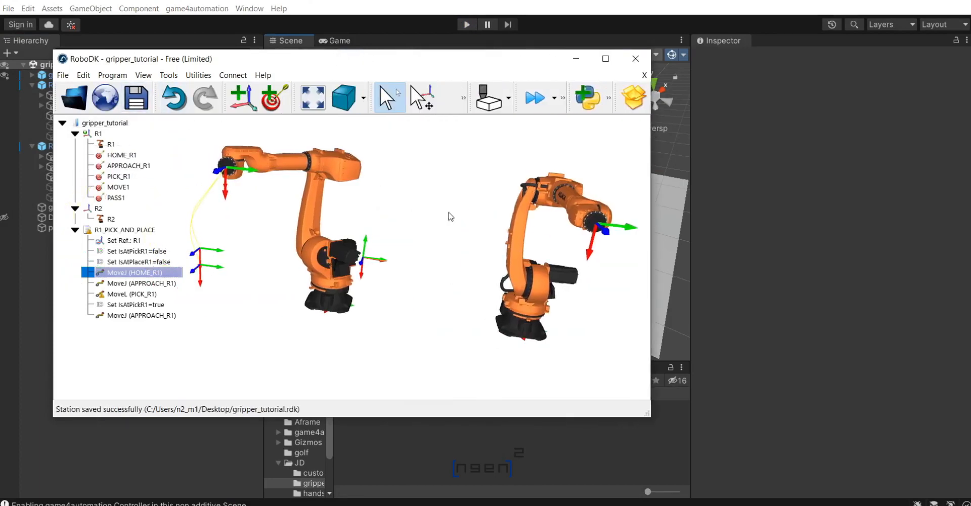
left_click(449, 216)
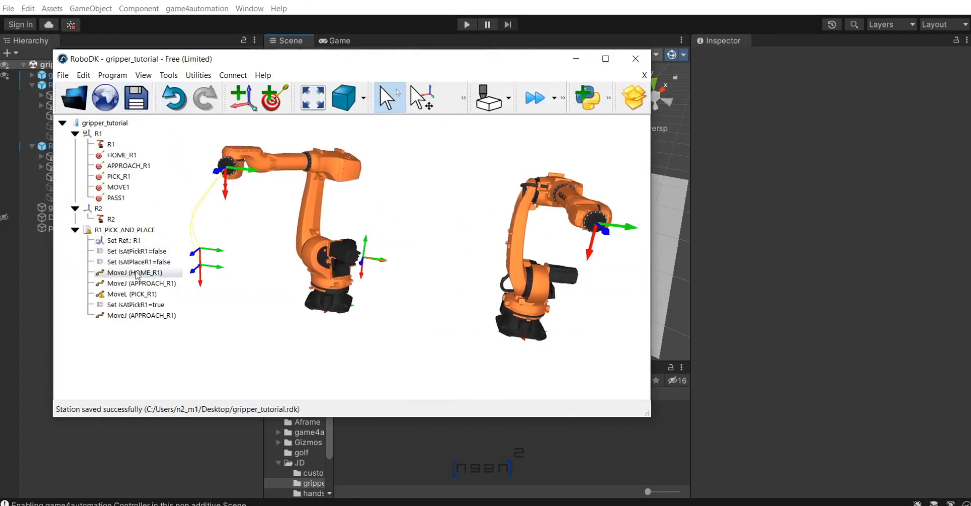
double_click(126, 273)
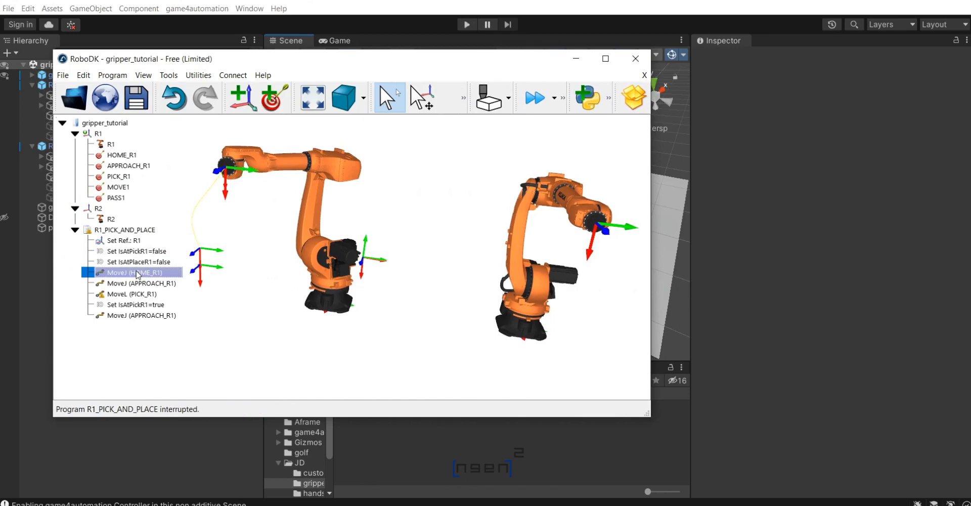
left_click(243, 324)
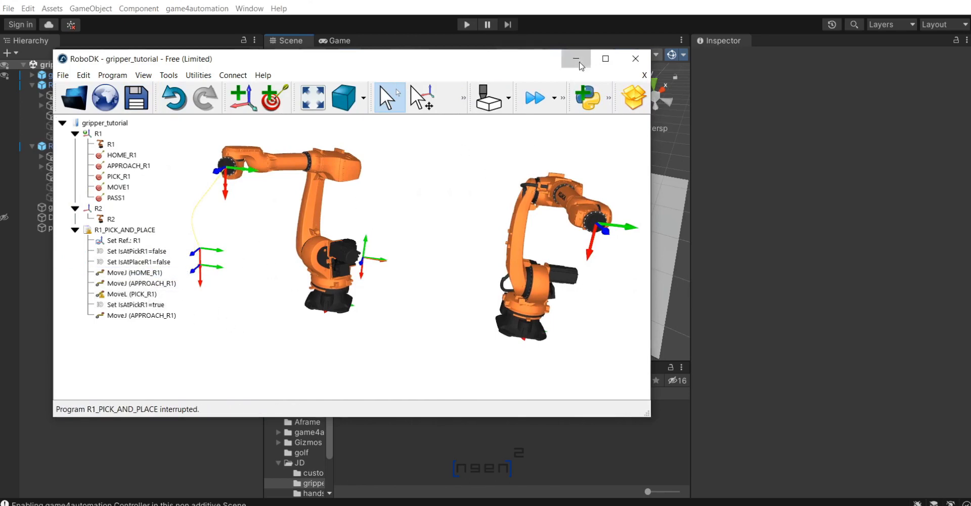
Activate IsAtPick1 and IsAtPlace1 under R1 in Unity outside play mode and restart the simulation.
left_click(576, 58)
left_click(248, 125)
left_click(248, 136)
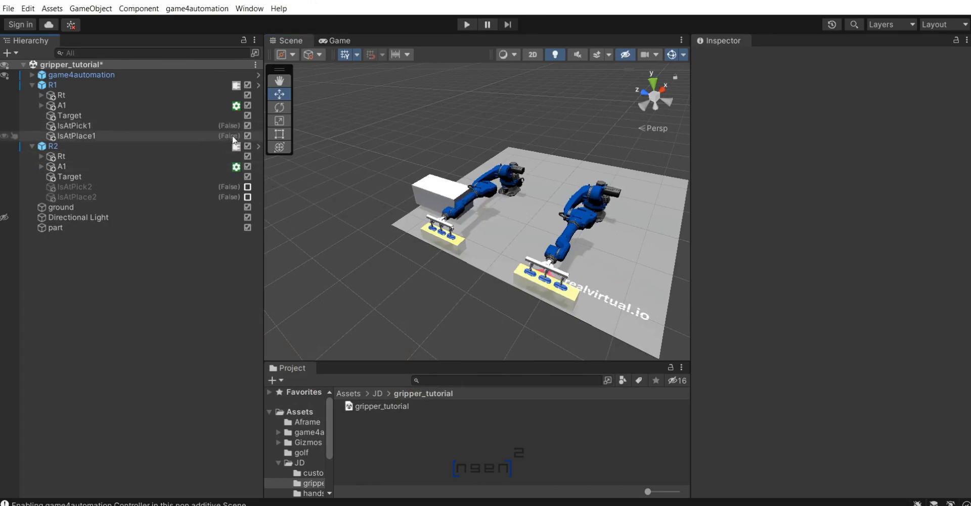
left_click(175, 124)
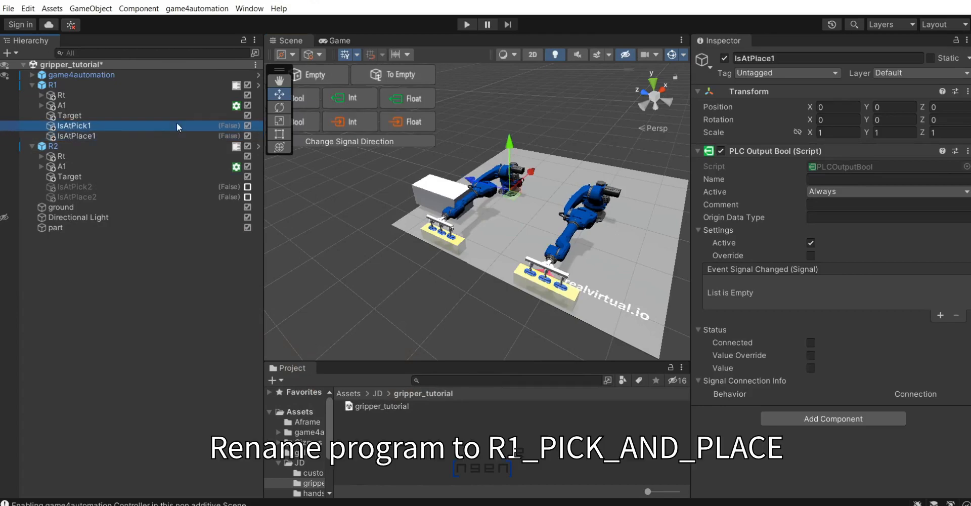
key("ctrl+p")
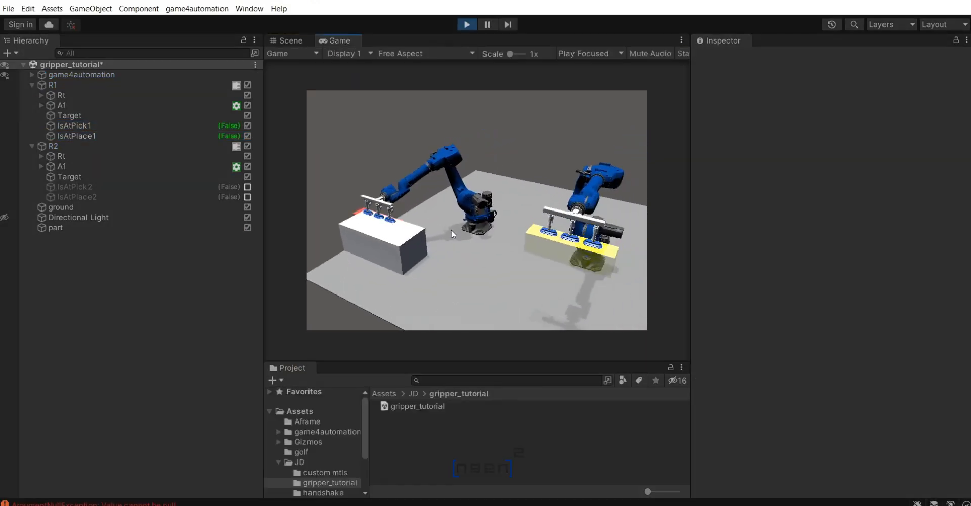
Switch to RoboDK and run MoveJ (HOME_R1) and MoveL (PICK_R1) to move robot R1 home and back to the pick position.
key("alt+Tab")
left_click_drag(489, 118, 302, 83)
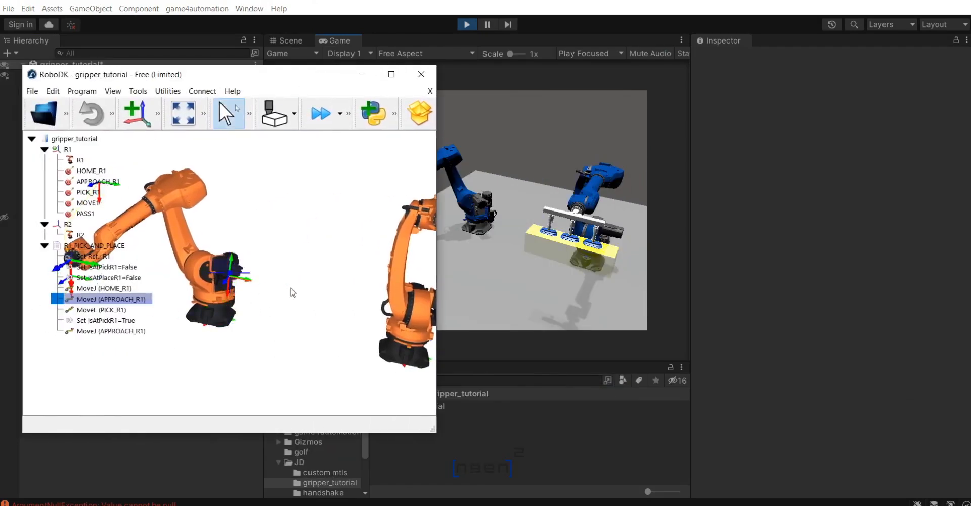
right_click_drag(273, 310, 185, 290)
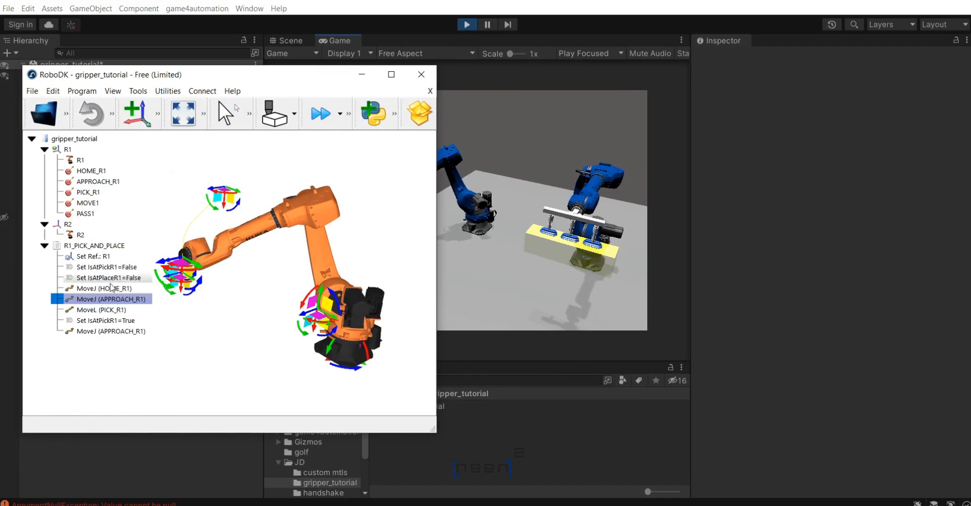
double_click(108, 292)
left_click_drag(262, 82, 240, 65)
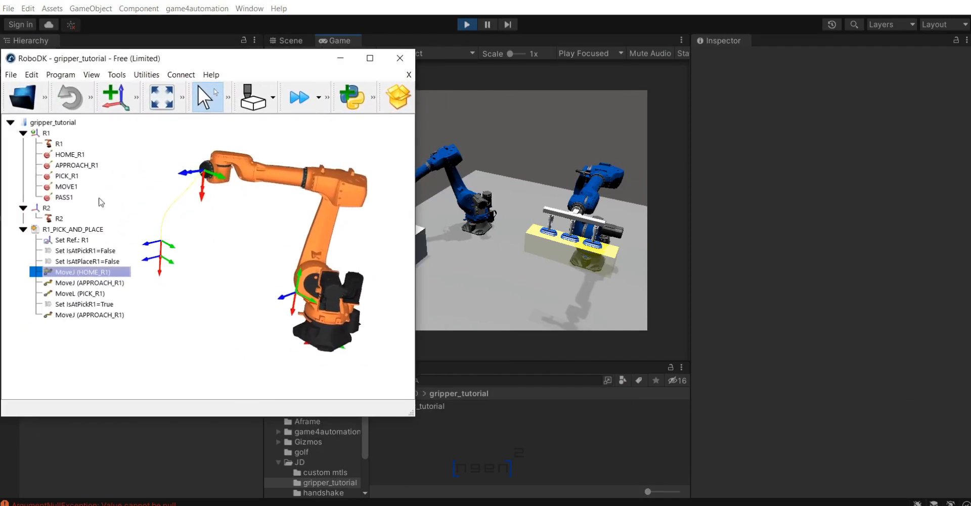
double_click(107, 293)
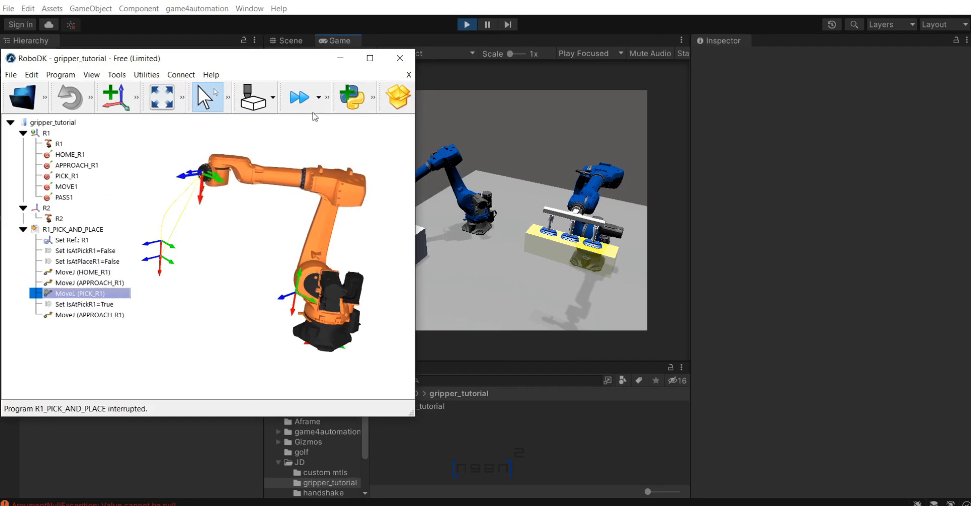
right_click_drag(259, 257, 218, 295)
middle_click_drag(219, 295, 243, 294)
scroll(229, 248, "down", 4)
scroll(229, 247, "up", 1)
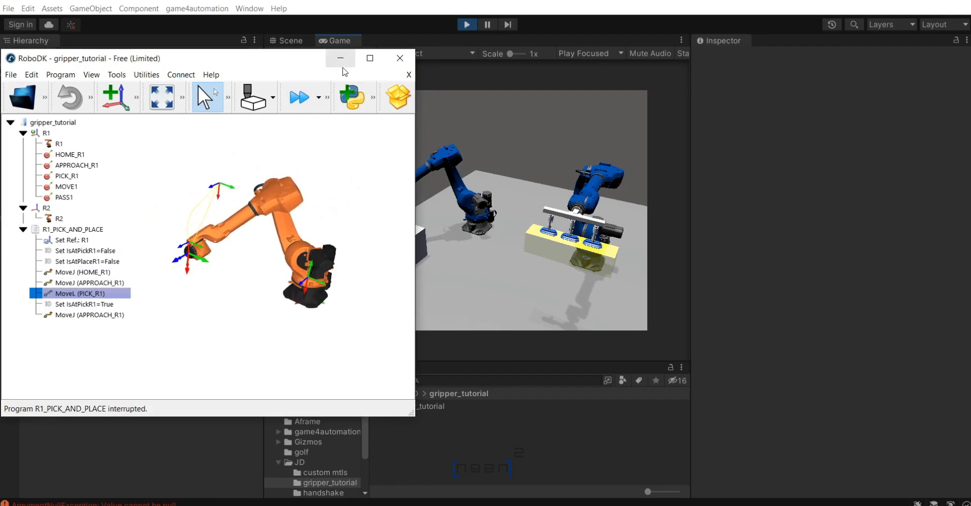
Stop the Unity simulation and rename the signal objects to IsAtPickR1, IsAtPlaceR1, IsAtPickR2 and IsAtPlaceR2 to match the RoboDK variables.
left_click(466, 24)
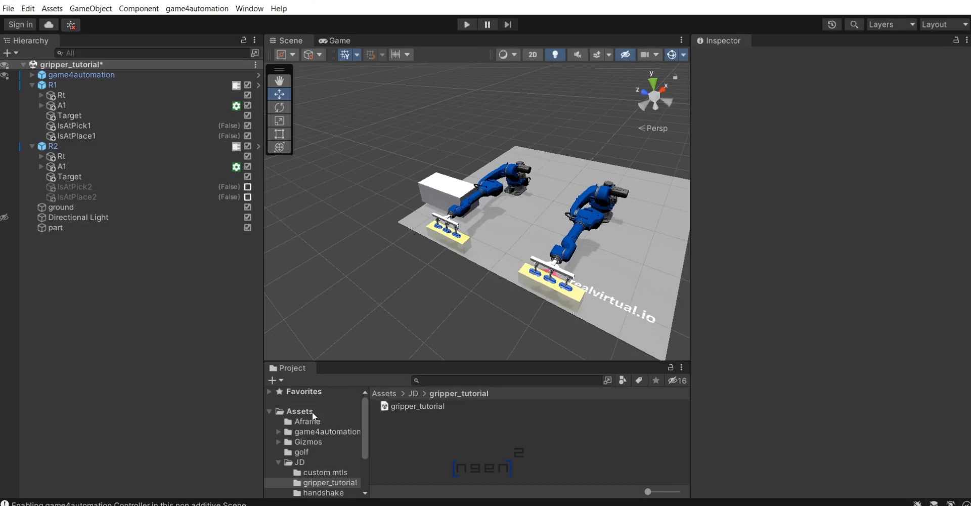
key("alt+Tab")
left_click_drag(209, 61, 603, 55)
left_click(480, 250)
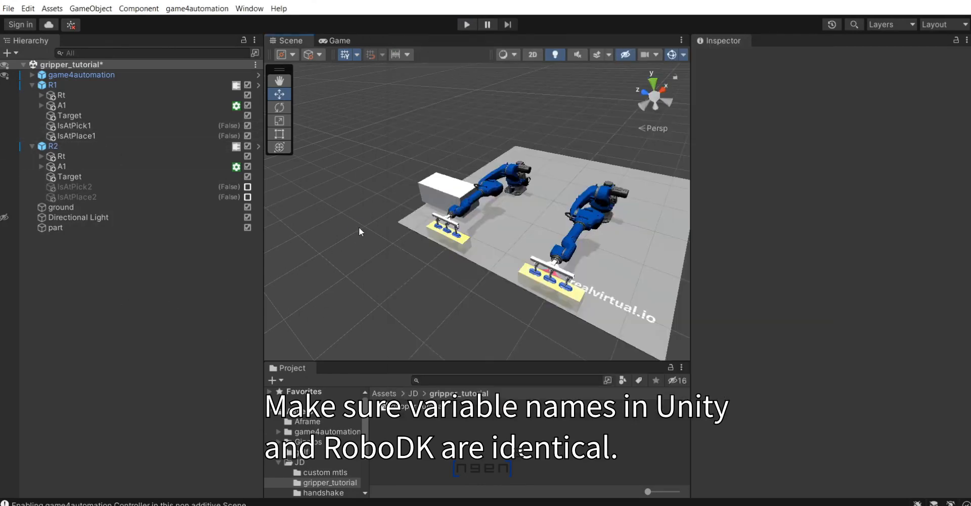
key("Return")
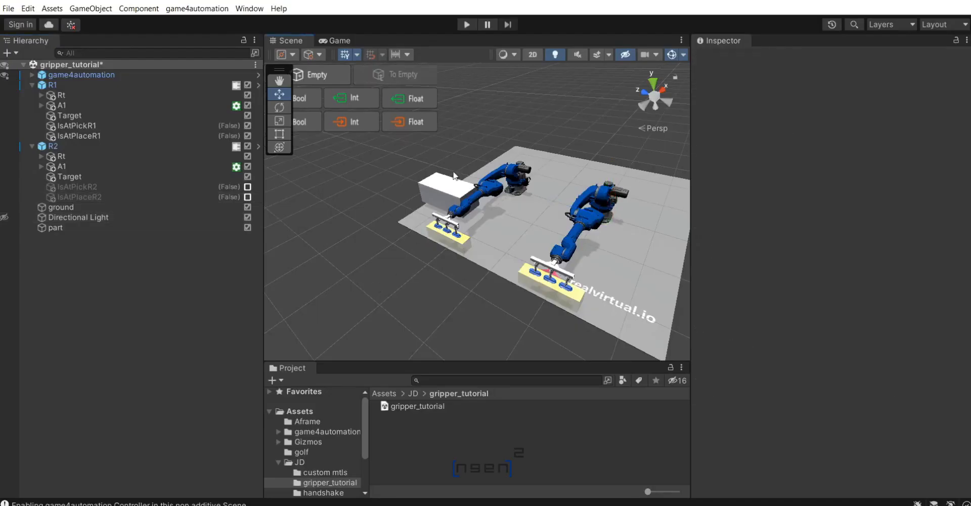
Start the Unity simulation and run MoveJ (HOME_R1), MoveJ (APPROACH_R1) and MoveL (PICK_R1) with robot R1 in the game view.
left_click(467, 25)
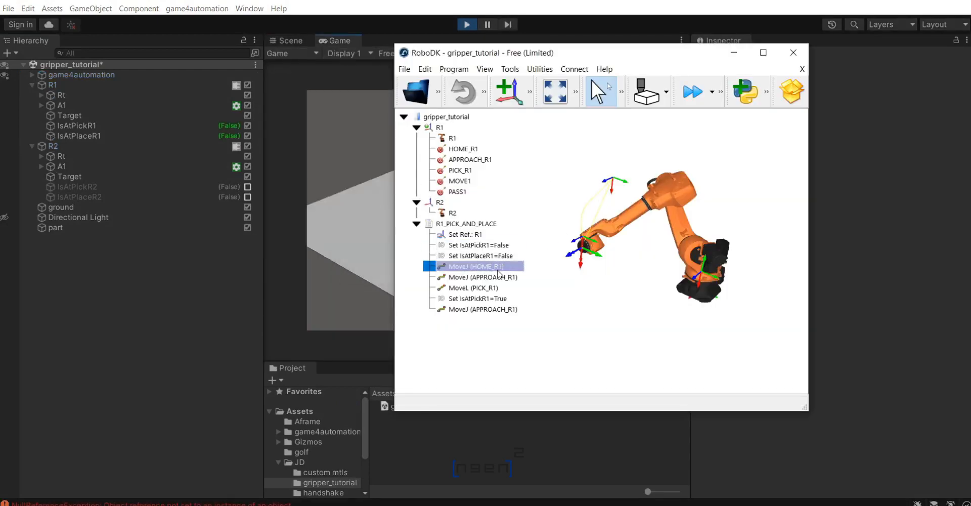
left_click(355, 293)
right_click_drag(312, 291, 296, 291)
right_click_drag(652, 223, 406, 216)
middle_click_drag(349, 283, 421, 312)
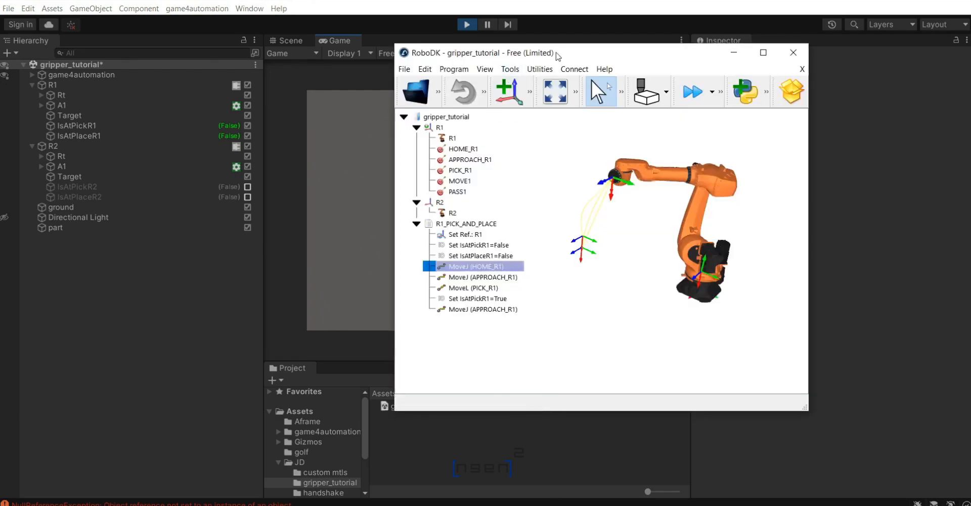
left_click_drag(586, 40, 814, 107)
left_click(733, 332)
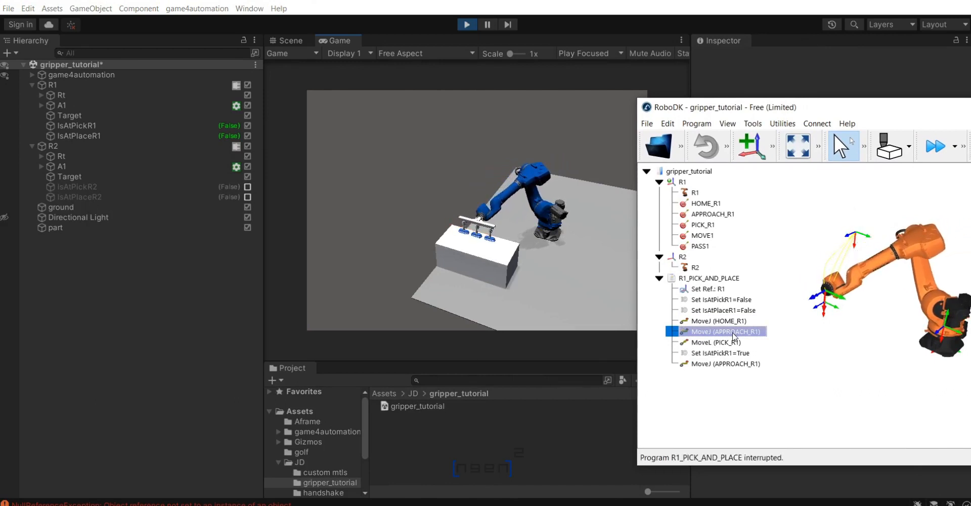
double_click(734, 345)
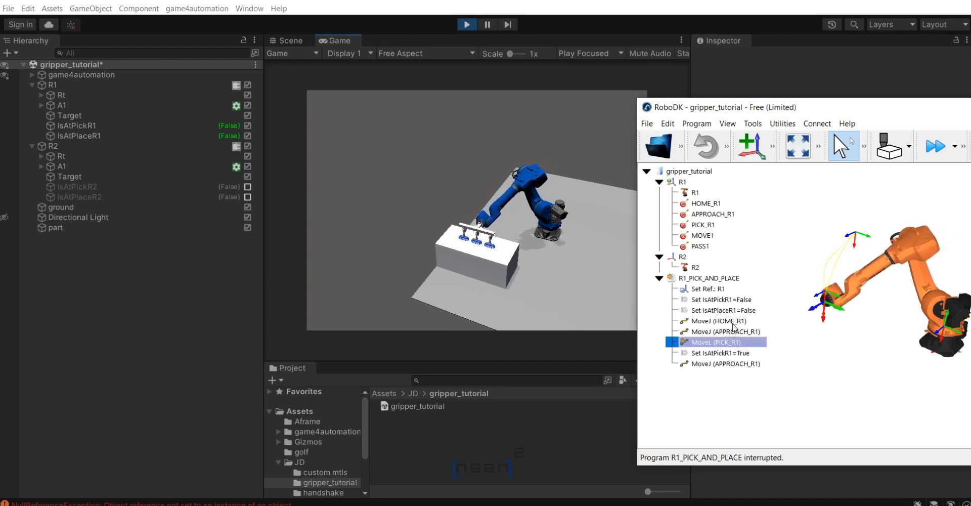
Execute Set IsAtPickR1=False, Set IsAtPickR1=True and the final MoveJ (APPROACH_R1), and check robot R1's pick in the Unity game view.
right_click(734, 302)
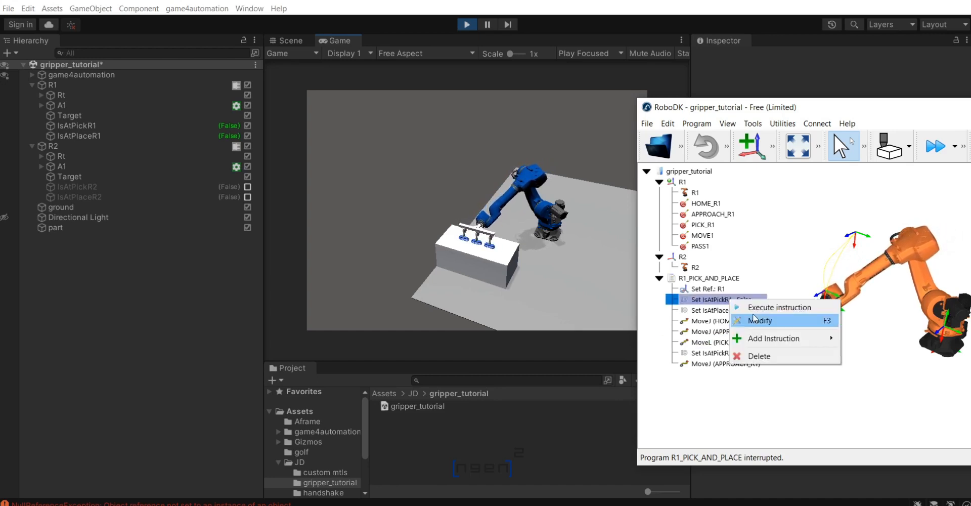
left_click(778, 315)
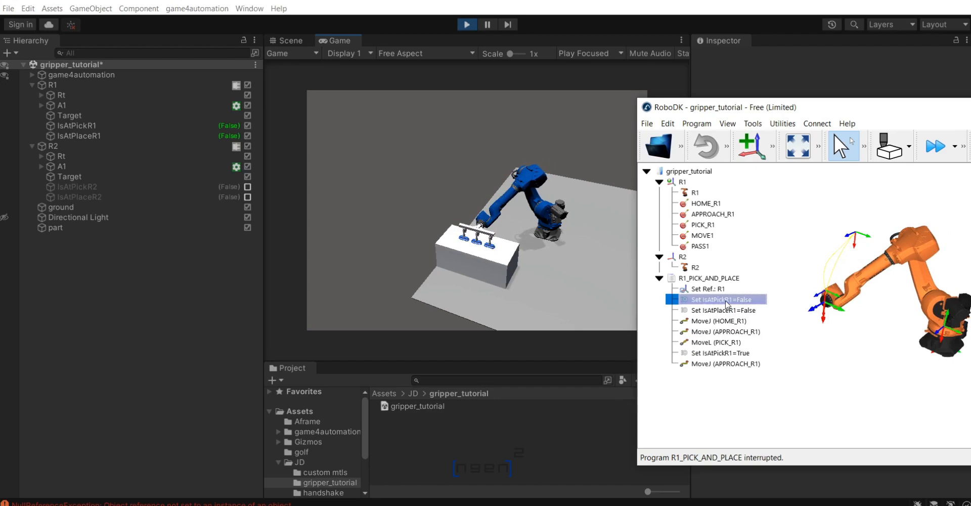
right_click(732, 354)
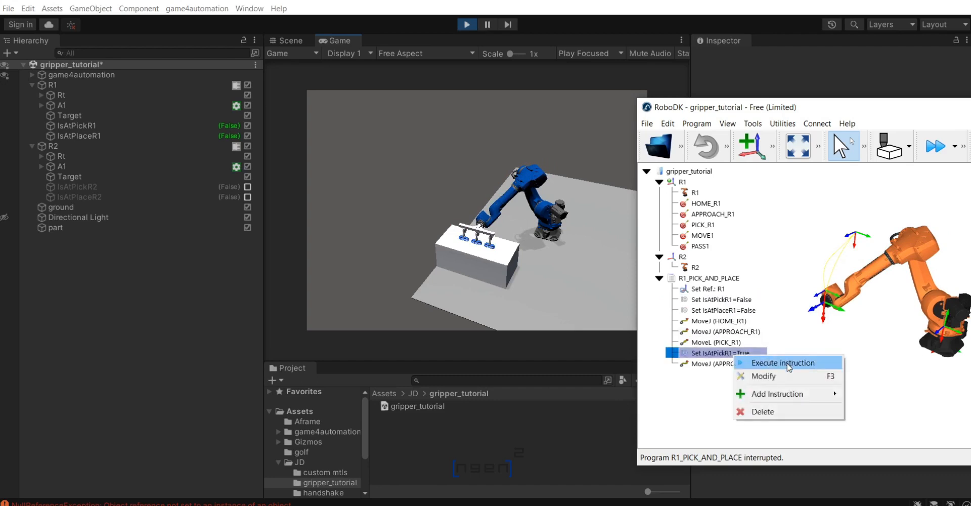
left_click(788, 364)
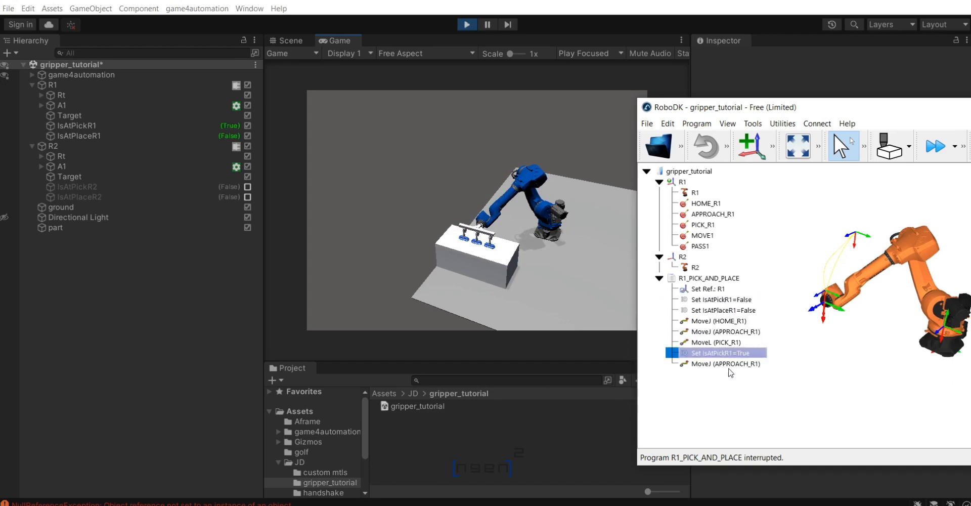
double_click(732, 364)
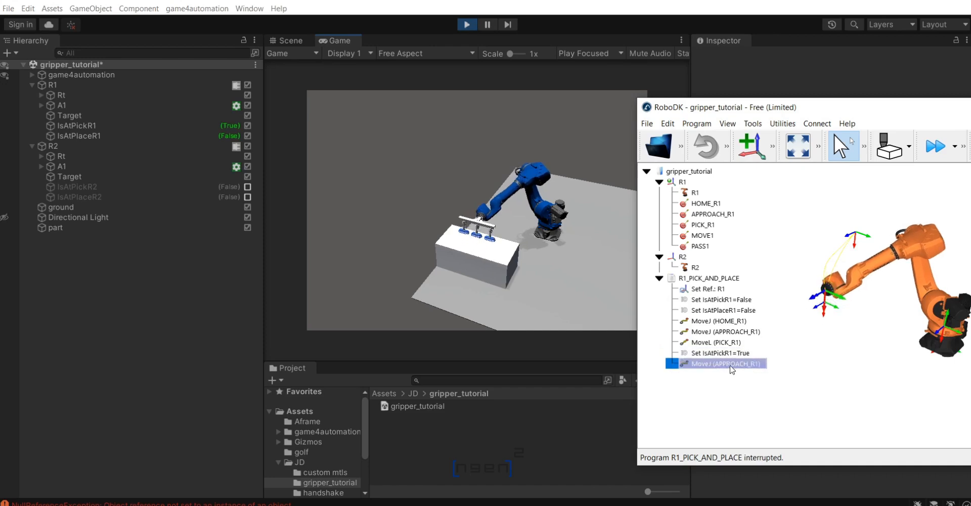
right_click_drag(513, 313, 482, 256)
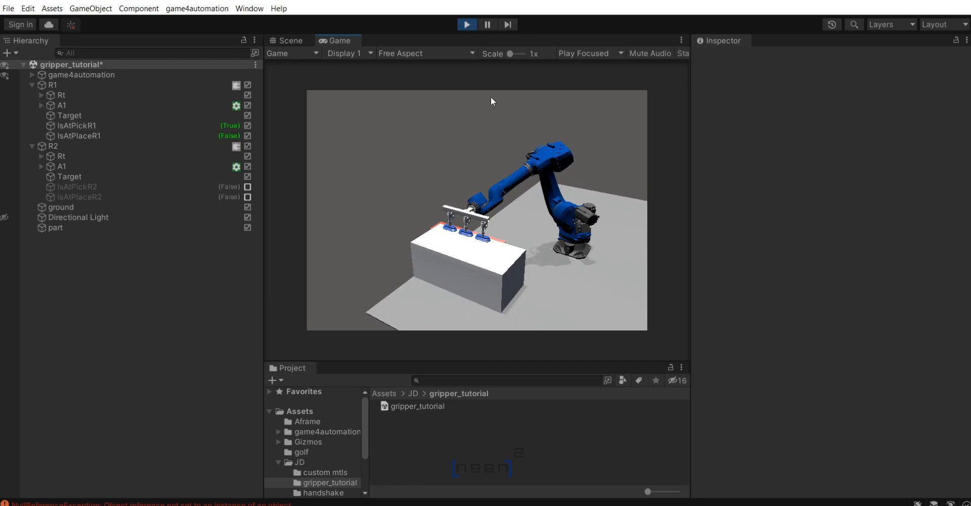
key("alt+Tab")
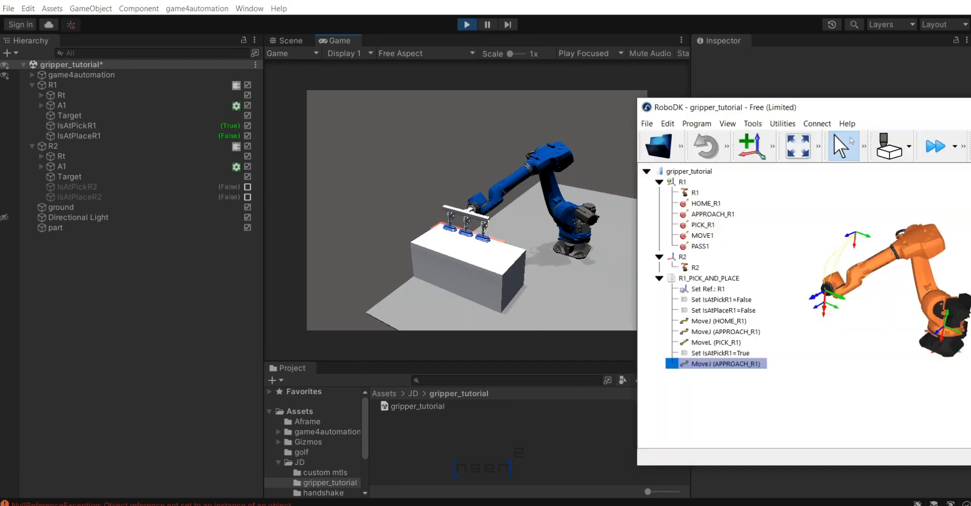
Execute Set IsAtPickR1=False in RoboDK to reset the pick signal and stop the Unity simulation.
right_click(740, 299)
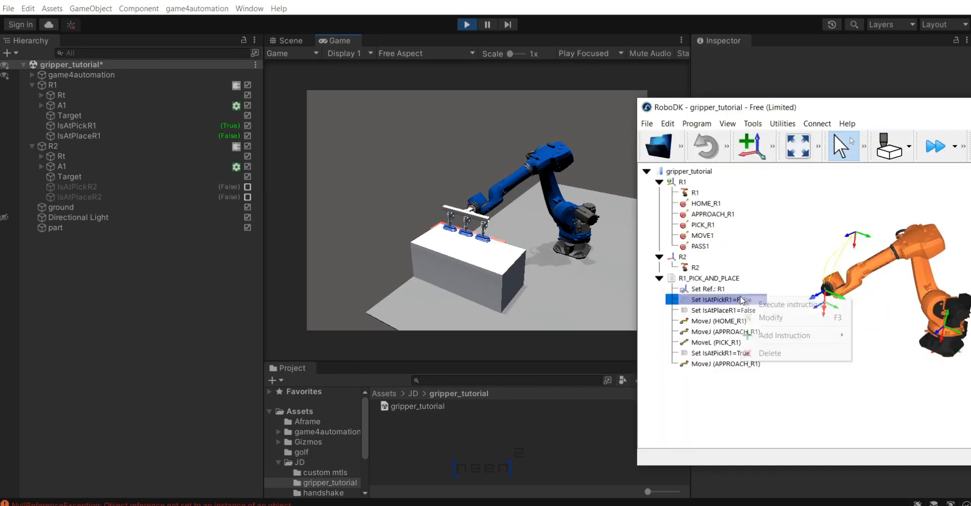
left_click(810, 302)
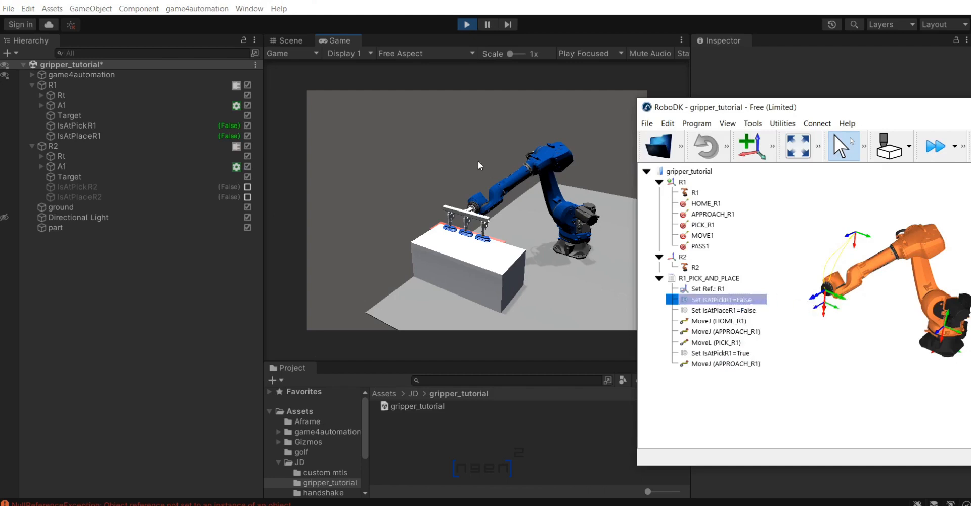
left_click(467, 24)
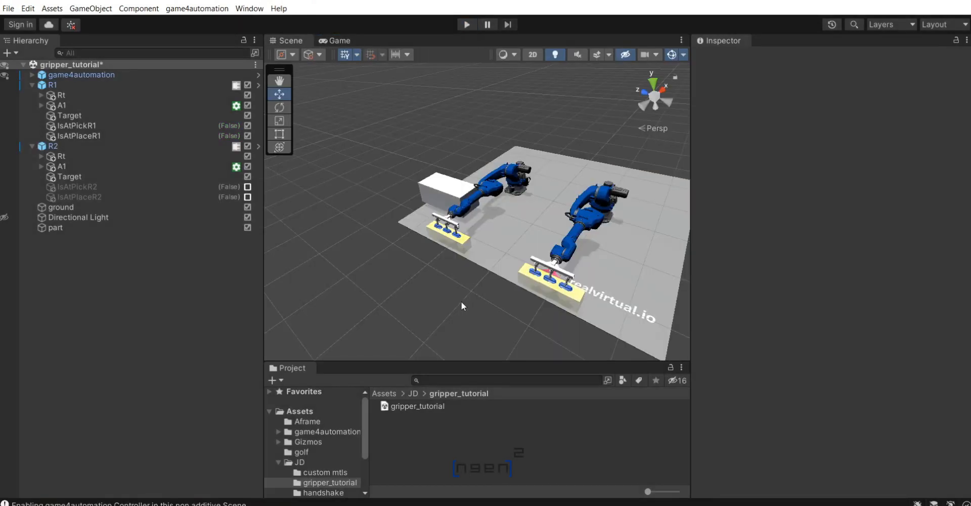
Select the part object and frame it in the scene view.
right_click_drag(462, 302, 483, 274)
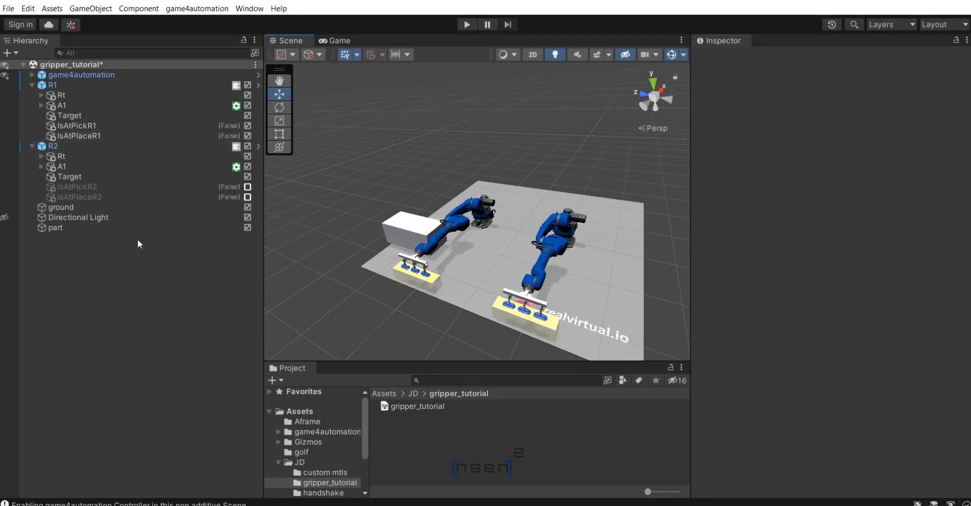
left_click(95, 227)
key("f")
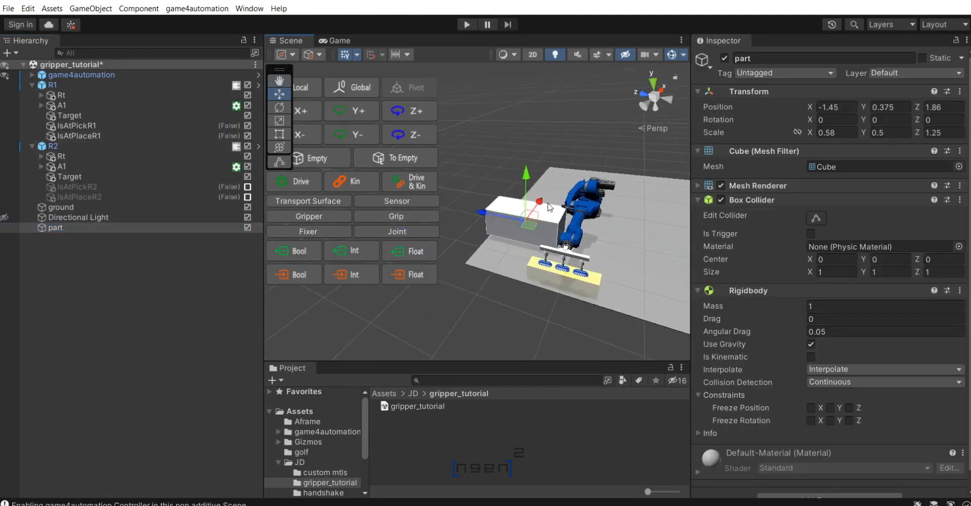
Expand R1's hierarchy through joints A1 to A6 and select the pickzone object under its EOAT.
left_click(42, 105)
left_click(51, 125)
left_click(59, 147)
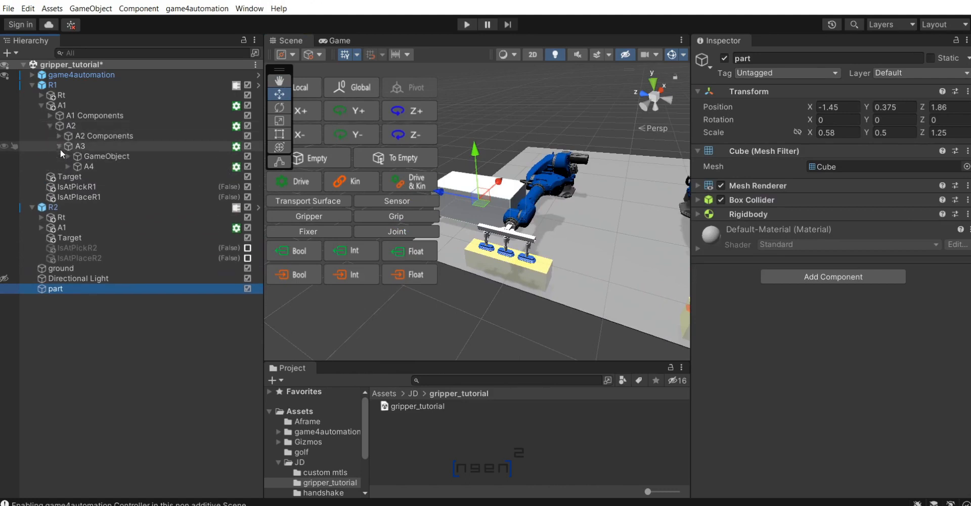
left_click(68, 167)
left_click(76, 187)
left_click(86, 207)
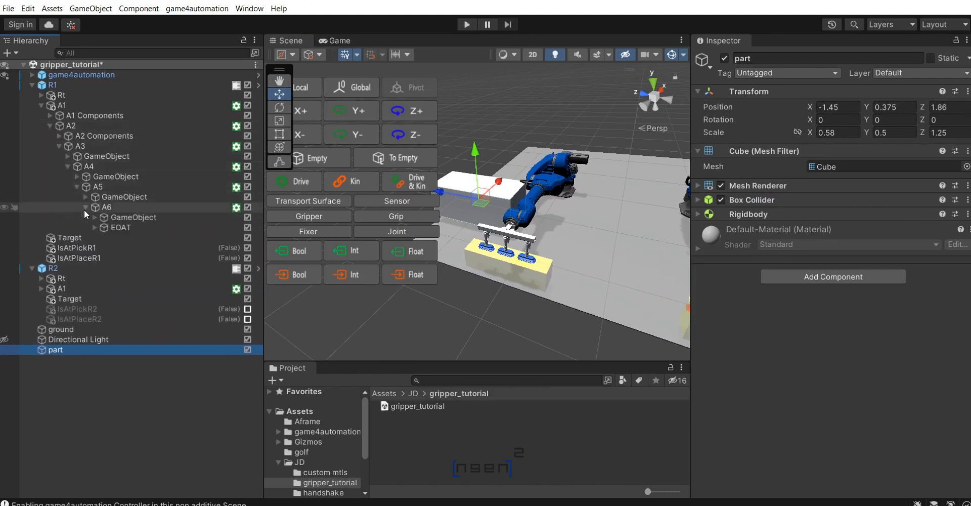
left_click(95, 227)
left_click(129, 249)
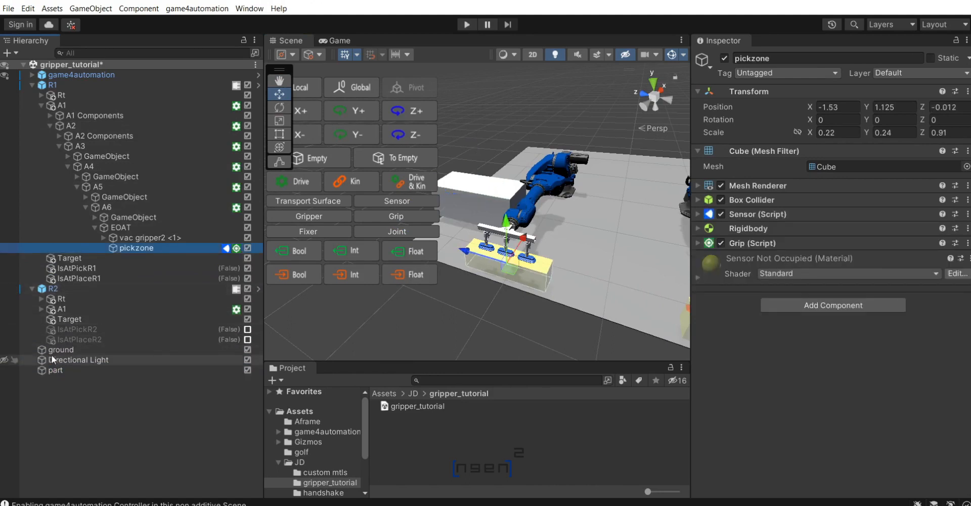
Expand R2's hierarchy through joints A1 to A6 down to the pickzone under its EOAT.
left_click(42, 309)
left_click(51, 330)
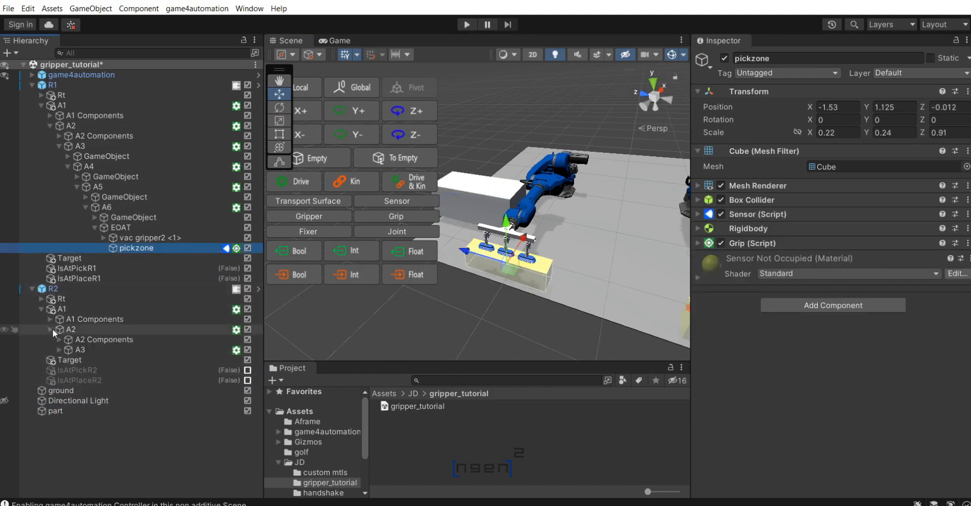
left_click(59, 349)
left_click(67, 370)
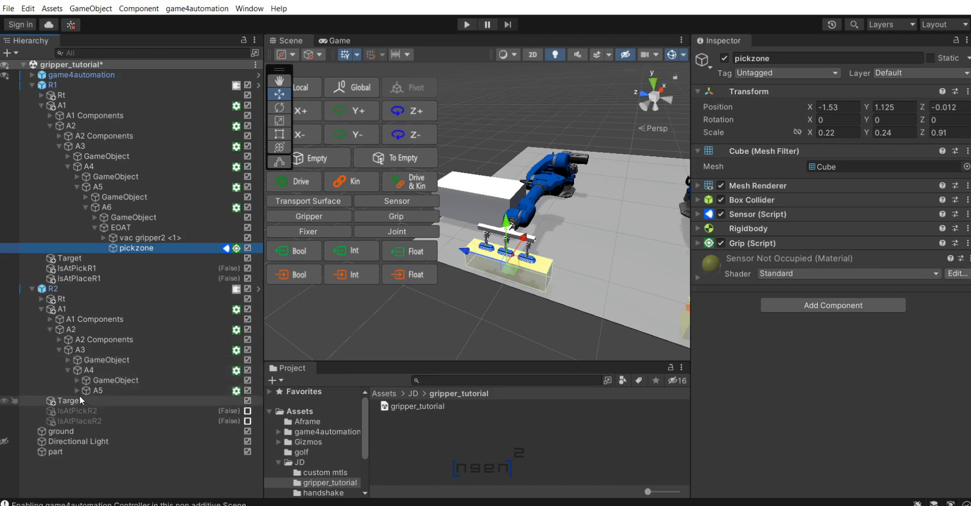
left_click(77, 390)
left_click(86, 410)
left_click(95, 431)
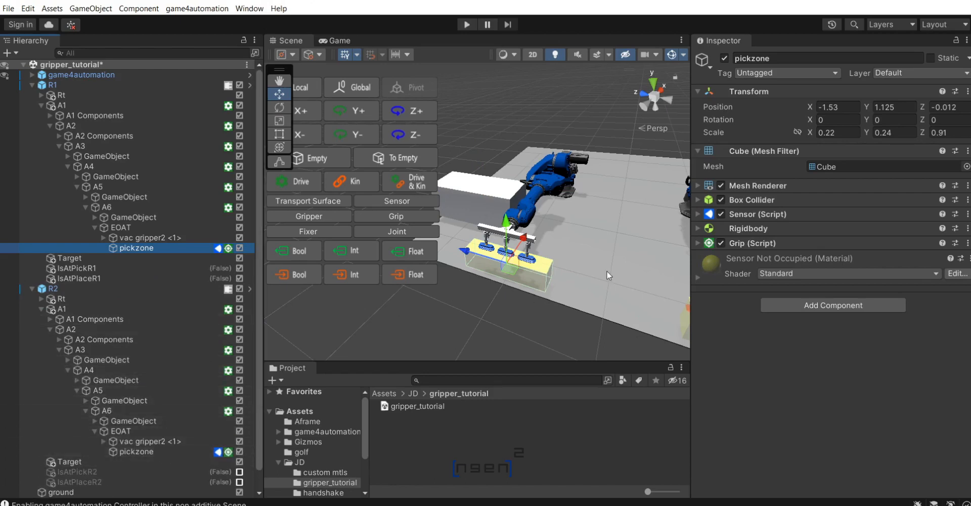
Assign IsAtPickR1 as Signal Pick and IsAtPlaceR1 as Signal Place in the Grip script of R1's pickzone.
scroll(627, 266, "down", 5)
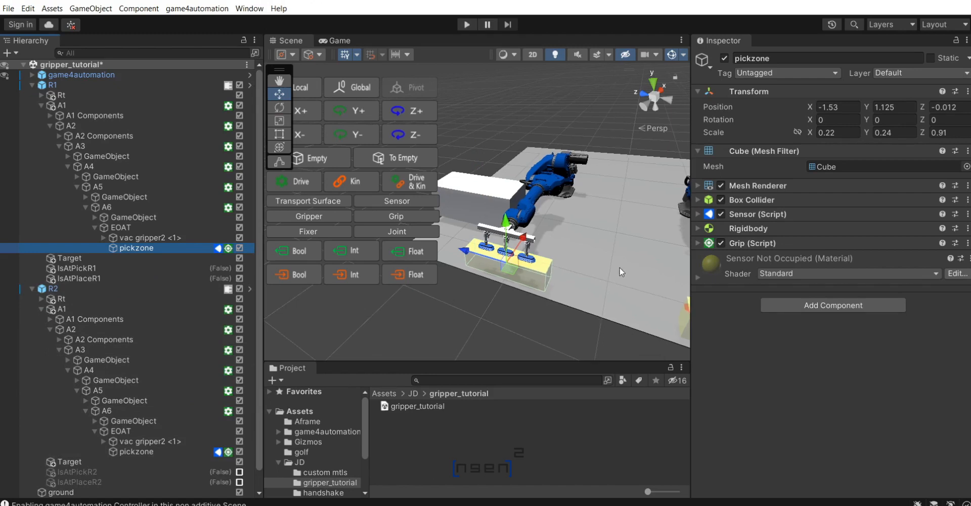
scroll(689, 213, "up", 2)
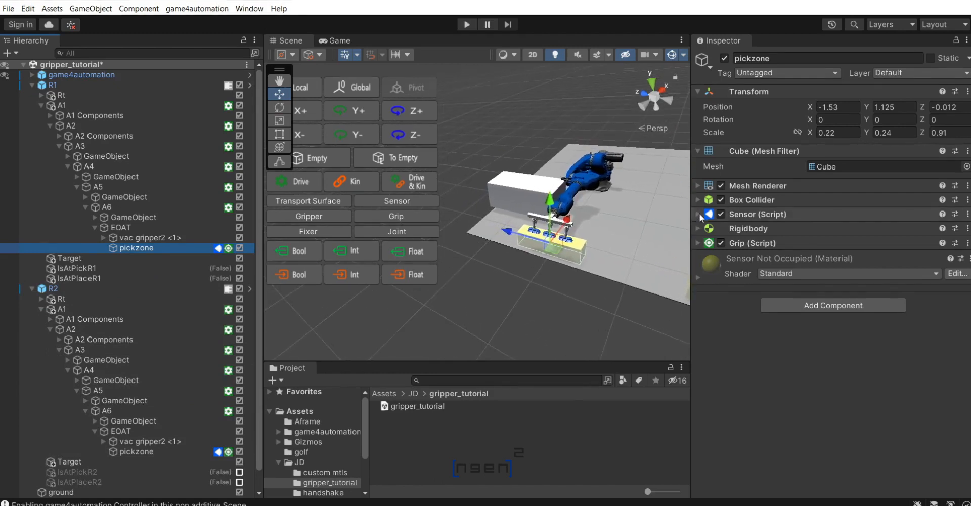
left_click(698, 214)
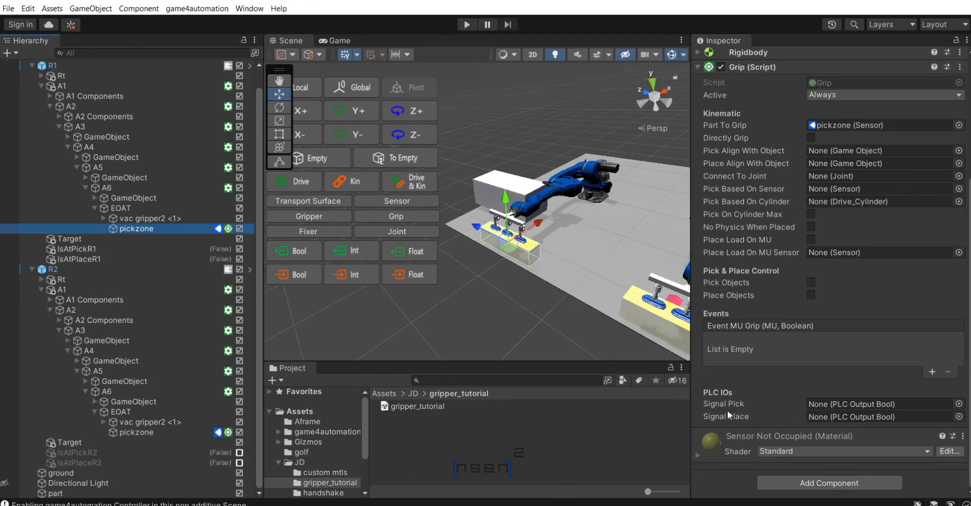
left_click_drag(119, 249, 866, 403)
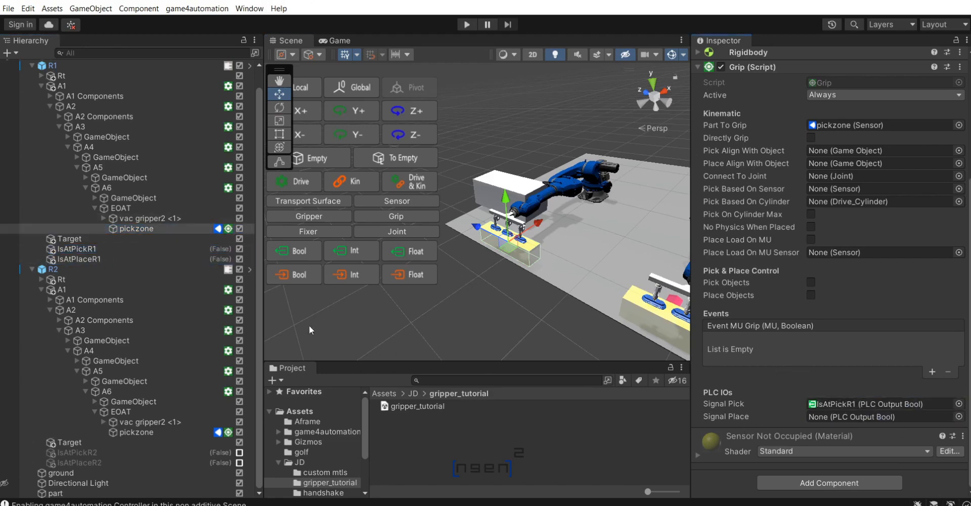
left_click_drag(78, 259, 863, 421)
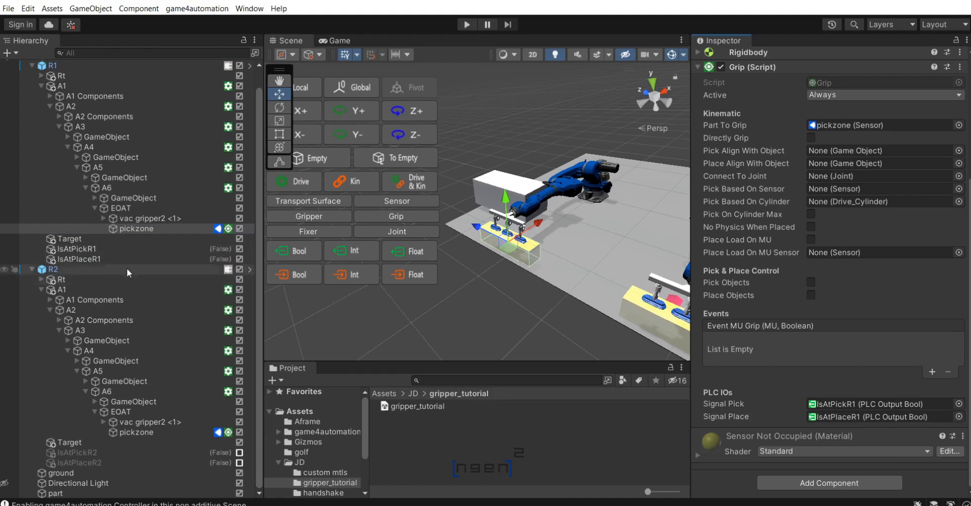
Inspect the IsAtPickR1 and IsAtPlaceR1 signal objects and review their links in the Grip script of R1's pickzone.
left_click(98, 248)
left_click(140, 229)
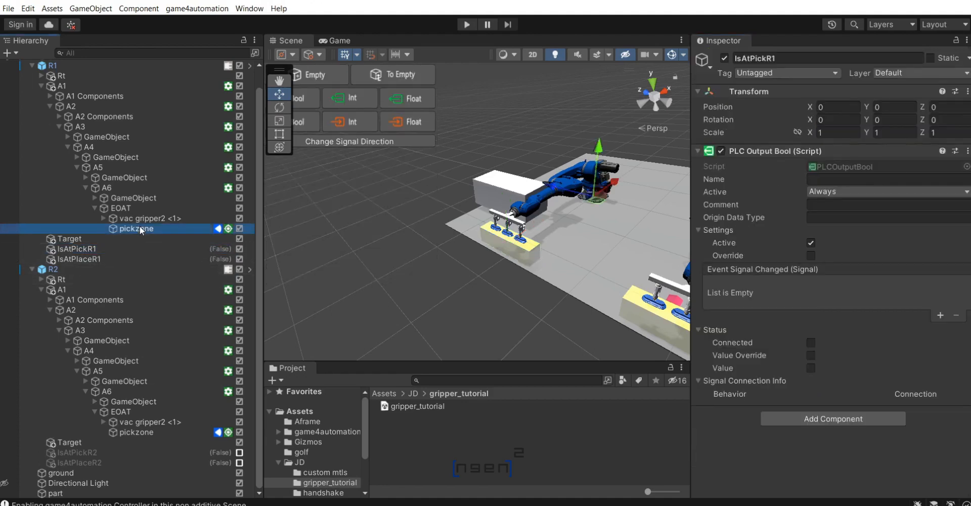
scroll(766, 396, "down", 5)
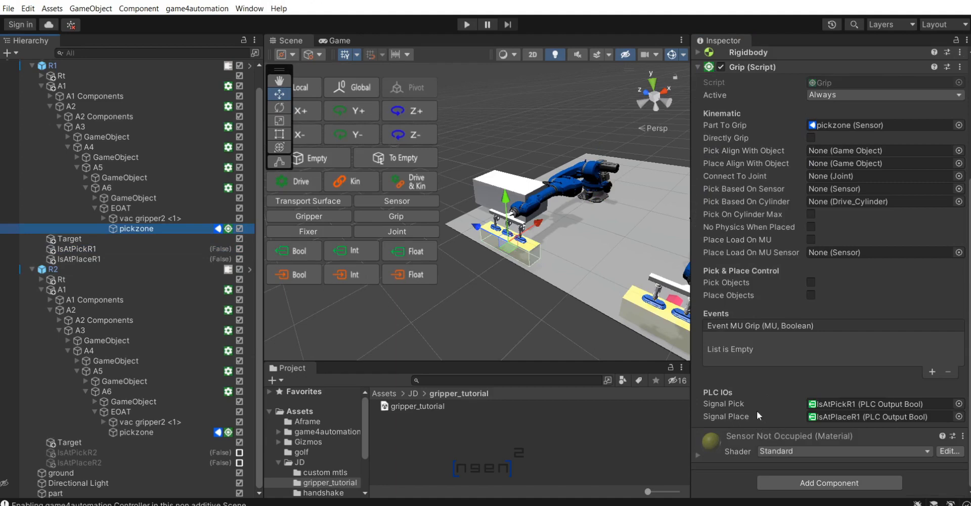
left_click(114, 259)
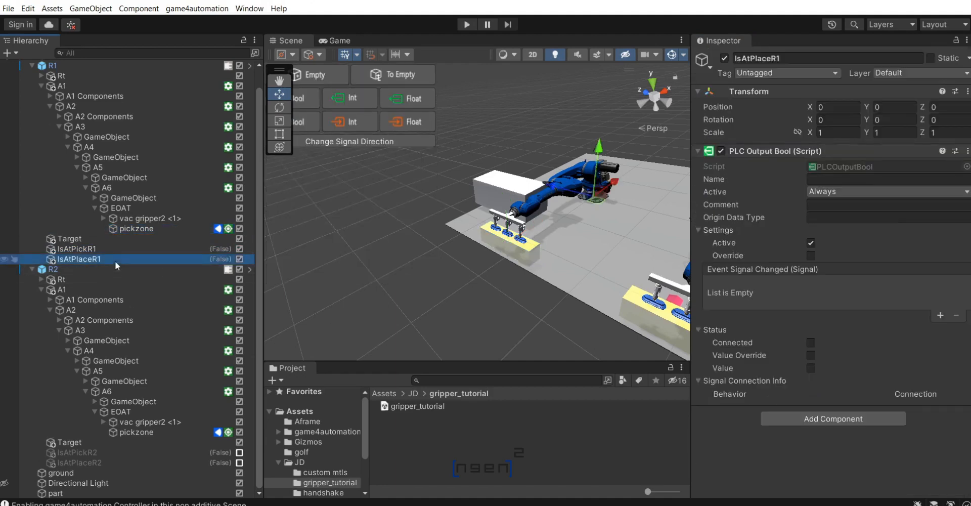
left_click(134, 229)
scroll(718, 402, "down", 5)
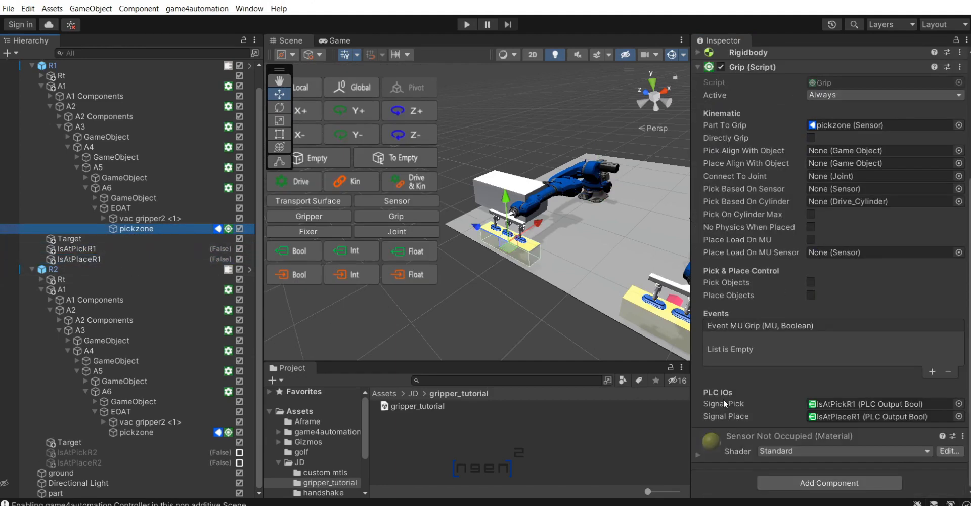
Assign IsAtPickR2 as Signal Pick and IsAtPlaceR2 as Signal Place in the Grip script of R2's pickzone.
left_click(161, 433)
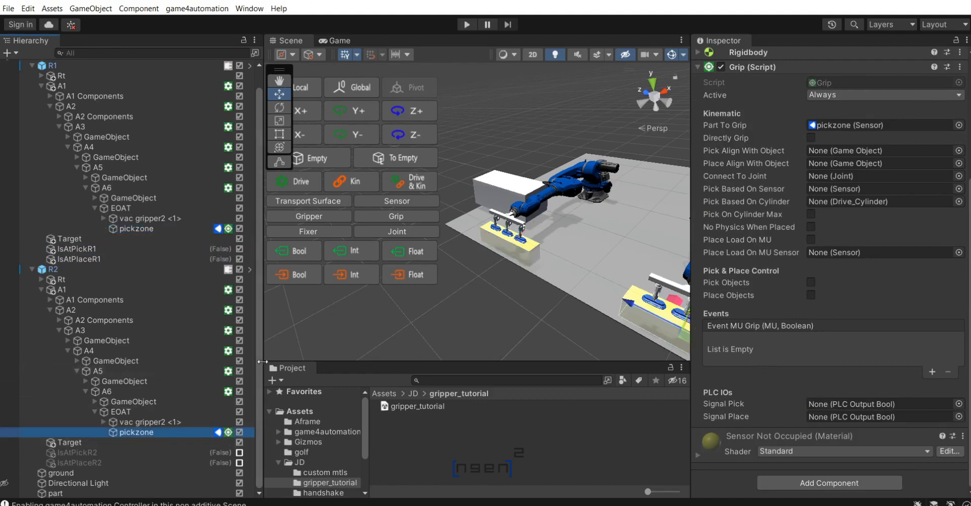
left_click(864, 403)
left_click_drag(864, 404, 864, 404)
left_click_drag(814, 433, 845, 415)
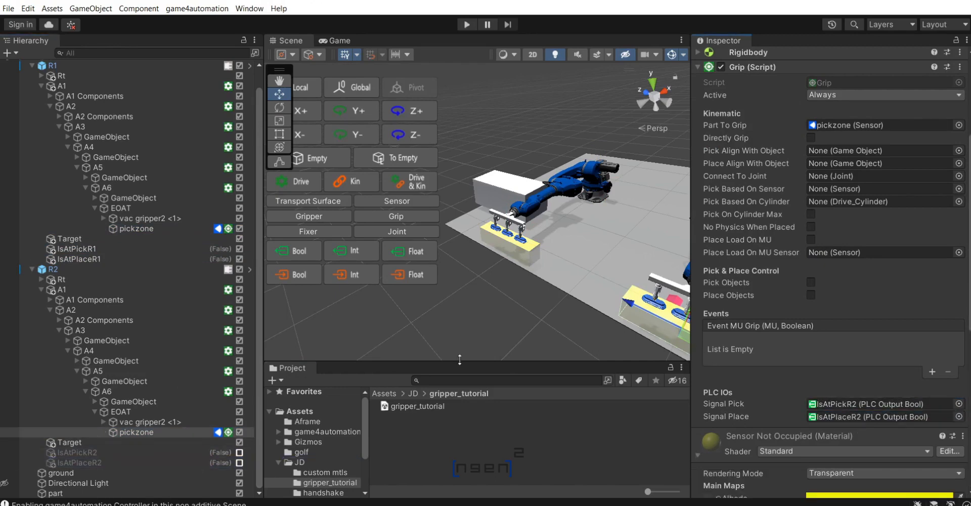
left_click(443, 320)
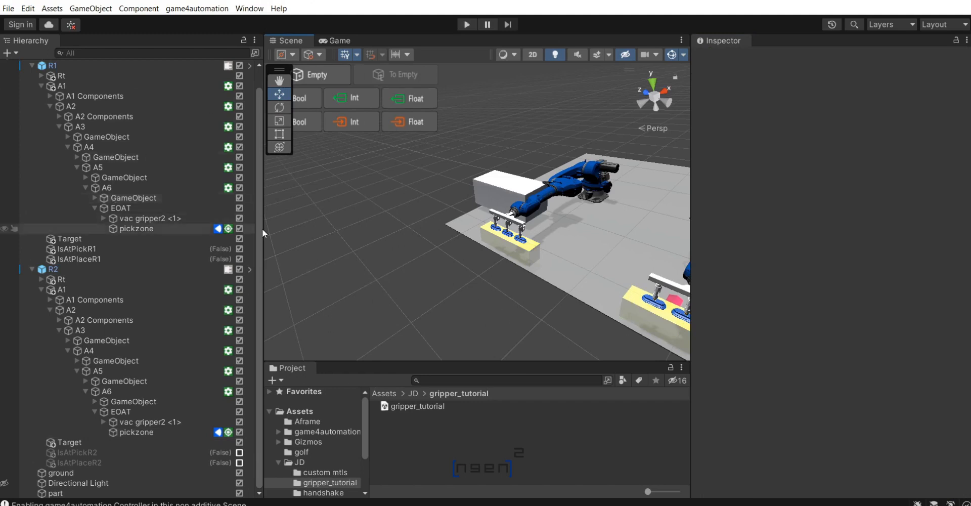
Start the Unity simulation, turn the game view towards robot R1 and the part, and switch to RoboDK.
left_click(467, 24)
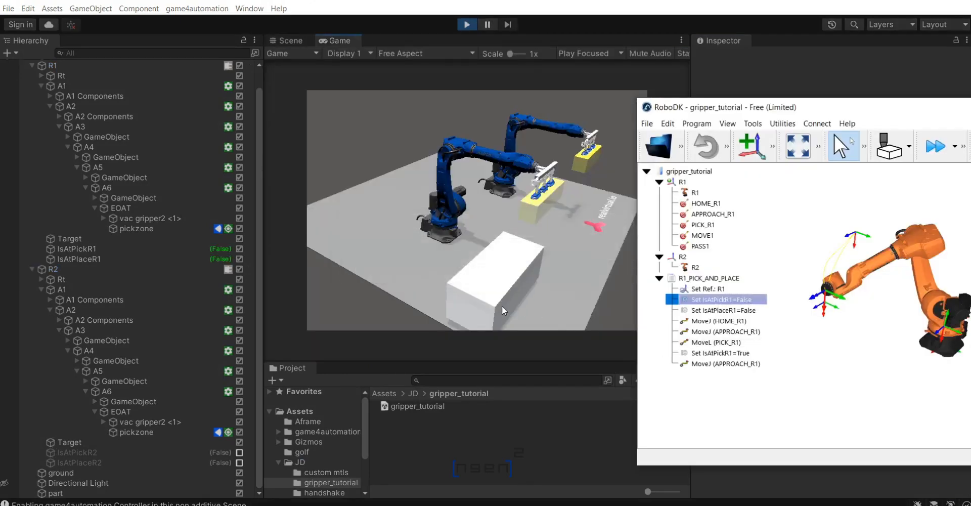
right_click_drag(557, 280, 385, 259)
left_click(359, 505)
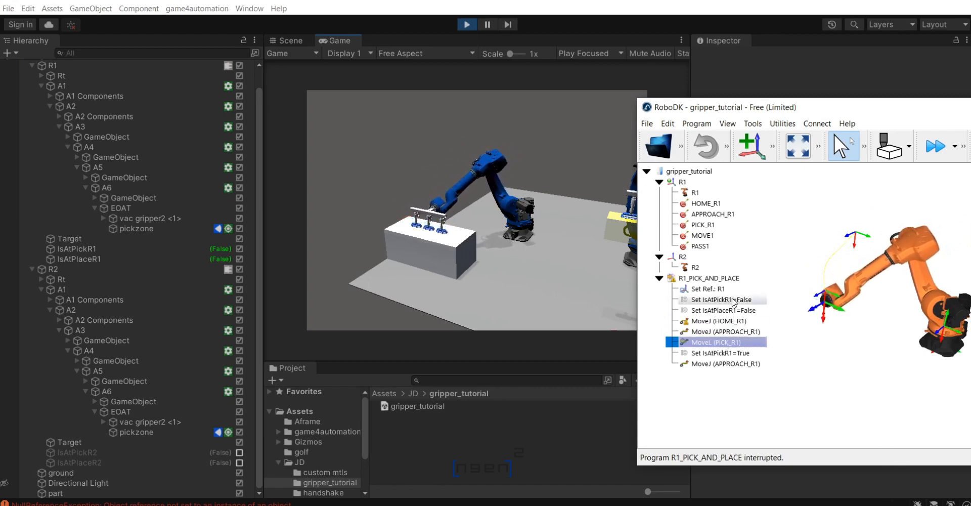
Execute Set IsAtPickR1=False and Set IsAtPlaceR1=False to reset robot R1's gripper signals.
right_click(734, 302)
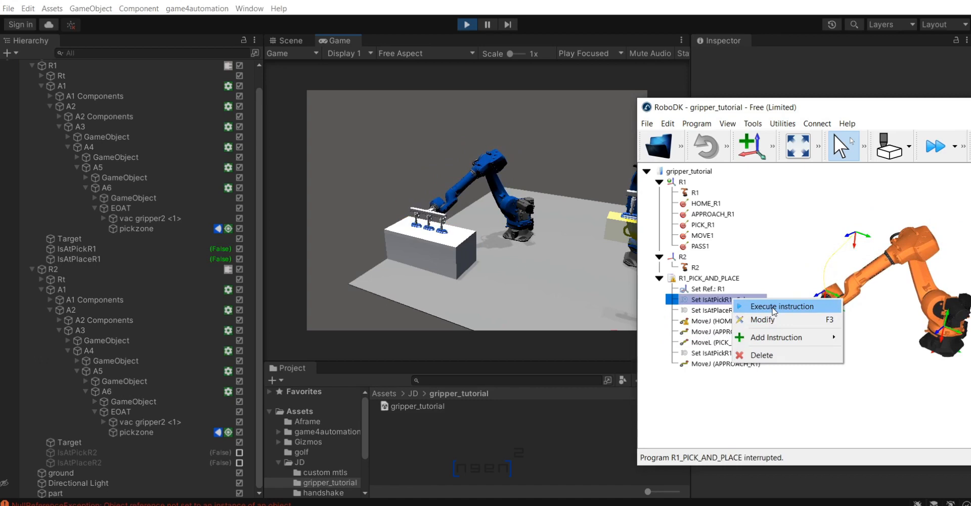
left_click(774, 310)
right_click(758, 311)
left_click(764, 315)
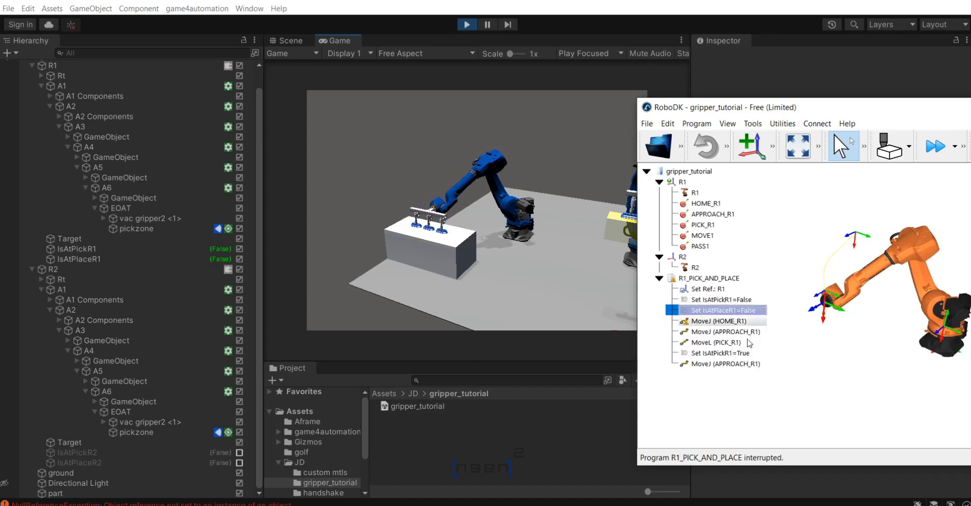
Execute Set IsAtPickR1=True and the final MoveJ (APPROACH_R1) to test whether robot R1 lifts the part.
right_click(742, 355)
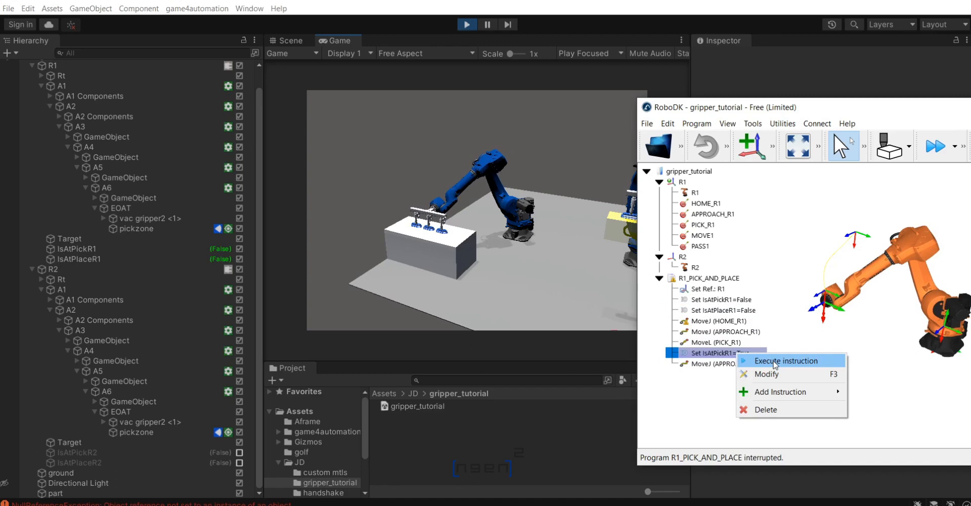
left_click(798, 366)
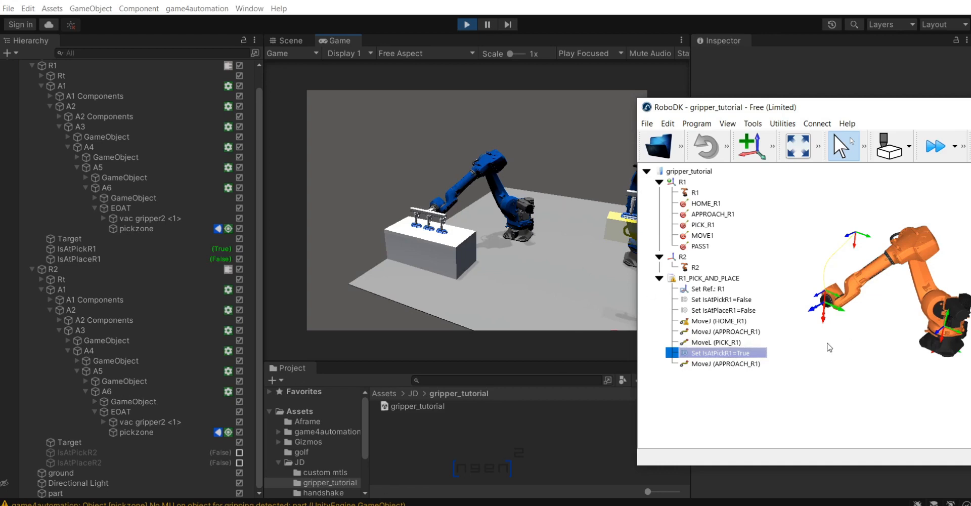
double_click(729, 366)
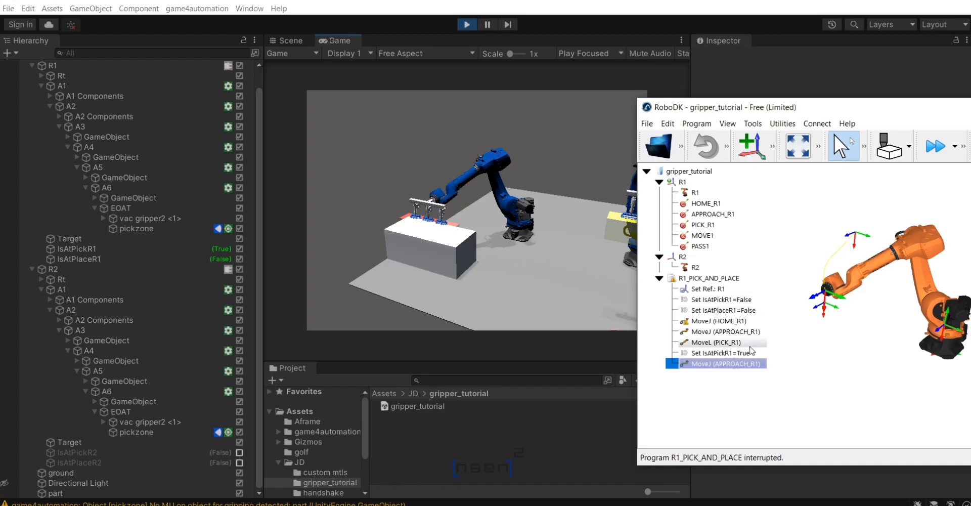
Reset the pick signal with Set IsAtPickR1=False and end the Unity simulation.
right_click(727, 299)
left_click(765, 303)
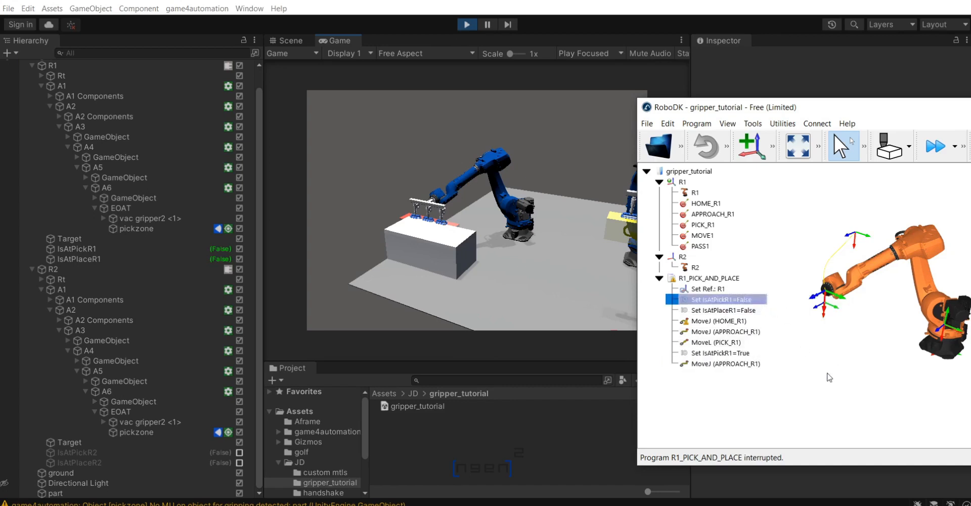
left_click(466, 25)
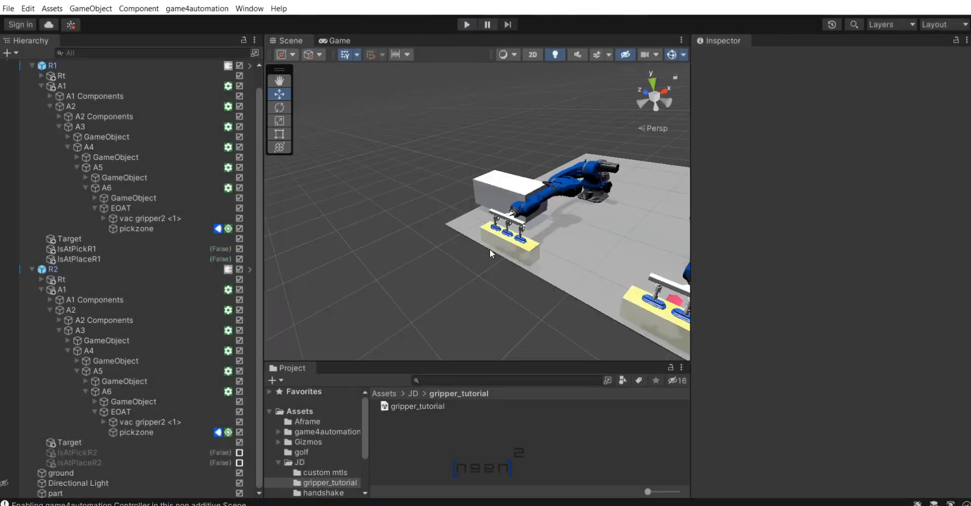
Add the MU script component to the part and look through its settings.
scroll(479, 250, "up", 6)
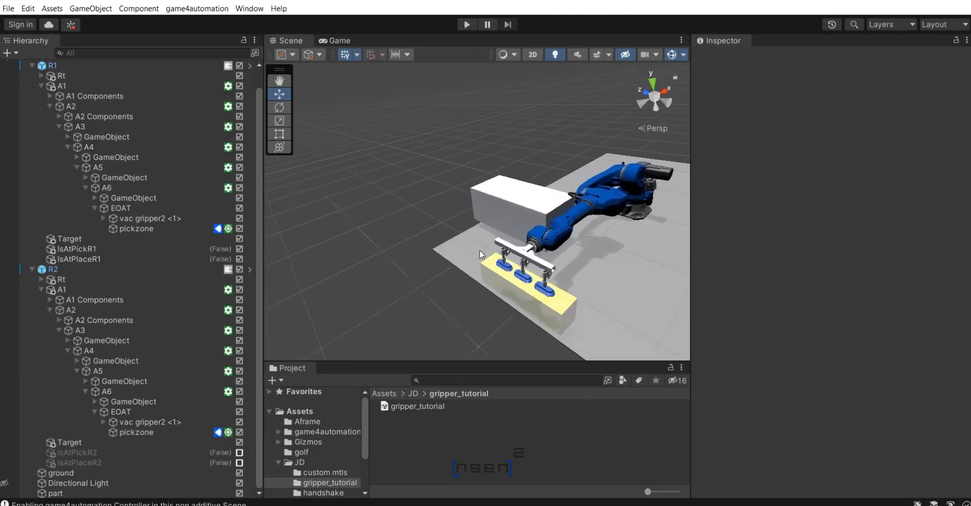
left_click(522, 260)
scroll(522, 261, "down", 2)
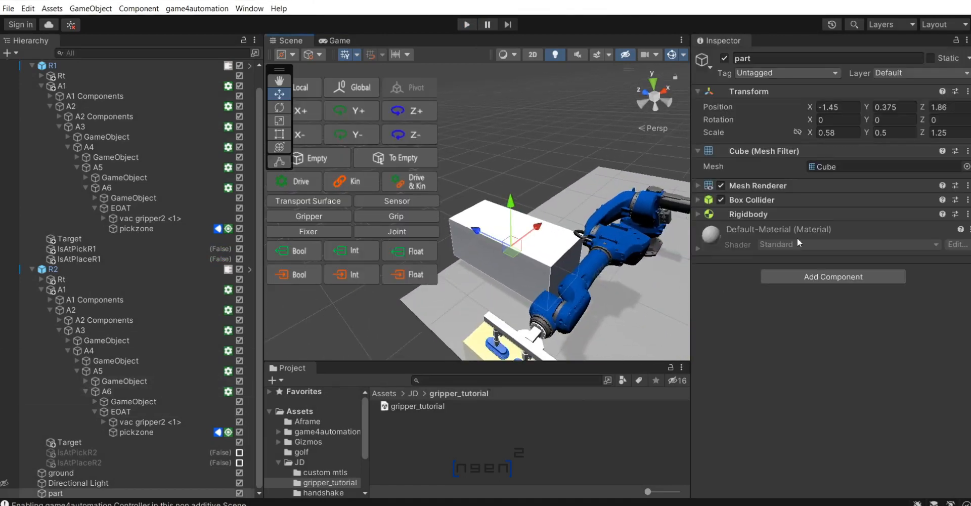
left_click(852, 277)
type("mu")
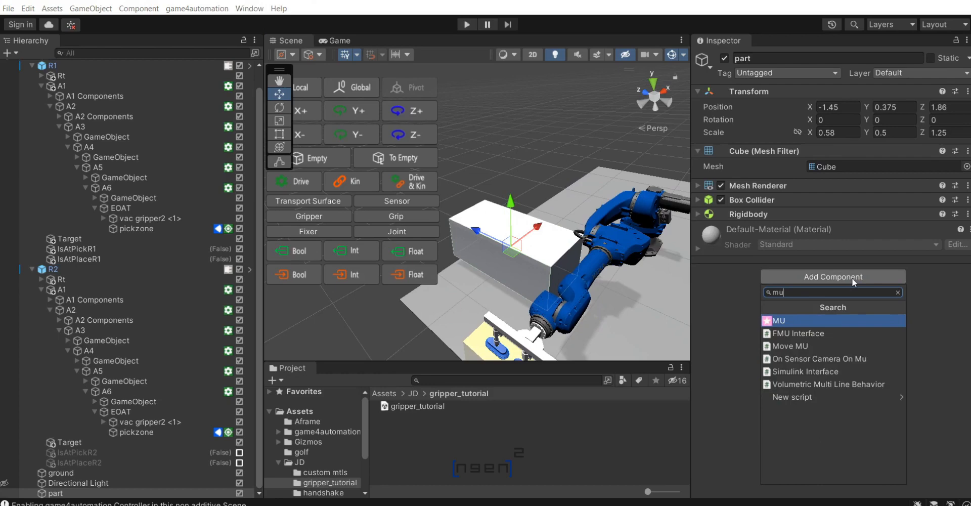
key("Return")
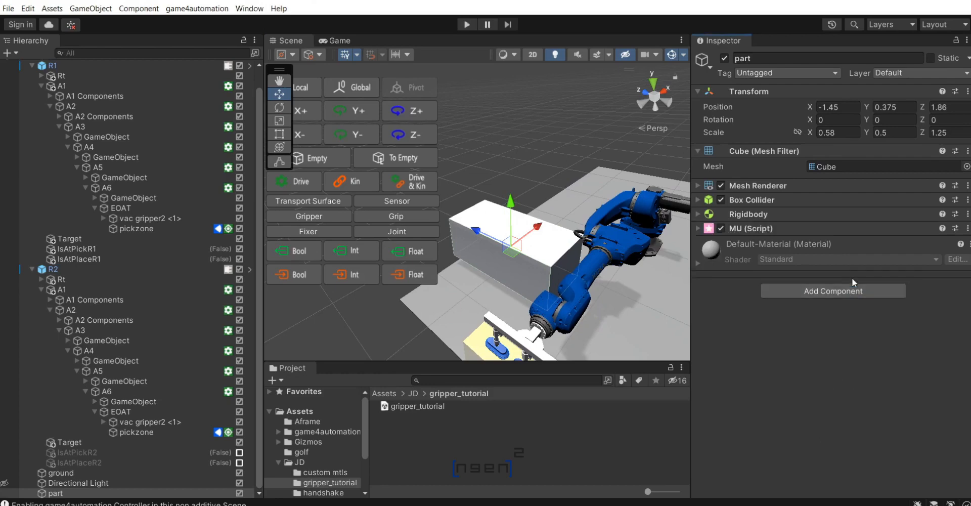
left_click(697, 228)
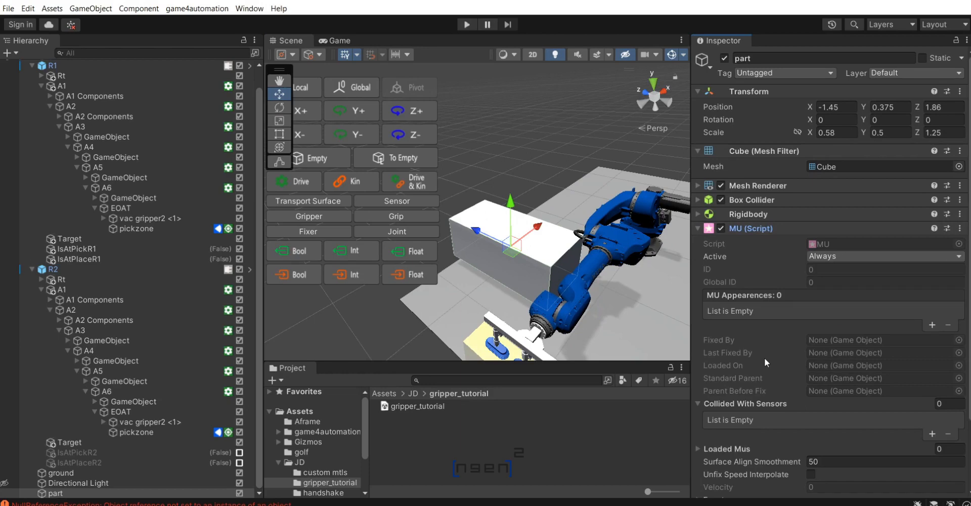
scroll(764, 357, "down", 4)
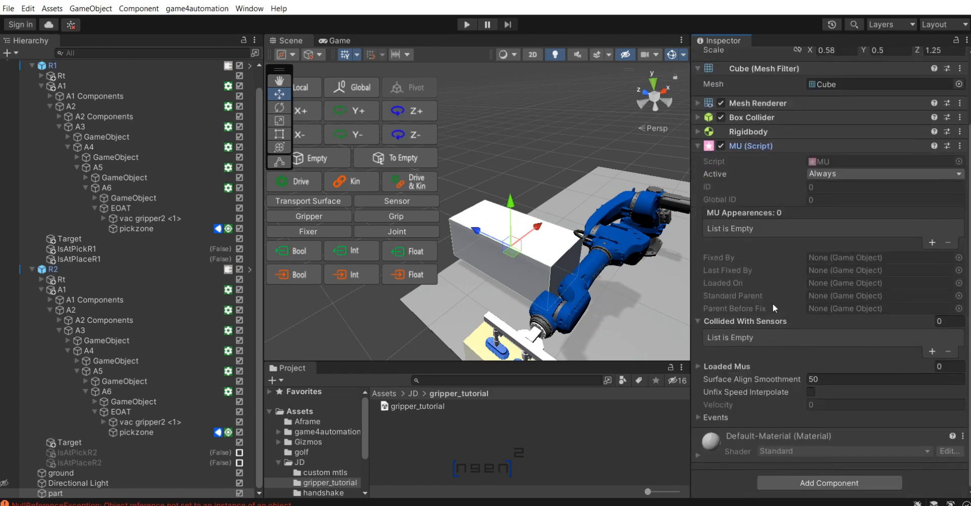
scroll(772, 302, "up", 4)
left_click(698, 227)
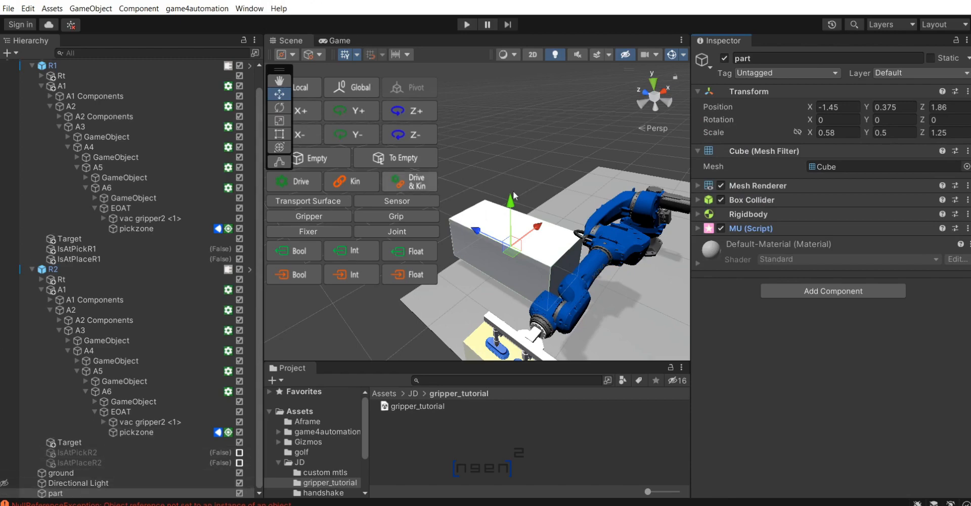
Assign the part to the g4a SensorMU layer and robot R1's pickzone to the g4a Sensor layer.
left_click(931, 73)
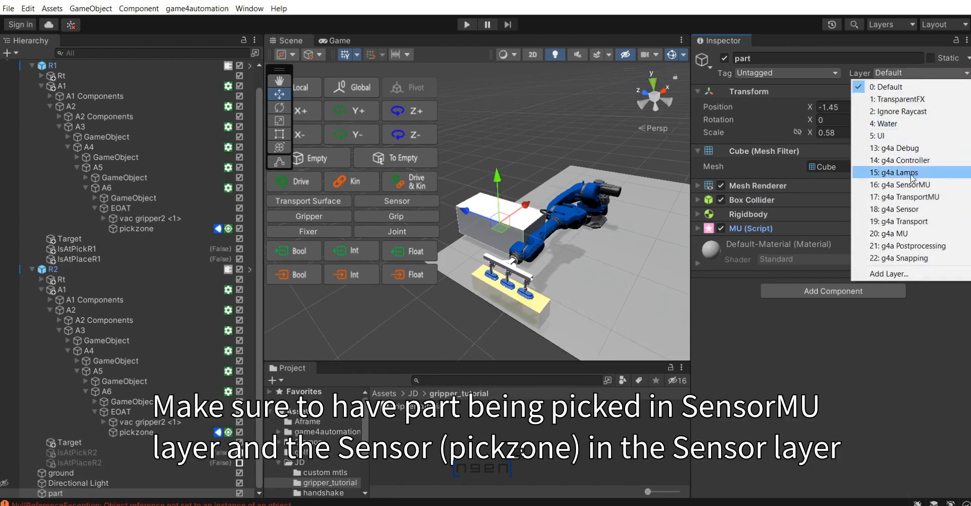
left_click(895, 185)
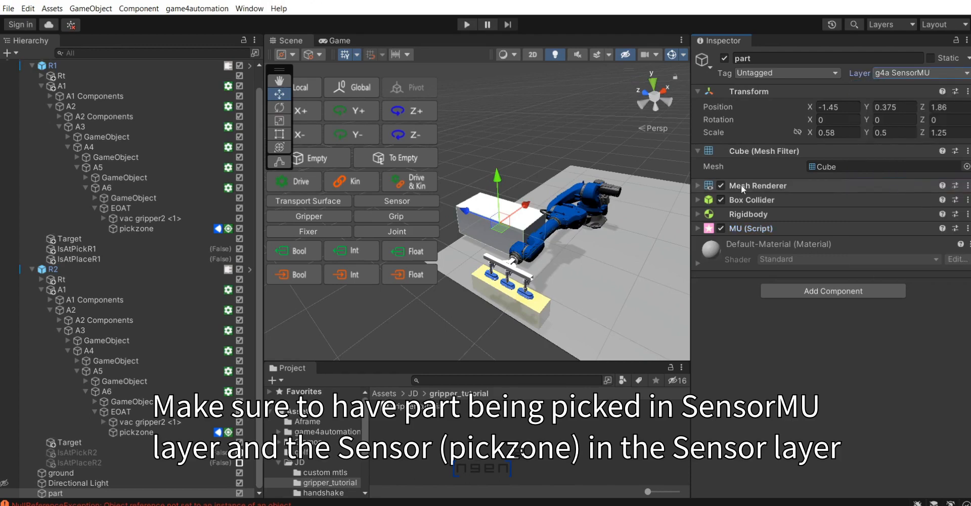
left_click(297, 273)
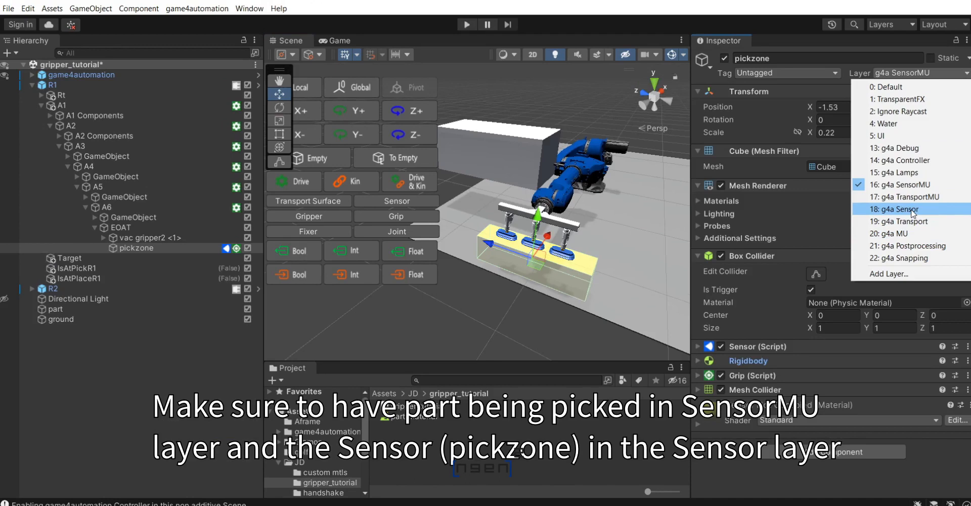
left_click(895, 209)
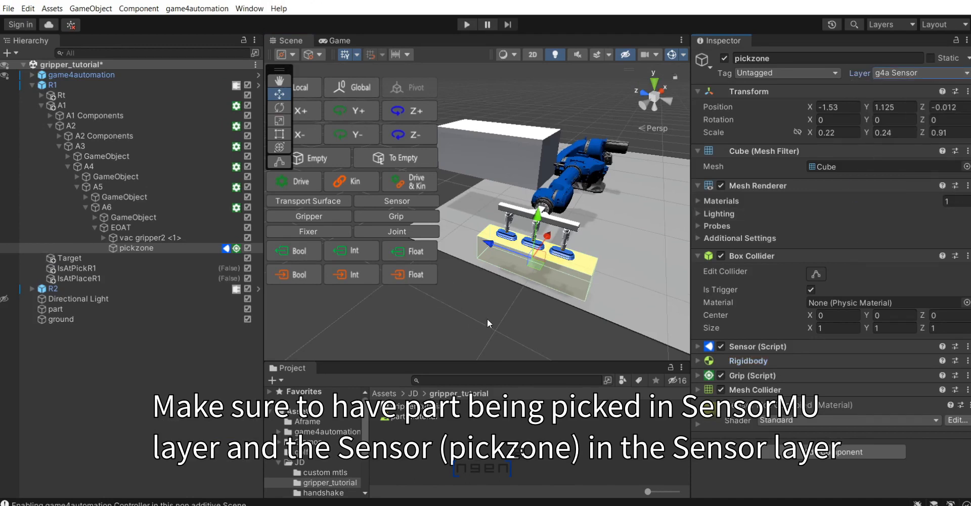
Start the Unity simulation, switch to RoboDK, and execute MoveJ (APPROACH_R1) and MoveL (PICK_R1).
key("ctrl+p")
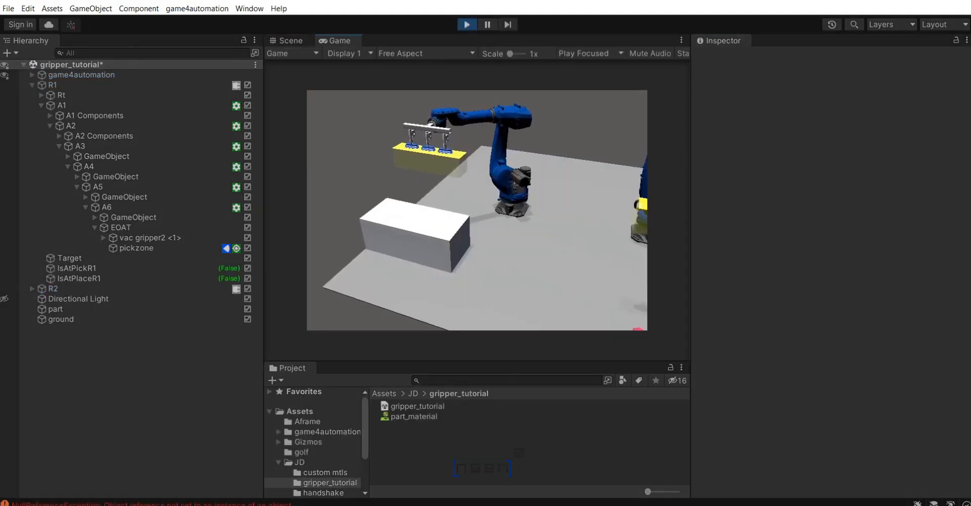
key("alt+Tab")
left_click(671, 295)
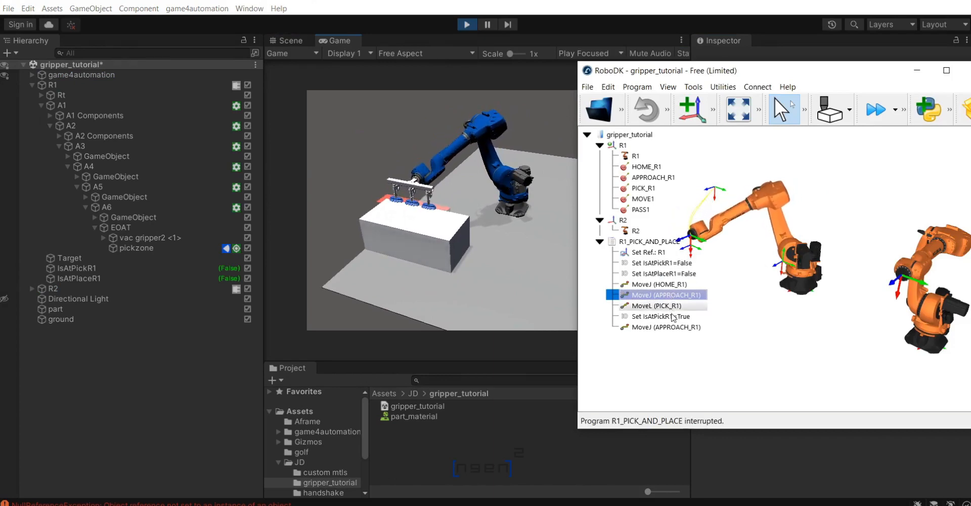
left_click(676, 306)
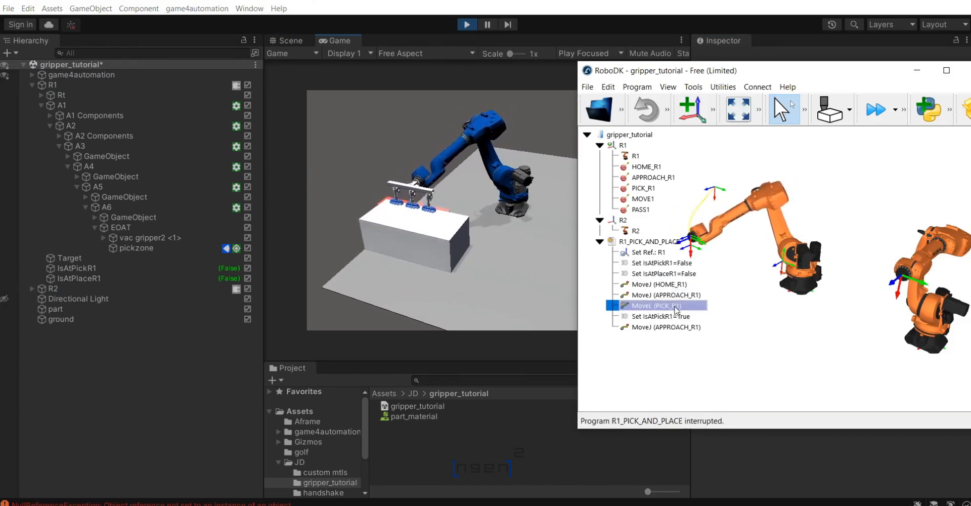
left_click(388, 451)
key("alt+Tab")
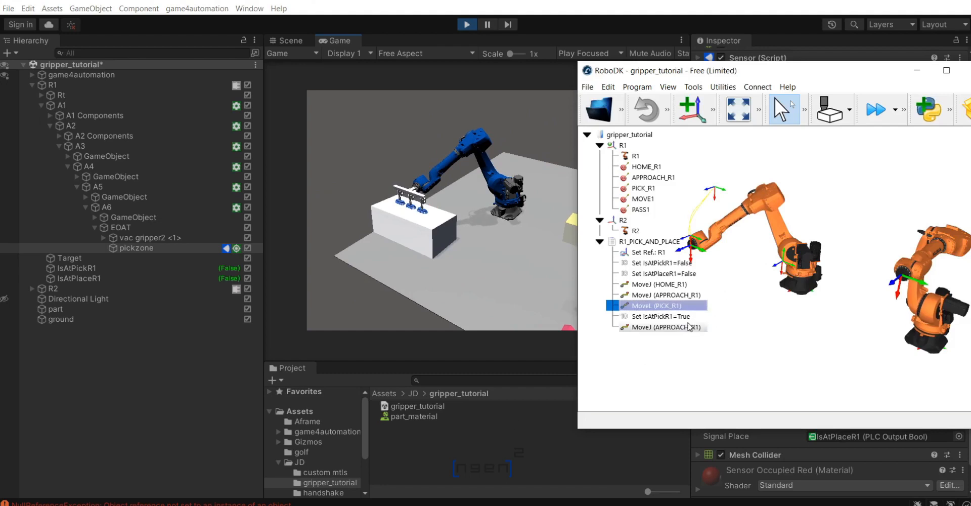
Execute Set IsAtPickR1=False and Set IsAtPlaceR1=False to clear robot R1's gripper signals before picking.
right_click(673, 264)
left_click(713, 268)
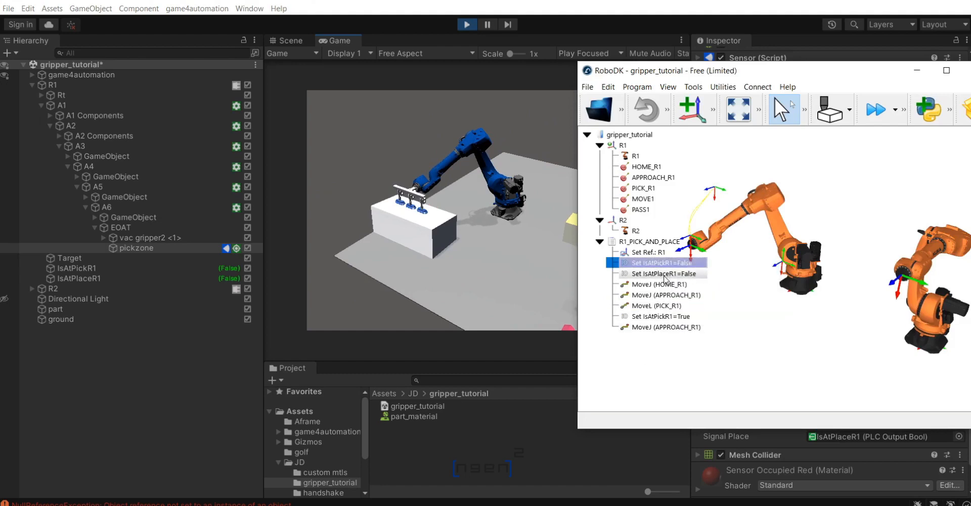
right_click(667, 274)
left_click(710, 282)
Execute Set IsAtPickR1=True and the final MoveJ (APPROACH_R1) to grip the part and lift it with robot R1.
right_click(657, 316)
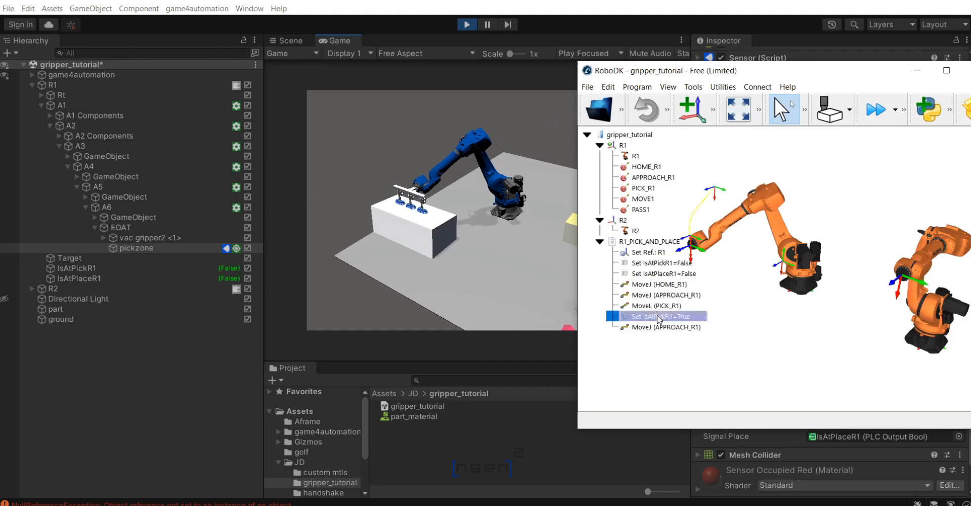
left_click(707, 327)
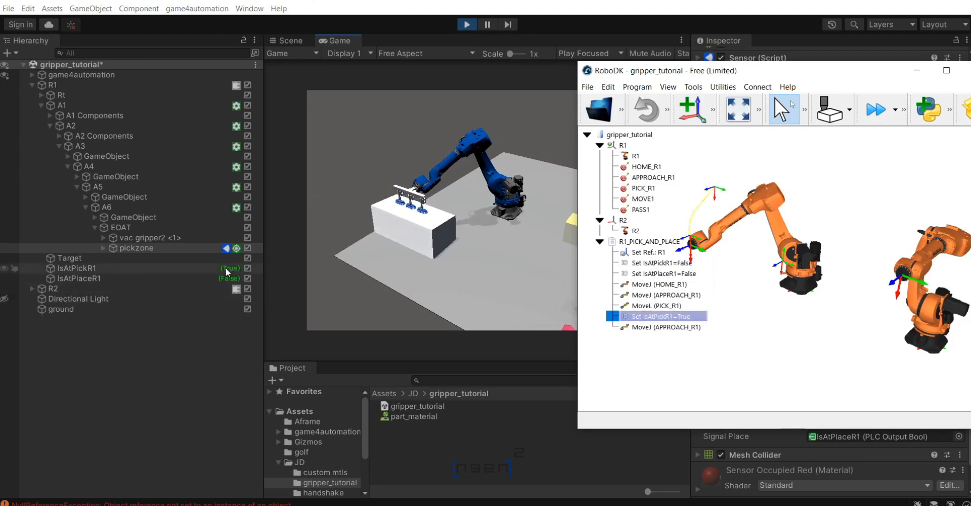
double_click(684, 328)
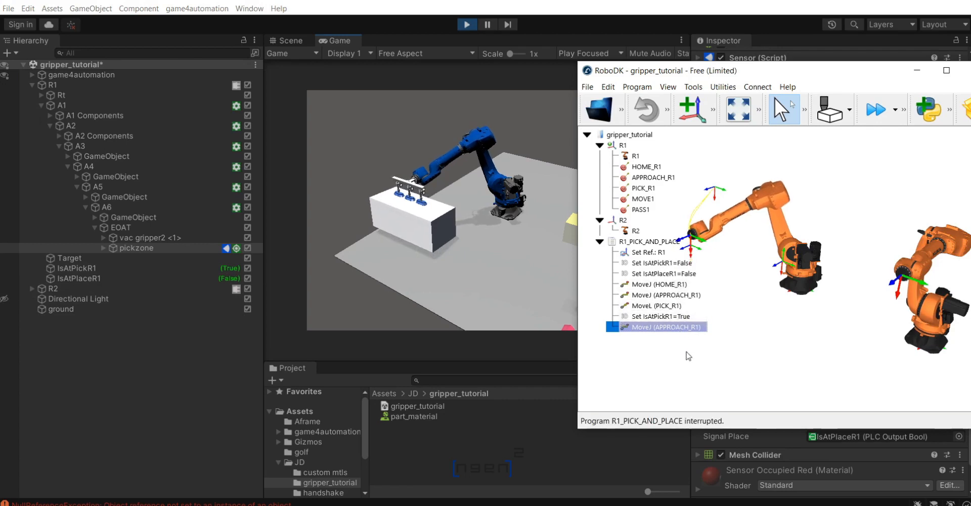
left_click(673, 358)
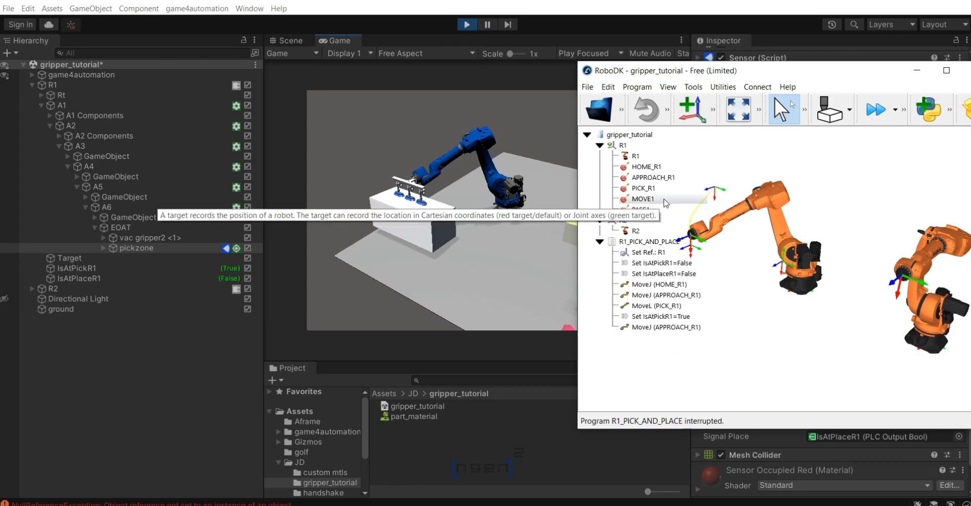
Add MoveJ instructions for the MOVE1 and PASS1 targets to the end of the R1_PICK_AND_PLACE program.
left_click_drag(661, 199, 656, 217)
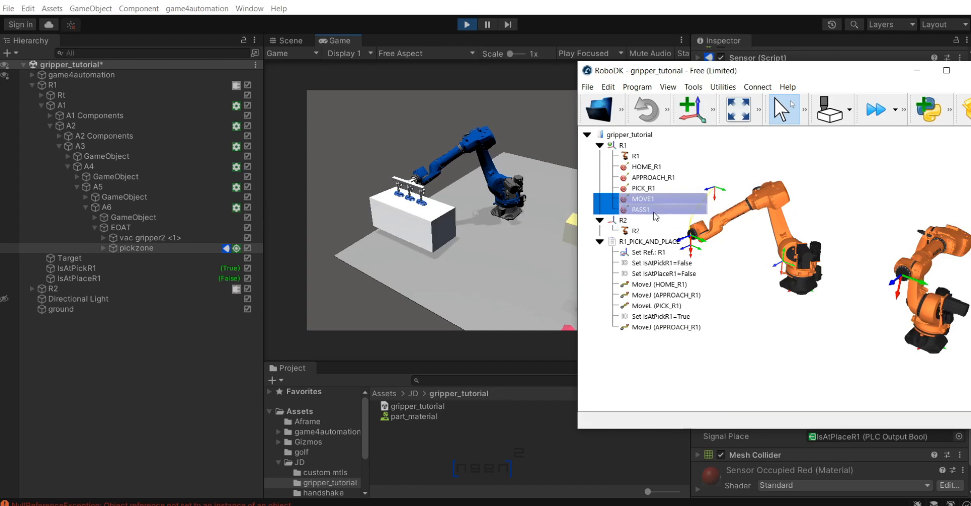
left_click_drag(656, 217, 644, 245)
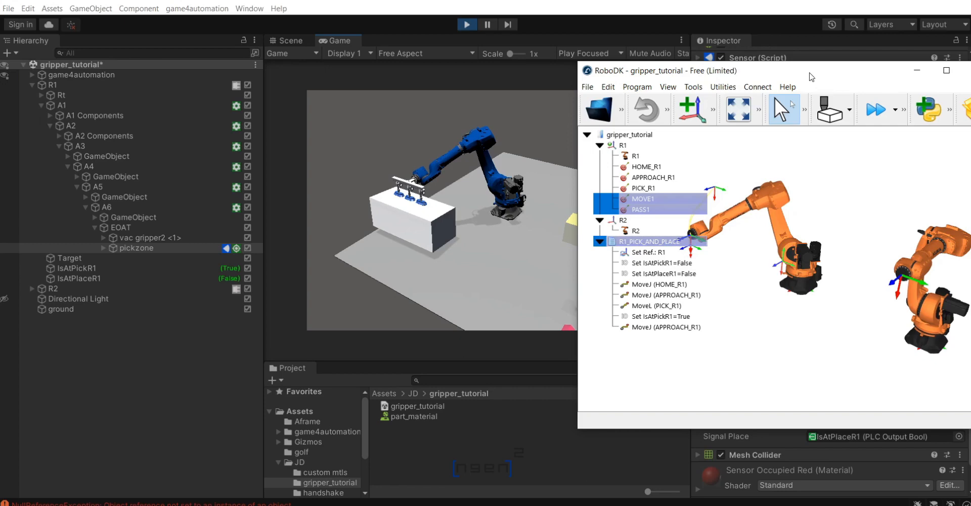
left_click_drag(810, 73, 730, 73)
left_click(866, 70)
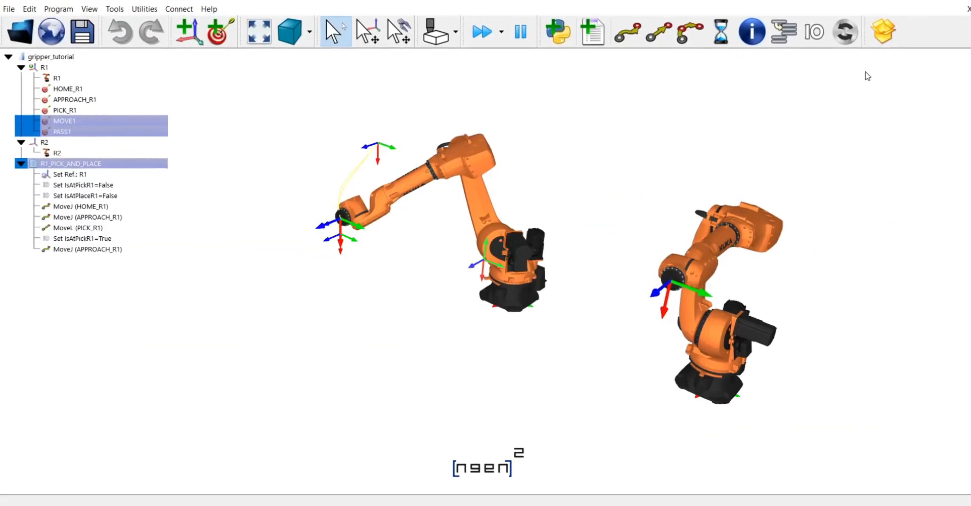
left_click(628, 44)
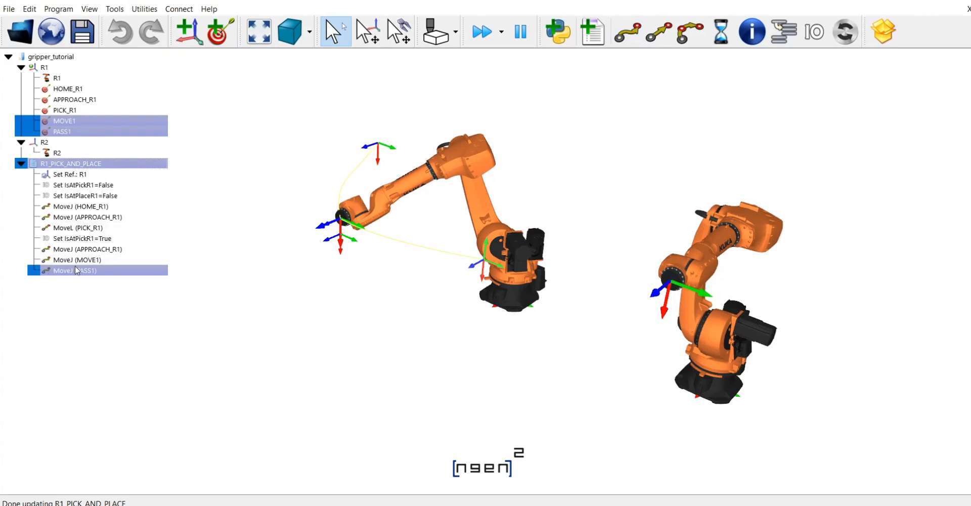
left_click(301, 284)
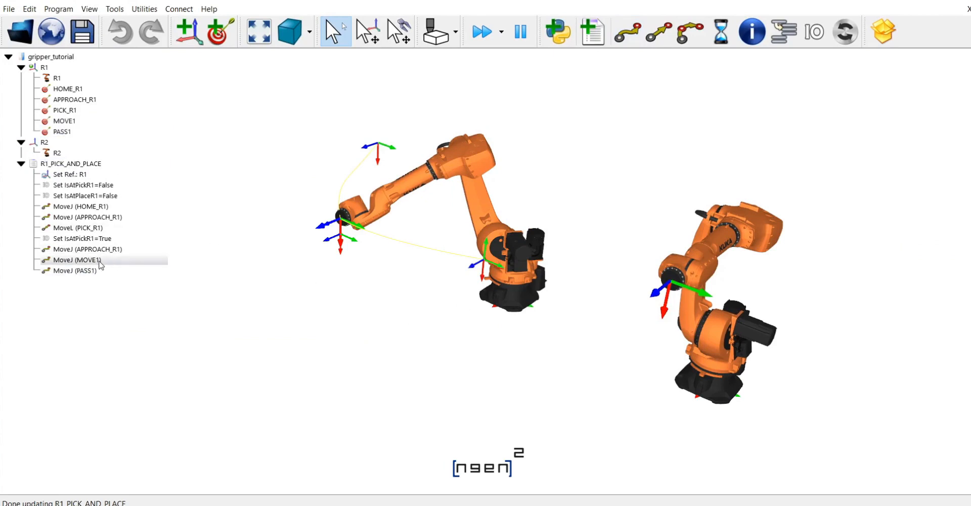
Execute MoveJ (MOVE1) and MoveJ (PASS1) with Unity in view, and check the carried part facing robot R2 in the game view.
left_click(930, 0)
left_click_drag(707, 75, 818, 71)
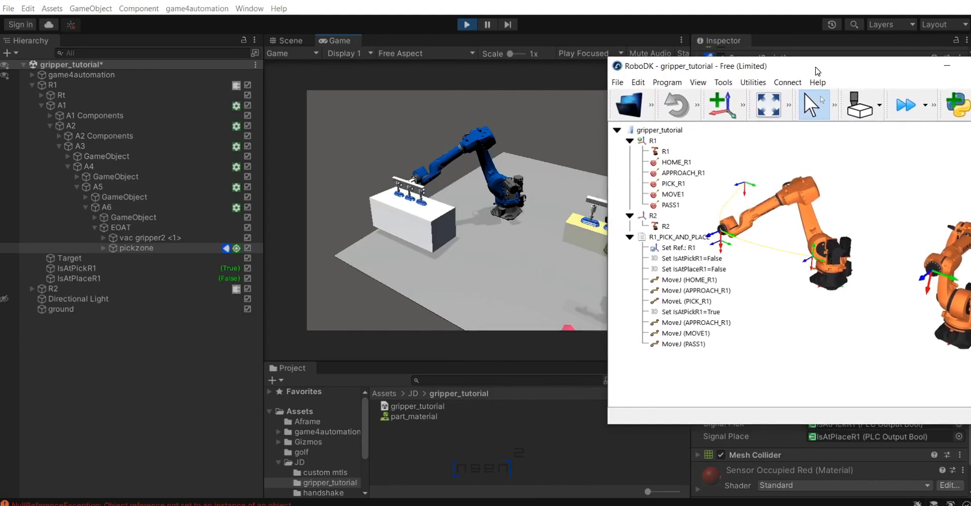
double_click(710, 334)
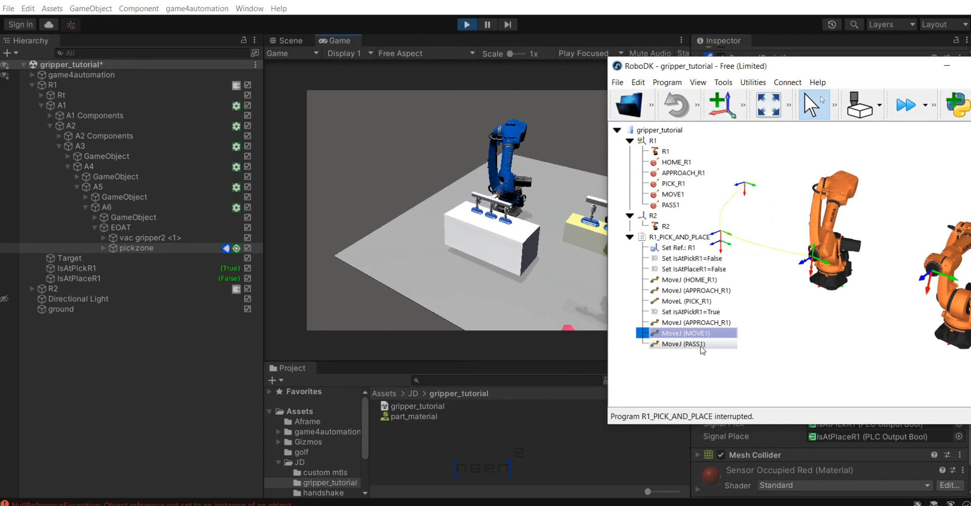
double_click(702, 345)
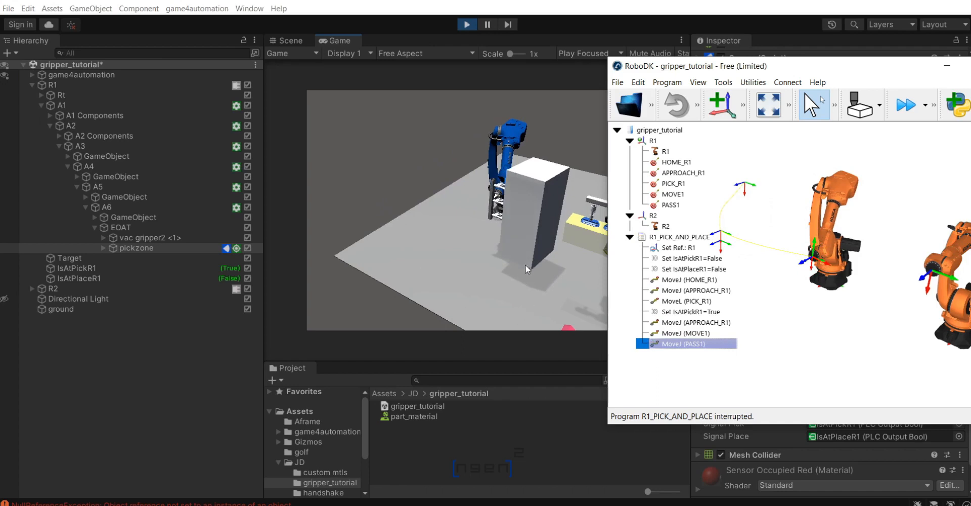
left_click(494, 254)
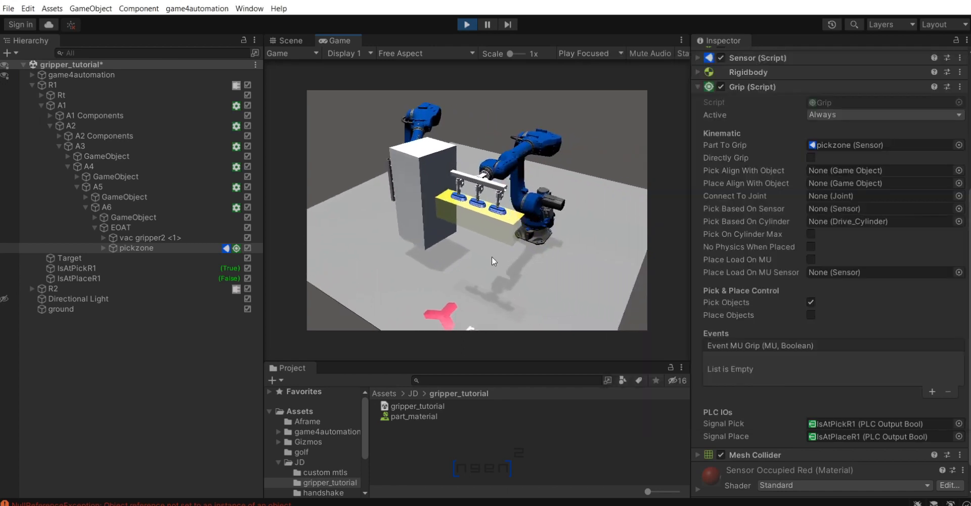
mouse_move(473, 246)
right_mouse_down()
mouse_move(512, 230)
mouse_move(479, 242)
right_mouse_up()
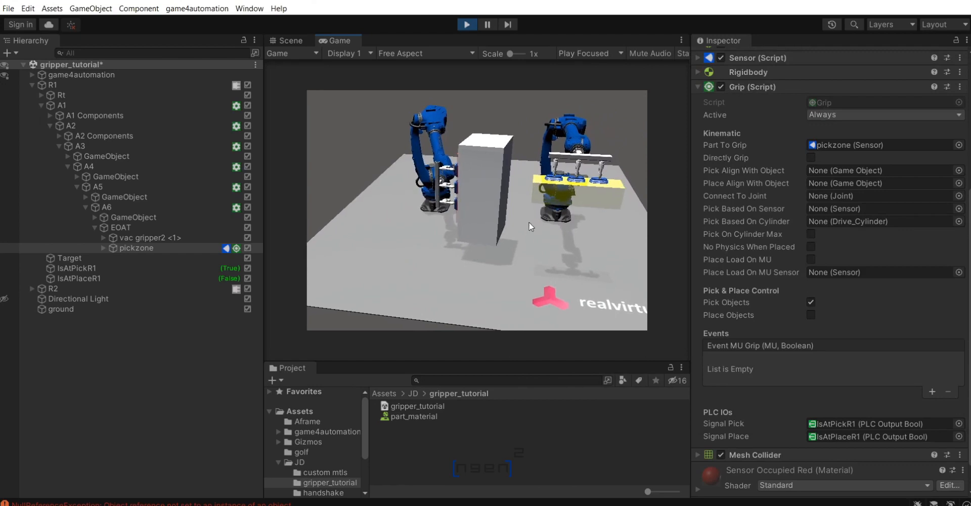
Switch to RoboDK, collapse the R1_PICK_AND_PLACE program and make R2 the active reference frame.
key("alt+Tab")
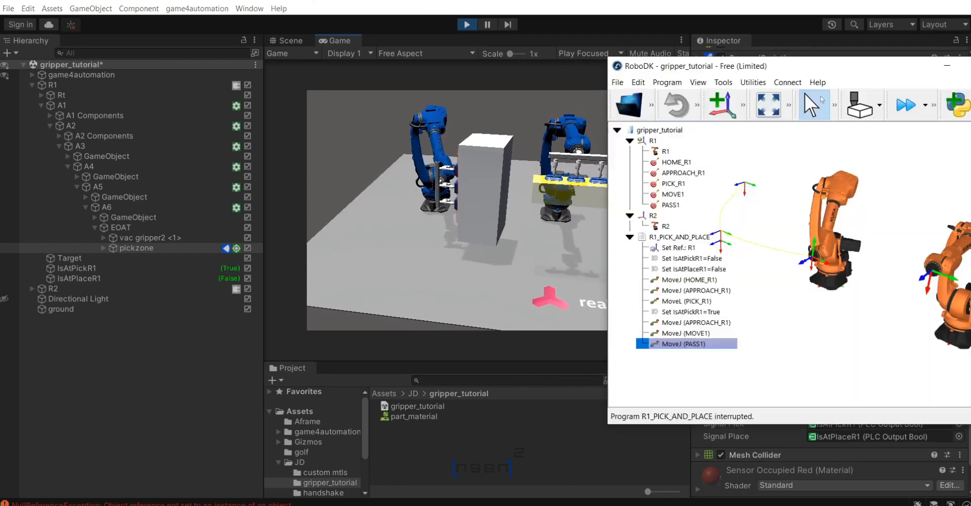
left_click(797, 359)
left_click(630, 237)
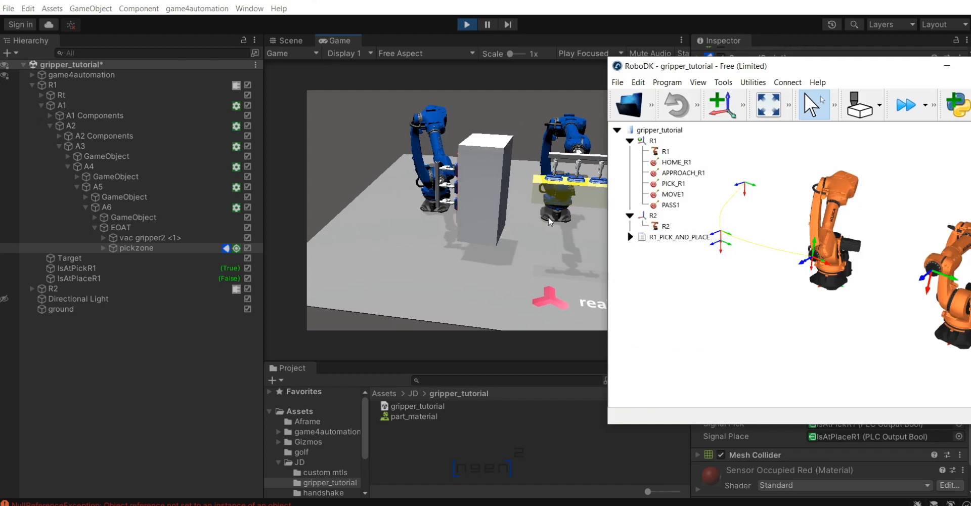
left_click(573, 241)
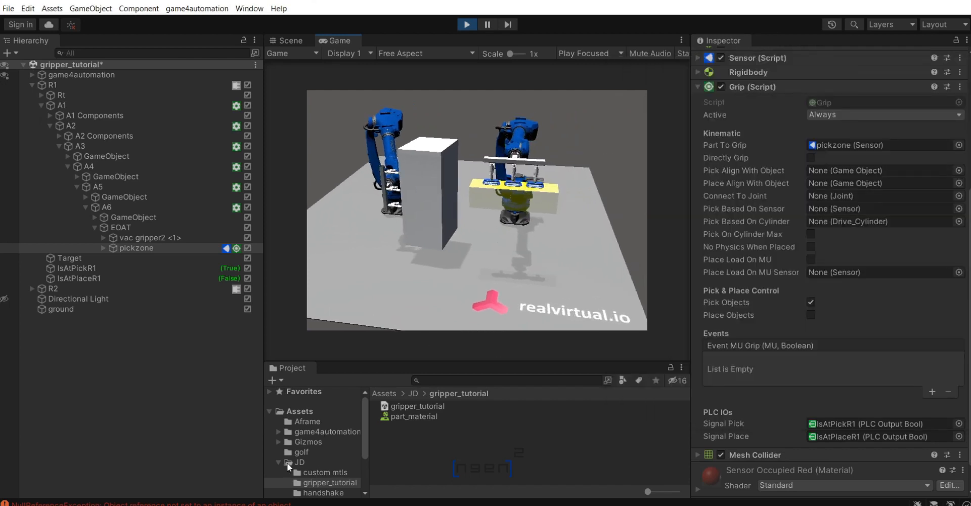
key("alt+Tab")
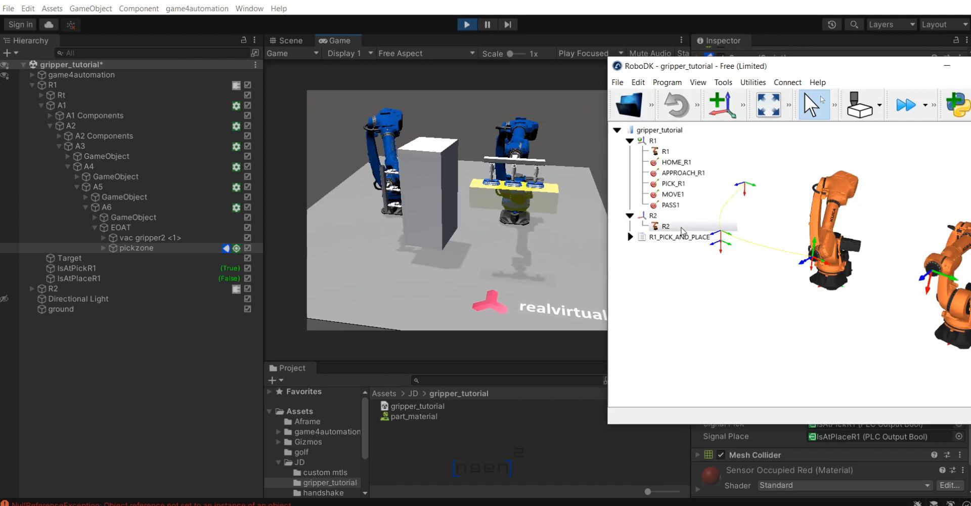
right_click(650, 139)
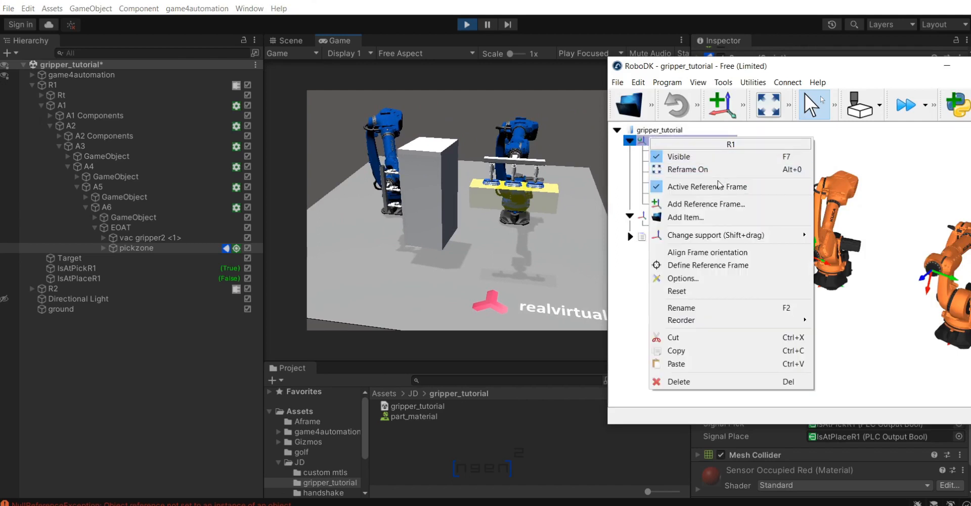
left_click(717, 191)
right_click(681, 218)
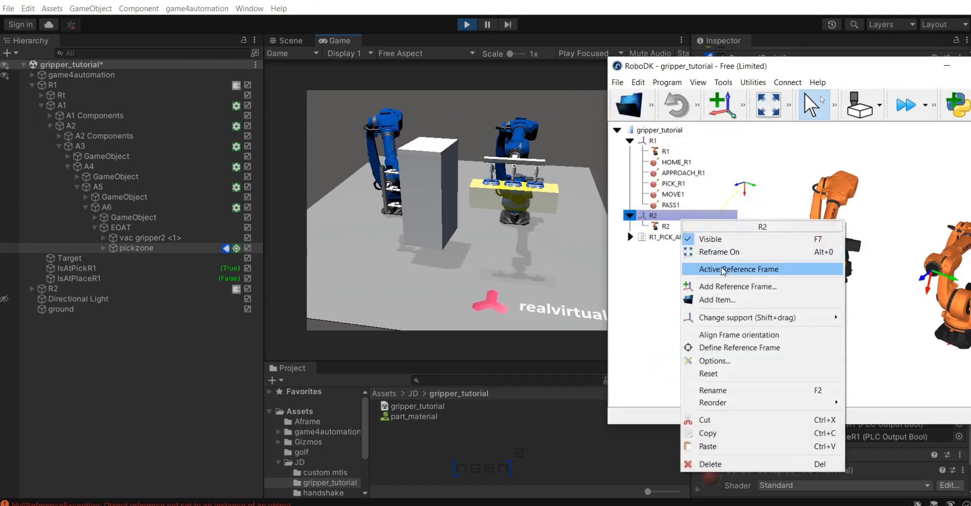
left_click(727, 270)
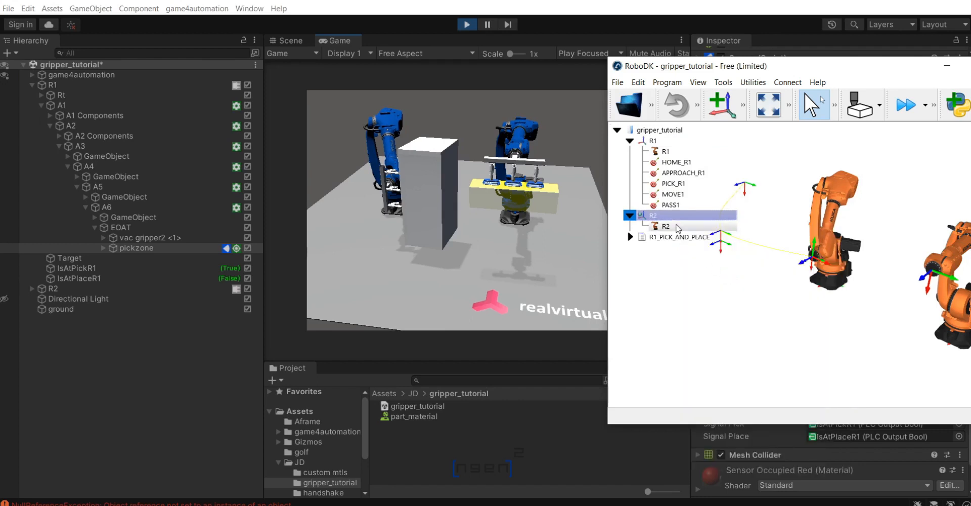
Reposition robot R2's flange in the 3D view and teach the resulting pose as a new target.
left_click(677, 228)
right_click_drag(885, 320, 826, 303)
left_click_drag(826, 303, 847, 233)
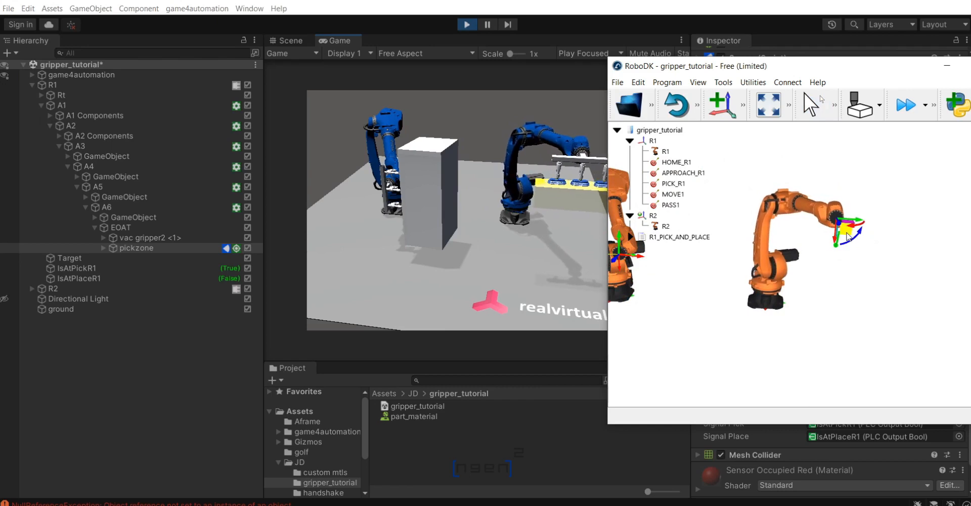
left_click_drag(863, 278, 744, 281)
key("alt")
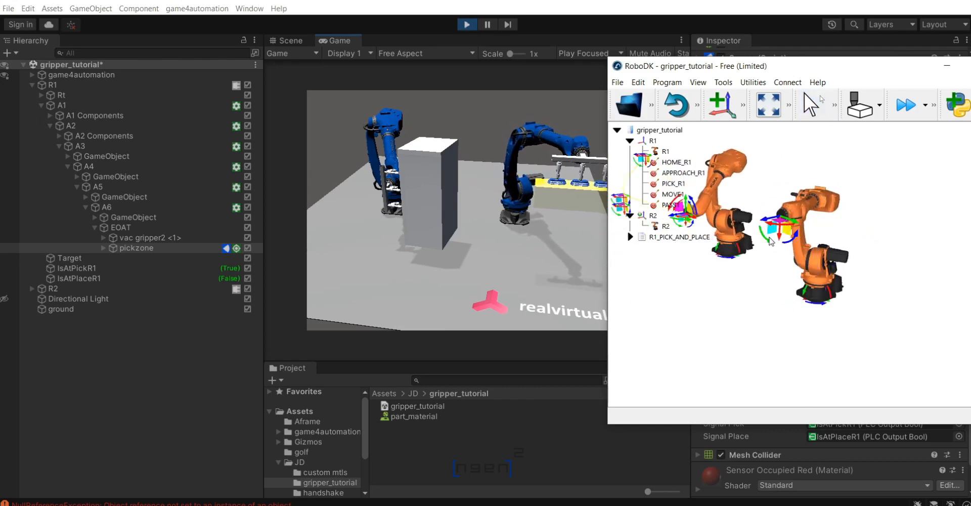
left_click_drag(774, 234, 817, 229, "alt")
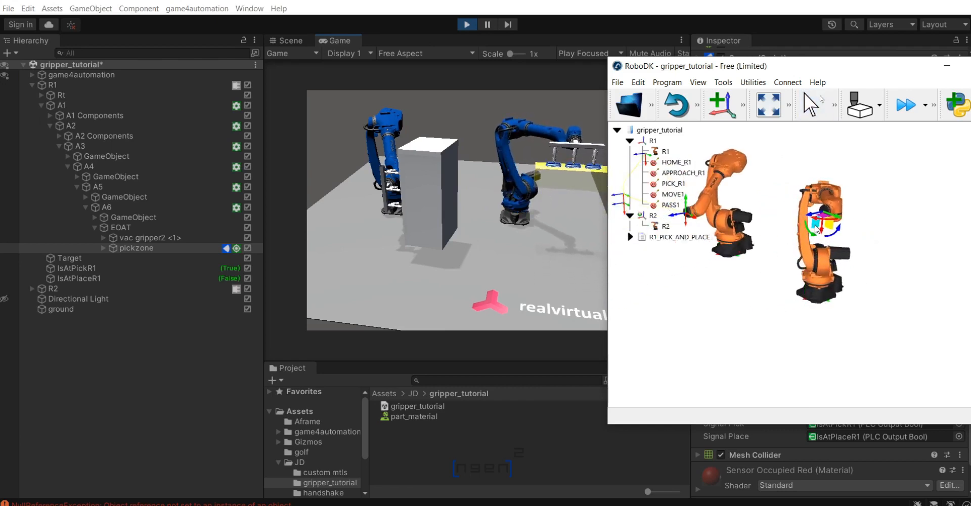
left_click_drag(745, 306, 808, 317)
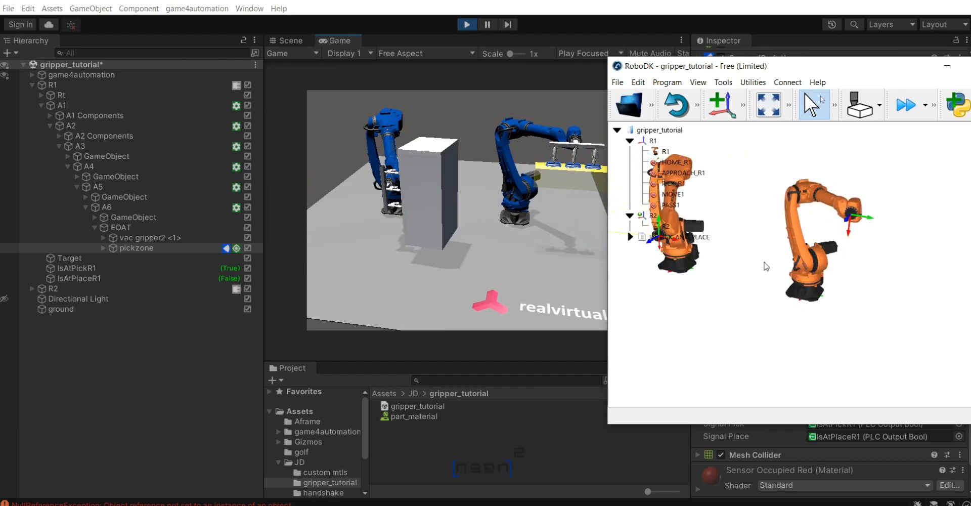
right_click(662, 226)
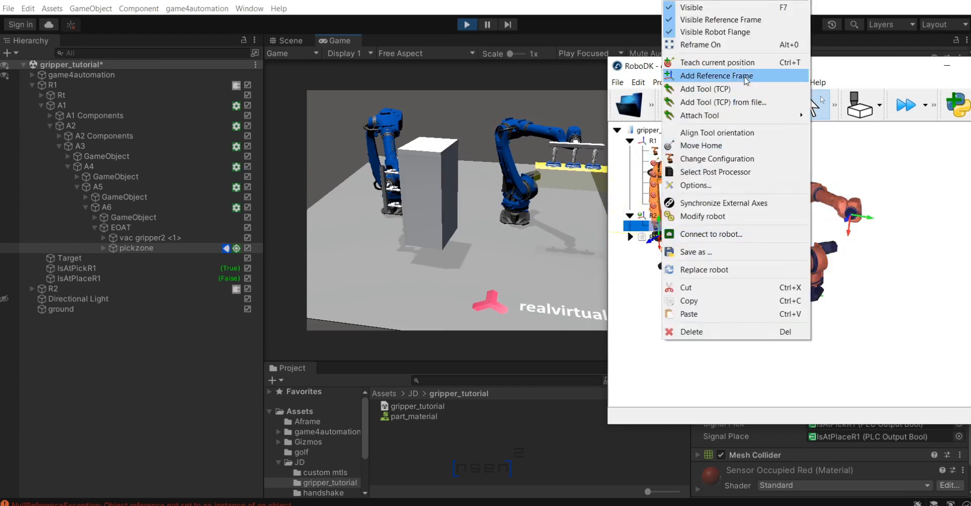
left_click(745, 63)
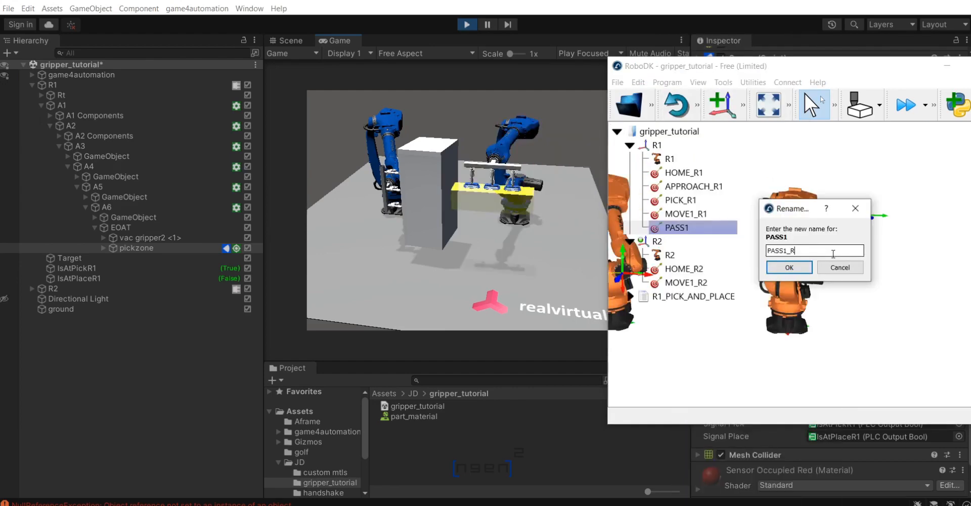
Rename target PASS1 as PASS1_R1 and select the MOVE1_R2 target.
left_click(789, 268)
left_click(698, 284)
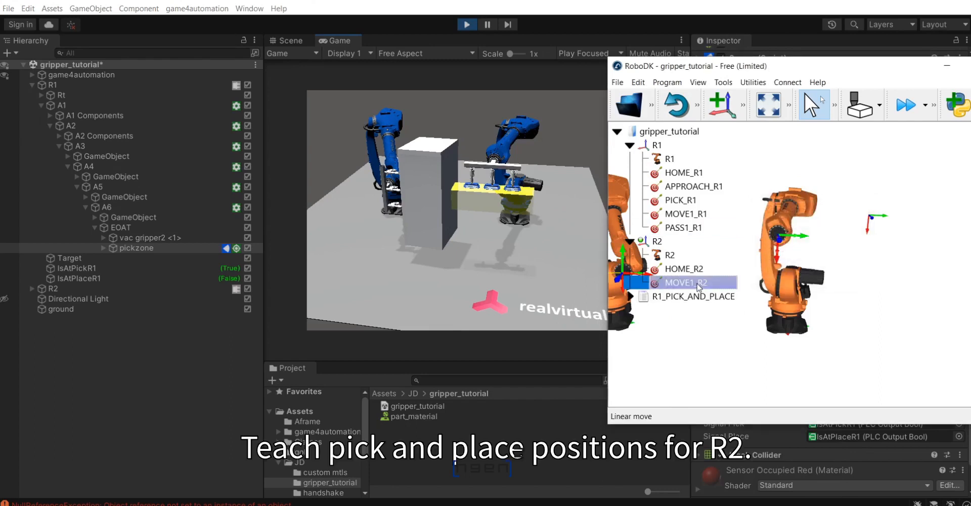
left_click(734, 361)
Rotate robot R2's flange so its gripper stands upright and faces the part held by robot R1.
left_click_drag(732, 340, 722, 333)
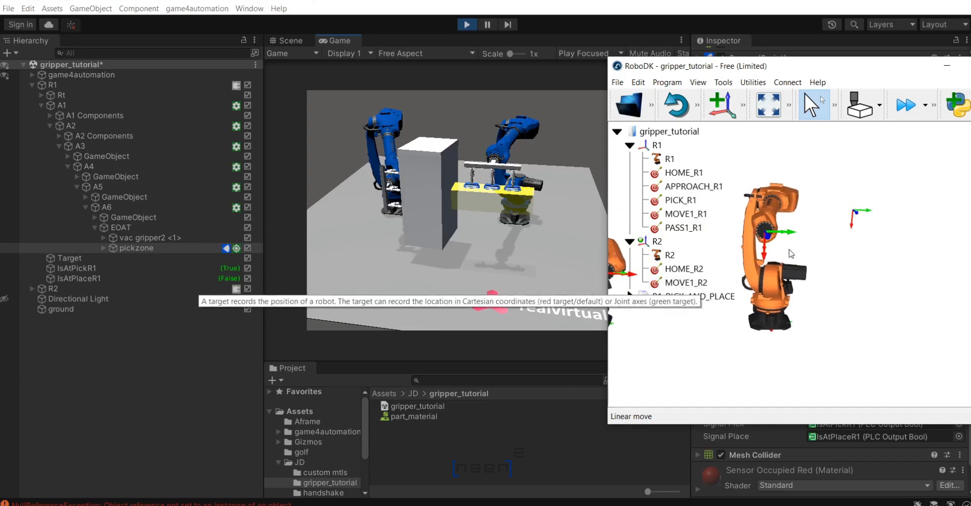
key("alt")
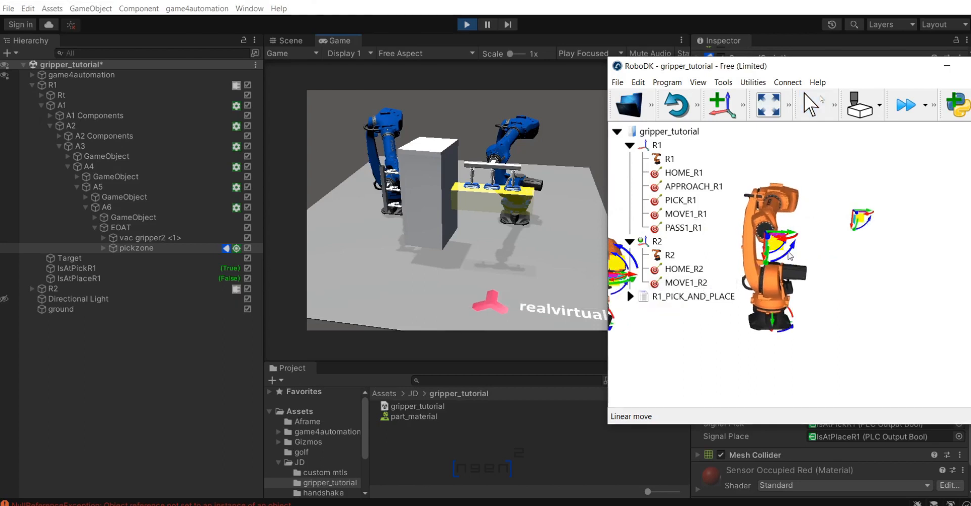
left_click_drag(790, 257, 734, 267, "alt")
left_click_drag(724, 229, 733, 233)
middle_click_drag(828, 276, 844, 287)
scroll(707, 277, "up", 3)
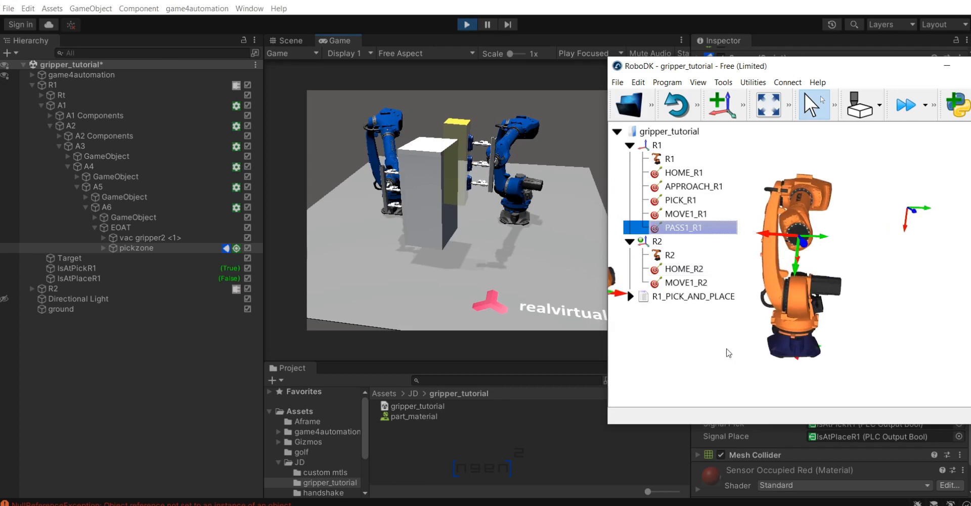
Move robot R2's flange until its gripper meets the part held by R1, checking the alignment in Unity's game view.
left_click(733, 361)
middle_click_drag(732, 349, 740, 345)
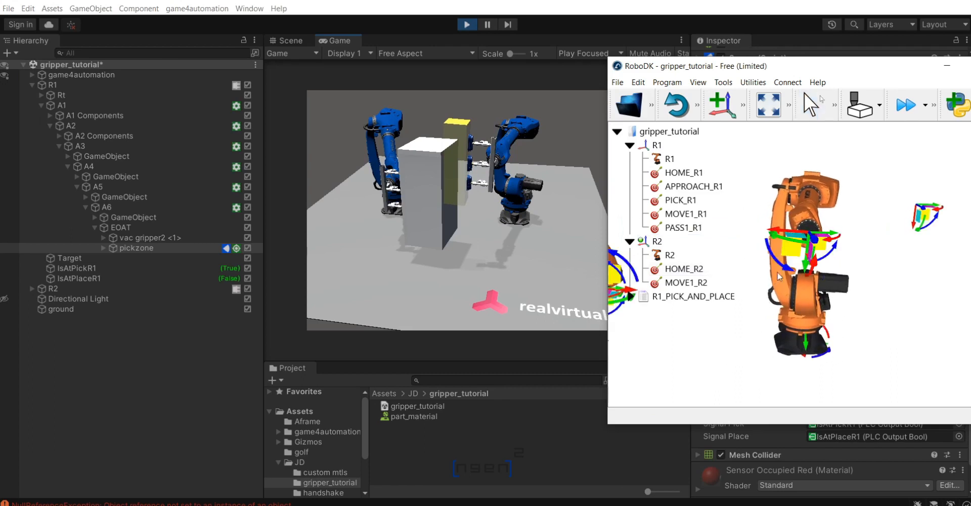
left_click_drag(787, 254, 763, 310, "alt")
right_click_drag(480, 205, 429, 220)
middle_click_drag(429, 220, 440, 232)
right_click_drag(439, 231, 448, 215)
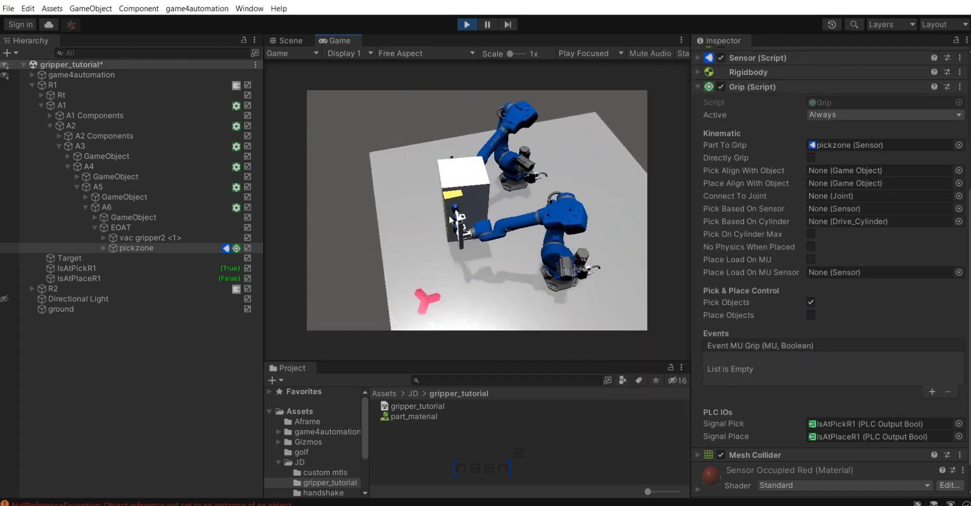
scroll(448, 214, "up", 5)
left_click(304, 505)
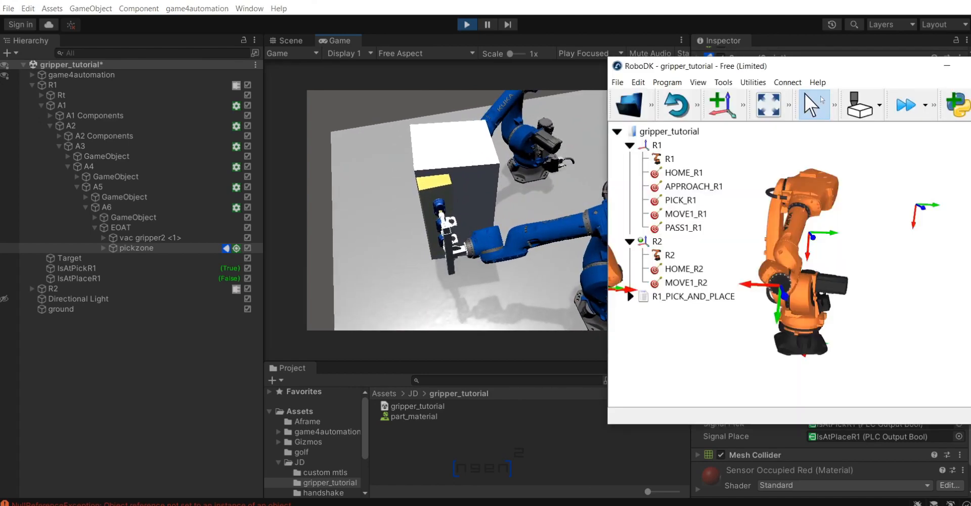
left_click_drag(791, 296, 793, 292, "alt")
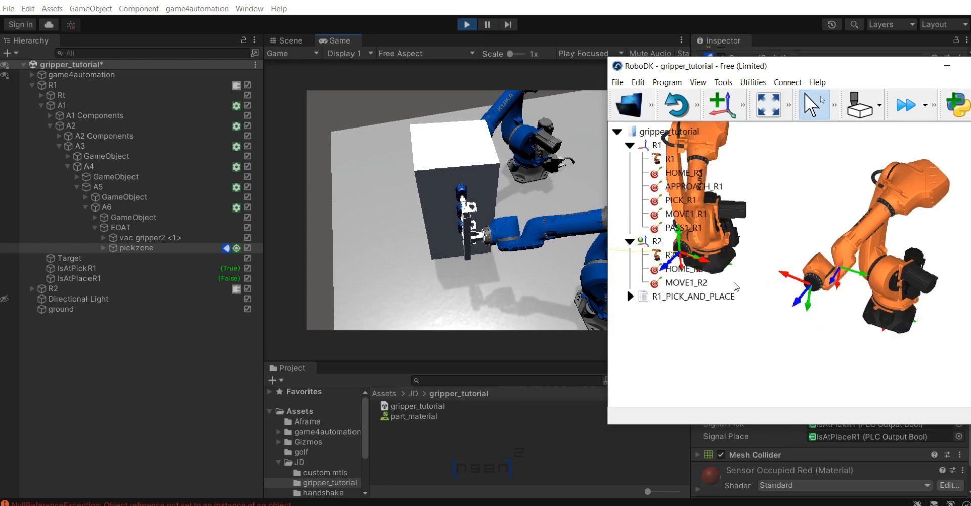
Teach robot R2's current position as a new target and rename it PASS.
right_click(689, 255)
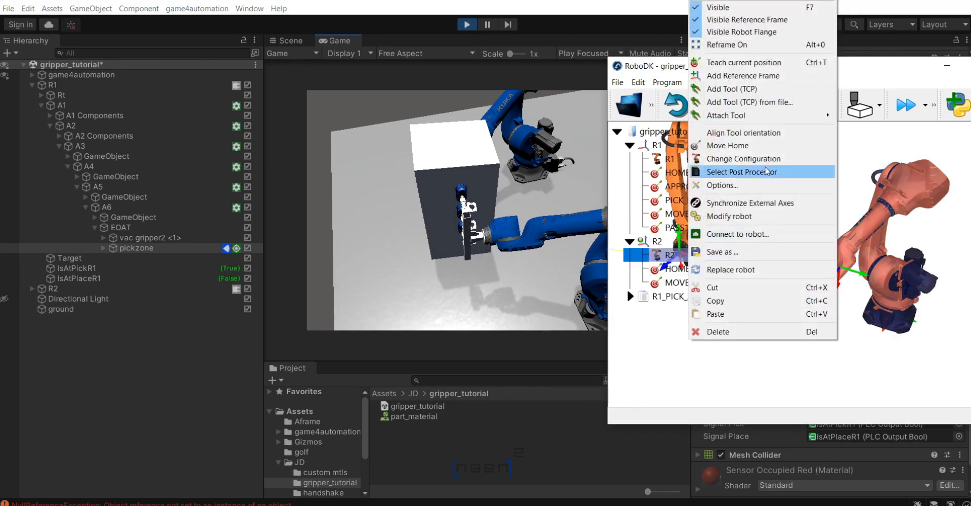
left_click(744, 62)
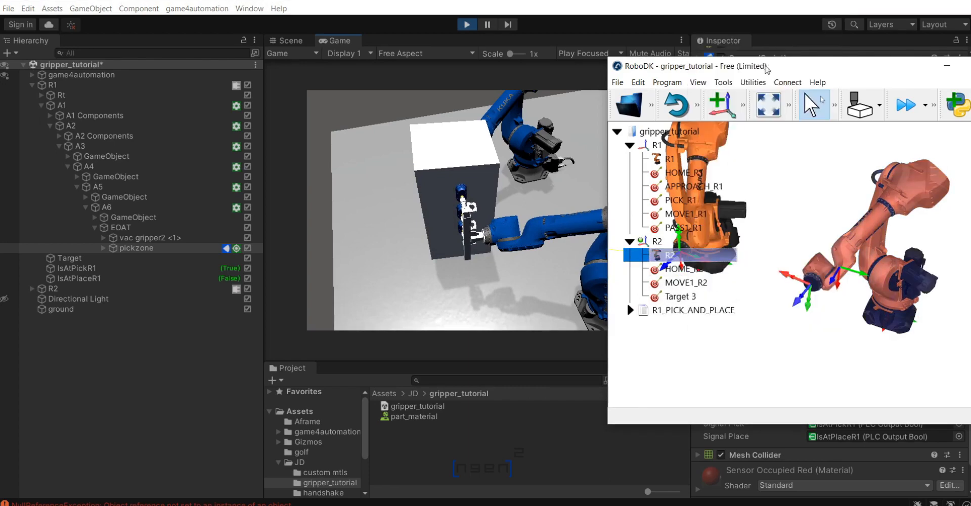
right_click(689, 300)
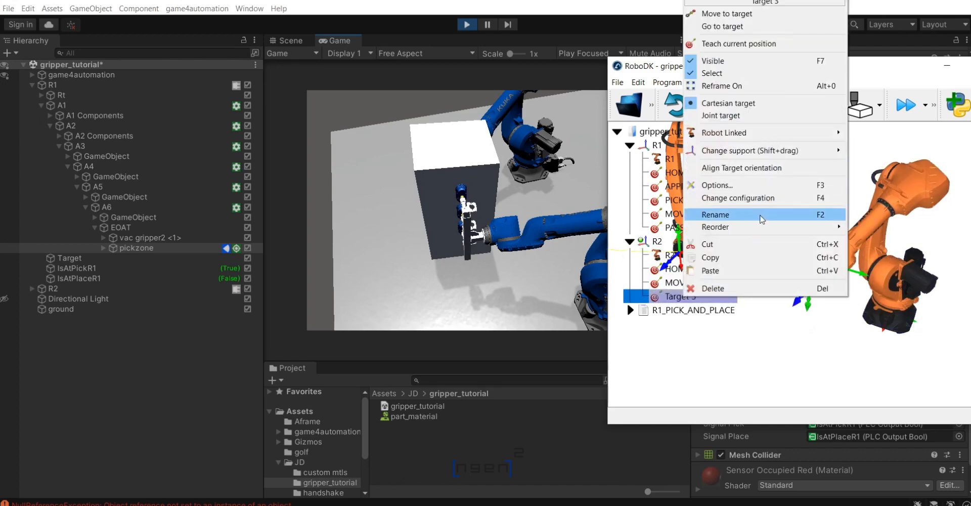
left_click(760, 214)
type("PASS")
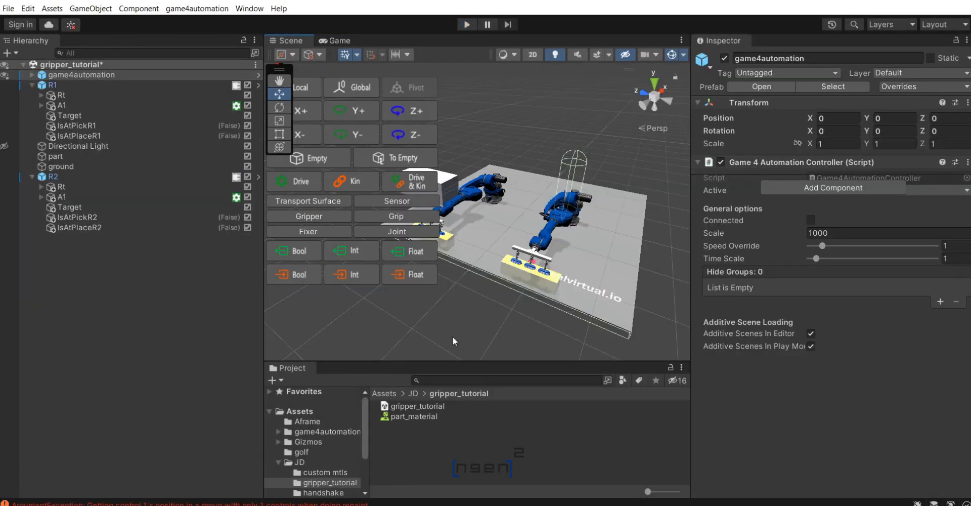
In the Unity hierarchy, duplicate robot R1 and rename the copy as R21.
scroll(453, 336, "up", 1)
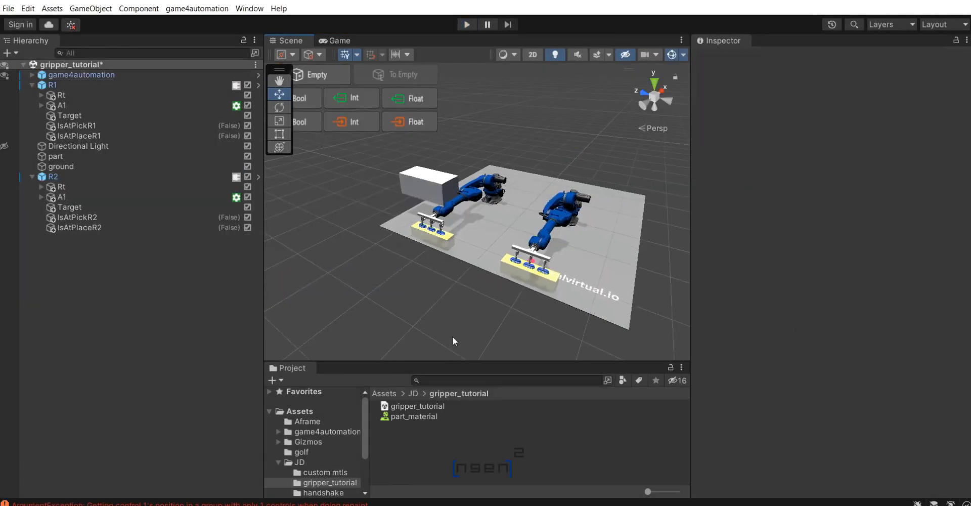
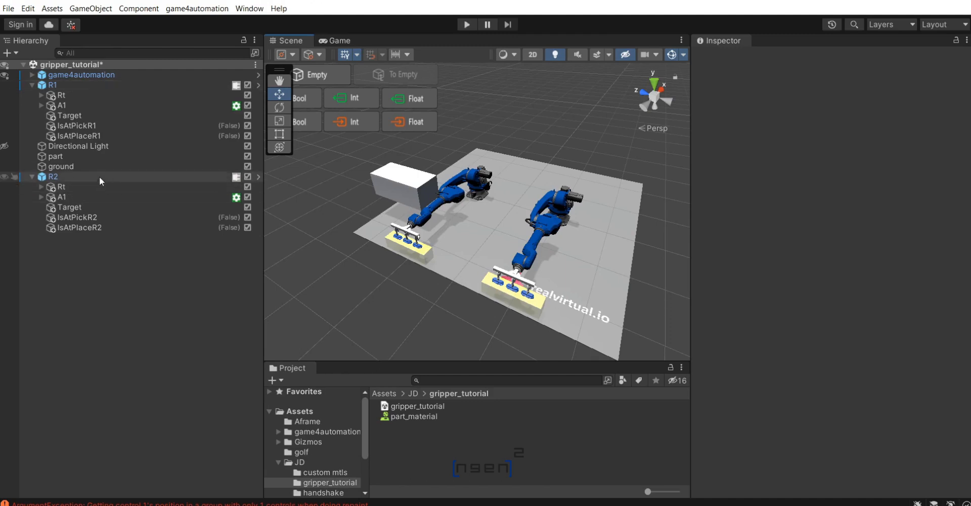
left_click(85, 86)
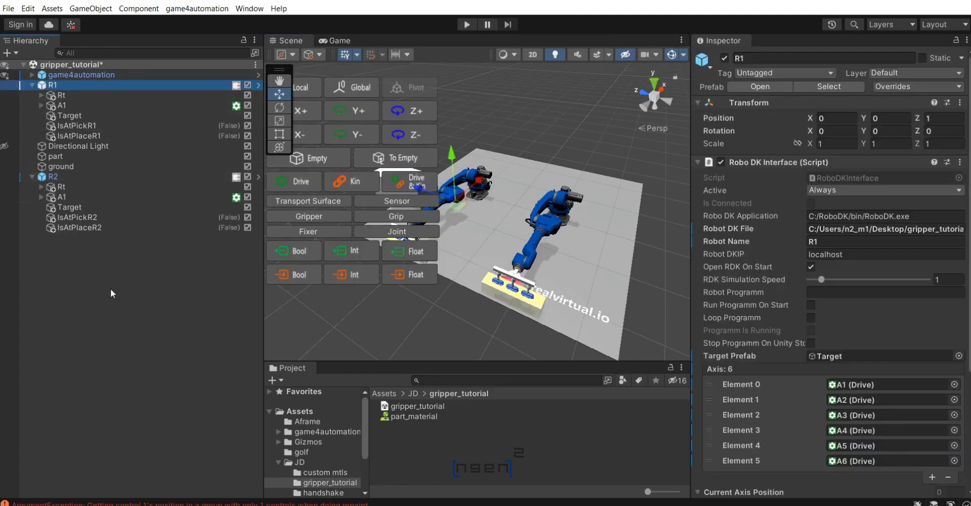
key("ctrl+d")
right_click(65, 238)
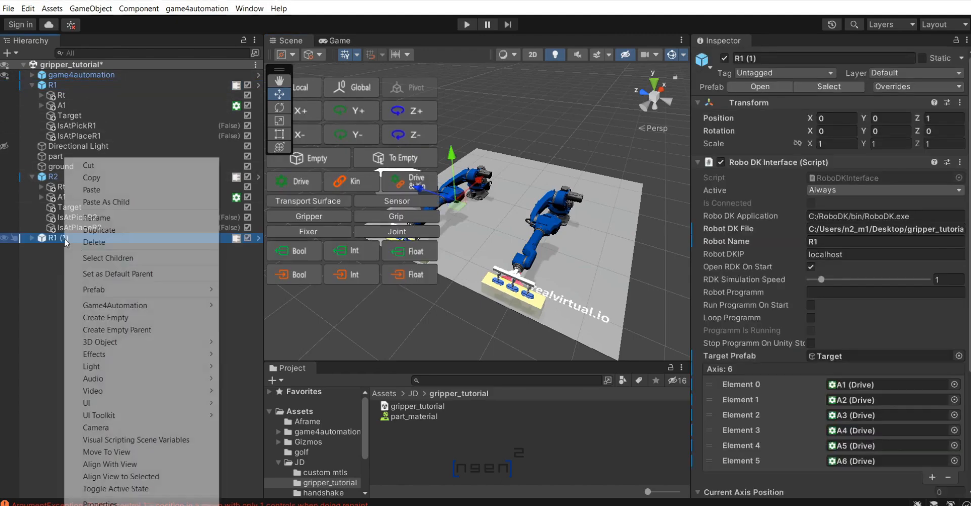
left_click(140, 218)
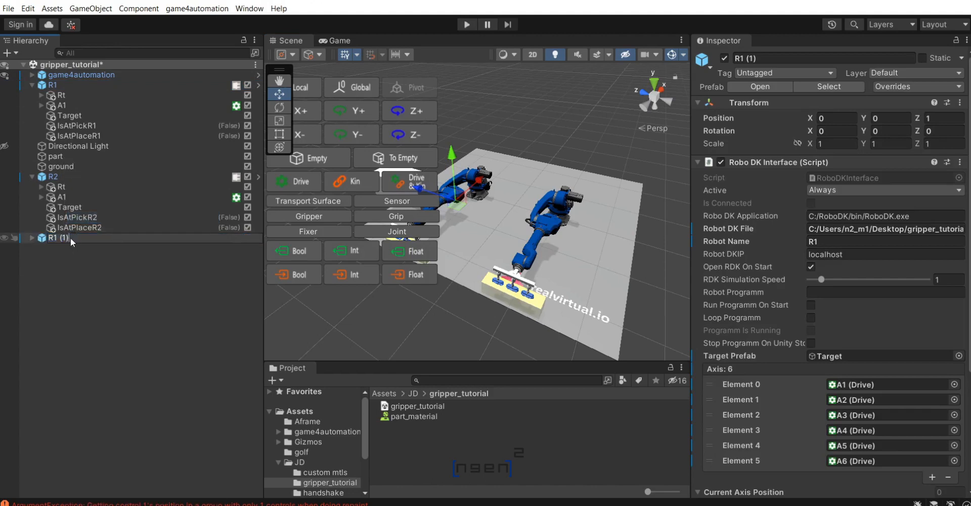
type("R21")
left_click(104, 283)
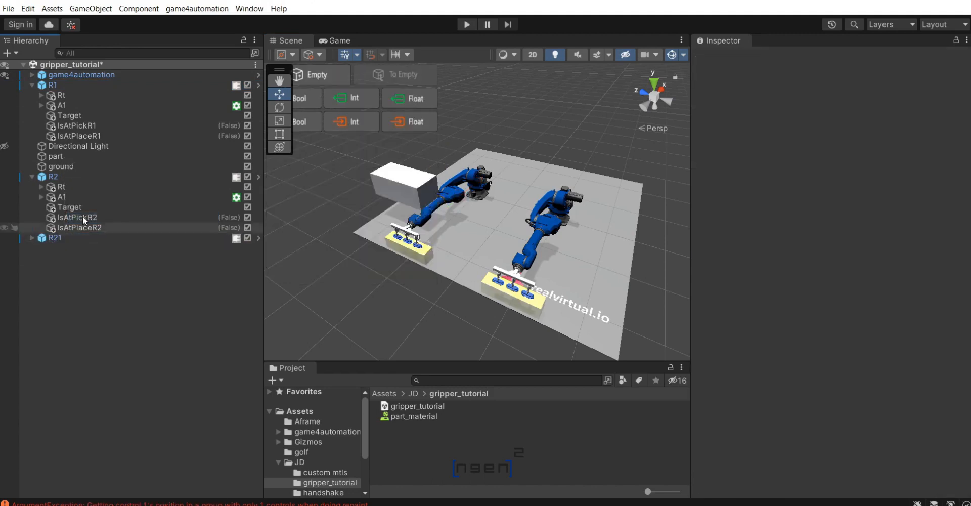
Set R21's Z position to -1 to match robot R2, and select R2 to compare.
left_click(77, 178)
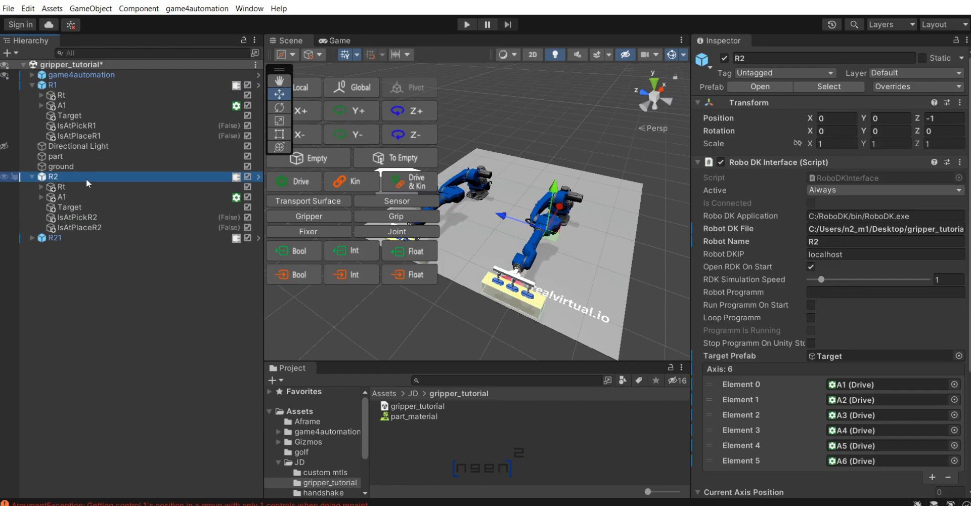
left_click(163, 241)
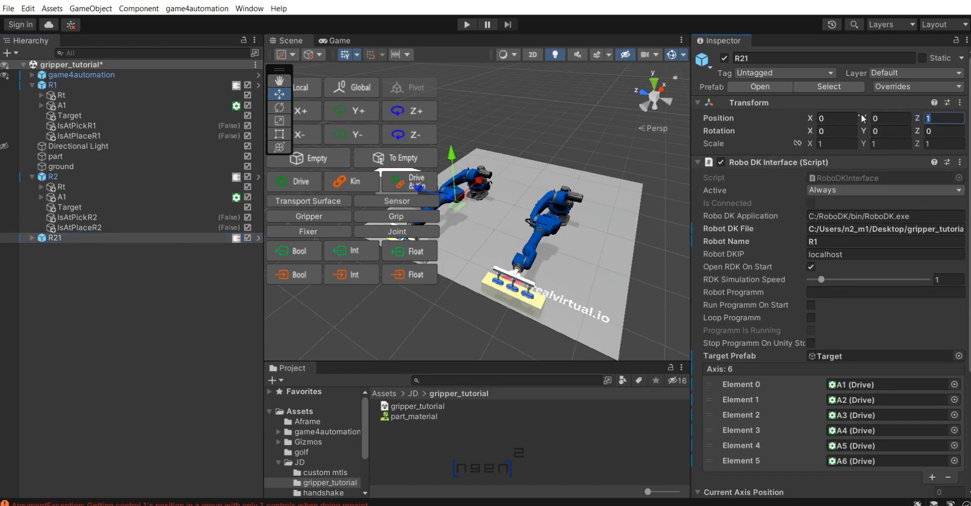
type("-1")
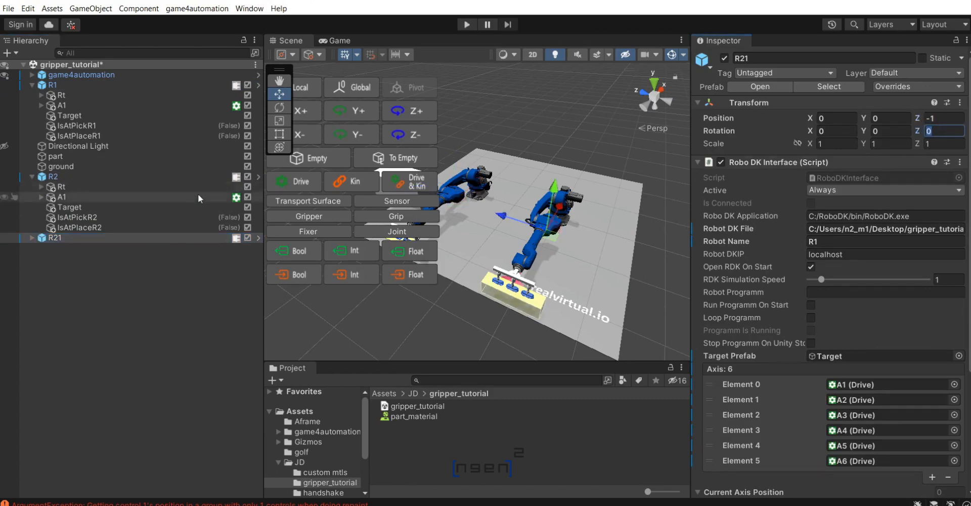
left_click(121, 177)
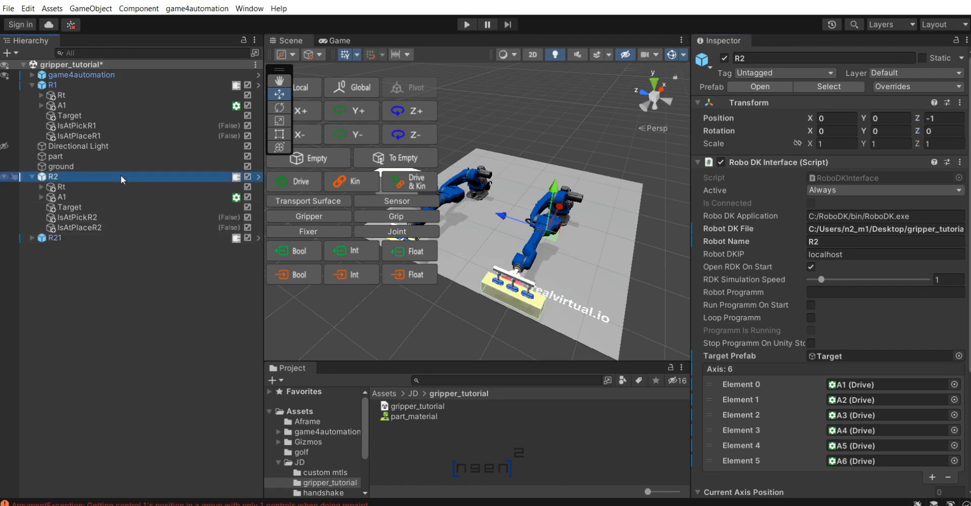
Delete the old R2 robot from the Unity hierarchy and rename its replacement R21 as R2.
key("Delete")
right_click(109, 177)
left_click(172, 222)
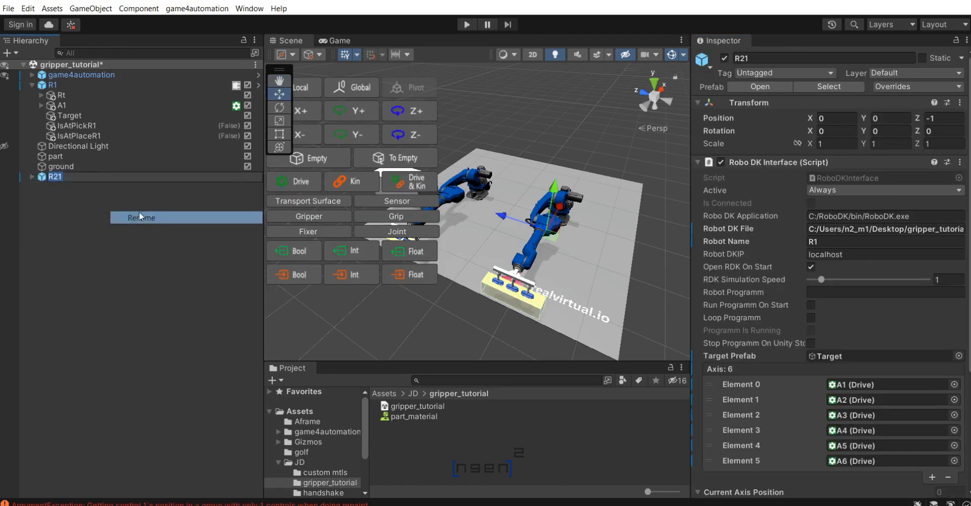
left_click(98, 207)
left_click(74, 174)
Rename the signals under the new R2 robot as IsAtPickR2 and IsAtPlaceR2, and select R2.
left_click(30, 176)
left_click(76, 218)
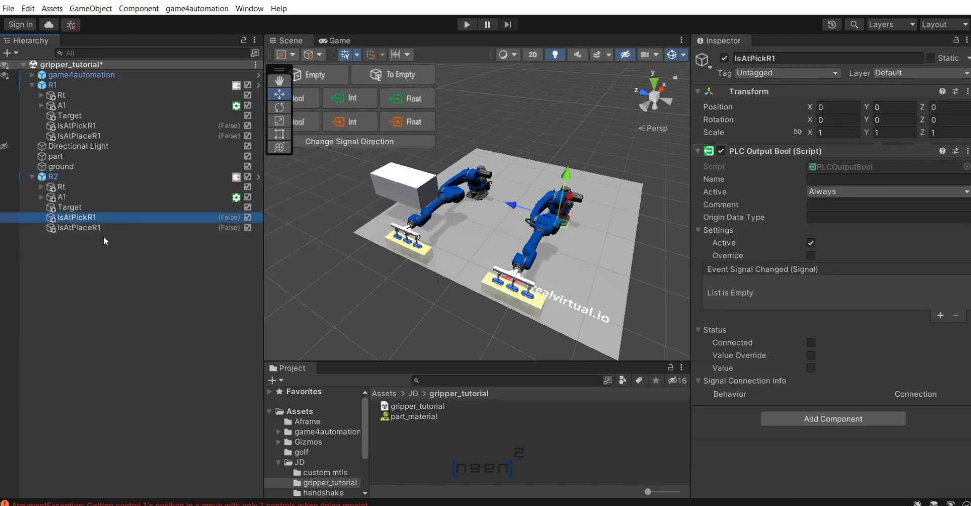
right_click(98, 217)
left_click(126, 186)
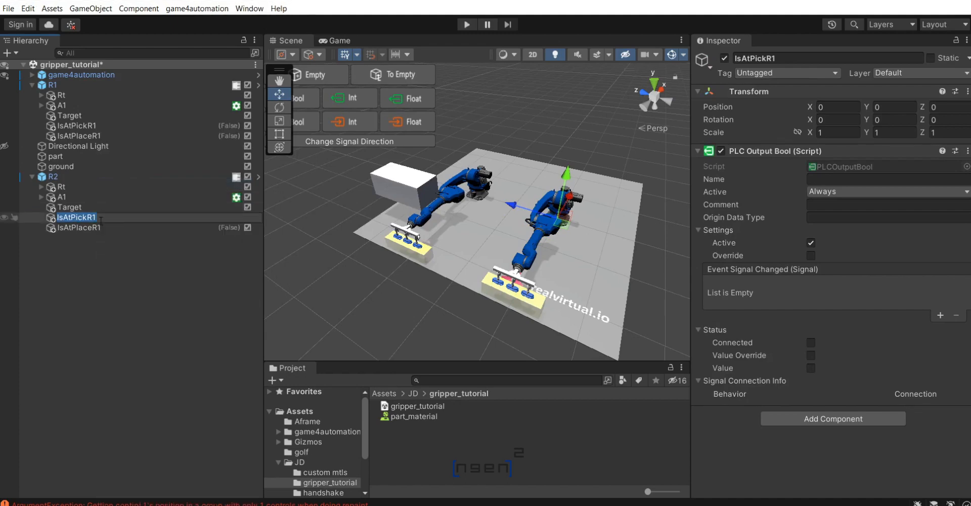
type("IsAtPickR2")
key("Return")
right_click(105, 229)
left_click(147, 198)
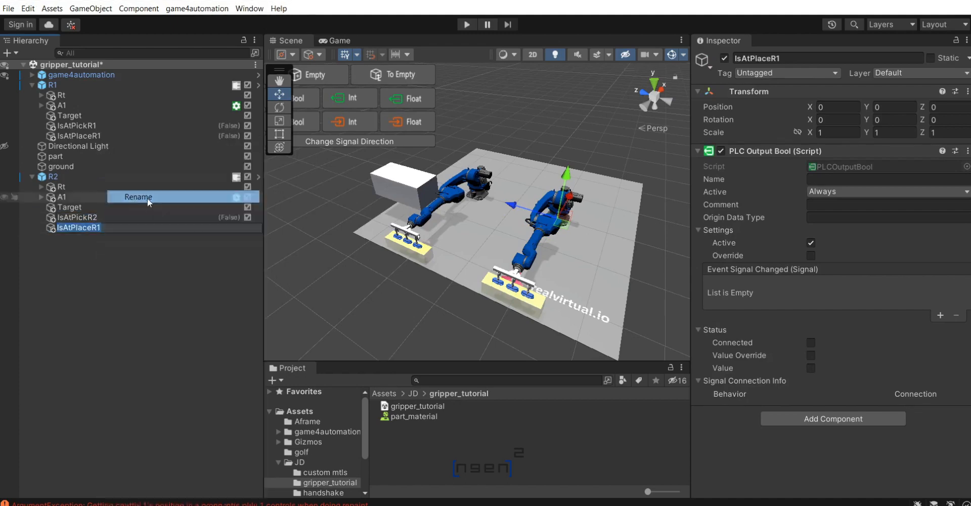
type("2")
left_click(139, 269)
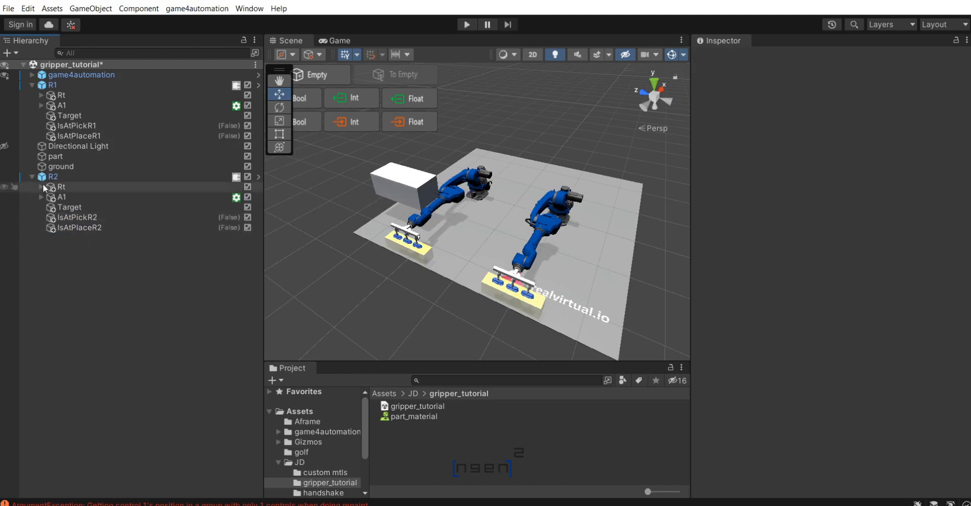
left_click(60, 177)
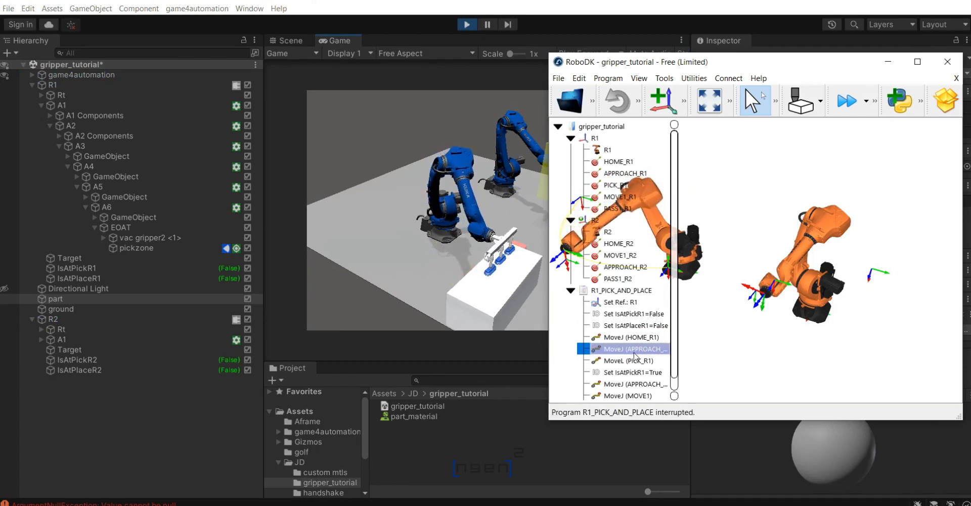
Execute R1_PICK_AND_PLACE's PICK_R1 move, its APPROACH_R1 retreat and the PICK_R1 move again in RoboDK, checking the motion in Unity.
double_click(630, 360)
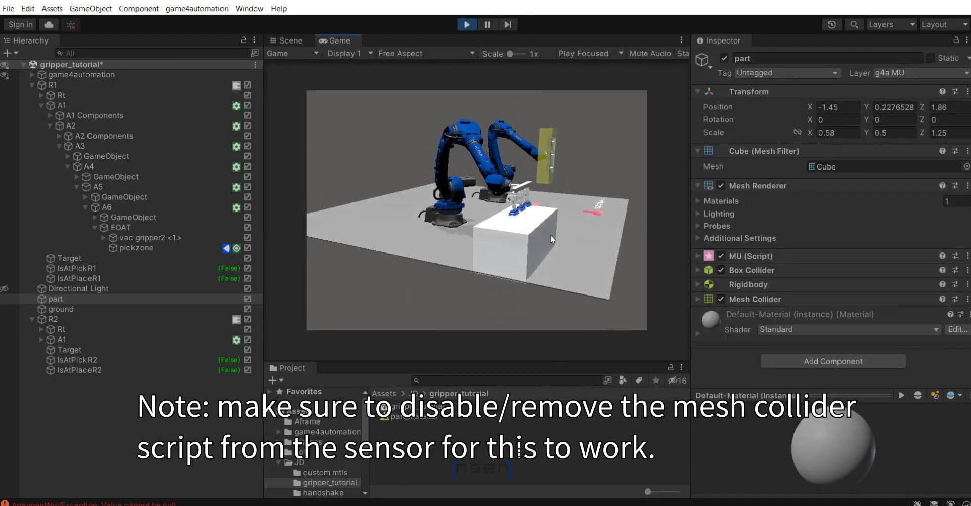
right_click_drag(551, 234, 510, 303)
left_click(273, 505)
double_click(620, 385)
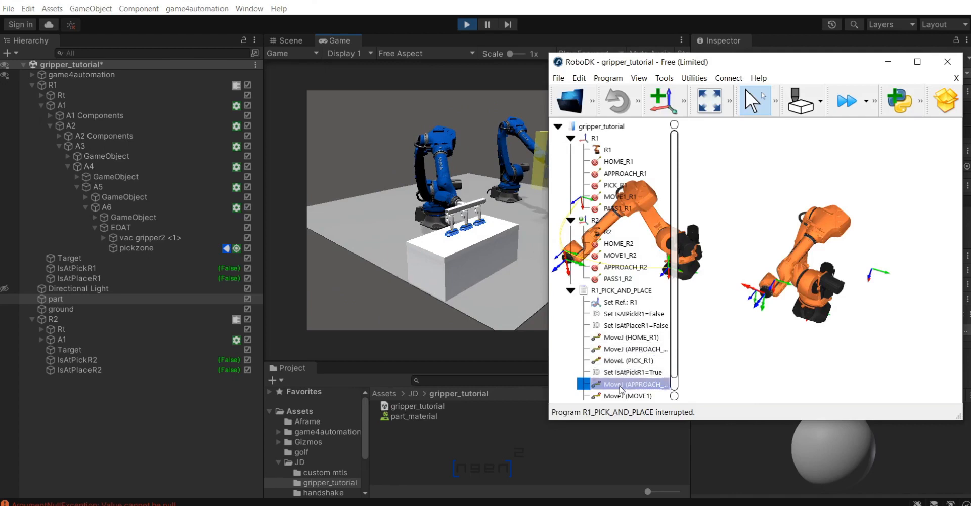
left_click(633, 360)
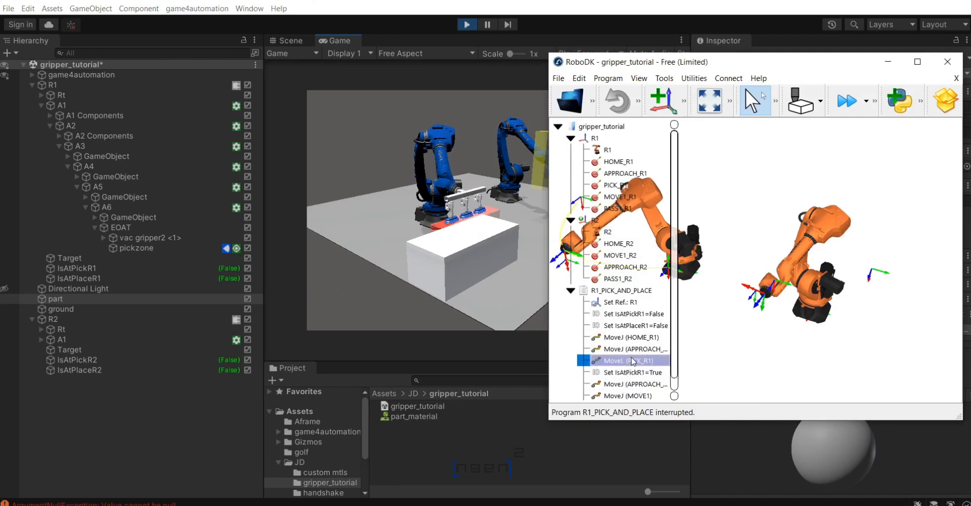
Inspect R1's gripper against the part from several angles in Unity's game view.
left_click(508, 255)
right_click_drag(563, 246, 350, 259)
right_click_drag(363, 223, 387, 239)
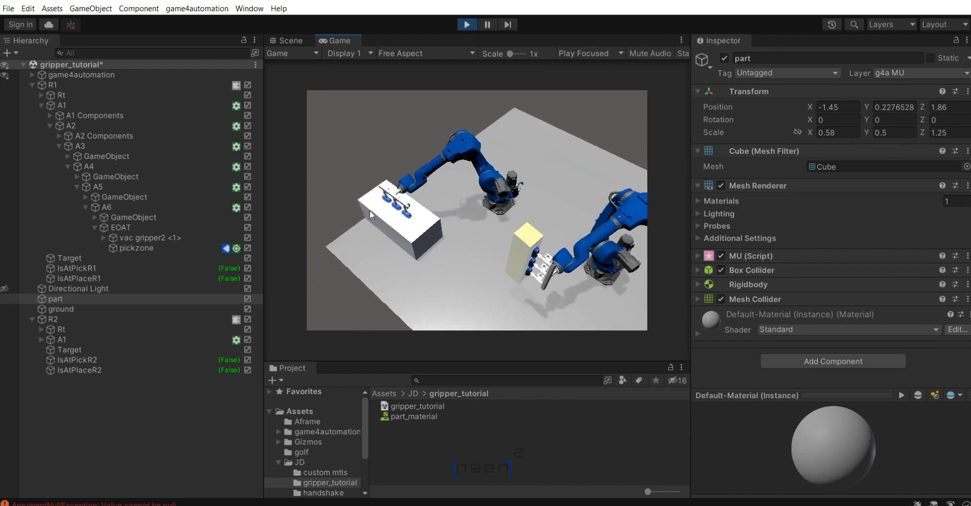
scroll(415, 220, "up", 3)
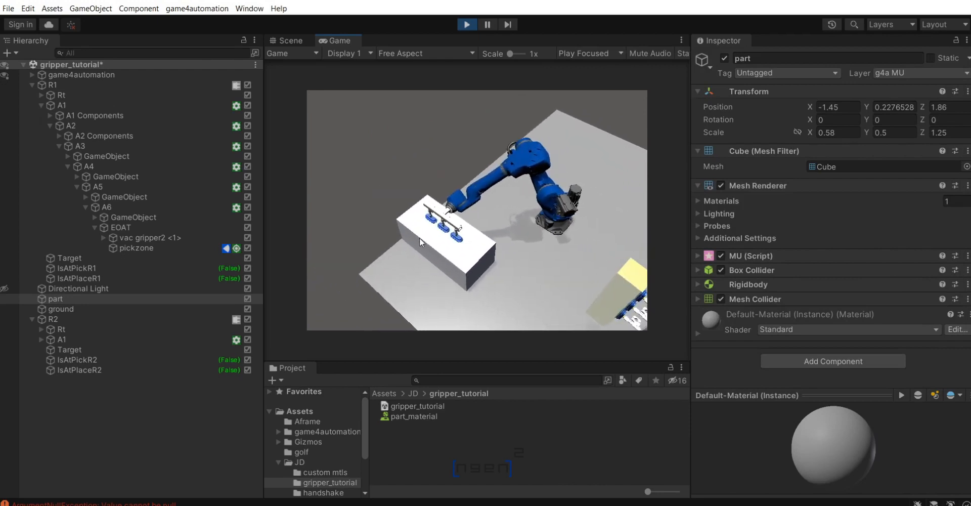
right_click_drag(420, 238, 614, 222)
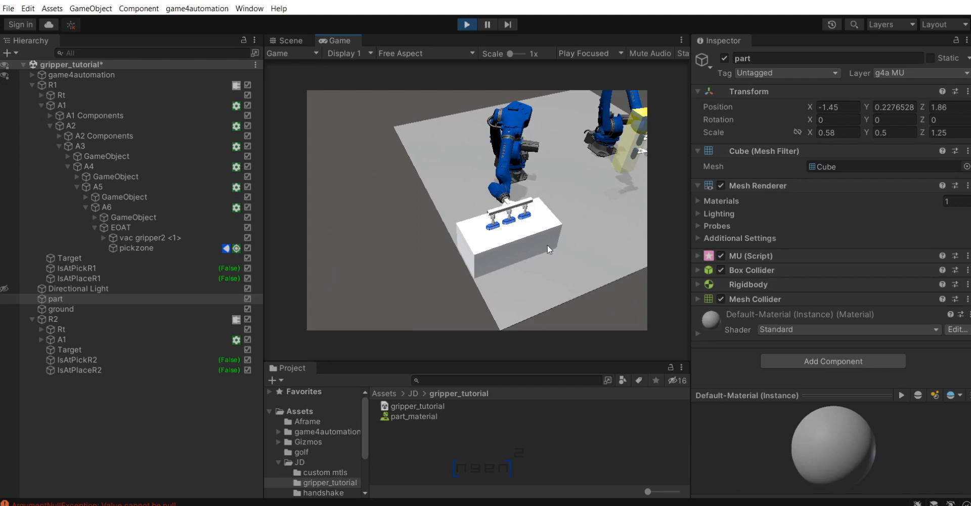
right_click_drag(541, 254, 616, 195)
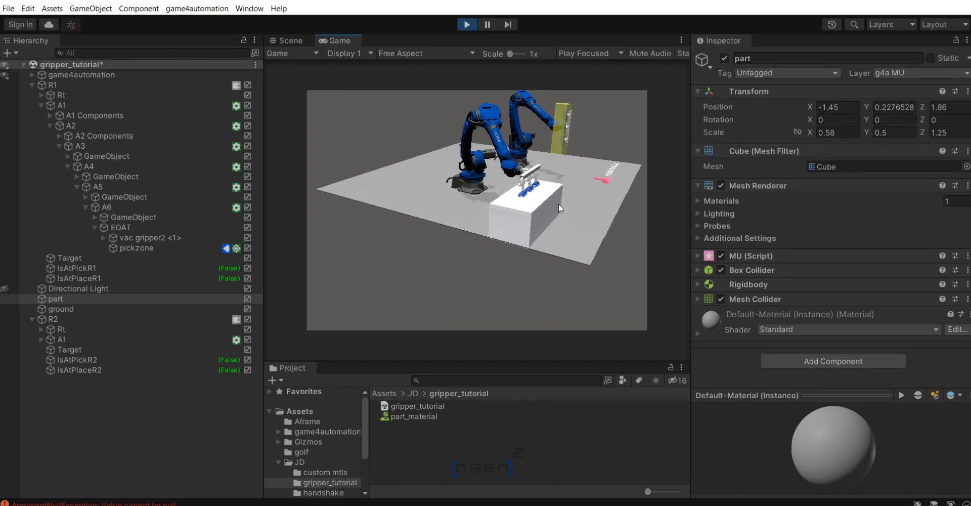
right_click_drag(552, 205, 449, 231)
In RoboDK, execute R1's Set IsAtPickR1=True instruction, followed by the APPROACH_R1, MOVE1 and PASS1 moves.
key("alt+Tab")
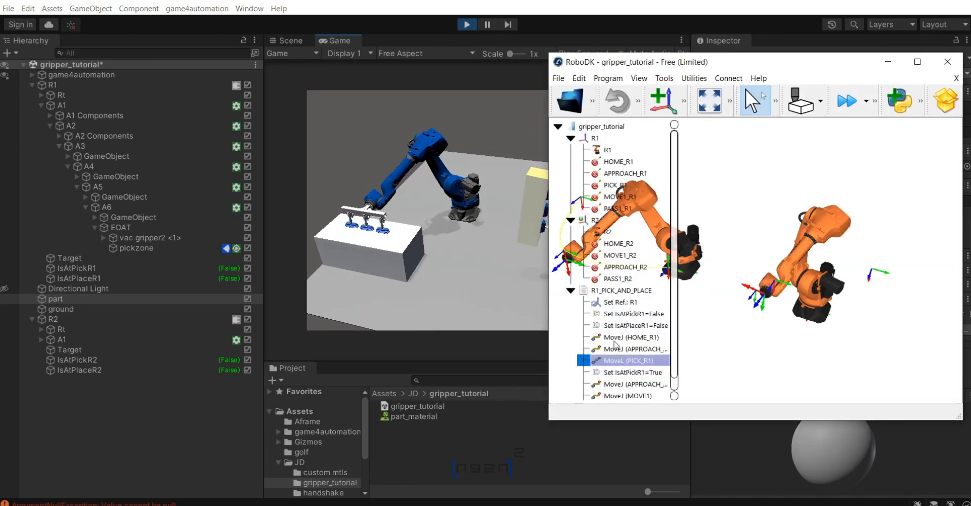
right_click(633, 359)
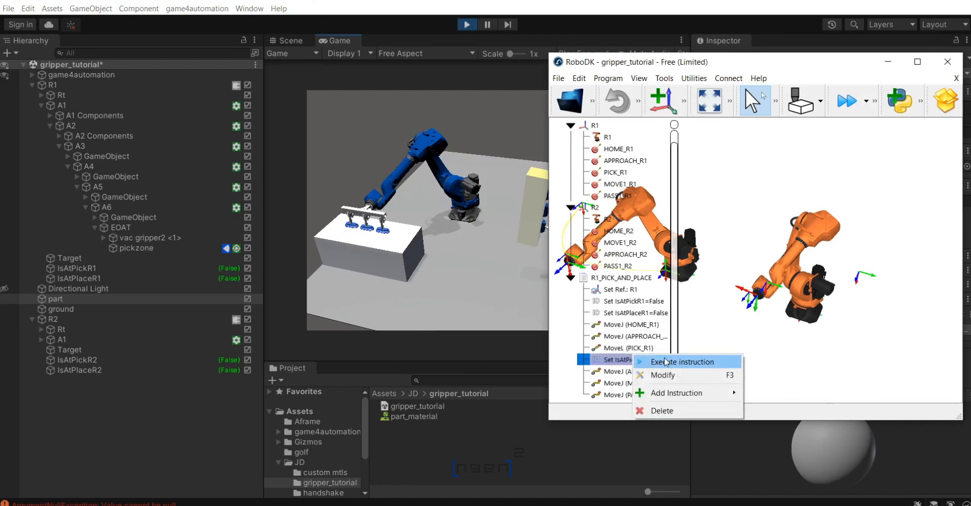
left_click(666, 361)
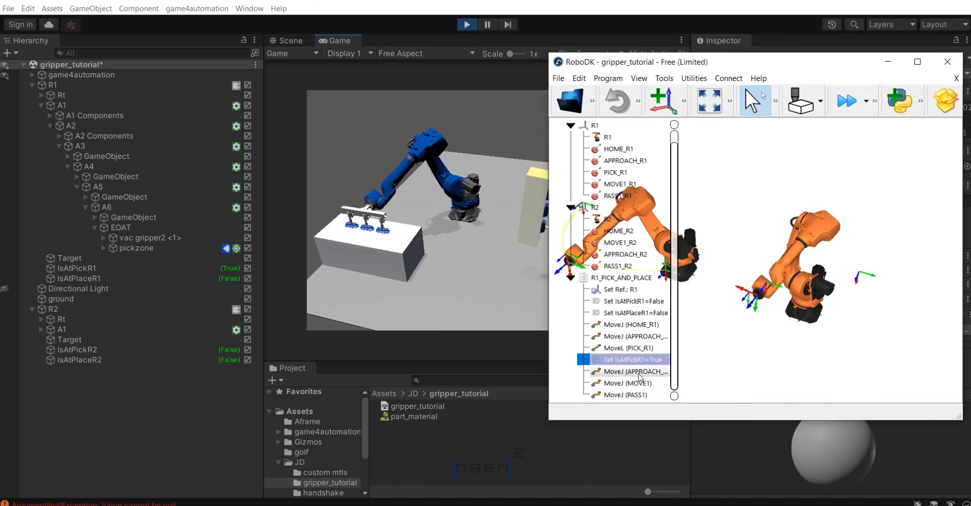
double_click(639, 374)
double_click(636, 384)
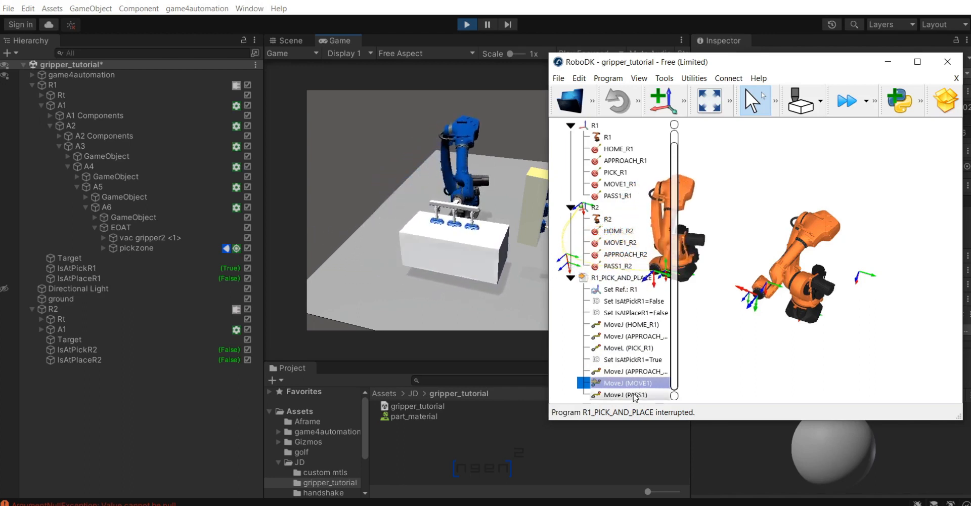
double_click(627, 394)
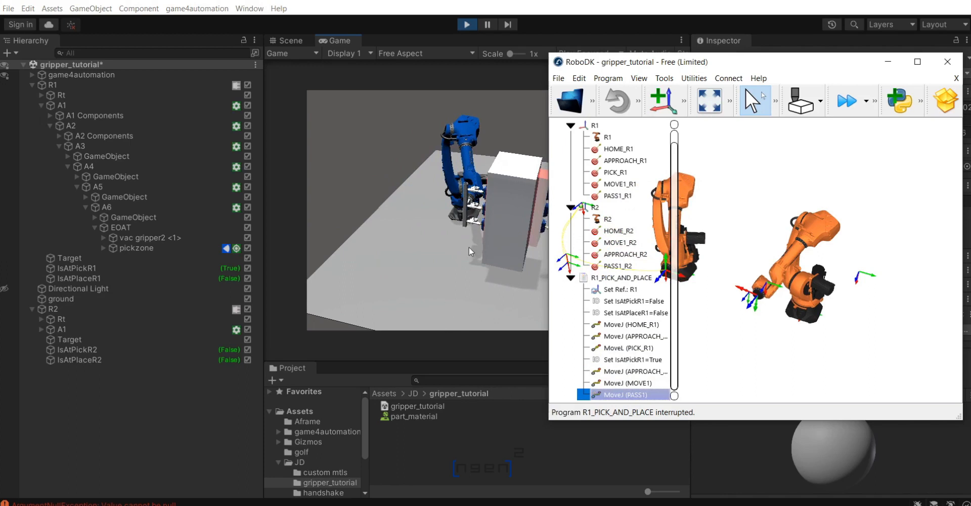
Create a new robot program from R2 and its HOME_R2, MOVE1_R2, APPROACH_R2 and PASS1_R2 targets.
scroll(602, 267, "down", 2)
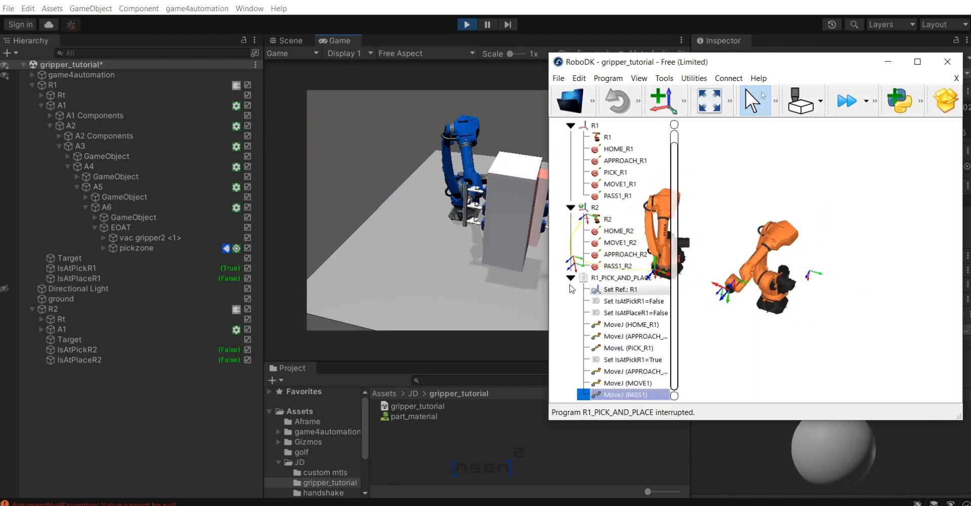
left_click(571, 278)
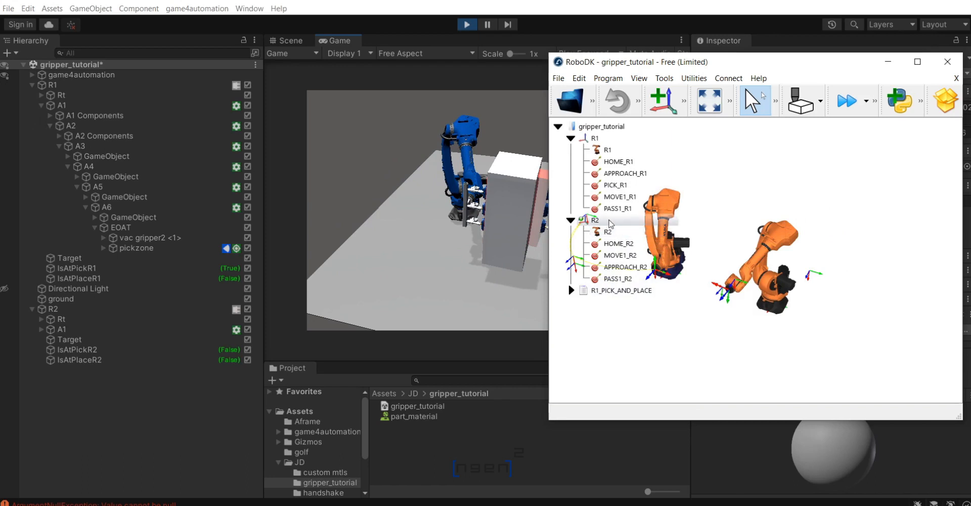
left_click(621, 235)
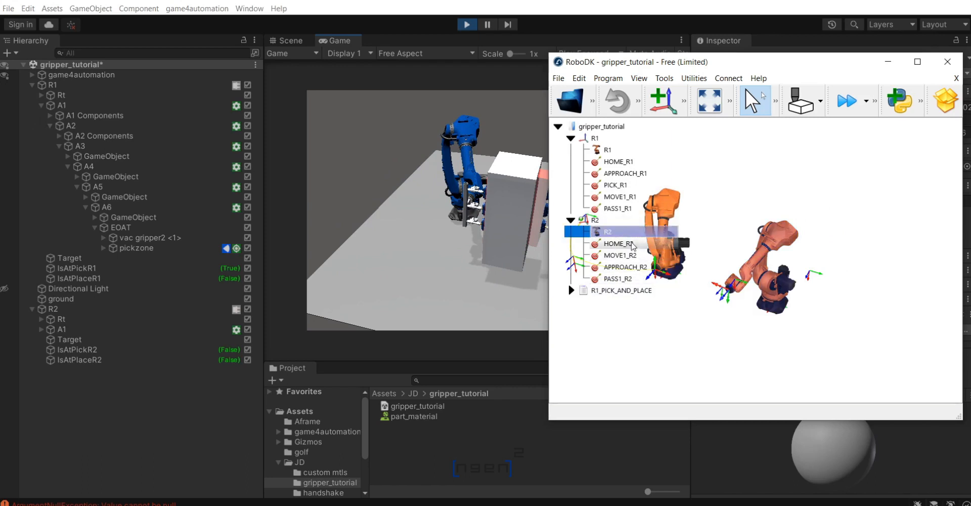
left_click(628, 280, "shift")
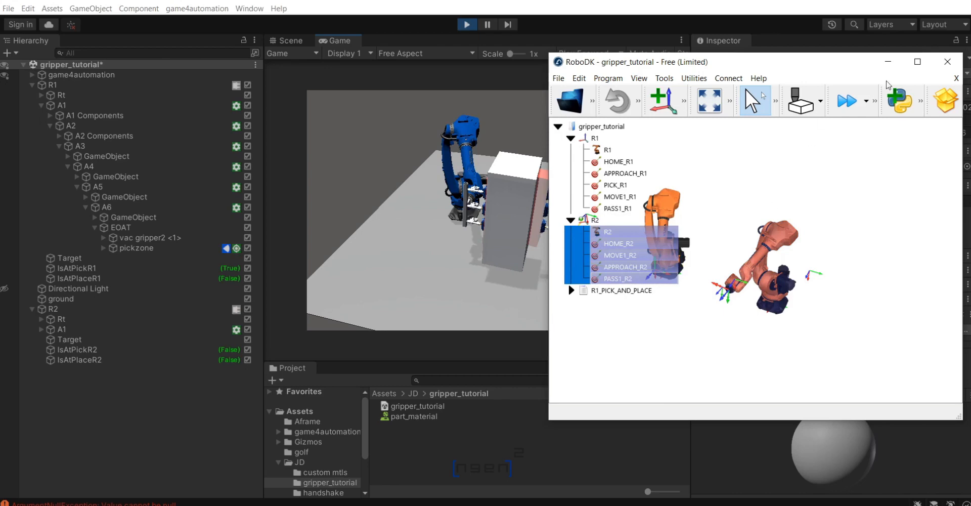
left_click(917, 62)
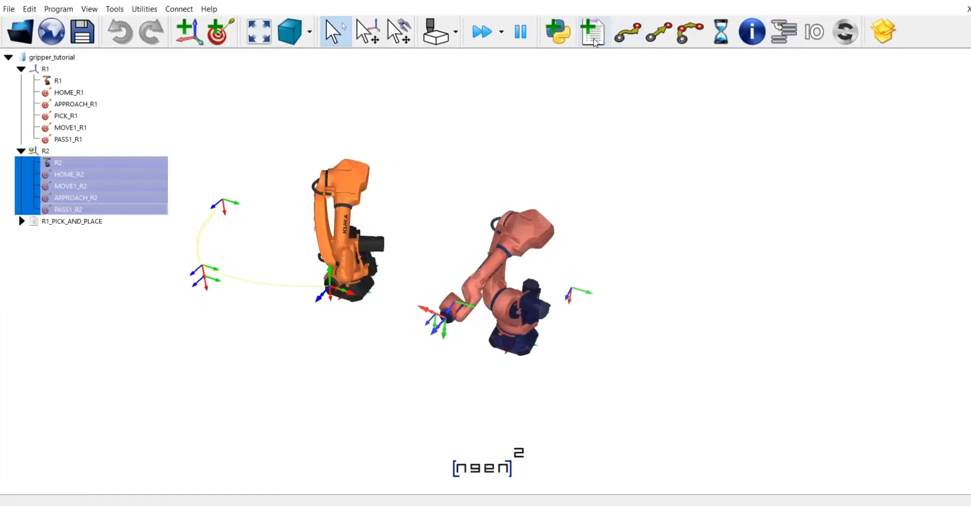
left_click(595, 41)
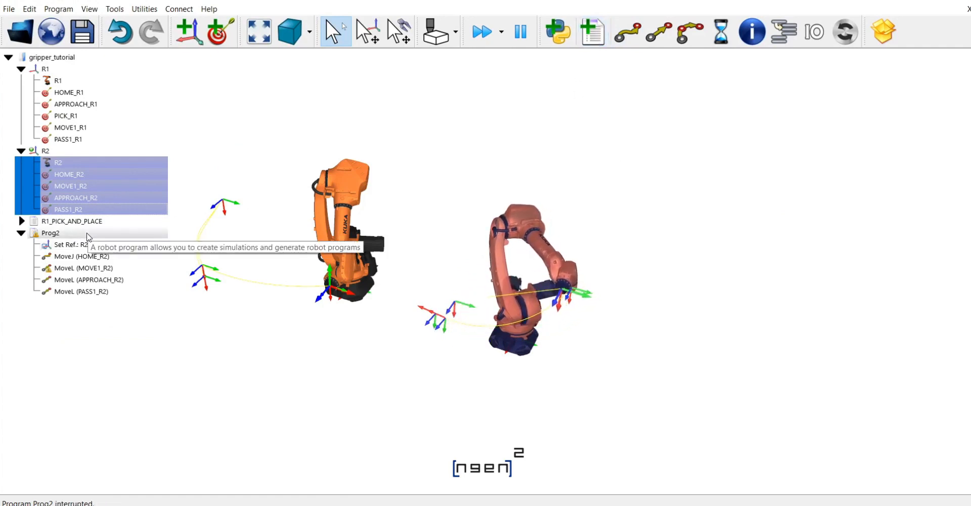
right_click(89, 235)
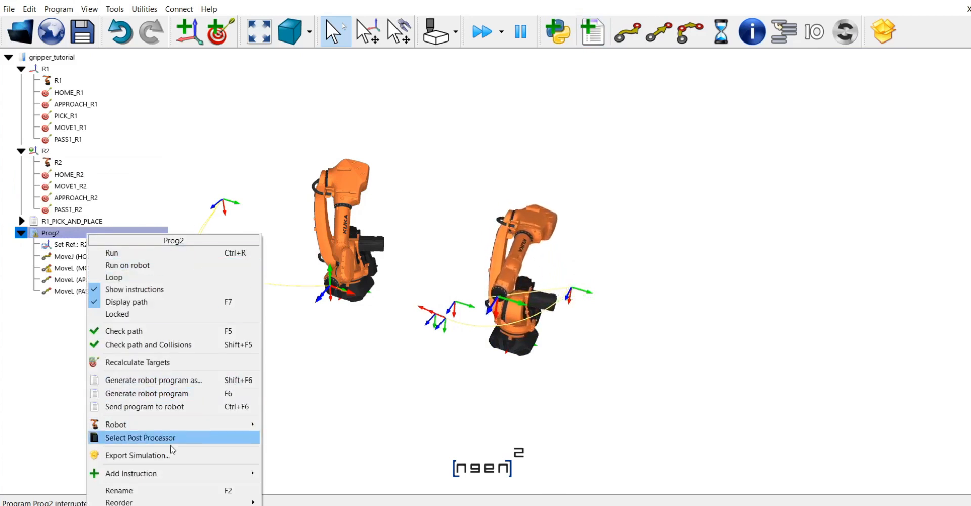
left_click(162, 490)
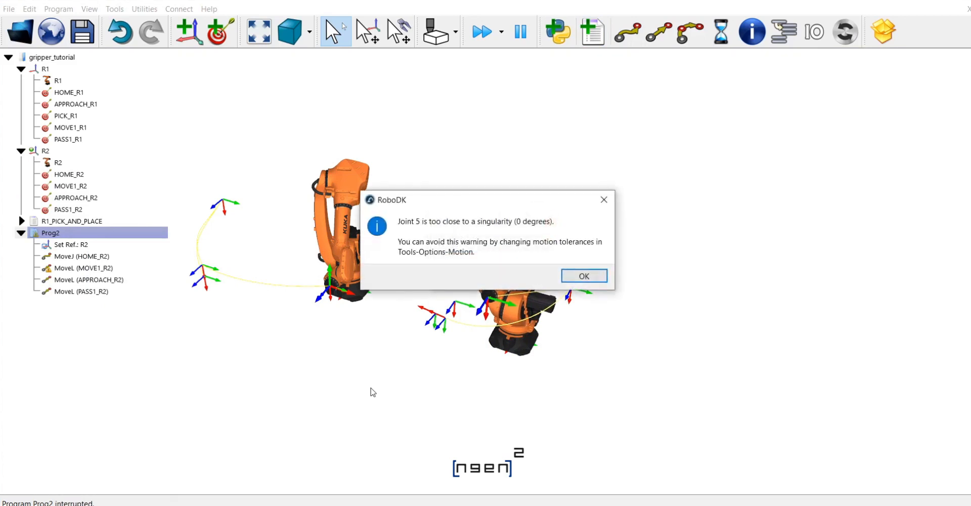
left_click(585, 276)
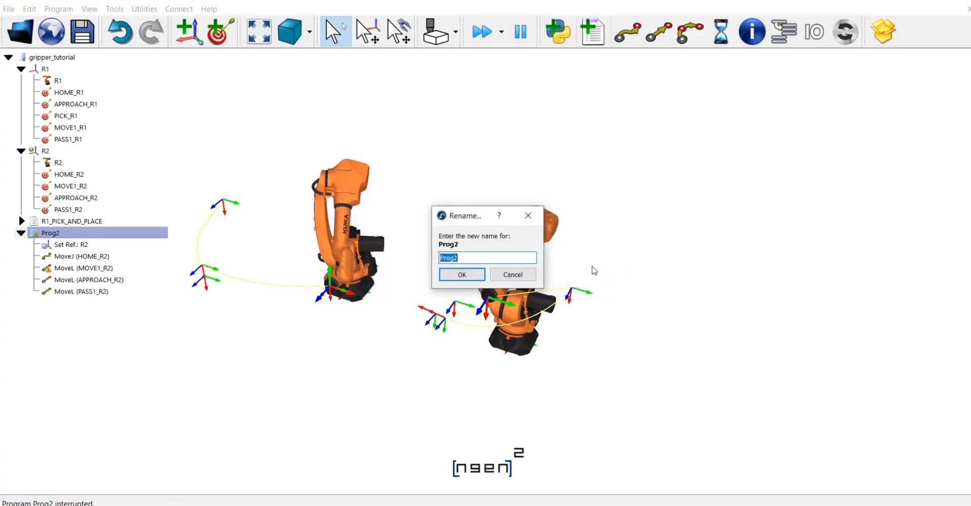
key("Escape")
left_click(288, 317)
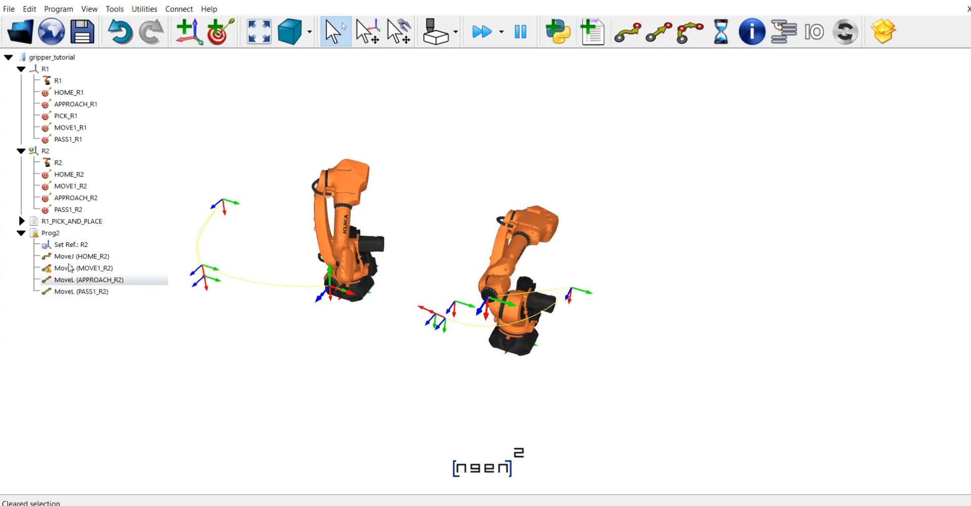
right_click(69, 234)
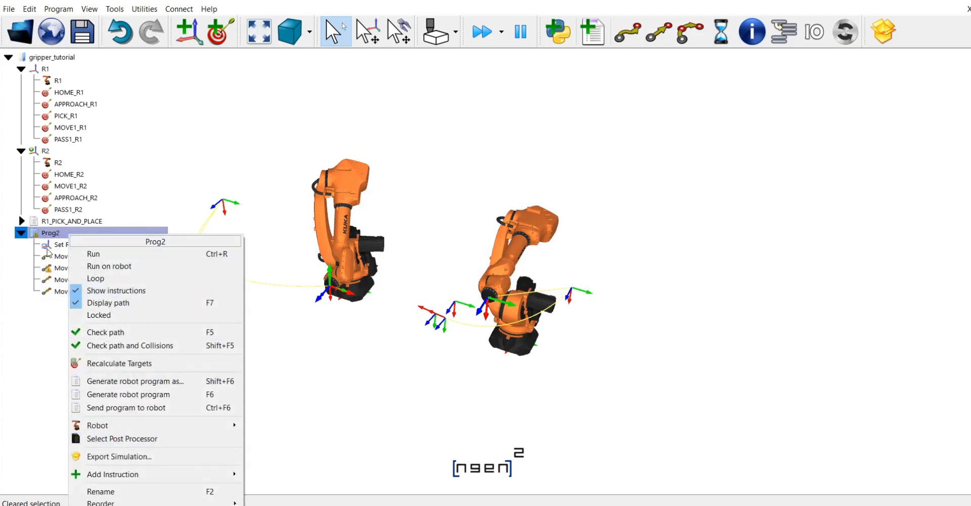
left_click(31, 265)
Execute the new program's HOME_R2 move and rename the program as R2_PICK_AND_PLACE.
double_click(63, 256)
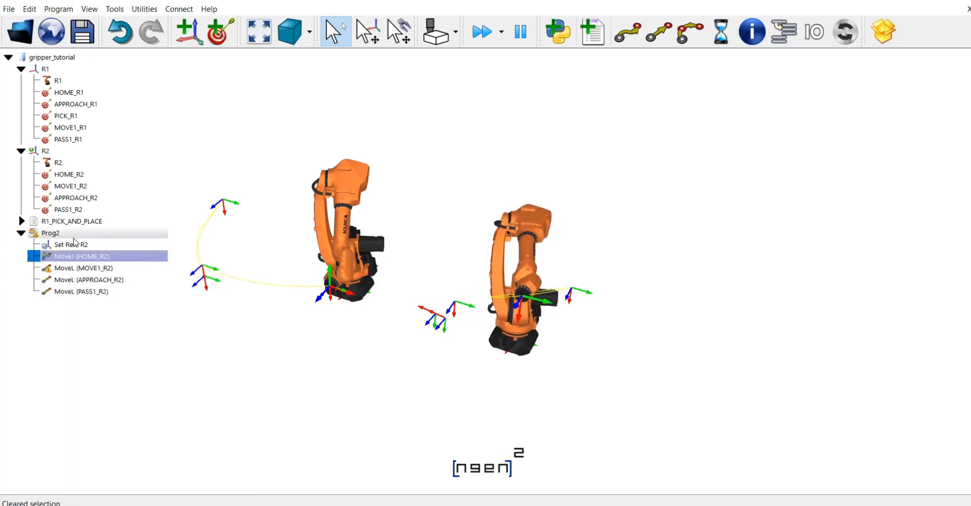
right_click(87, 233)
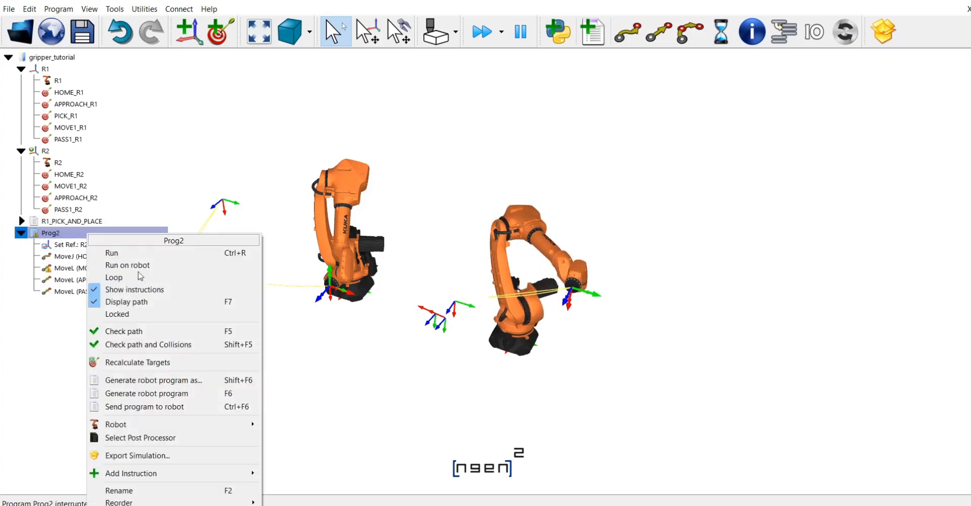
left_click(147, 490)
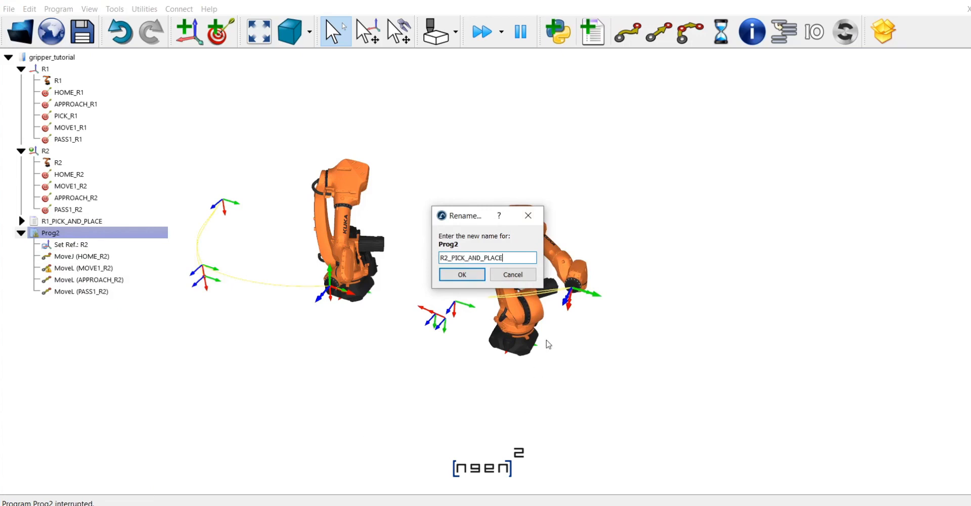
left_click(476, 279)
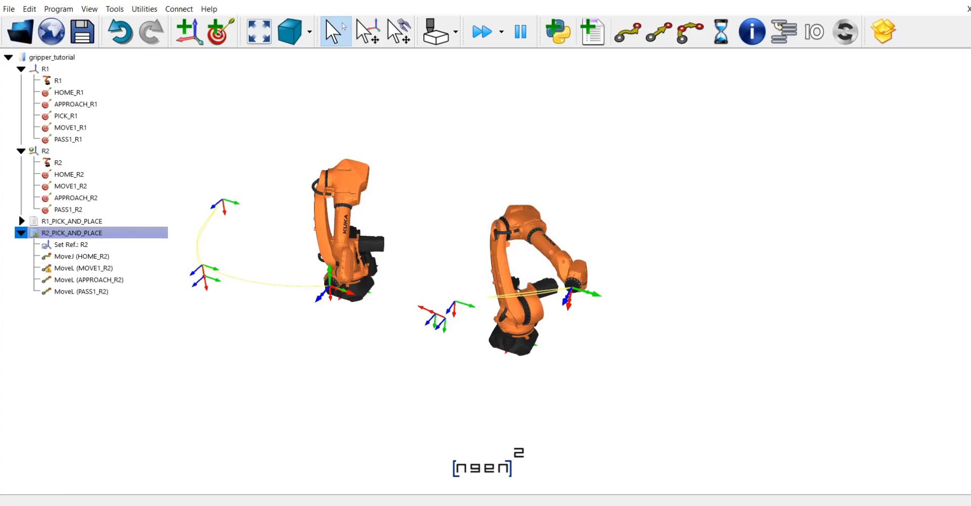
Copy the IsAtPickR1=False, IsAtPlaceR1=False and IsAtPickR1=True instructions from R1_PICK_AND_PLACE into R2_PICK_AND_PLACE.
left_click(21, 221)
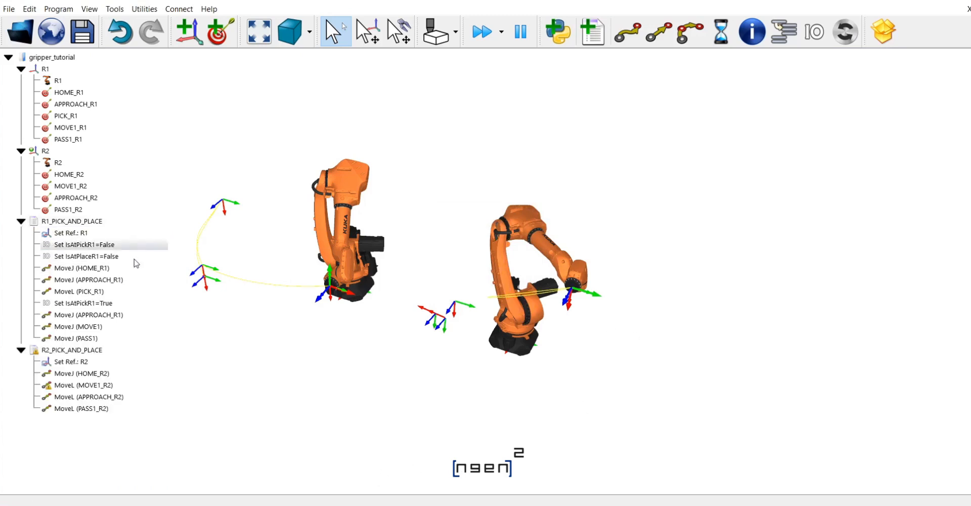
left_click(117, 247)
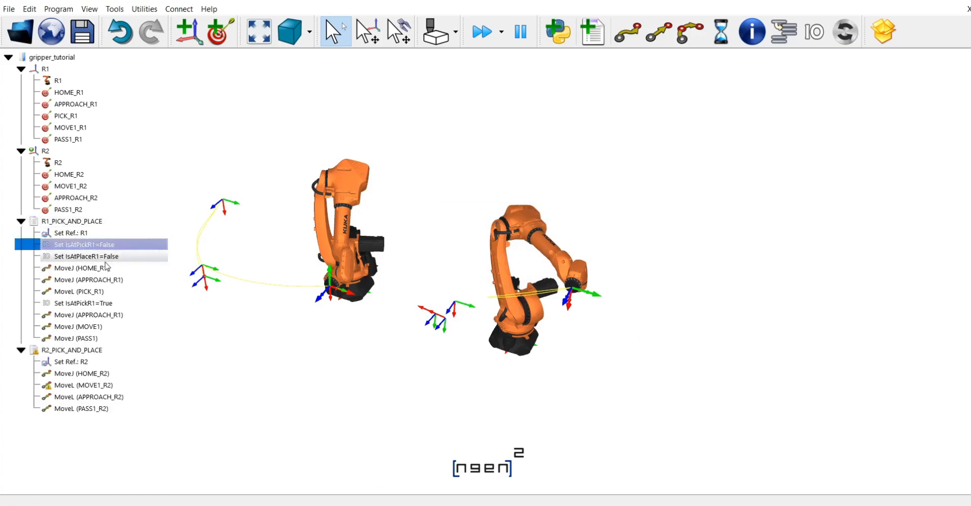
right_click(95, 249)
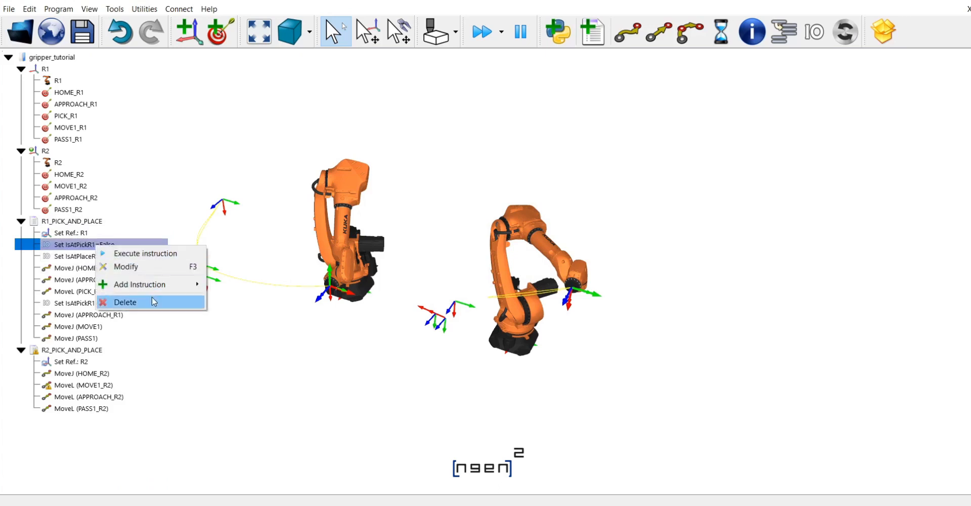
left_click(181, 193)
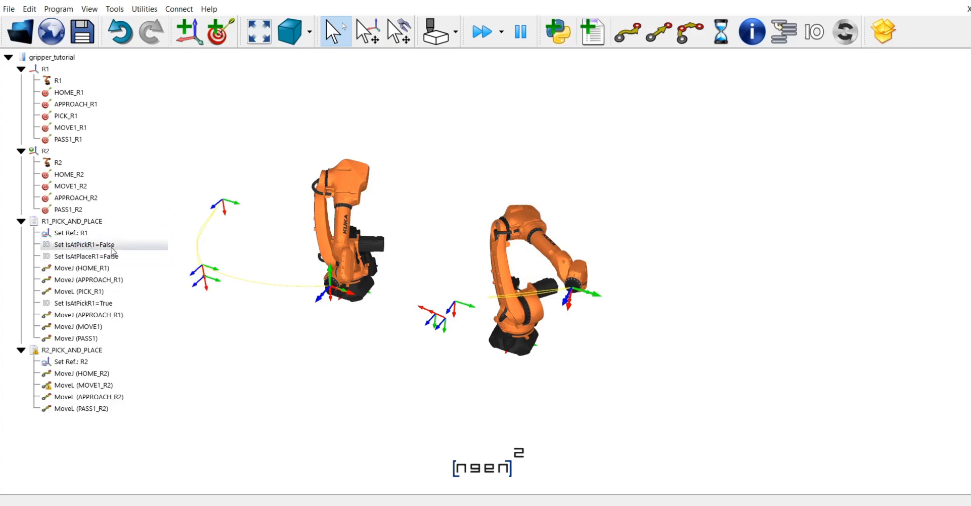
left_click(110, 247)
left_click(96, 259, "shift")
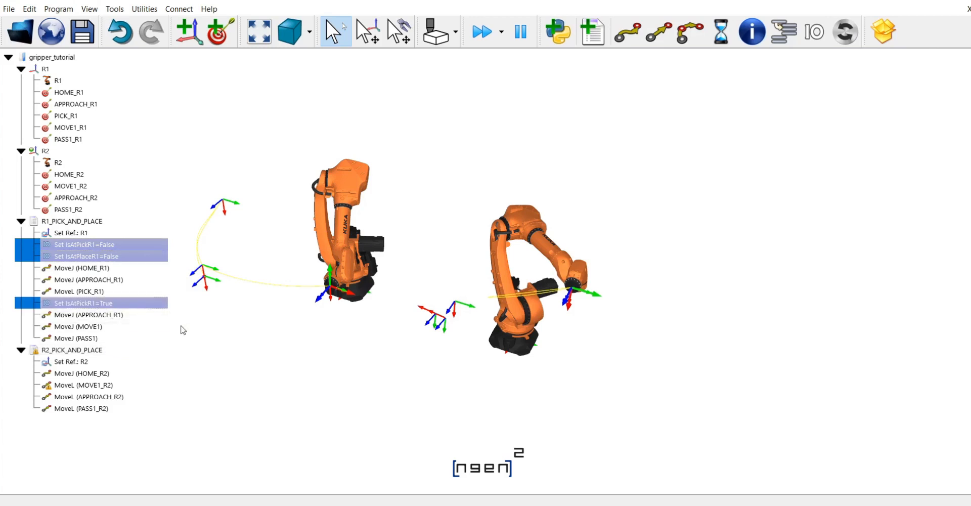
left_click(103, 351)
key("ctrl+v")
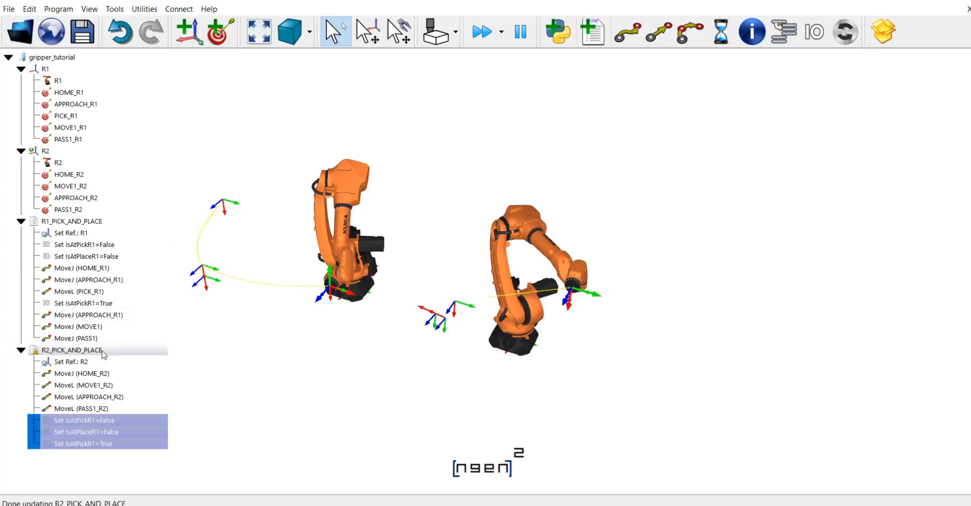
Reorder R2_PICK_AND_PLACE so the IsAtPickR1=False and IsAtPlaceR1=False instructions come before the HOME_R2 move.
left_click(206, 440)
left_click(111, 434)
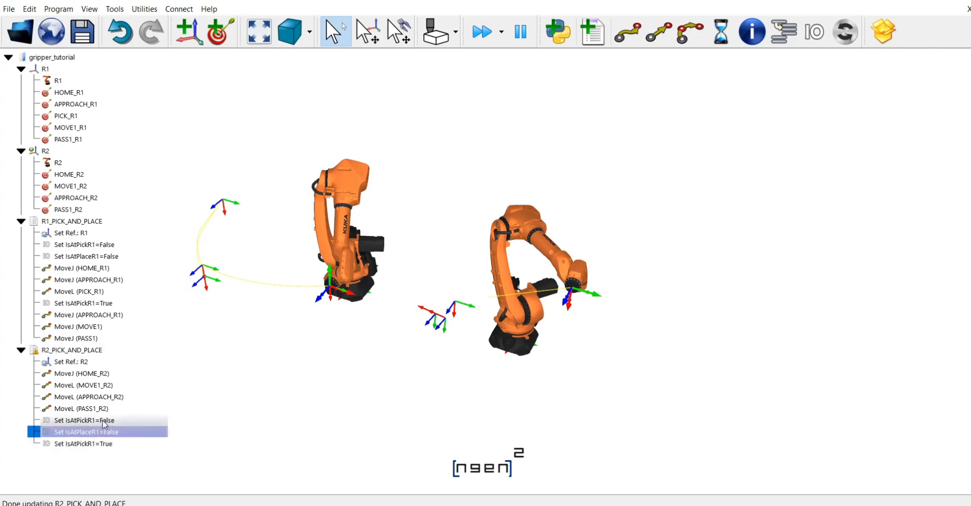
left_click(100, 420, "shift")
left_click_drag(100, 420, 100, 373)
Change the IO names of the two False instructions in R2_PICK_AND_PLACE to IsAtPickR2 and IsAtPlaceR2.
right_click(109, 373)
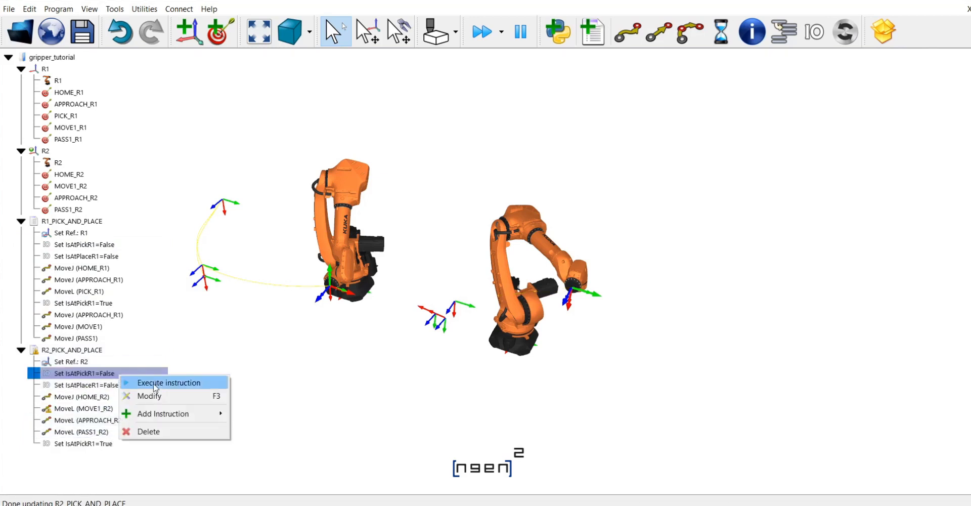
left_click(162, 395)
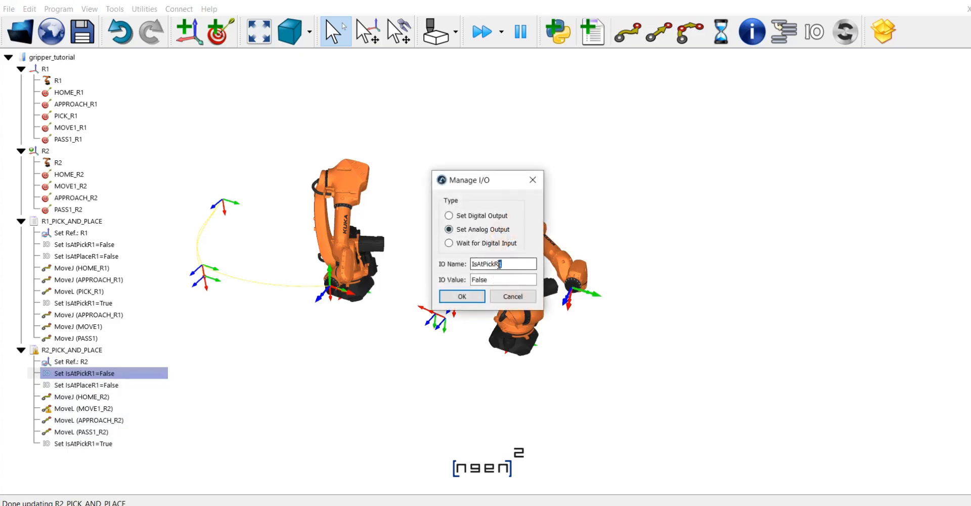
left_click(482, 296)
left_click(129, 385)
right_click(129, 385)
left_click(156, 408)
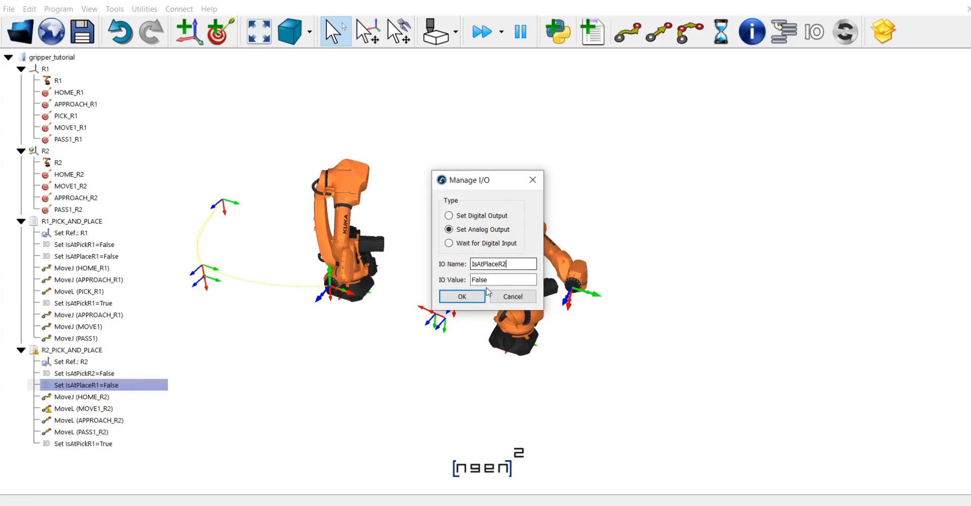
left_click(462, 296)
Change the IO name of the final True instruction in R2_PICK_AND_PLACE to IsAtPickR2.
right_click(104, 444)
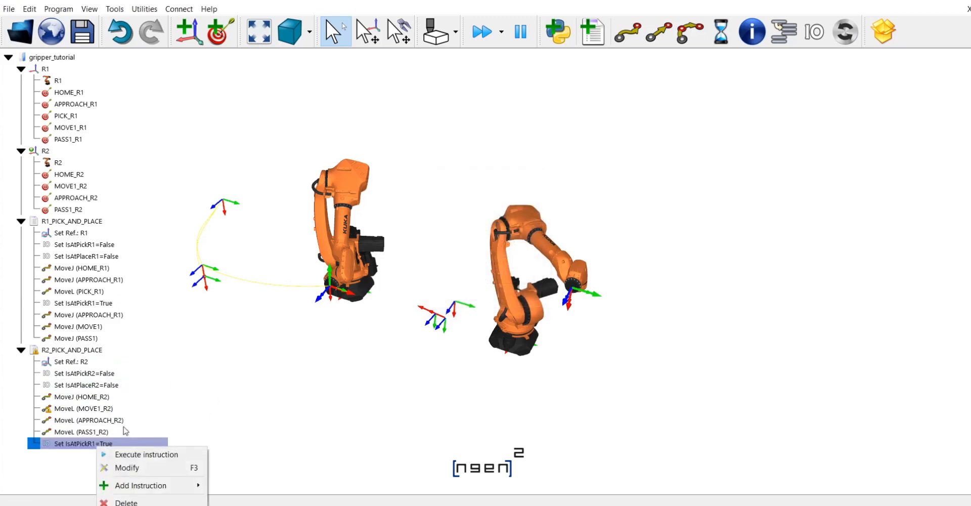
left_click(128, 468)
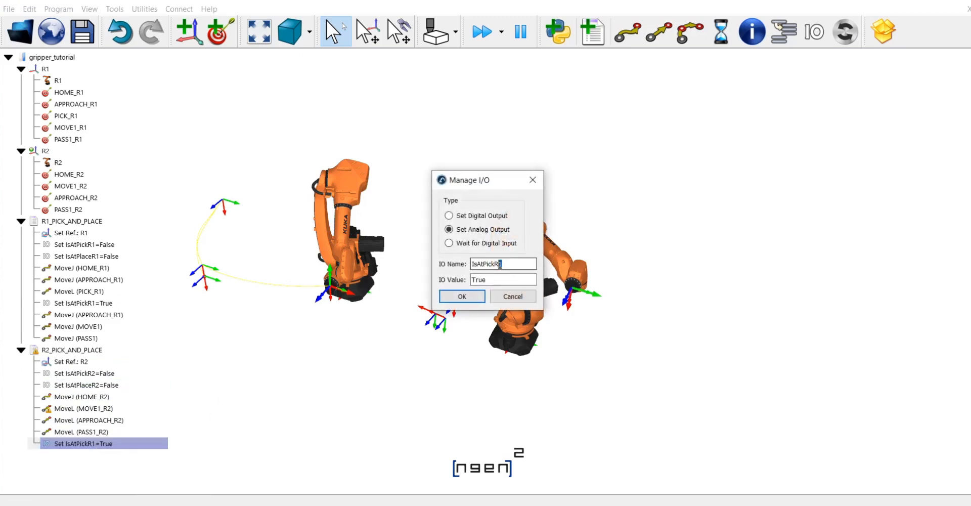
left_click(462, 296)
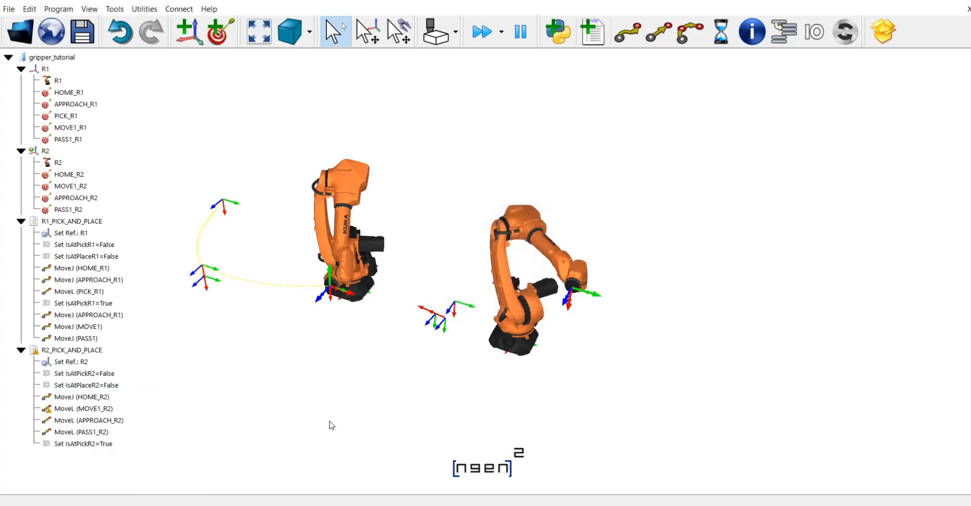
left_click(104, 444)
left_click_drag(104, 443, 244, 416)
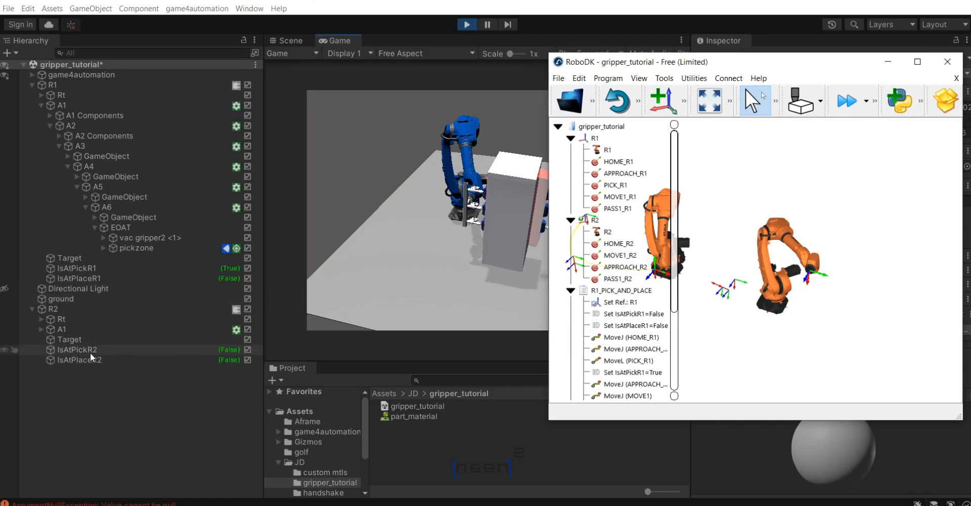
In RoboDK, change the MOVE1_R2 and APPROACH_R2 moves of R2_PICK_AND_PLACE to joint moves.
left_click(507, 235)
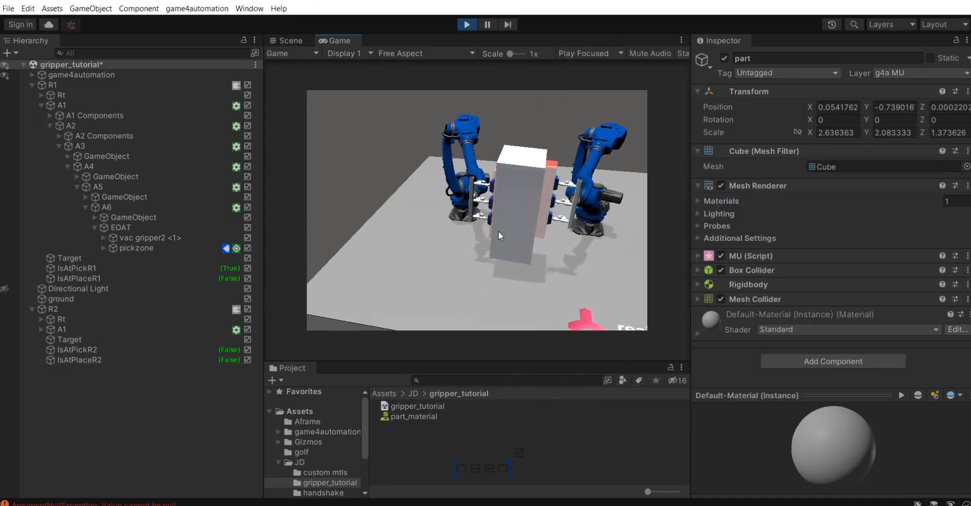
right_click_drag(499, 230, 496, 210)
left_click(316, 505)
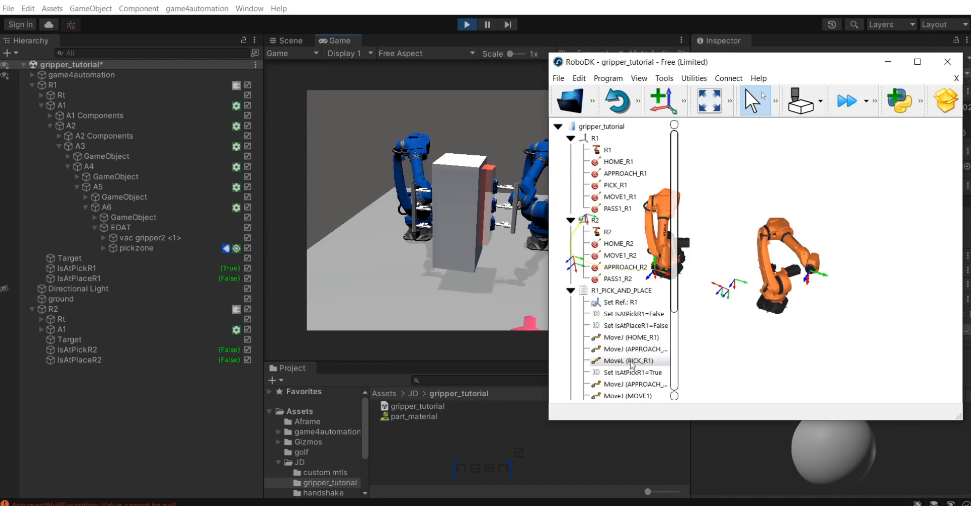
right_click(631, 384)
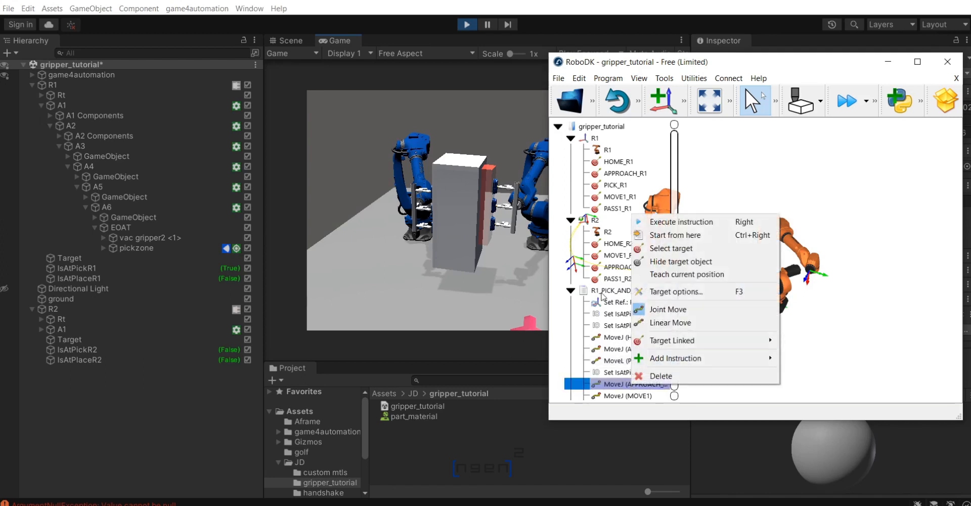
left_click(571, 290)
left_click(571, 301)
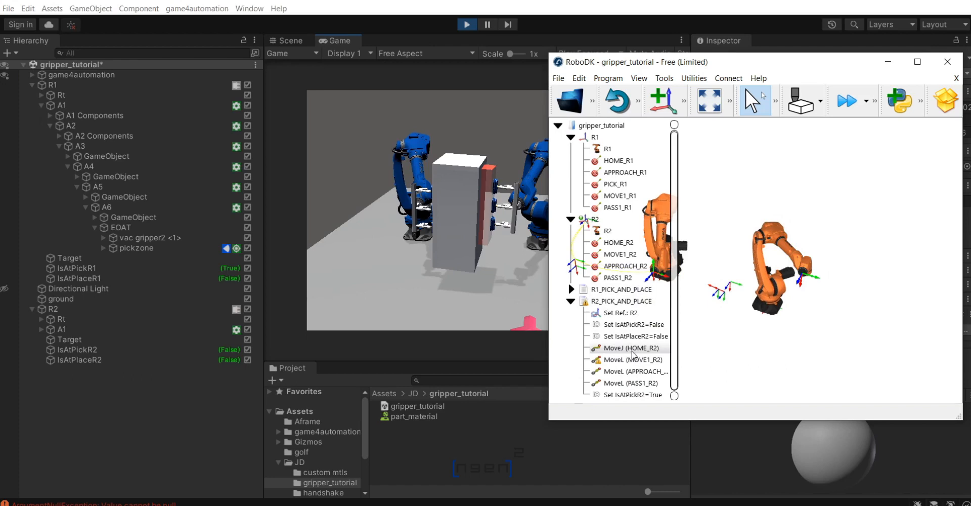
left_click(632, 348)
right_click(639, 360)
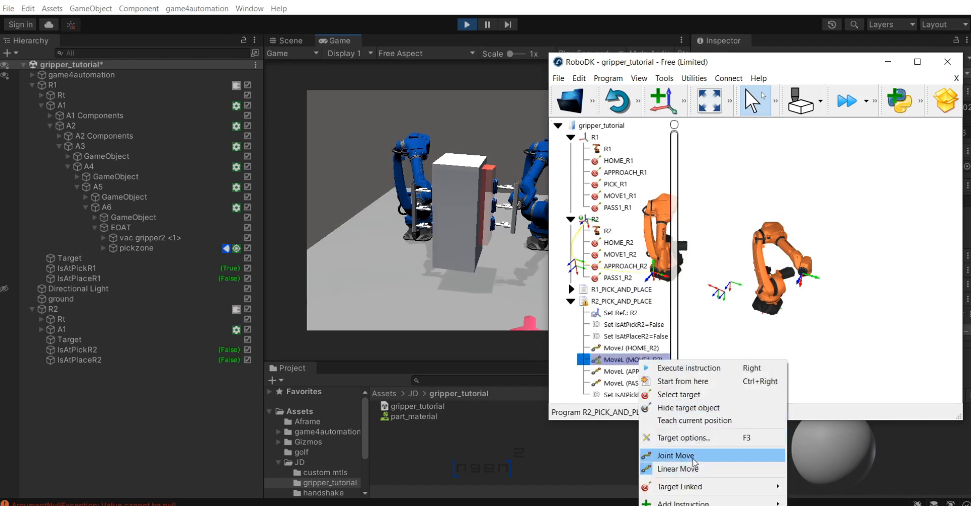
left_click(695, 455)
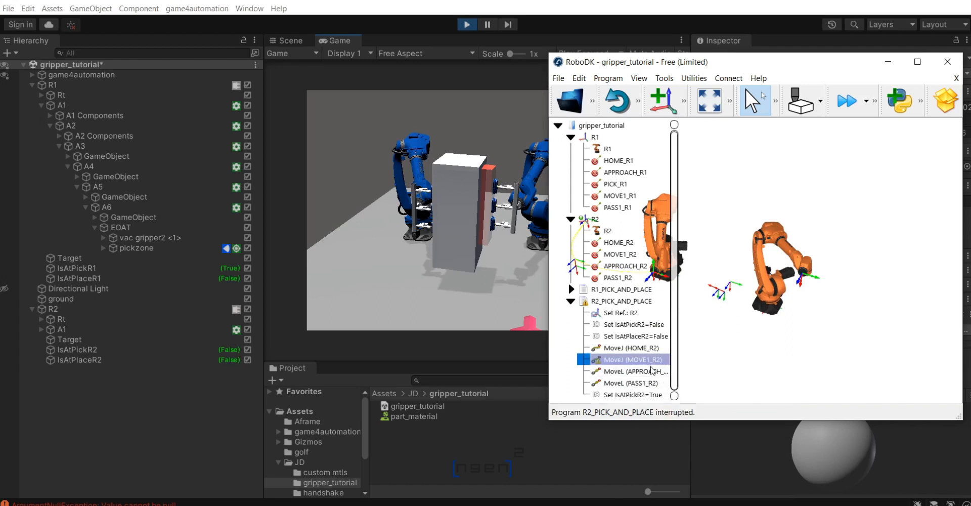
right_click(650, 374)
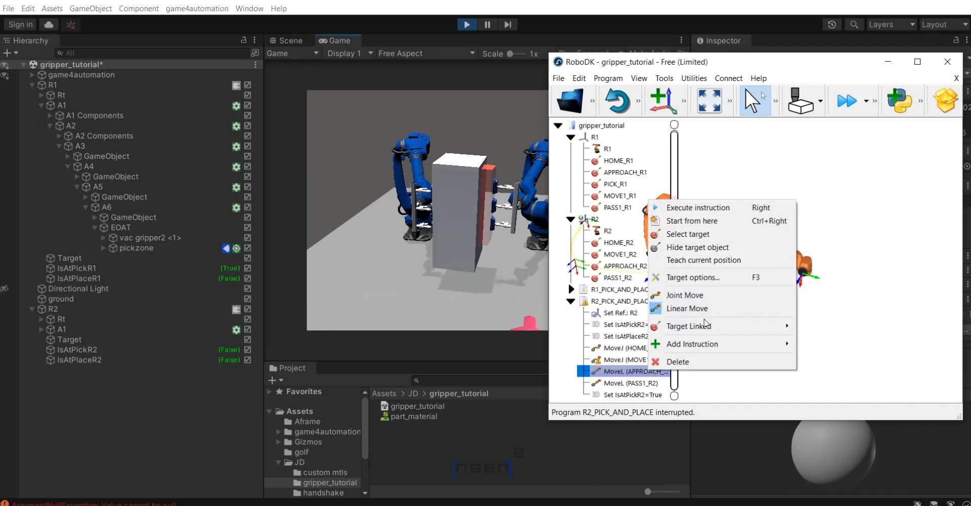
left_click(685, 295)
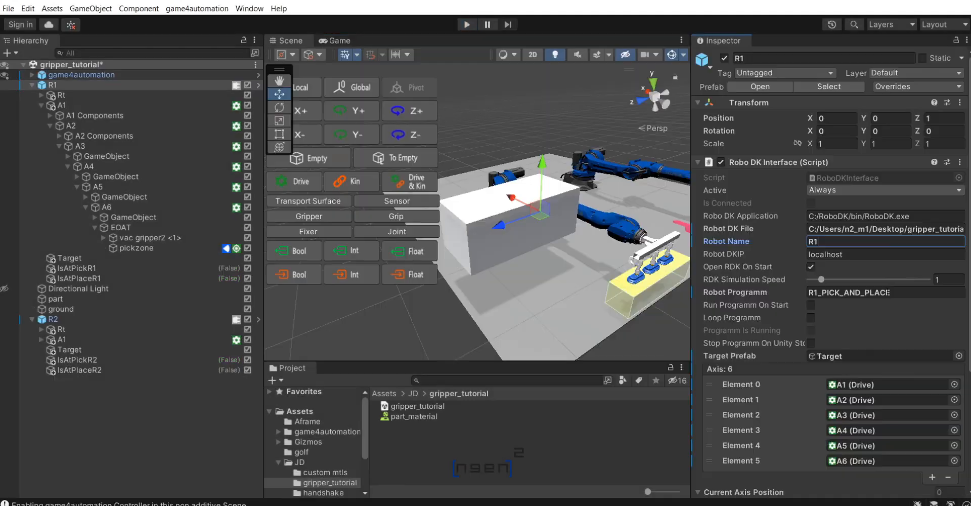
In Unity, check R1's robot program name and save the gripper_tutorial scene.
left_click(832, 293)
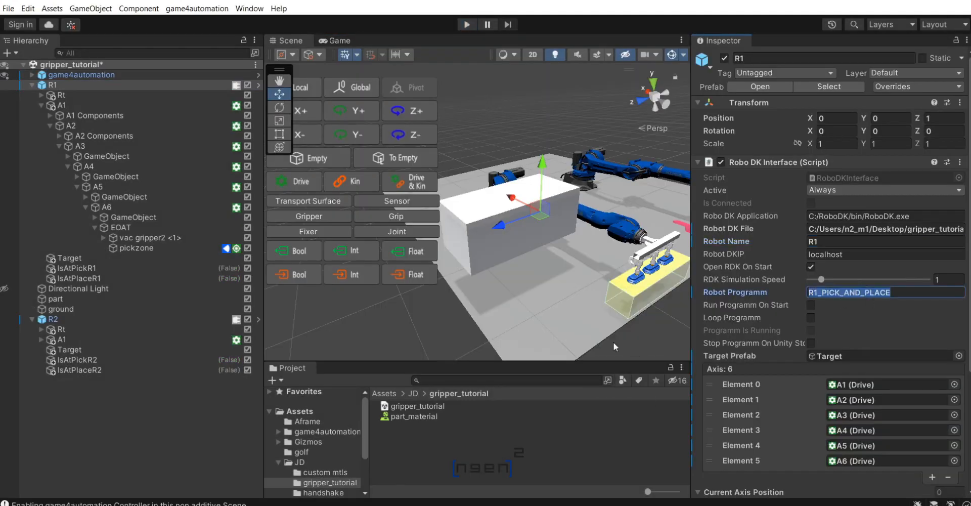
left_click(454, 339)
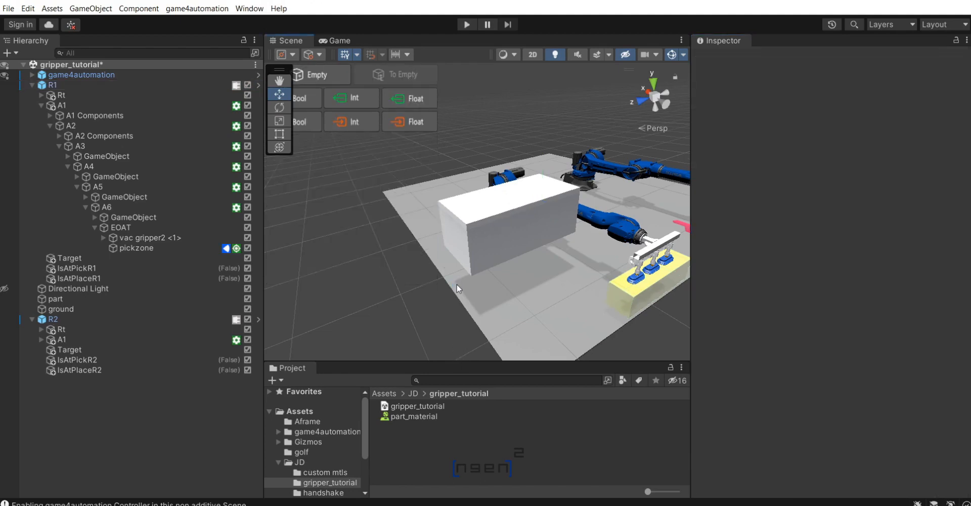
scroll(457, 285, "down", 6)
key("ctrl+s")
scroll(456, 286, "up", 3)
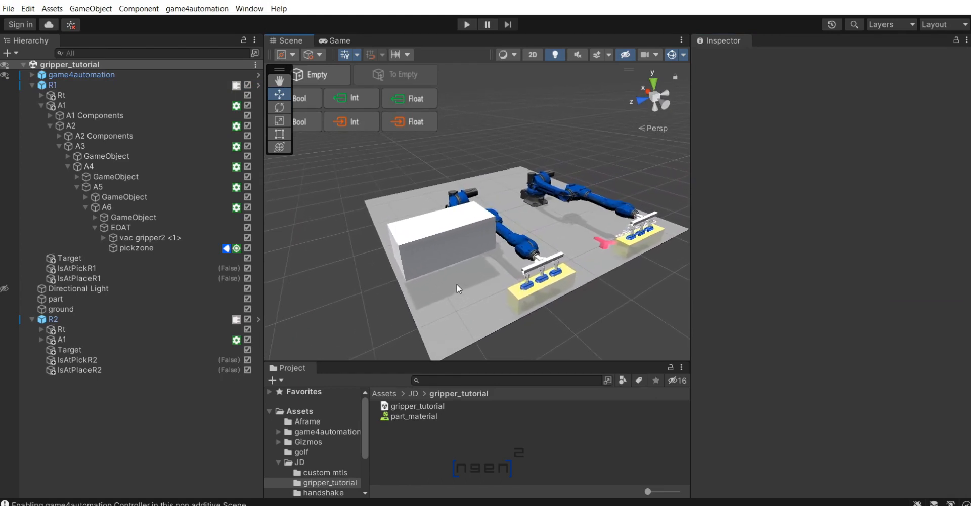
scroll(457, 286, "up", 3)
middle_click_drag(456, 287, 386, 276)
In RoboDK, execute the HOME_R2 move and expand R1_PICK_AND_PLACE to execute its HOME_R1 move.
key("alt+Tab")
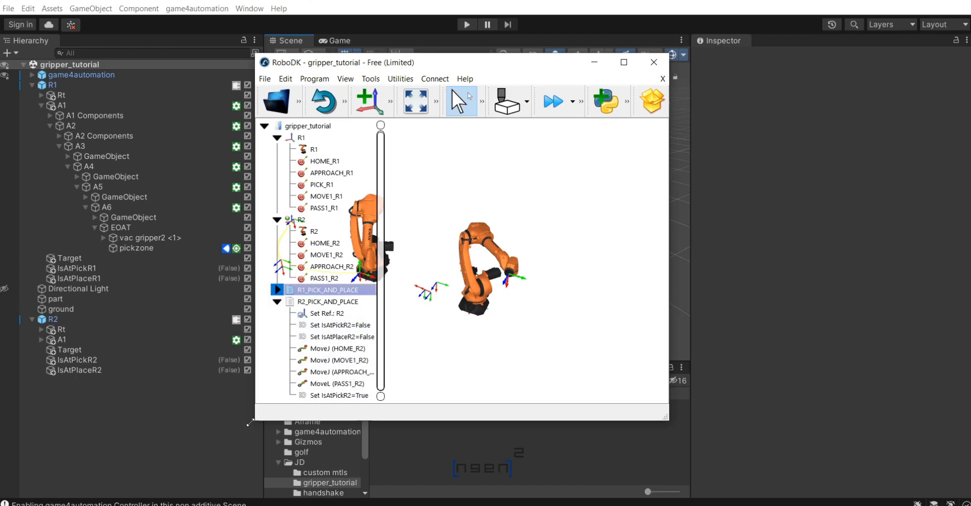
left_click(329, 349)
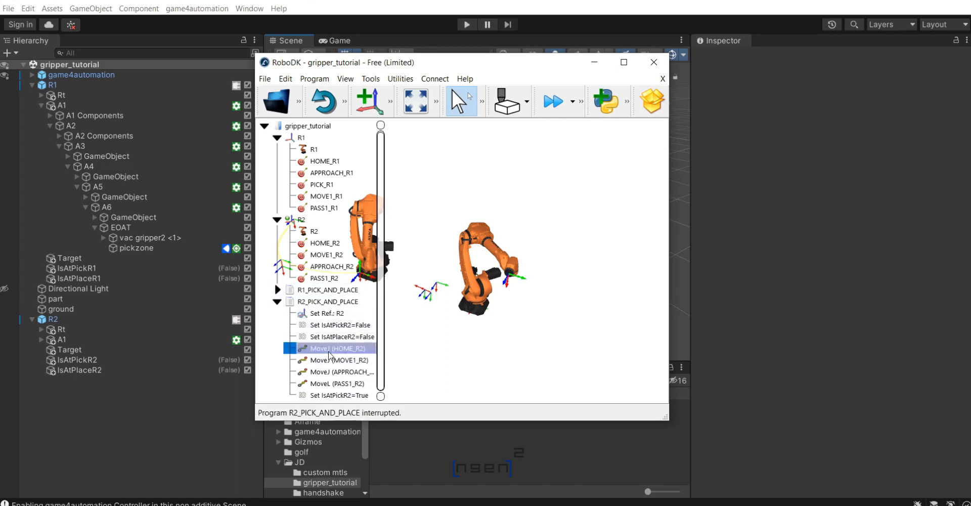
left_click(277, 289)
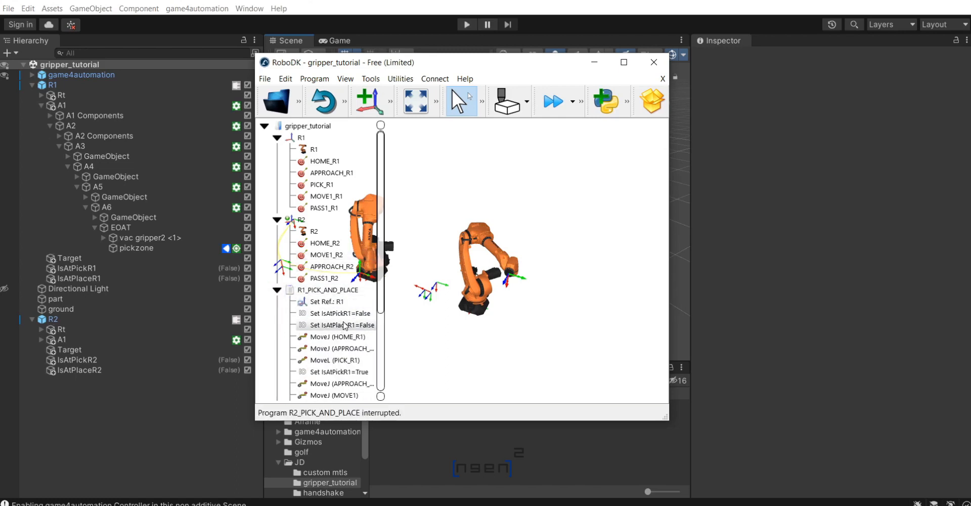
left_click(342, 336)
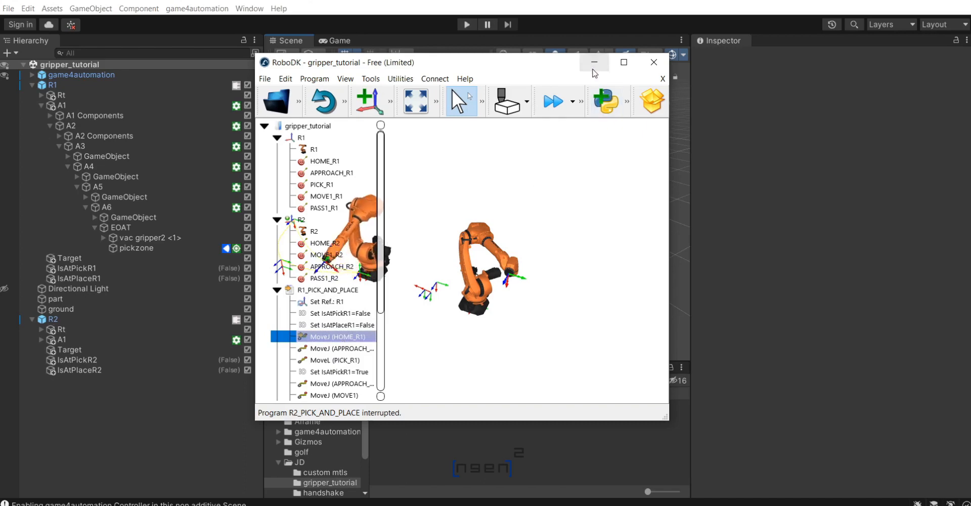
Start play mode in Unity, keeping the RoboDK window clear of the game view, and frame both robots with the part.
left_click(594, 61)
left_click(465, 24)
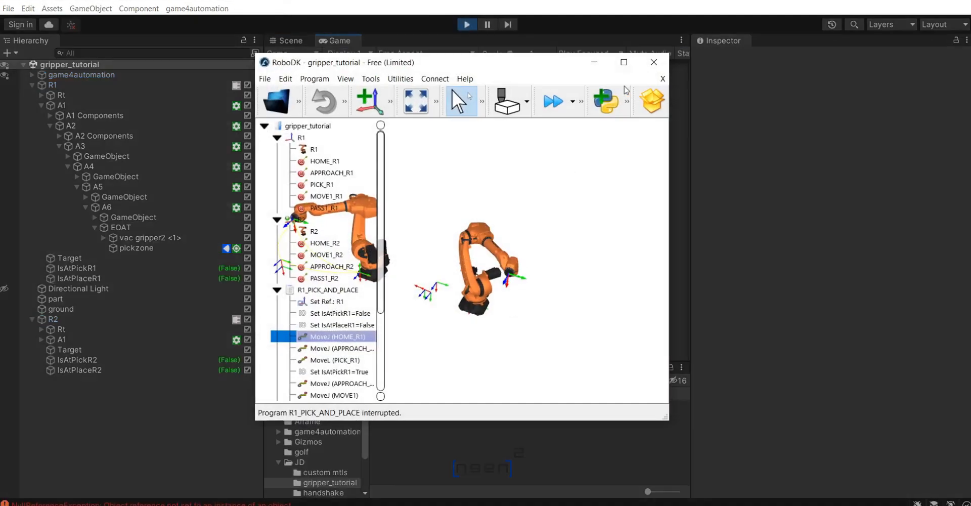
left_click_drag(552, 68, 899, 82)
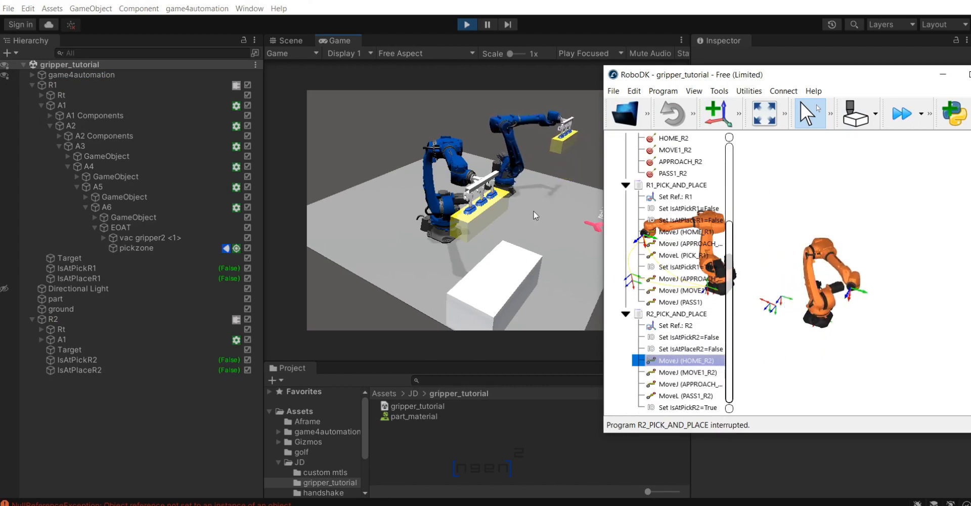
right_click_drag(545, 253, 334, 266)
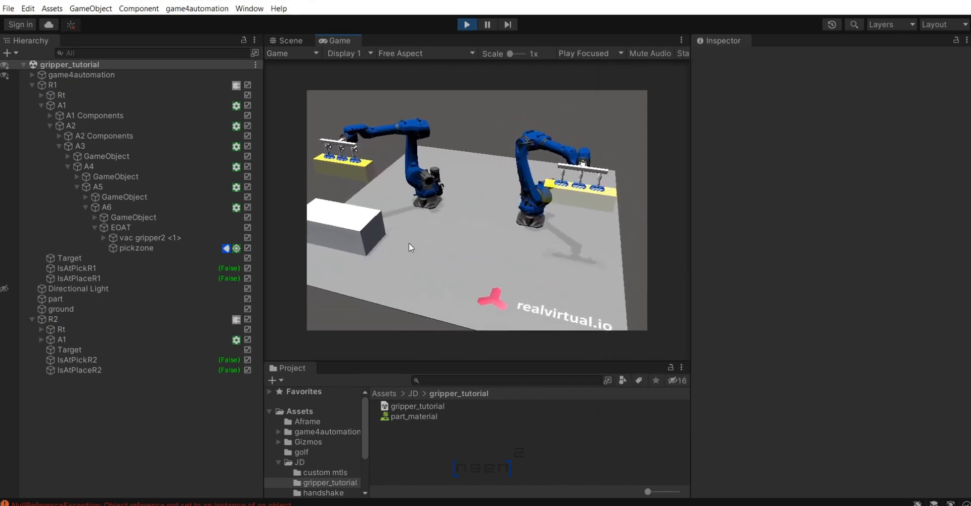
scroll(433, 229, "down", 2)
scroll(466, 212, "down", 3)
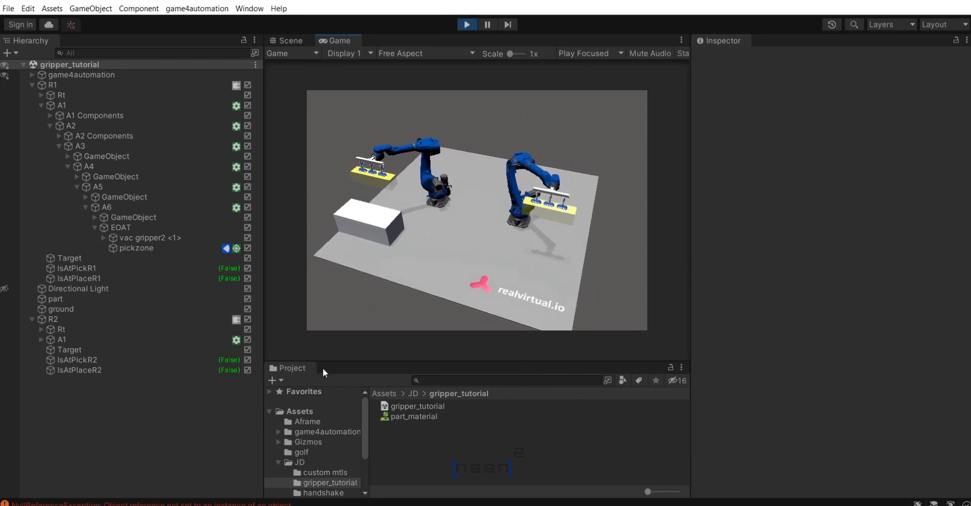
With the Unity simulation running, execute R2's and R1's home moves from RoboDK.
key("alt+Tab")
double_click(701, 361)
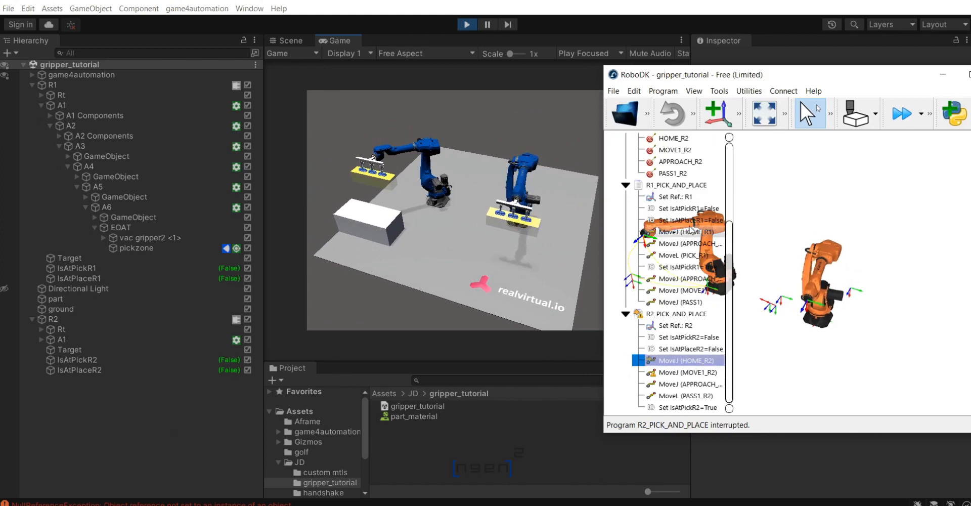
left_click(684, 233)
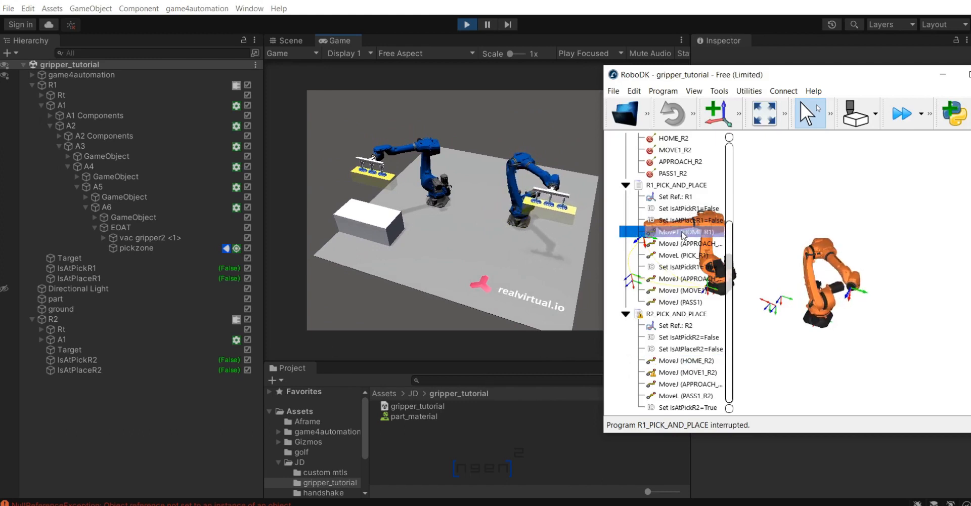
Execute R1's remaining instructions one by one: approach, PICK_R1, IsAtPickR1=True, approach again, MOVE1 and PASS1.
double_click(679, 244)
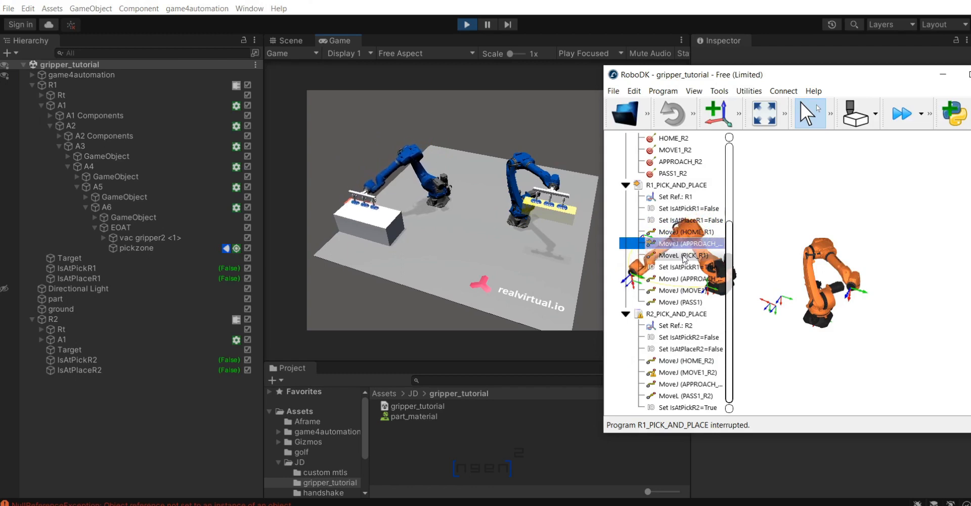
left_click(683, 256)
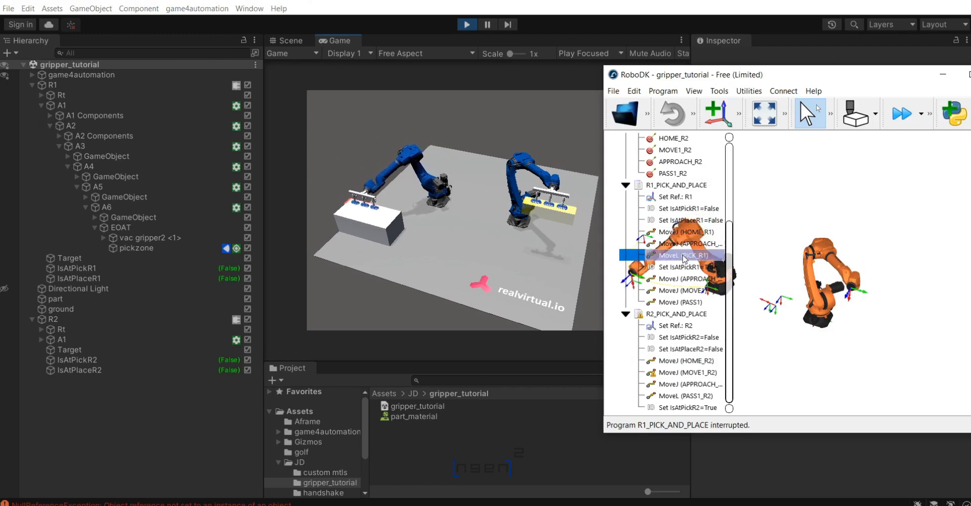
right_click(682, 271)
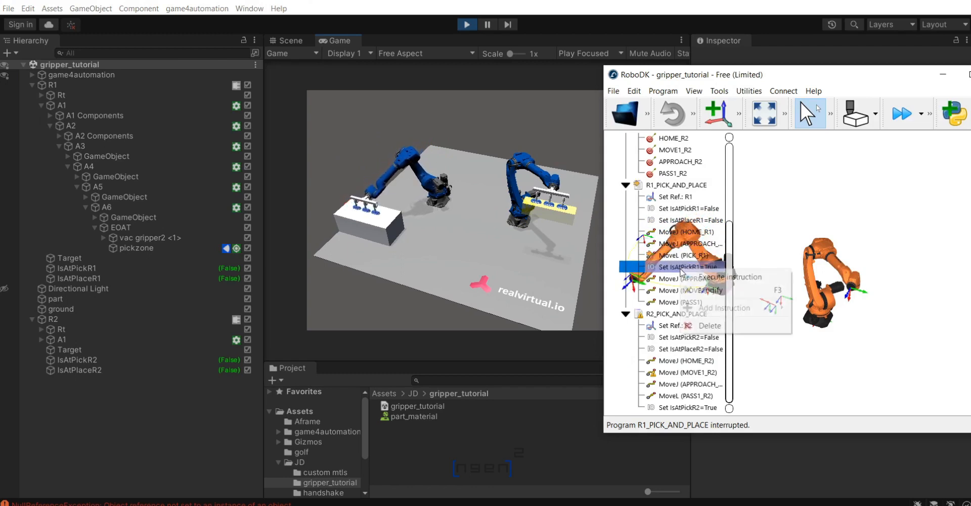
left_click(710, 277)
left_click(676, 283)
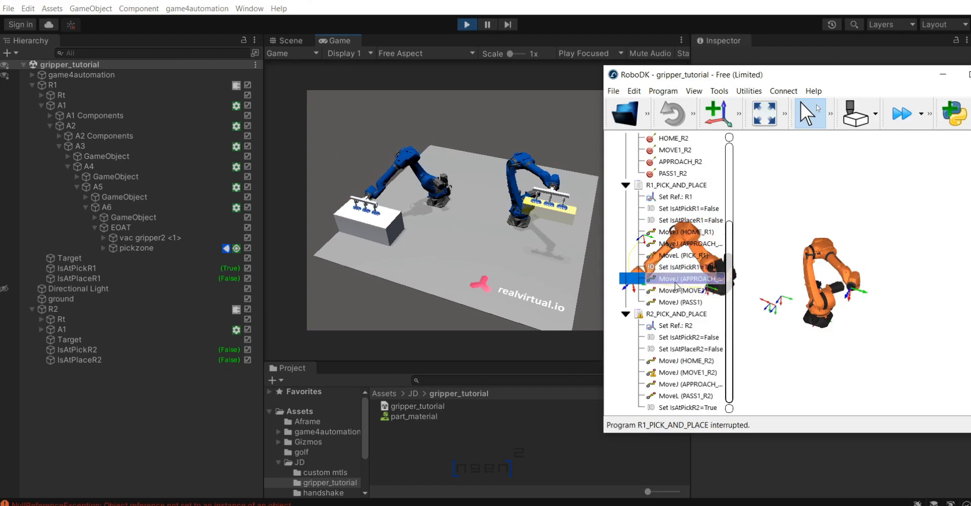
double_click(677, 292)
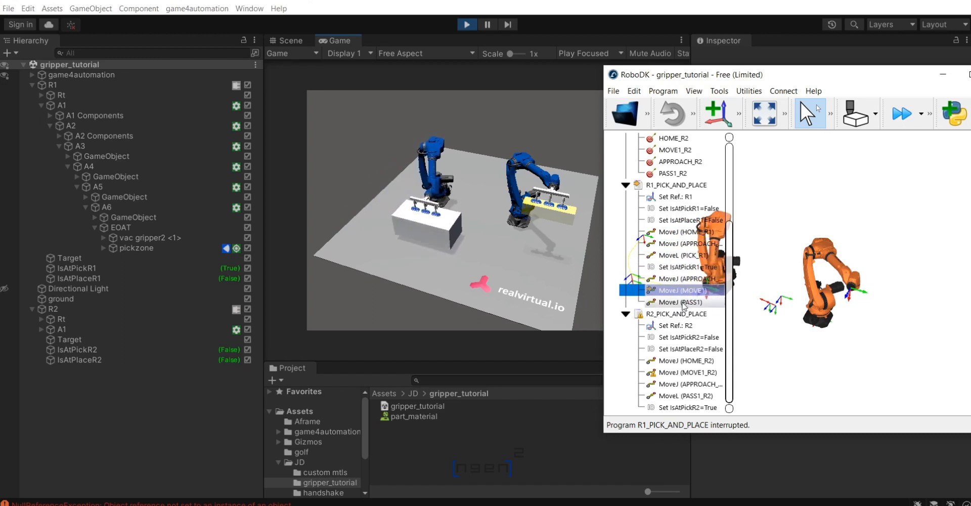
double_click(683, 302)
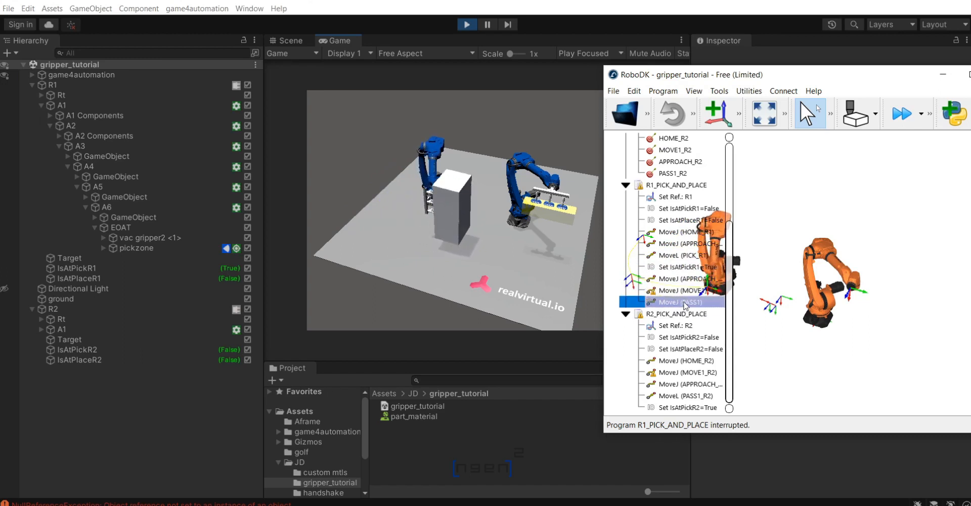
Execute R2's HOME_R2, MOVE1_R2, approach and PASS1_R2 moves one by one to bring its gripper to the part.
left_click(686, 361)
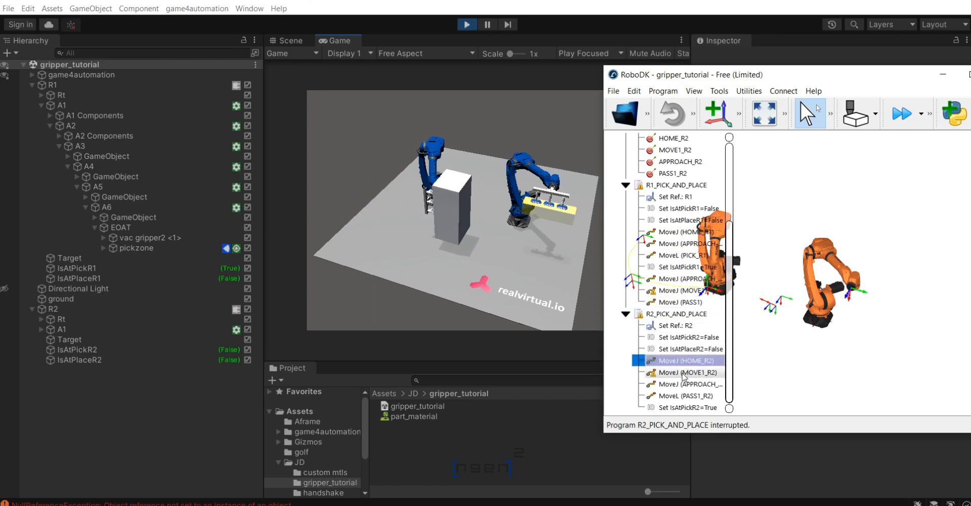
double_click(684, 373)
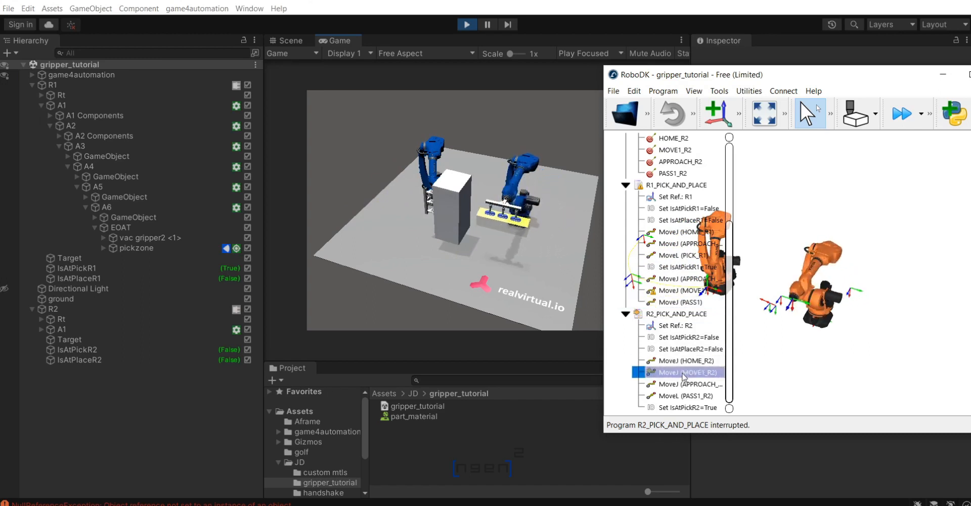
double_click(681, 385)
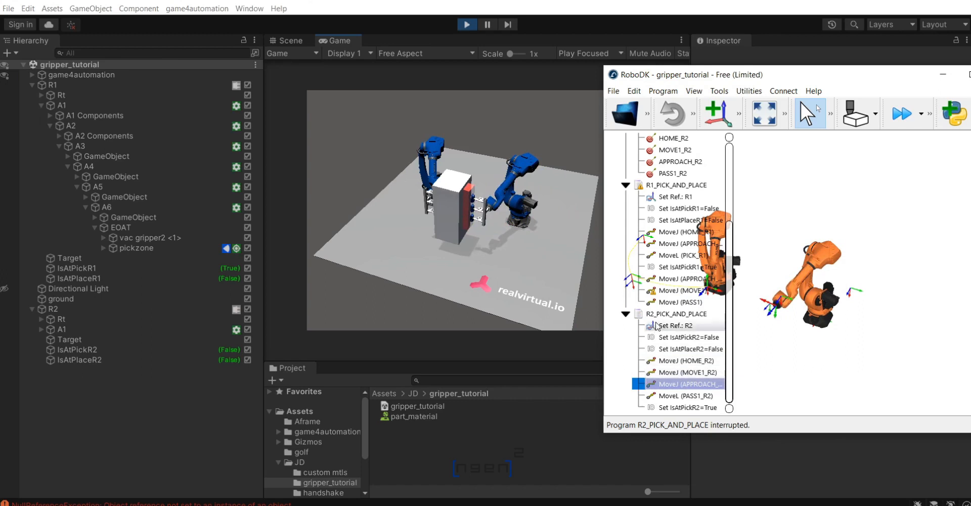
left_click(697, 397)
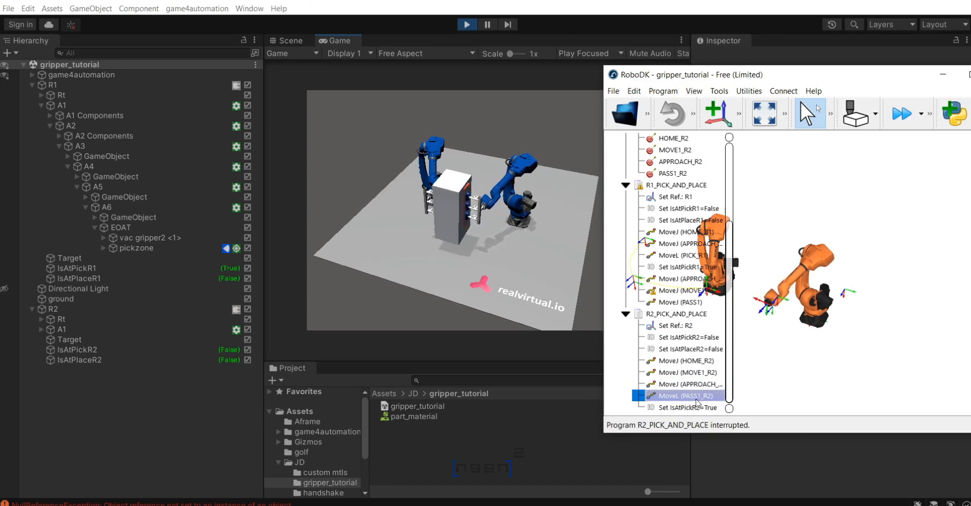
Frame the handover closely in Unity, and execute IsAtPickR2=True followed by IsAtPickR1=False in RoboDK.
left_click(490, 255)
right_click_drag(490, 254, 387, 229)
scroll(492, 218, "up", 5)
scroll(492, 221, "up", 2)
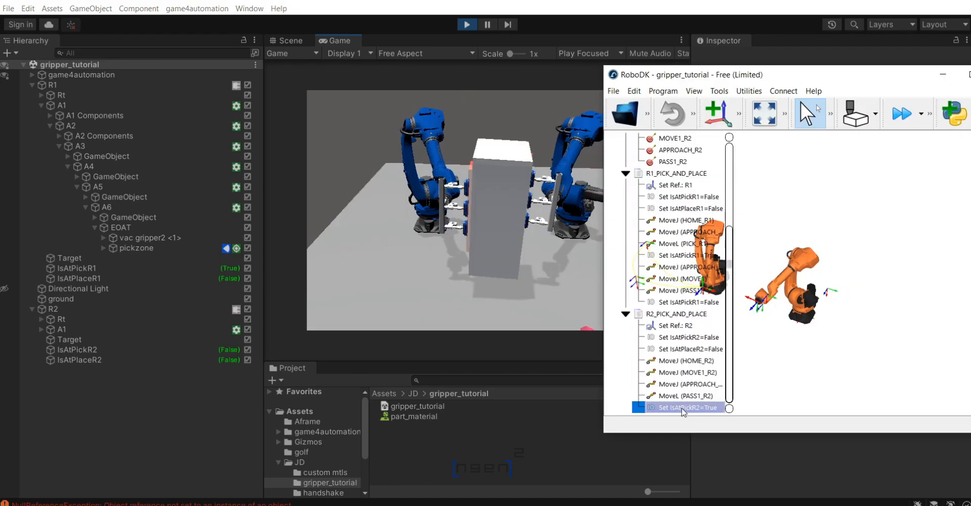
right_click(683, 412)
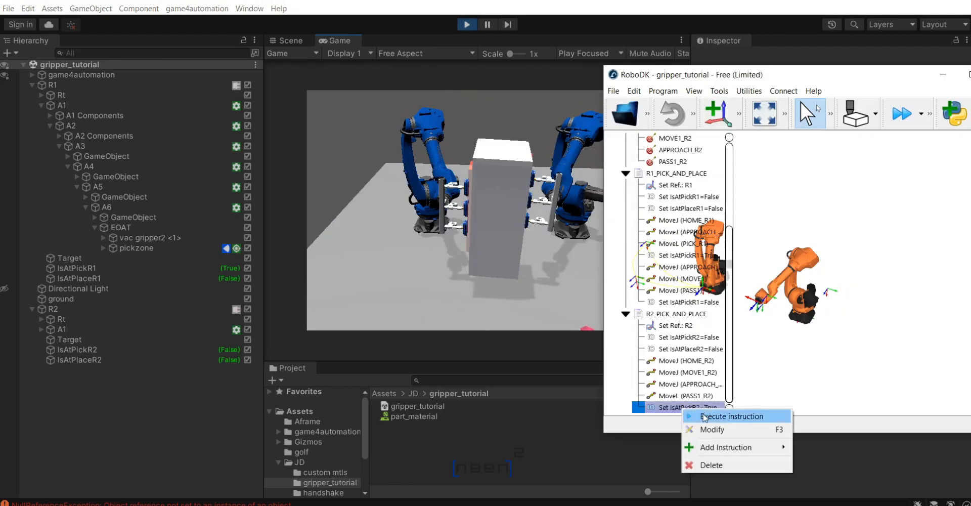
left_click(705, 417)
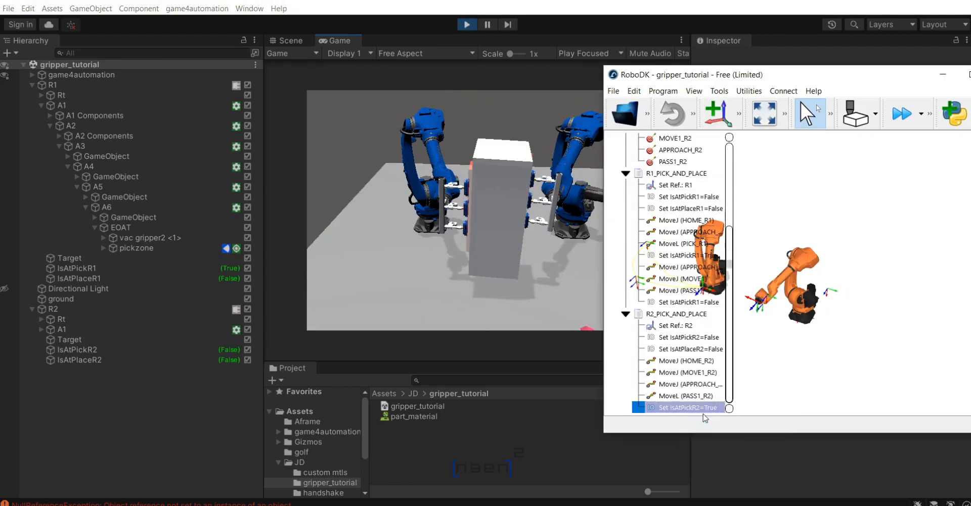
right_click(672, 302)
left_click(734, 313)
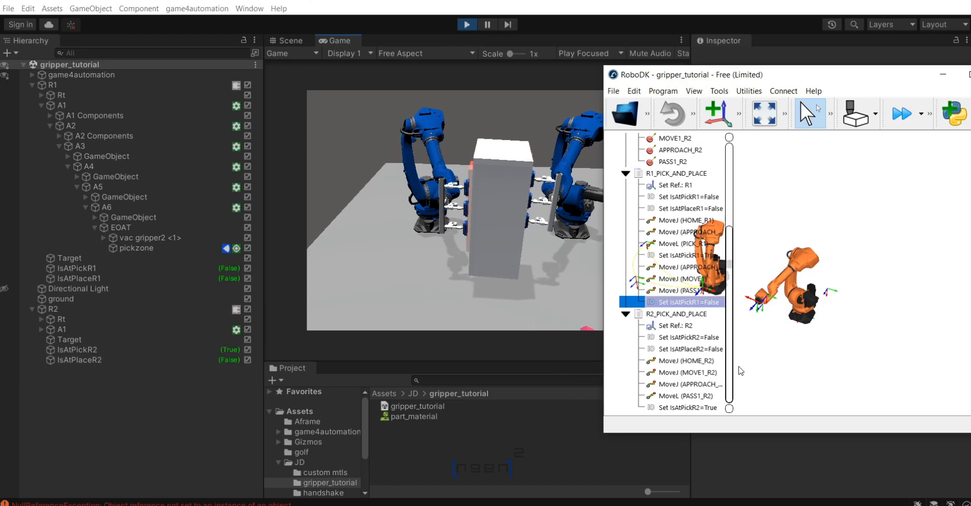
Execute R2's approach move to draw the part back from R1, and inspect the separation in Unity's game view.
double_click(704, 385)
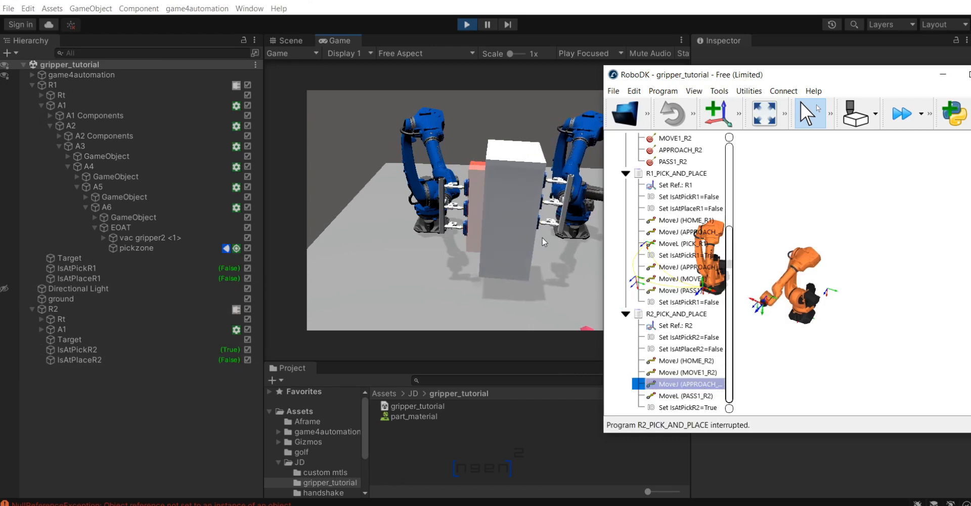
left_click(539, 250)
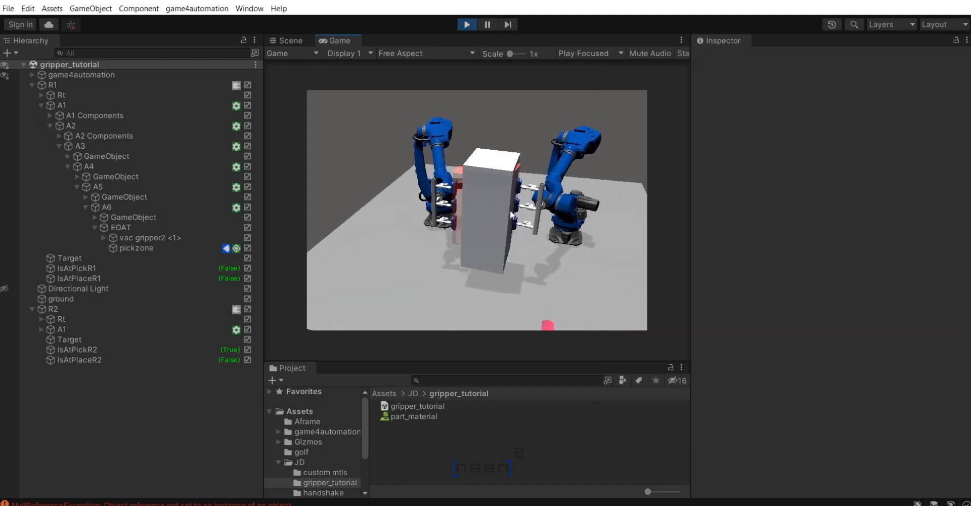
key("alt+Tab")
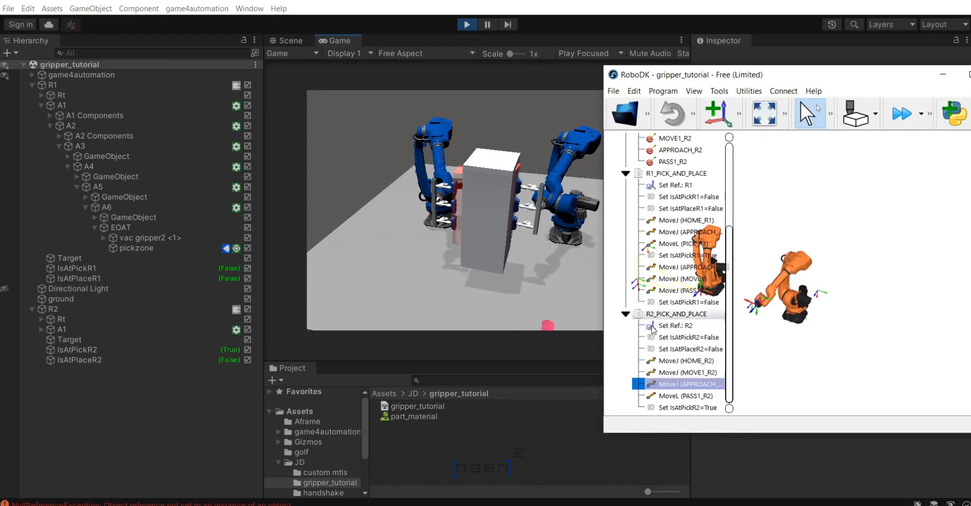
In RoboDK, move R2's flange by hand well away from R1 to a raised position with the part.
scroll(676, 230, "up", 2)
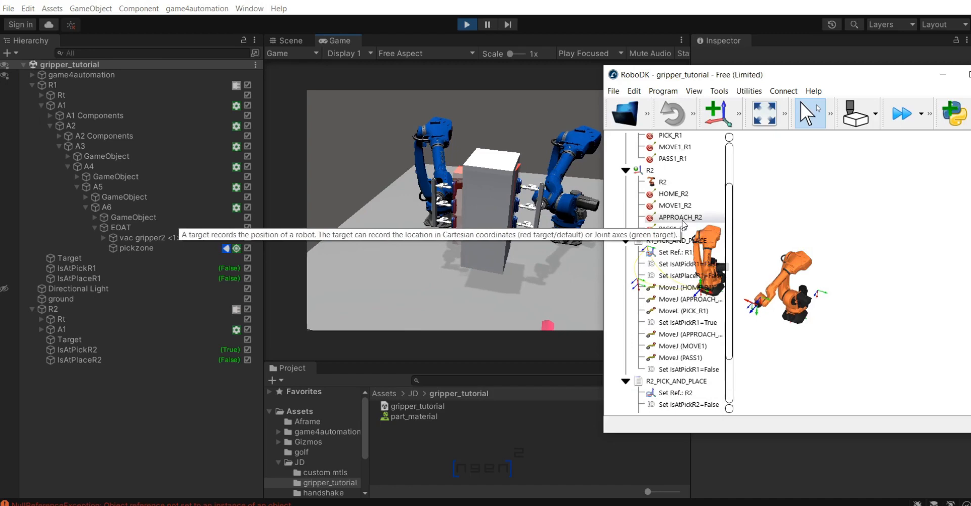
scroll(797, 304, "up", 4)
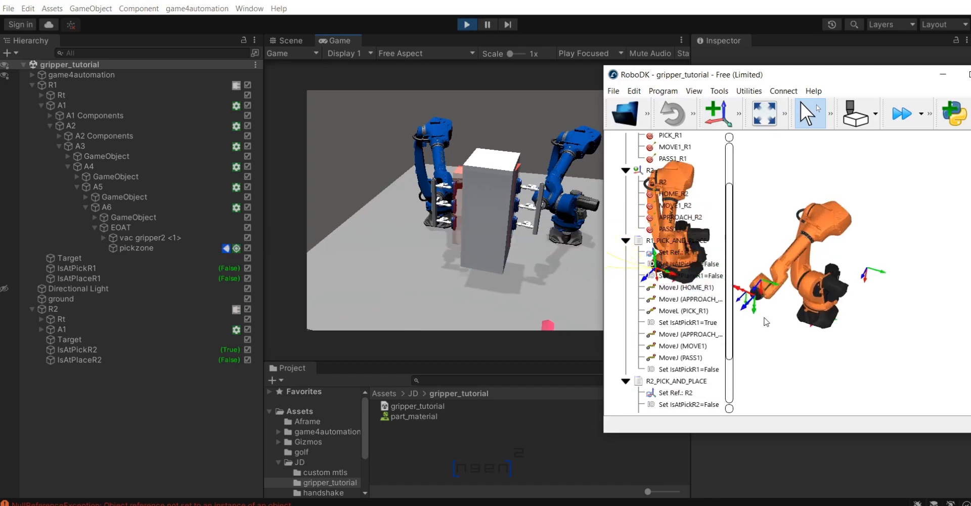
right_click_drag(797, 300, 798, 298)
key("alt")
scroll(773, 318, "up", 3)
right_click_drag(751, 310, 781, 287)
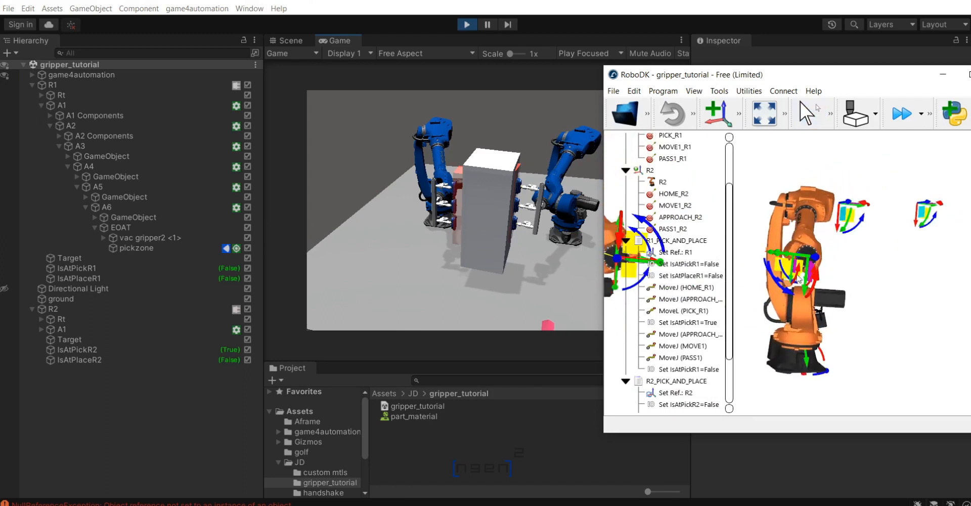
left_click_drag(785, 282, 924, 218, "alt")
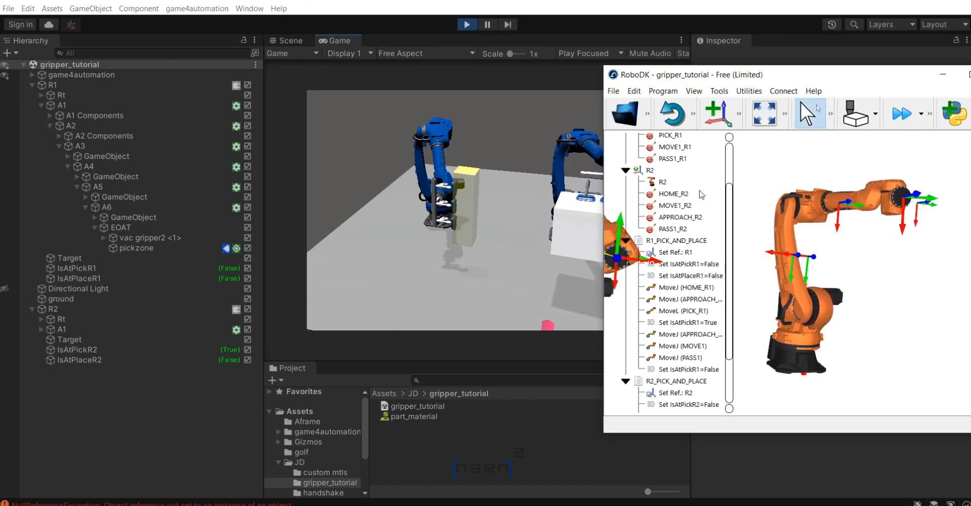
Teach R2's current position as a new target and rename it MOVE2_R2.
right_click(661, 182)
left_click(718, 259)
right_click(670, 241)
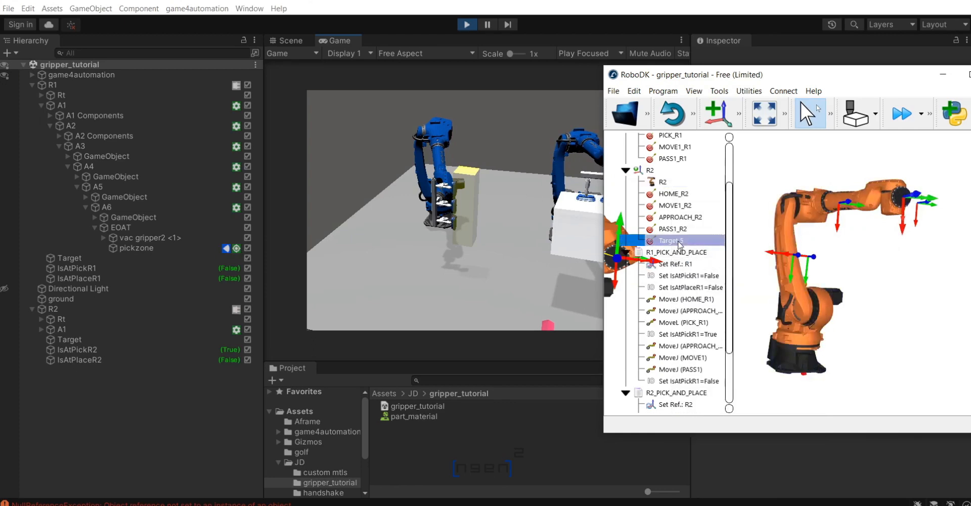
left_click(744, 209)
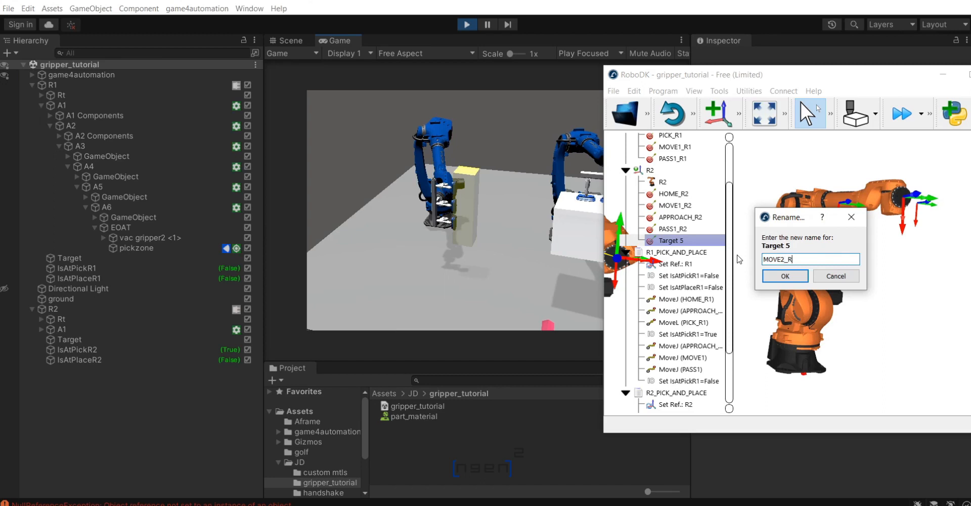
left_click(784, 280)
Rotate R2's flange about one axis to tilt the carried part.
left_click_drag(898, 303, 852, 332)
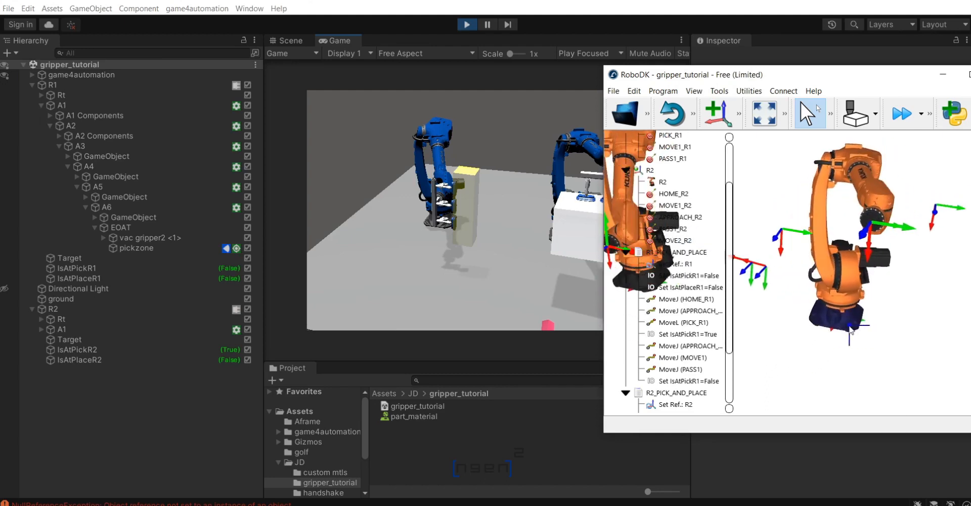
key("alt")
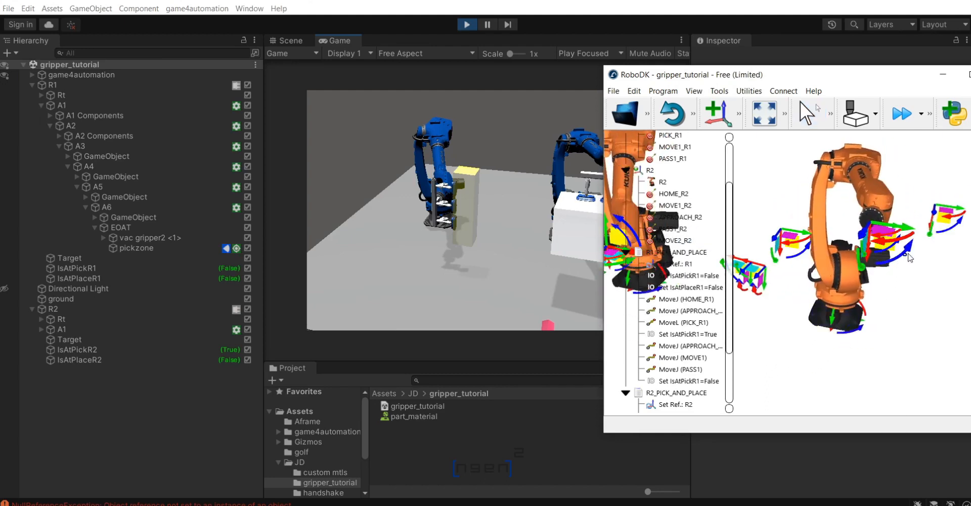
left_click_drag(909, 257, 913, 230)
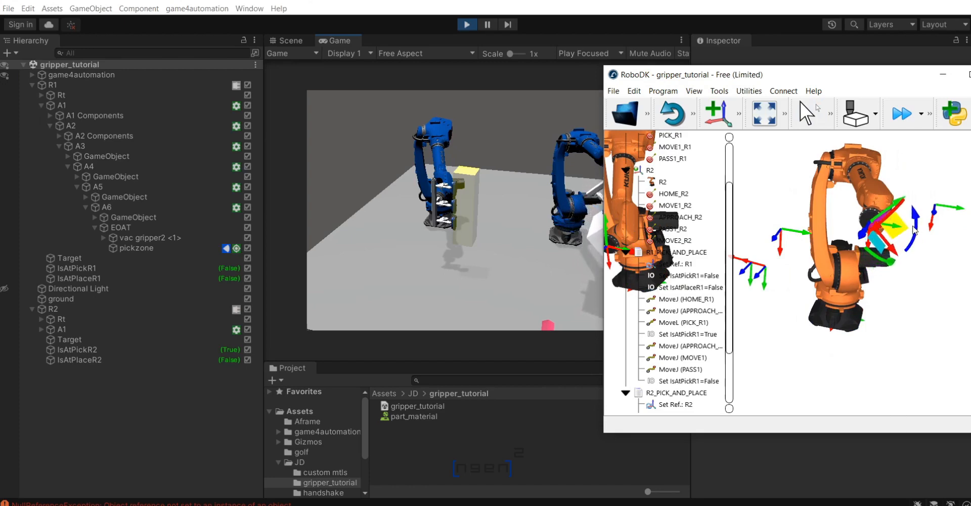
key("alt")
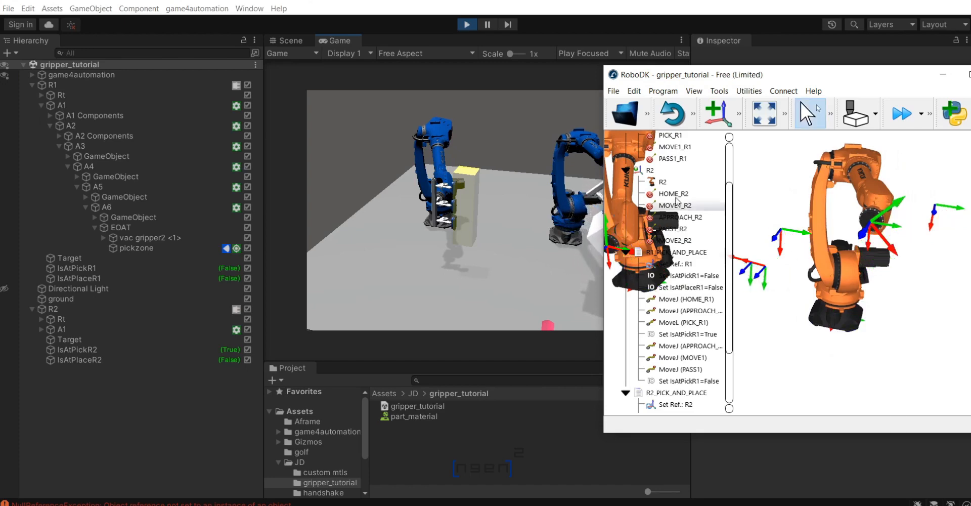
Teach R2's rotated position as another target and rename it MOVE3_R2.
right_click(669, 183)
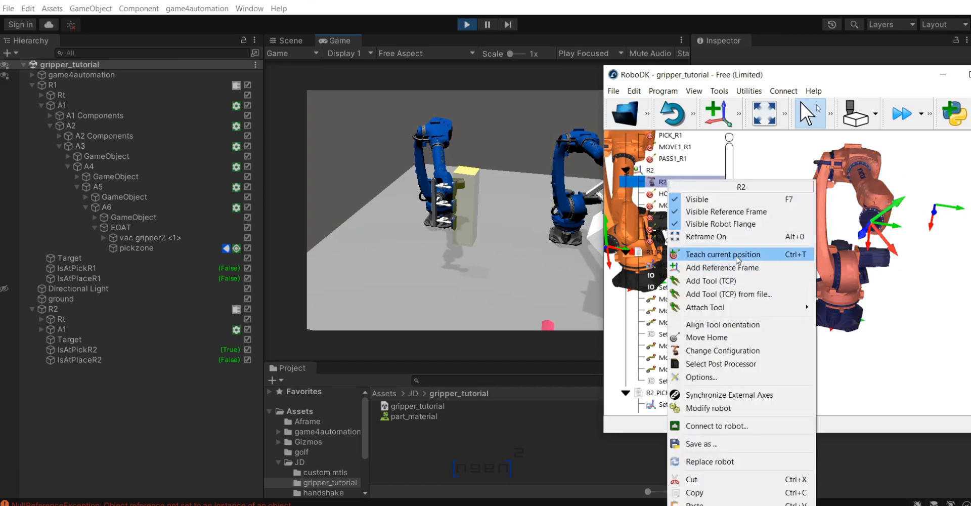
left_click(688, 256)
right_click(689, 257)
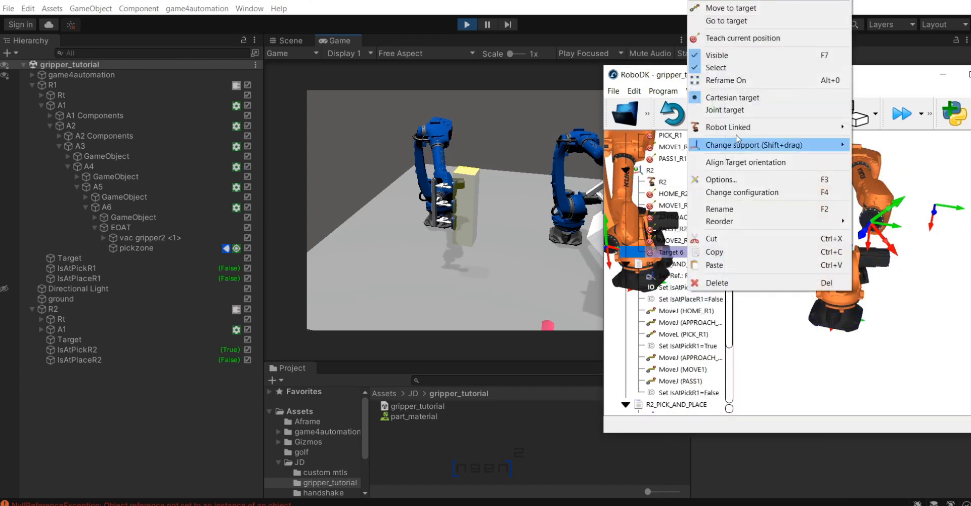
left_click(767, 219)
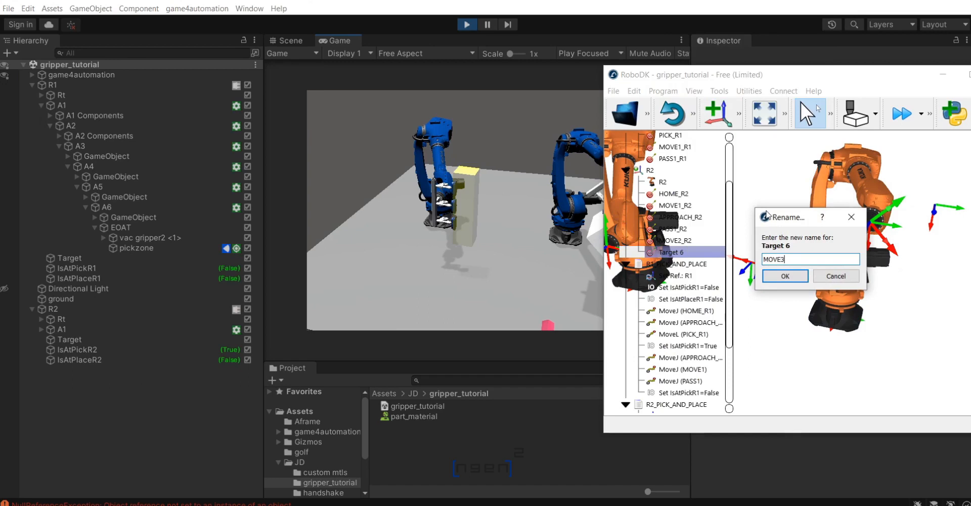
left_click(786, 277)
left_click(840, 363)
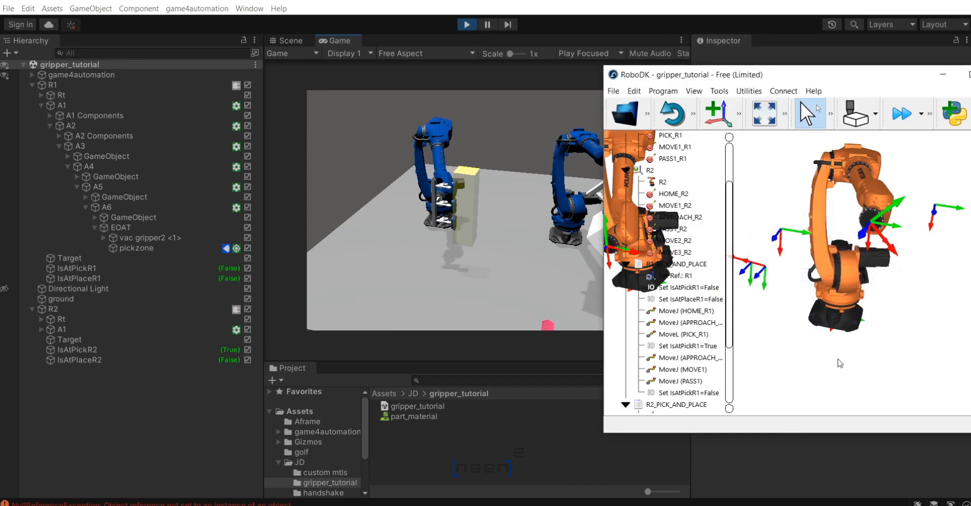
Enlarge the RoboDK window and add joint moves to MOVE2_R2 and MOVE3_R2 at the end of R2_PICK_AND_PLACE.
scroll(657, 300, "down", 3)
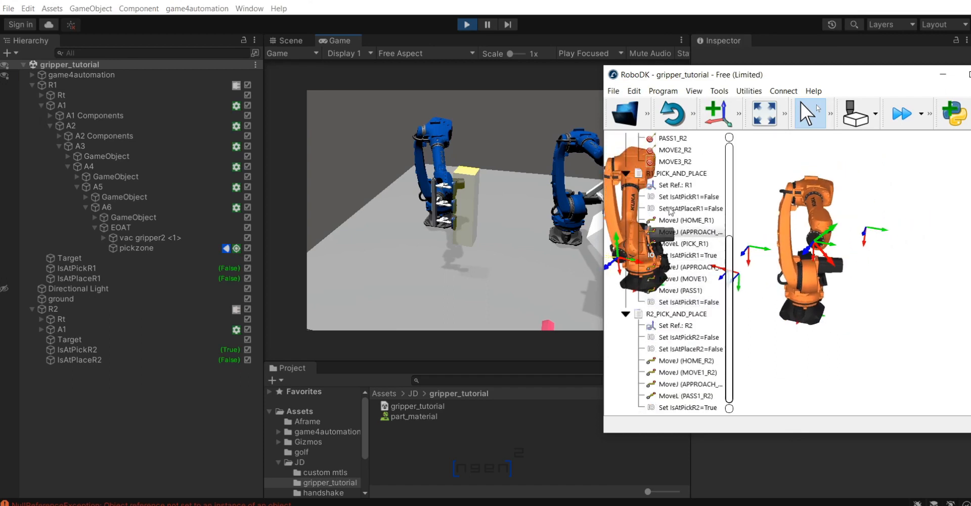
left_click(686, 151)
left_click(686, 162, "shift")
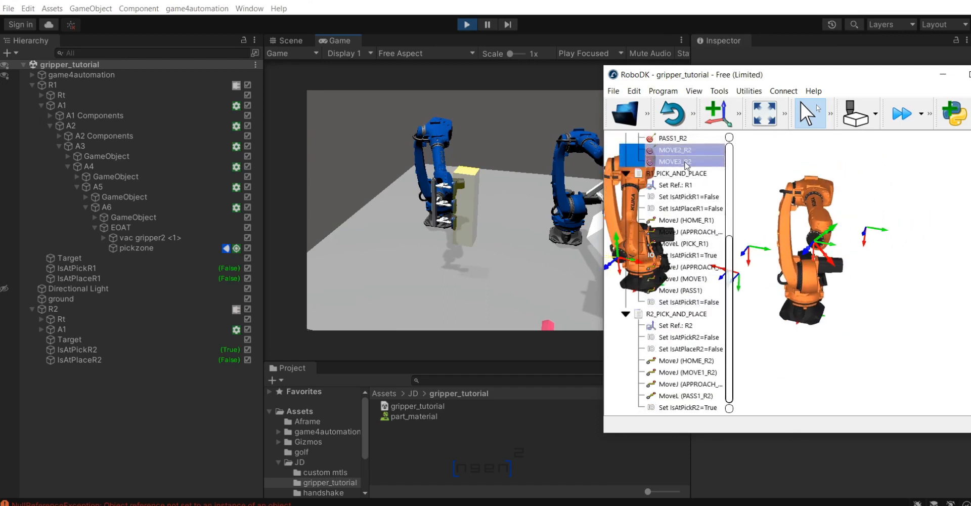
left_click(685, 314, "ctrl")
left_click_drag(905, 76, 833, 75)
left_click(898, 75)
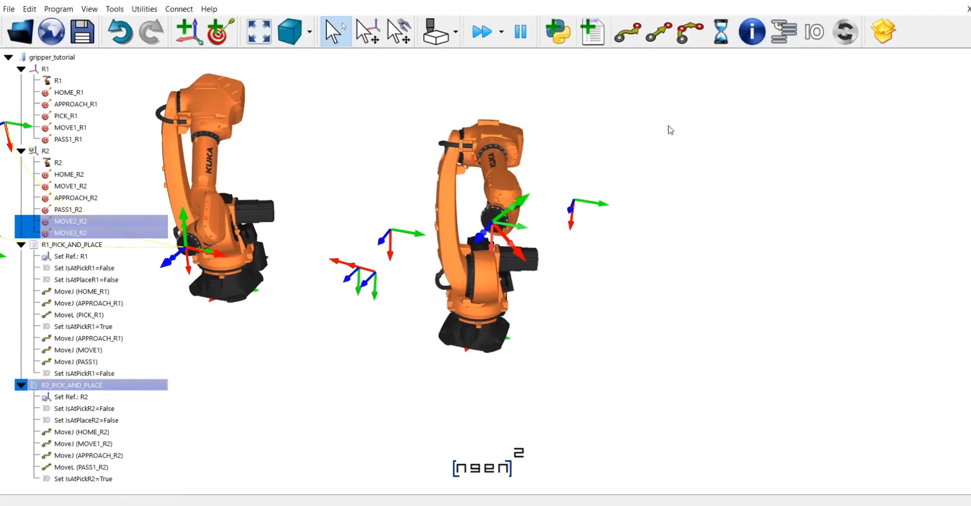
left_click(626, 44)
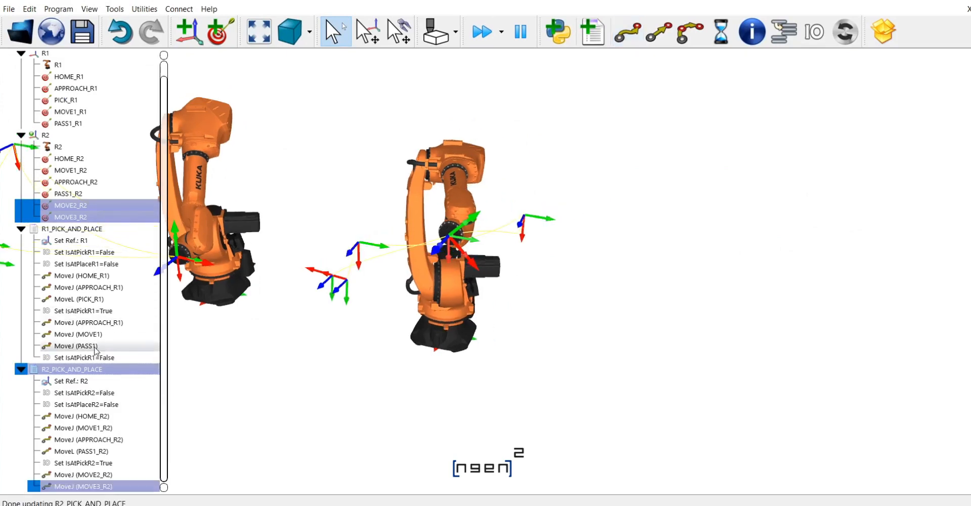
Copy the Set IsAtPickR2=False instruction to the end of R2_PICK_AND_PLACE, after the move to MOVE3_R2.
left_click(116, 474)
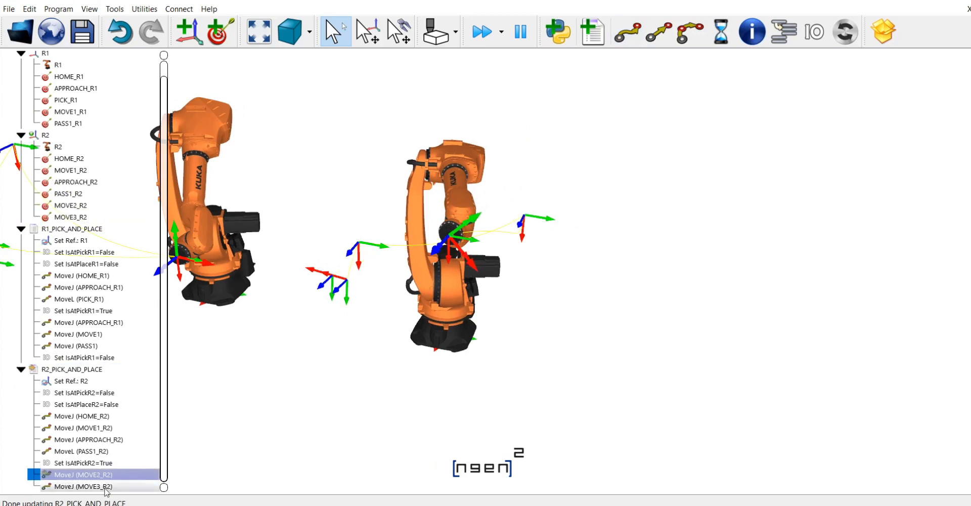
double_click(106, 486)
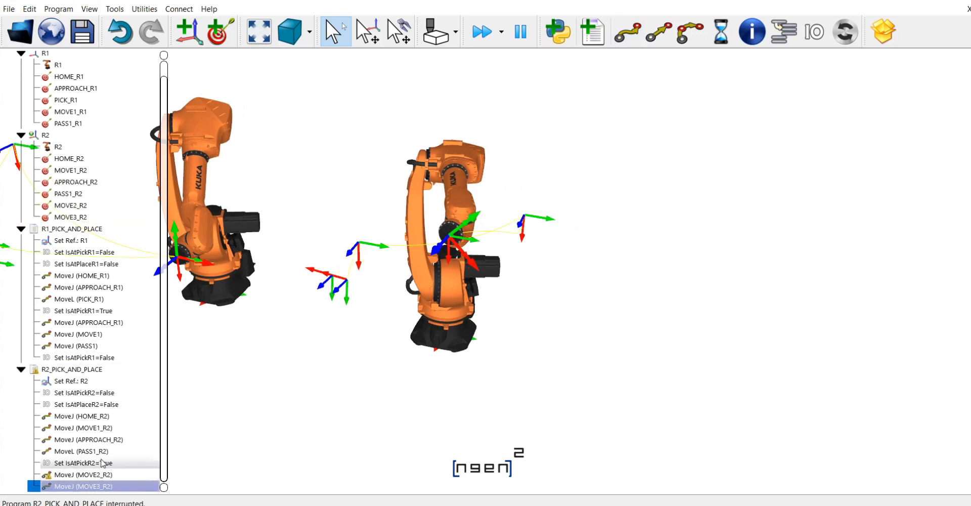
right_click(107, 393)
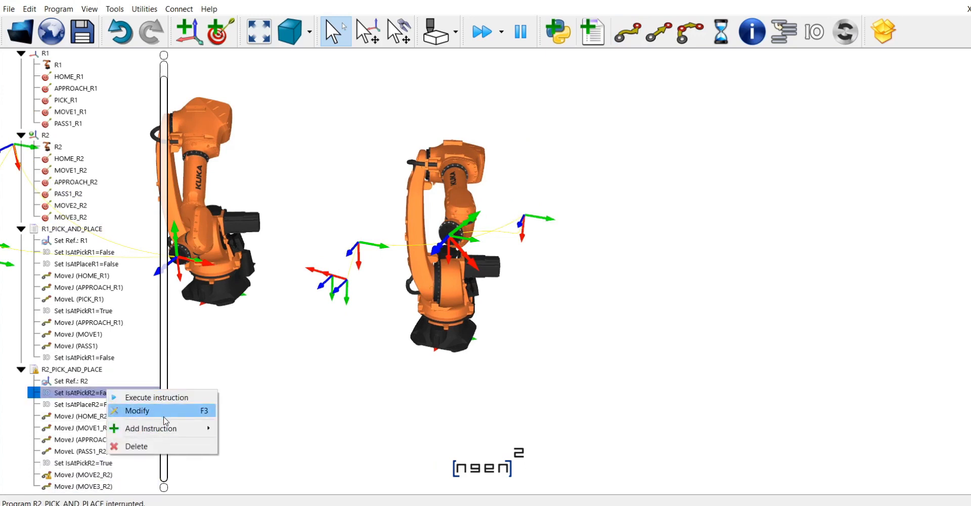
mouse_move(162, 430)
left_click(168, 411)
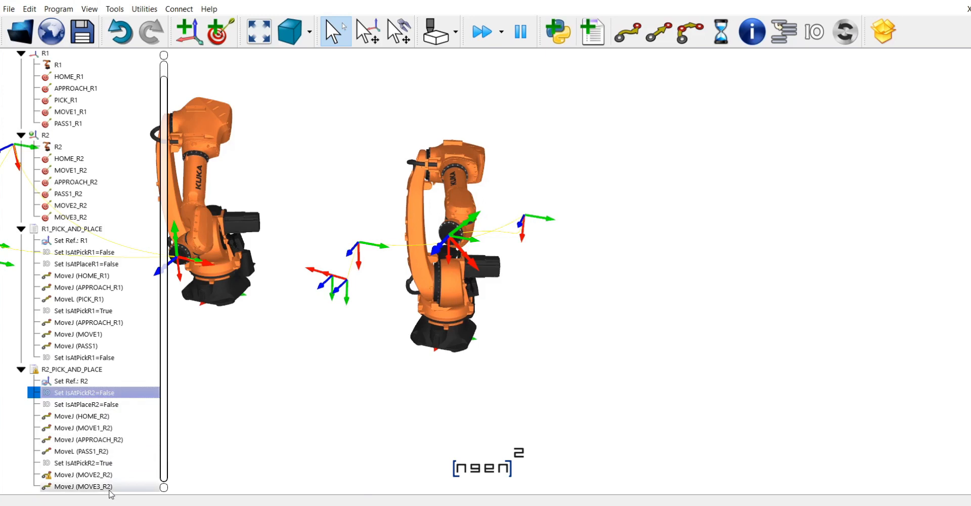
left_click_drag(112, 494, 112, 493)
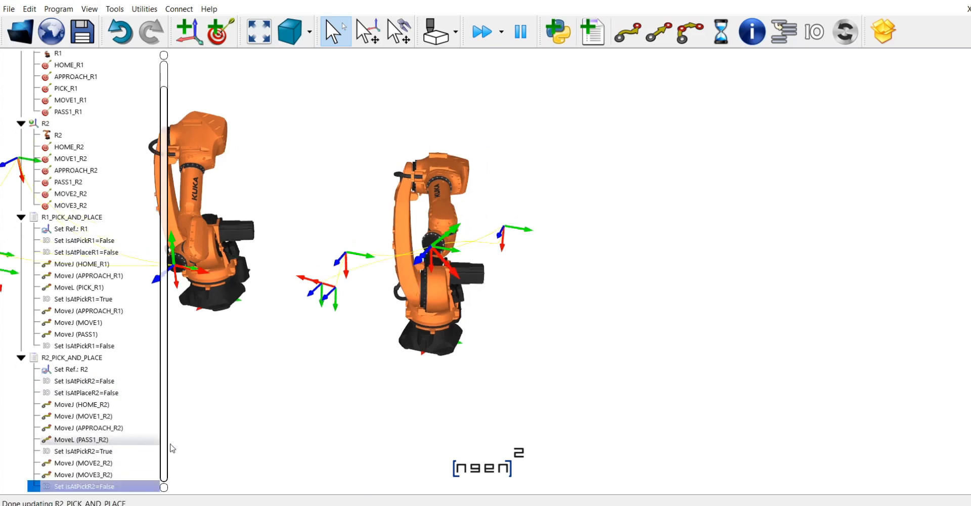
left_click_drag(528, 403, 491, 348)
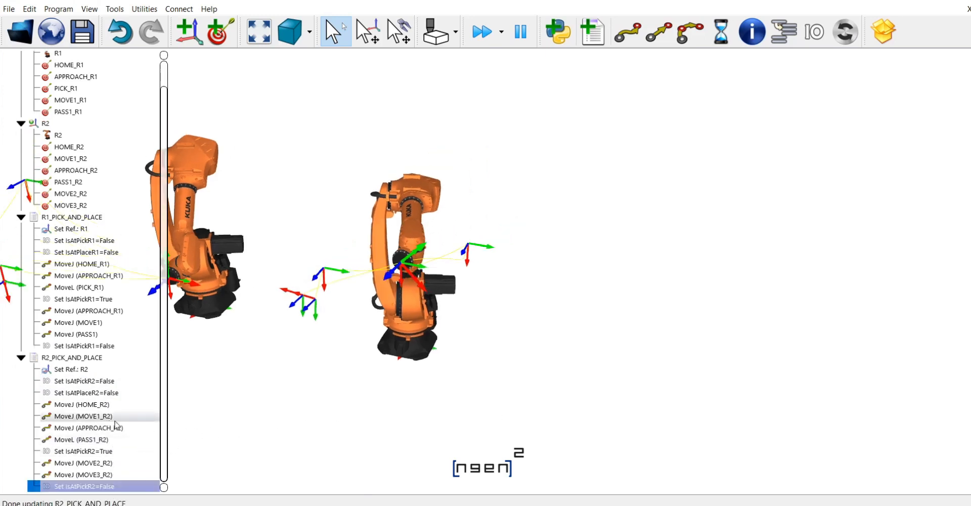
Place the RoboDK window beside Unity's game view and execute the final Set IsAtPickR2=False instruction of R2_PICK_AND_PLACE.
left_click(428, 410)
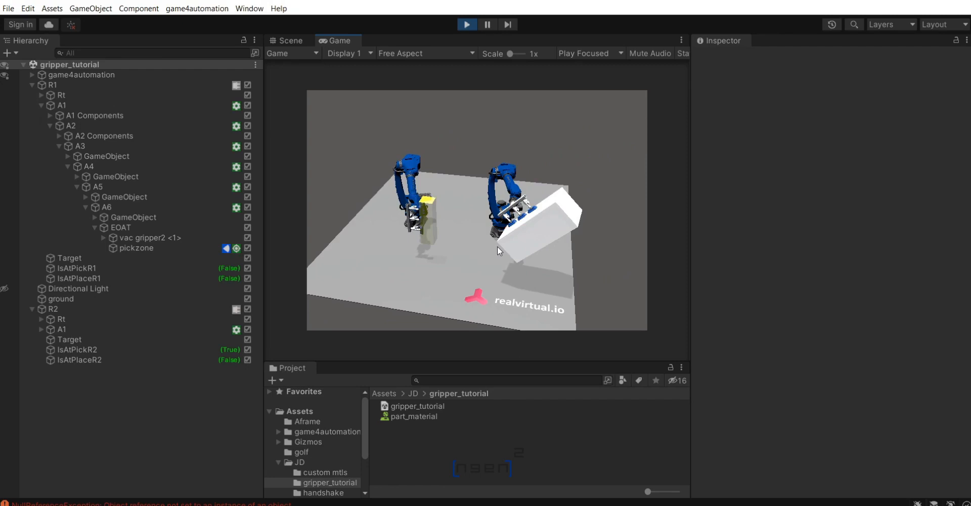
left_click(289, 505)
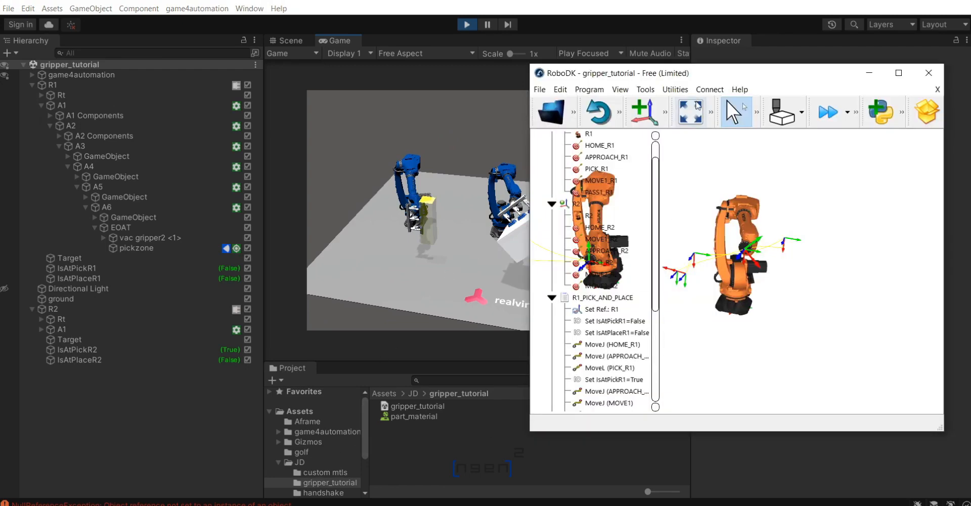
left_click_drag(757, 77, 802, 68)
scroll(671, 290, "down", 5)
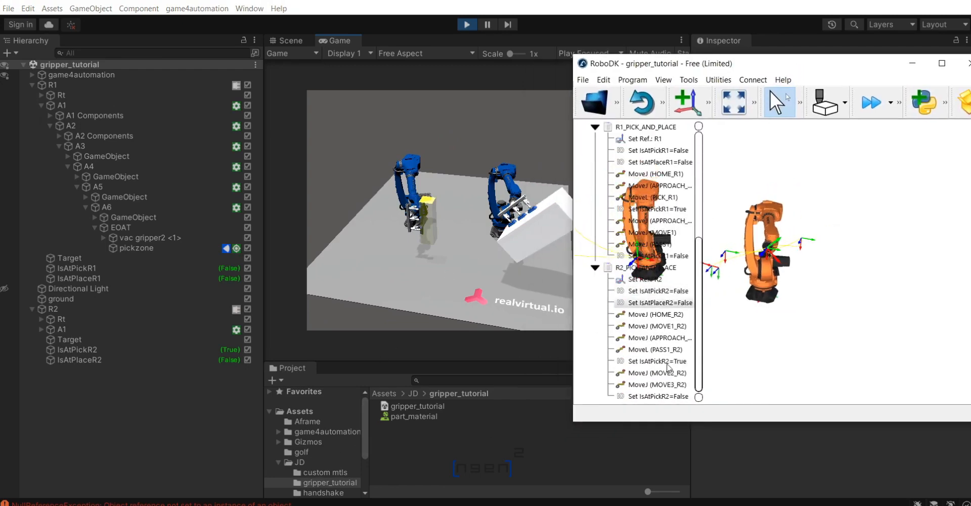
right_click(667, 397)
left_click(702, 404)
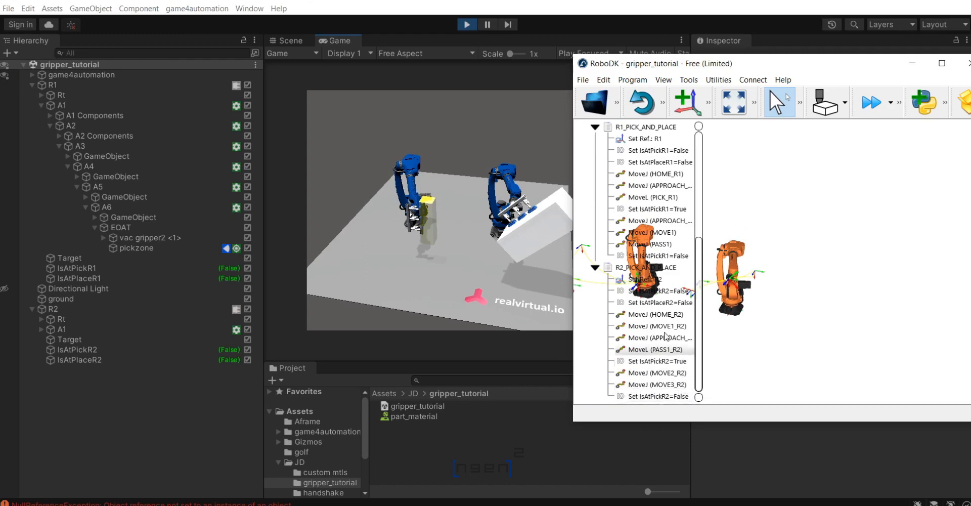
right_click(659, 398)
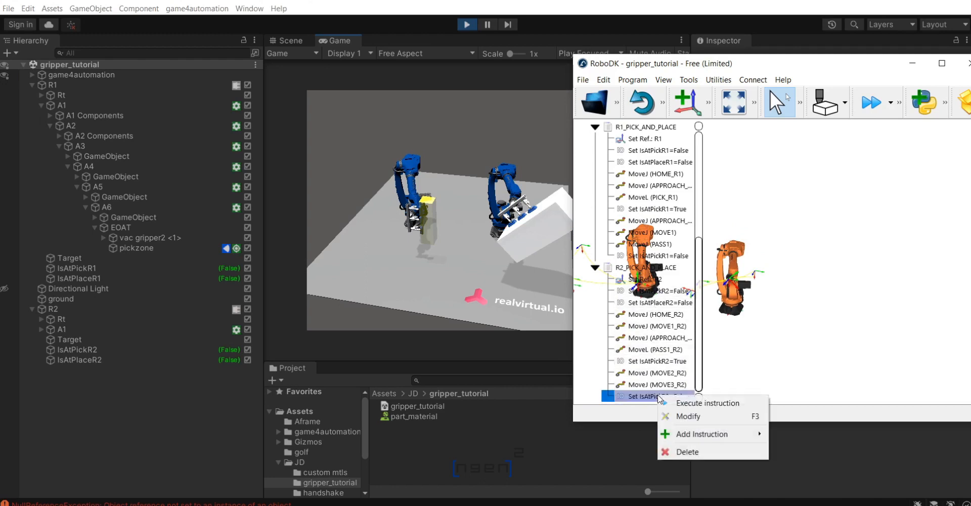
left_click(674, 402)
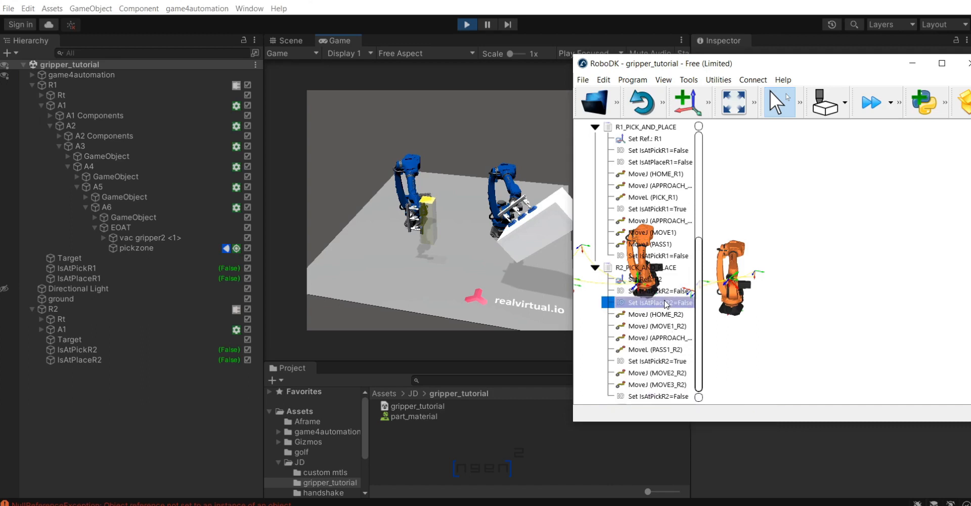
Copy the Set IsAtPlaceR2=False instruction to the end of R2_PICK_AND_PLACE and set the copy's IO value to True.
left_click(674, 400)
key("ctrl+v")
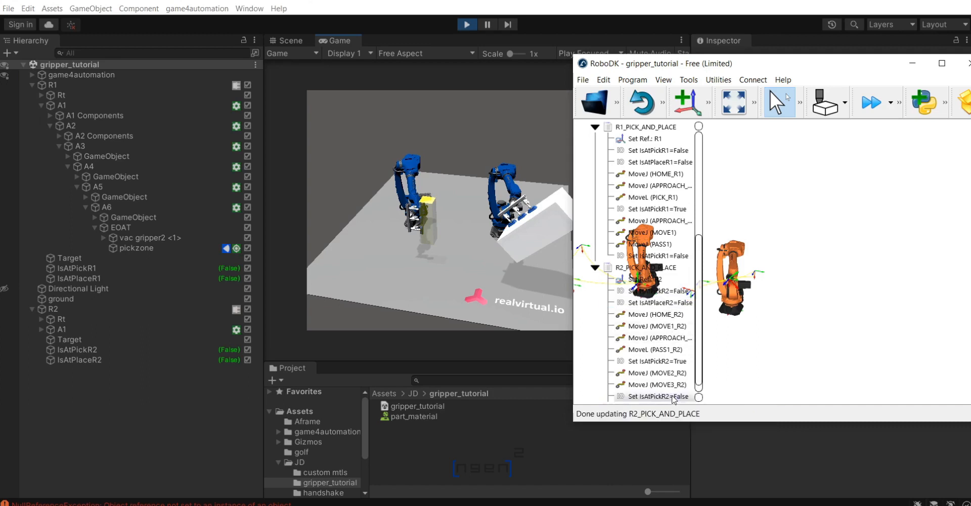
scroll(639, 351, "down", 2)
right_click(656, 398)
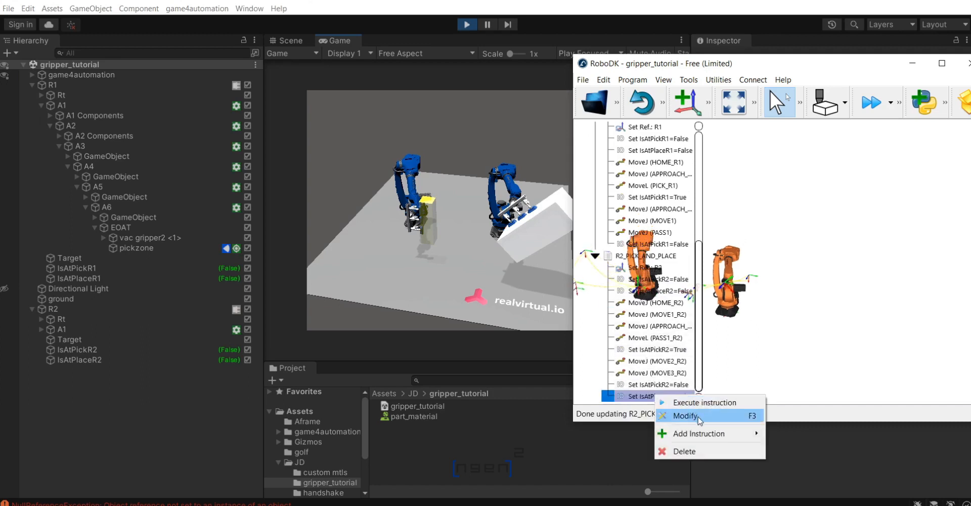
left_click(701, 423)
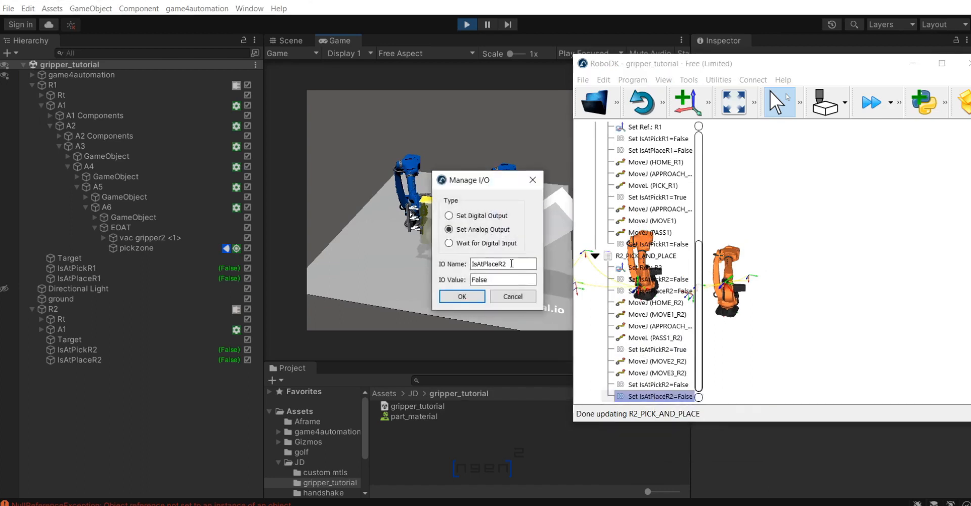
double_click(506, 277)
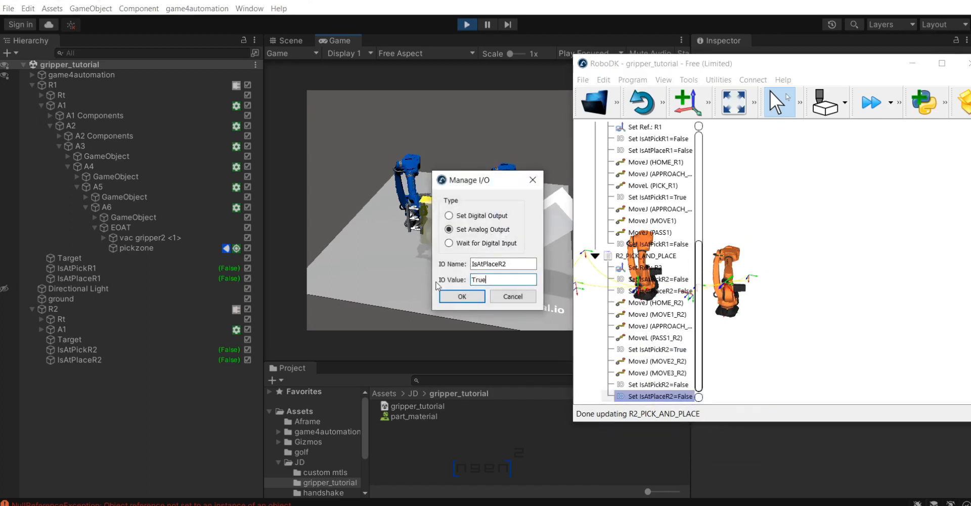
type("True")
left_click(470, 296)
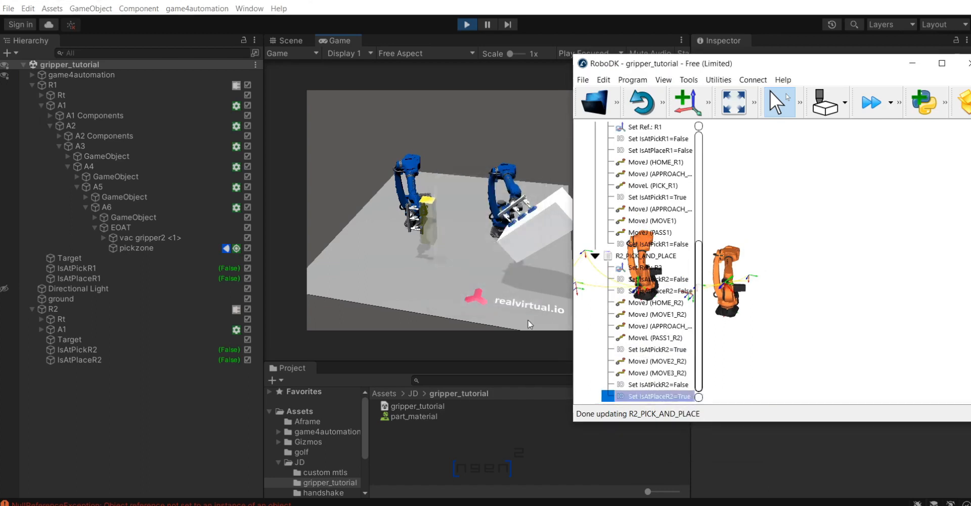
Execute the new Set IsAtPlaceR2=True instruction and check in Unity's game view whether R2 releases the part.
right_click(645, 397)
left_click(692, 404)
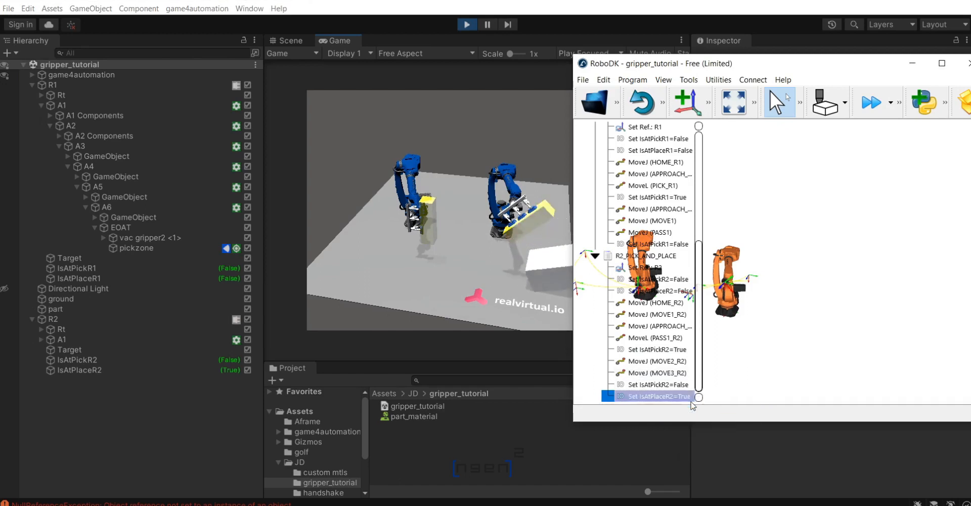
left_click(374, 271)
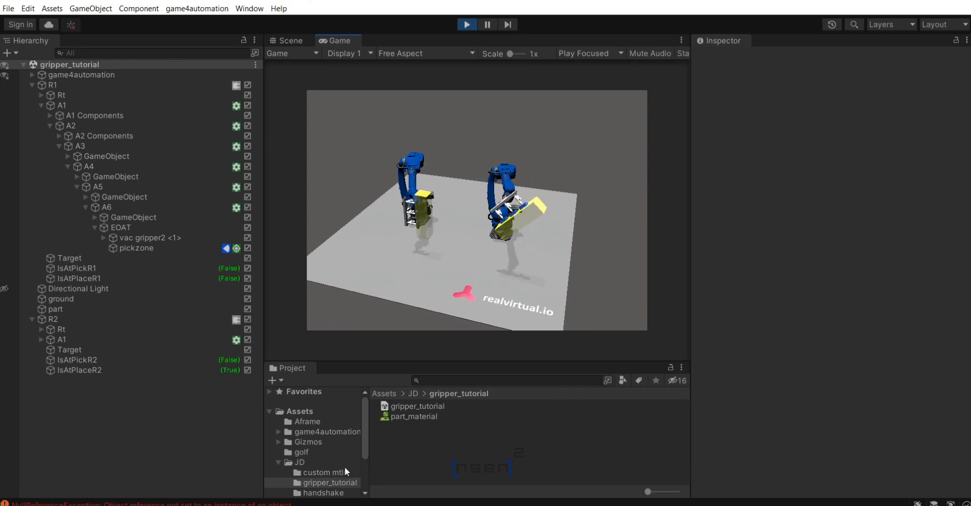
Send R1 and R2 to their home positions using the programs' HOME moves in RoboDK, and collapse both programs.
key("alt+Tab")
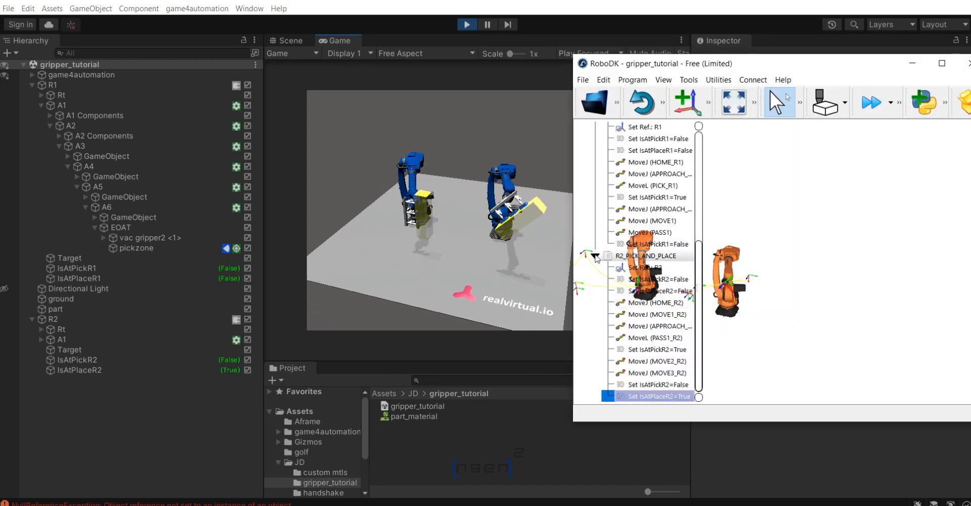
left_click(596, 256)
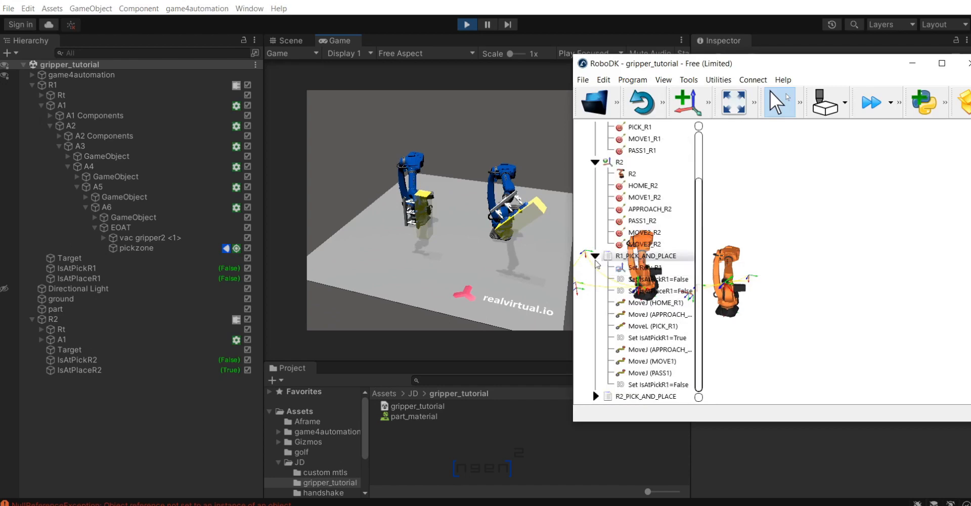
left_click(596, 255)
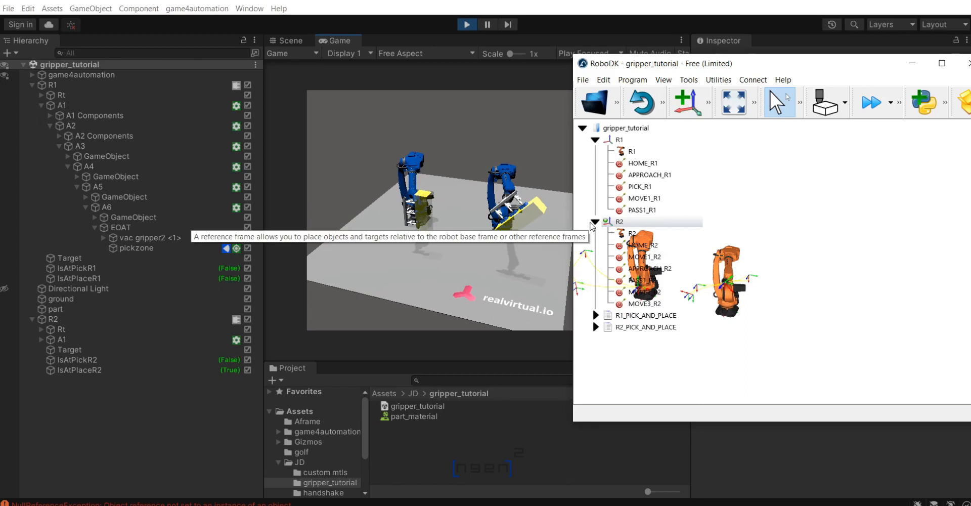
left_click(596, 315)
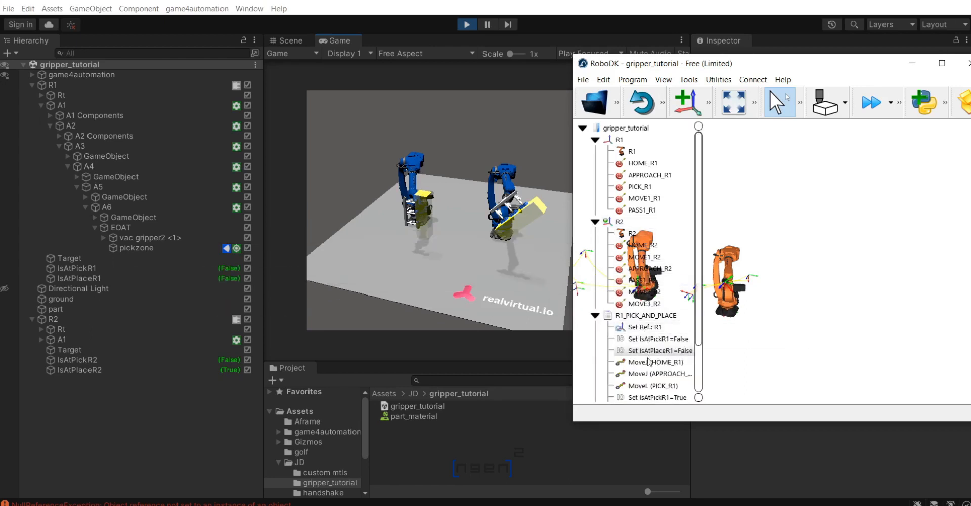
left_click(595, 316)
left_click(595, 328)
left_click(657, 375)
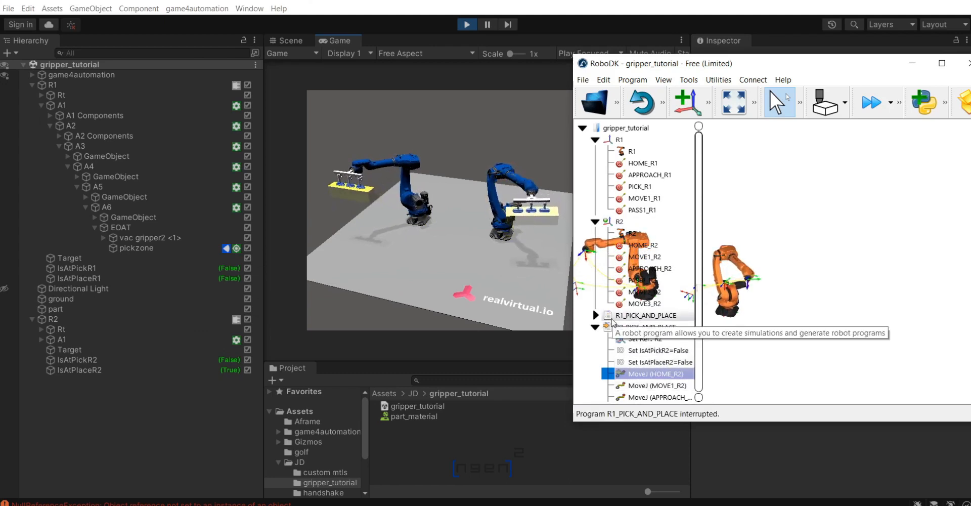
left_click(596, 327)
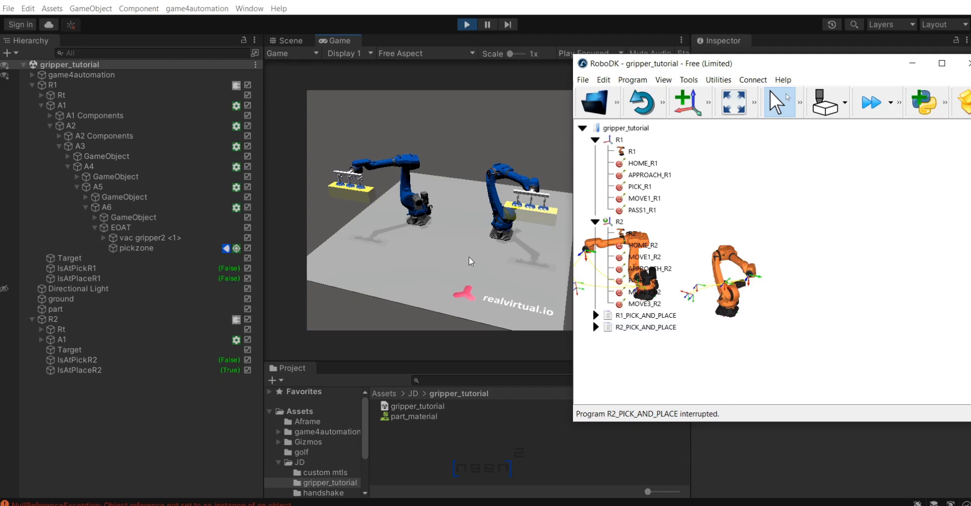
Stop play mode in Unity and save the gripper_tutorial scene.
left_click(444, 210)
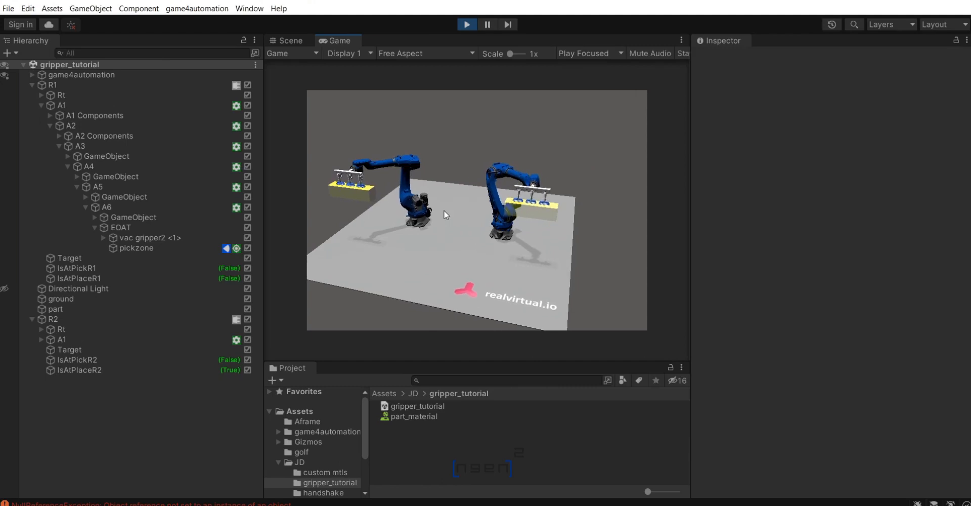
middle_click_drag(453, 225, 460, 224)
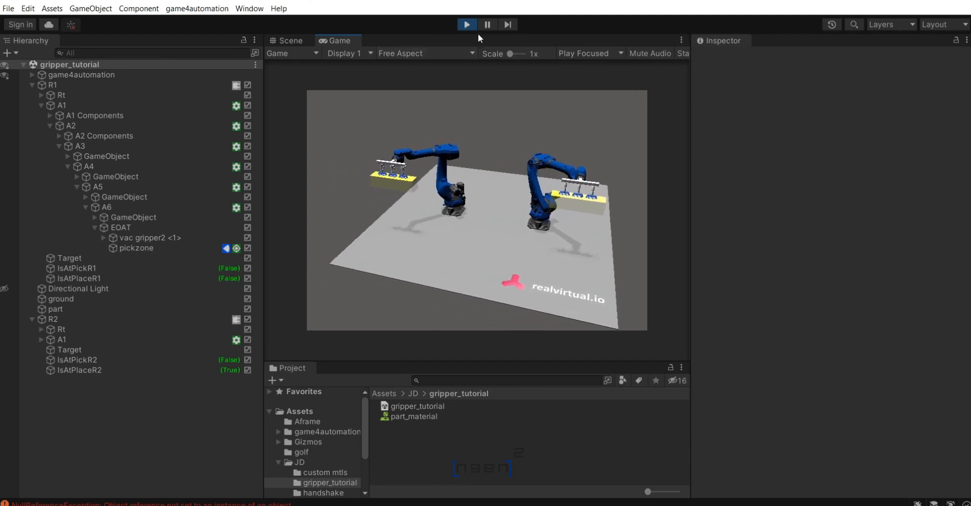
left_click(466, 24)
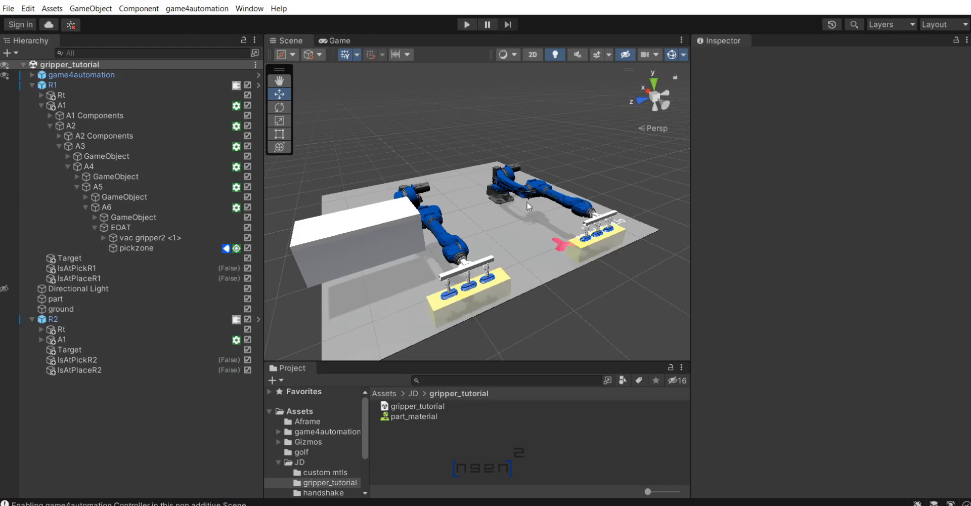
left_click(9, 8)
left_click(30, 63)
Switch to RoboDK and save the gripper_tutorial station.
key("alt+Tab")
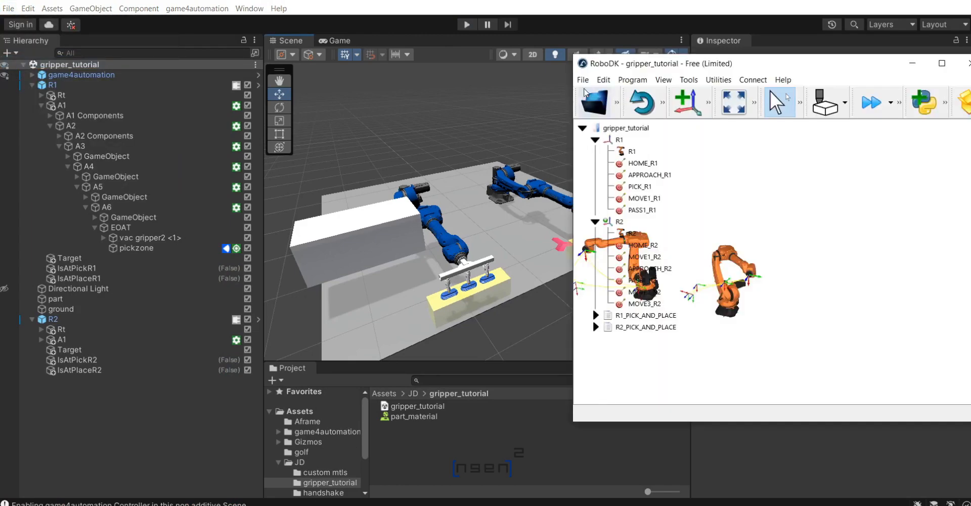
left_click(582, 80)
left_click(629, 150)
Start play mode in Unity and run R1_PICK_AND_PLACE from RoboDK.
left_click(415, 117)
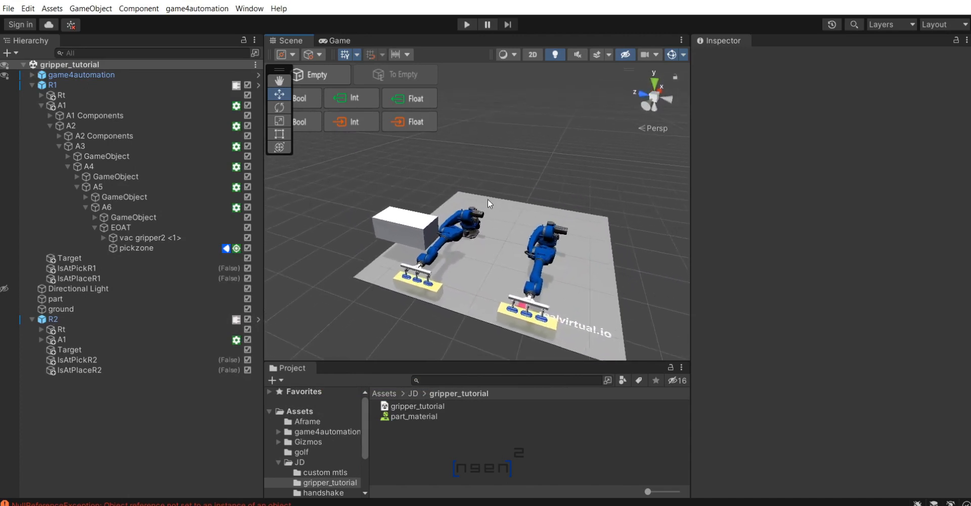
left_click(467, 24)
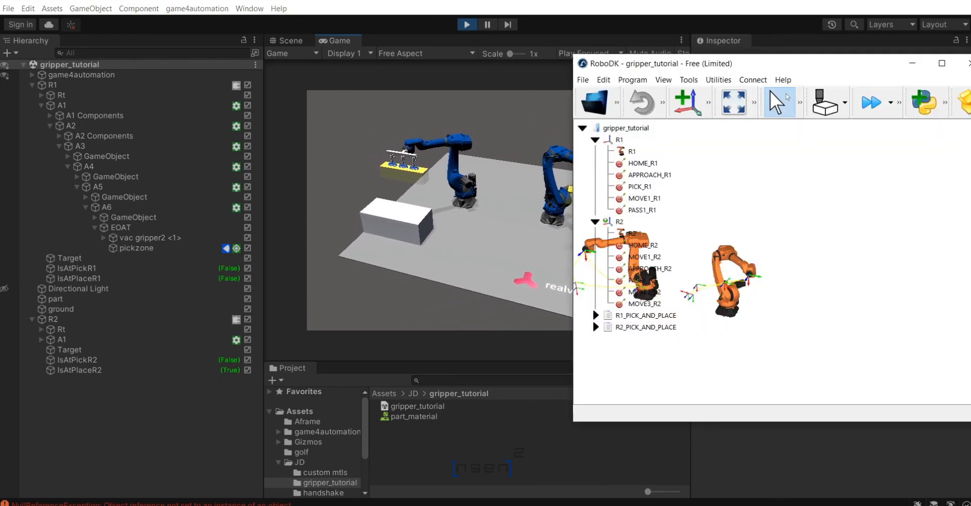
right_click(649, 317)
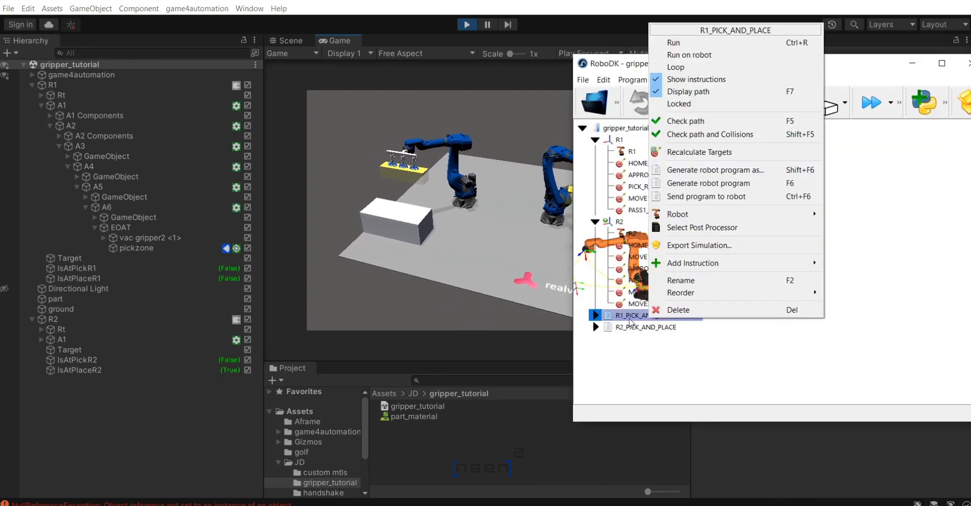
left_click(730, 47)
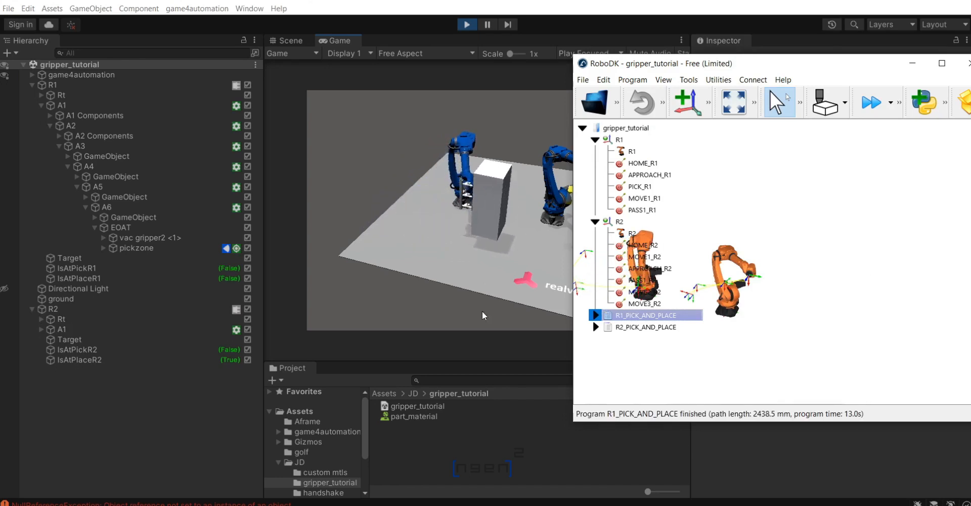
Check R1's part position in Unity's running game view, then run R2_PICK_AND_PLACE from RoboDK.
left_click(485, 260)
scroll(485, 260, "up", 1)
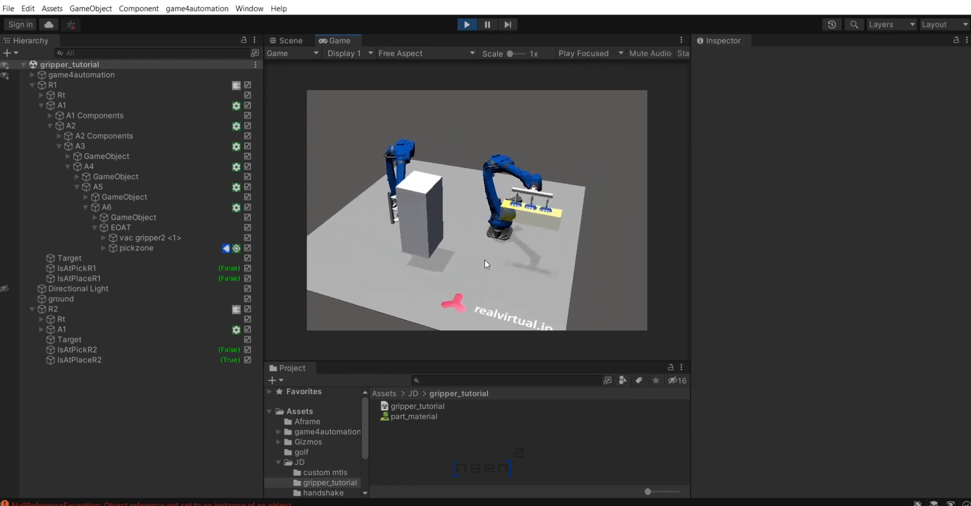
right_click_drag(485, 260, 480, 260)
key("alt+Tab")
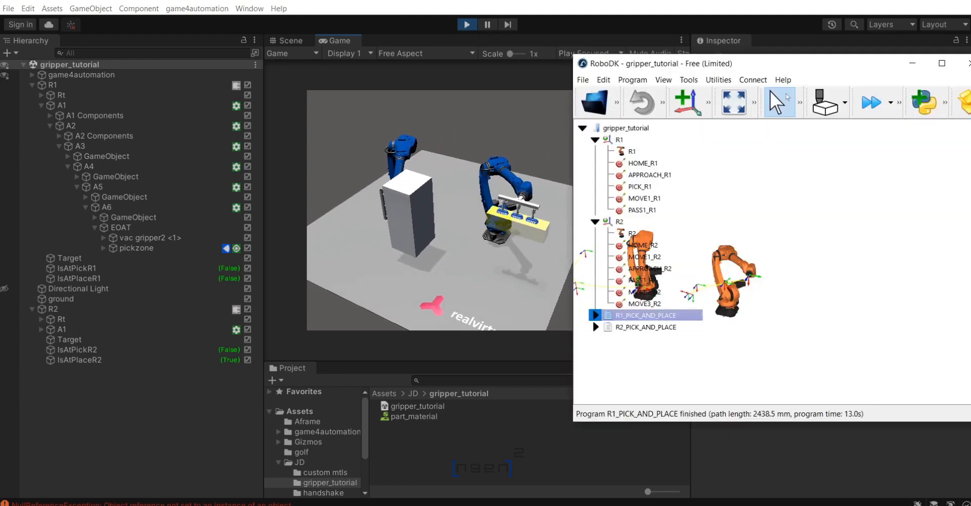
right_click(663, 327)
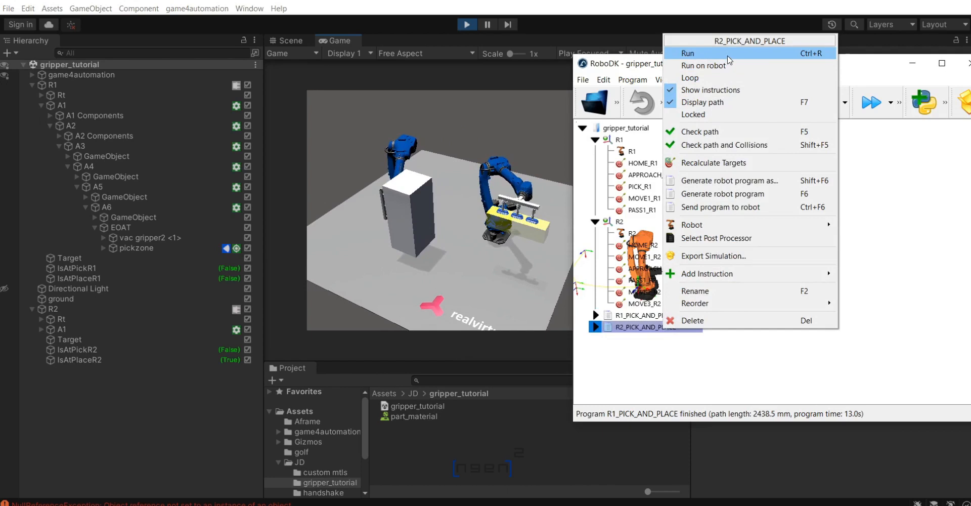
left_click(729, 54)
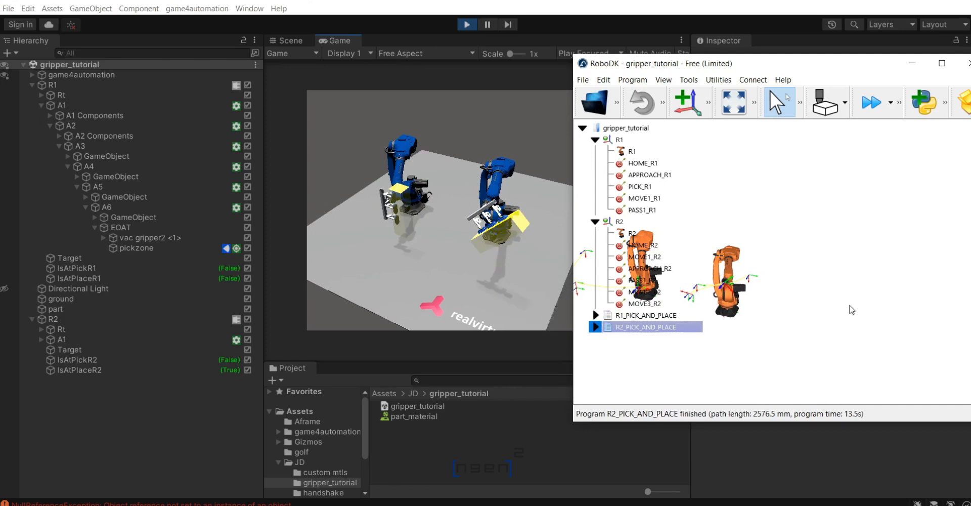
Switch to Unity, examine the part held by the robots' grippers from another angle, and stop play mode.
left_click(543, 263)
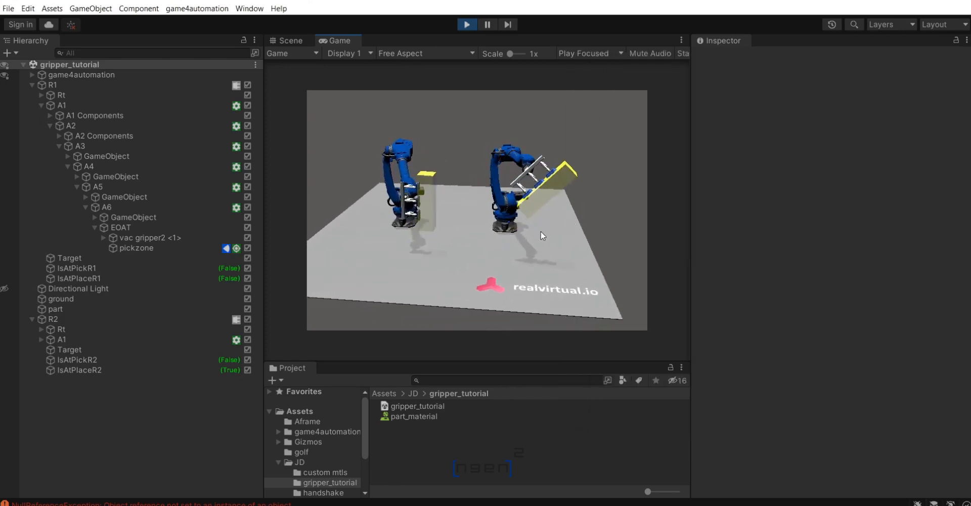
right_click_drag(545, 241, 501, 206)
key("ctrl+p")
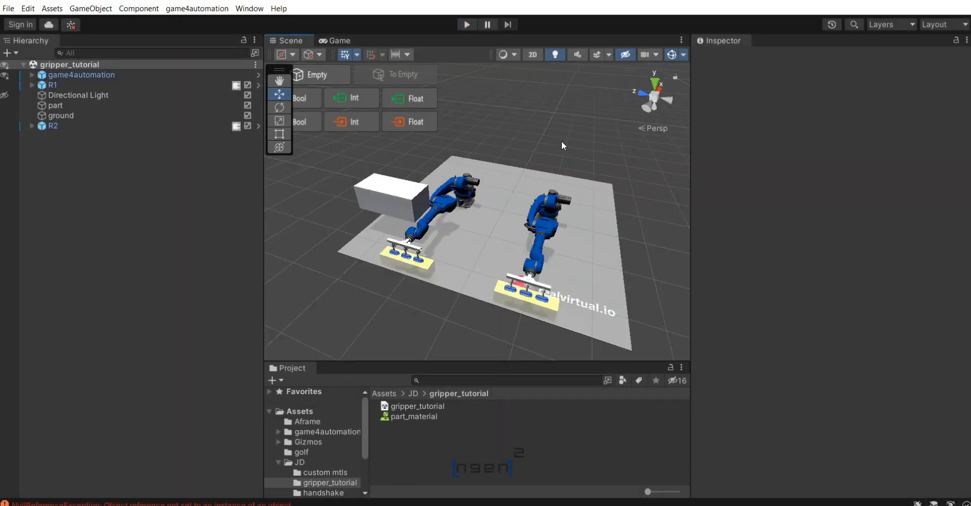
scroll(562, 142, "down", 1)
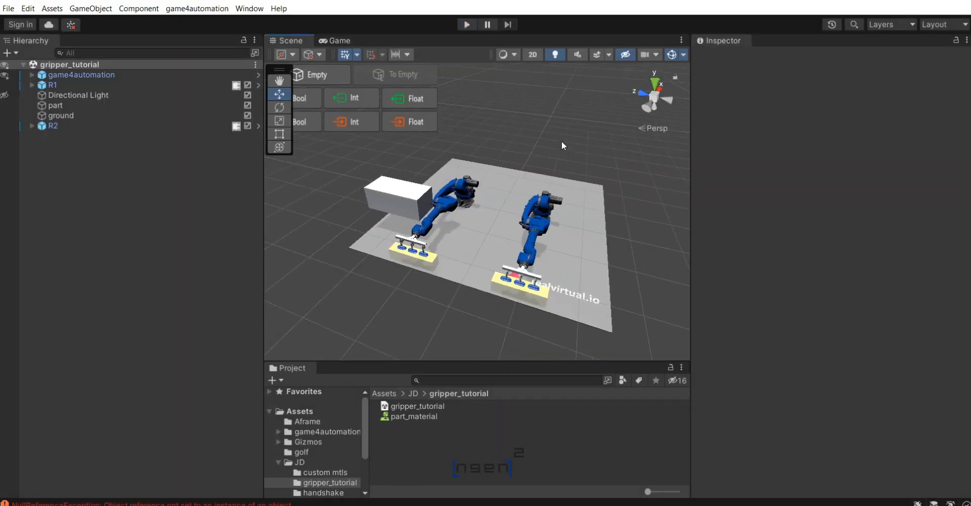
mouse_move(534, 167)
right_mouse_down()
mouse_move(529, 150)
mouse_move(523, 165)
right_mouse_up()
middle_click_drag(523, 166, 511, 191)
scroll(510, 191, "up", 1)
scroll(511, 192, "down", 2)
scroll(511, 192, "up", 1)
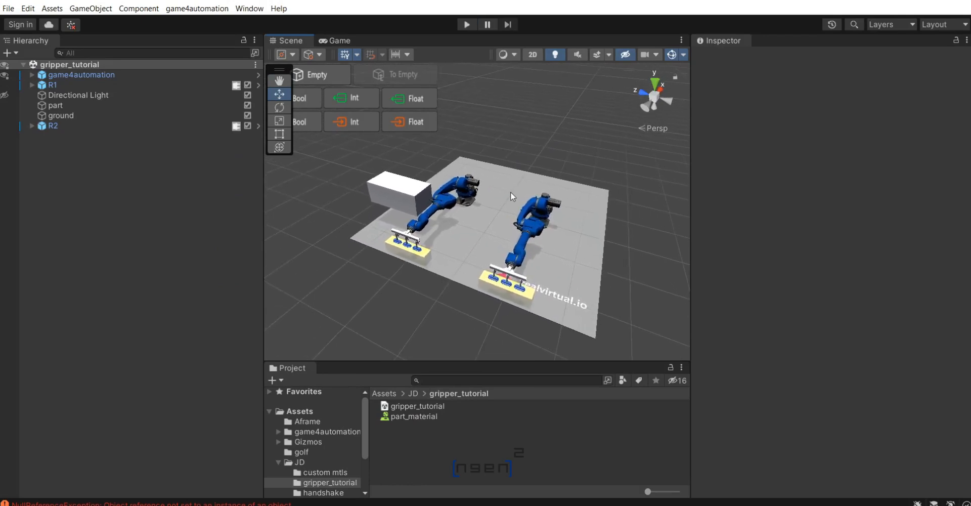
scroll(511, 192, "down", 1)
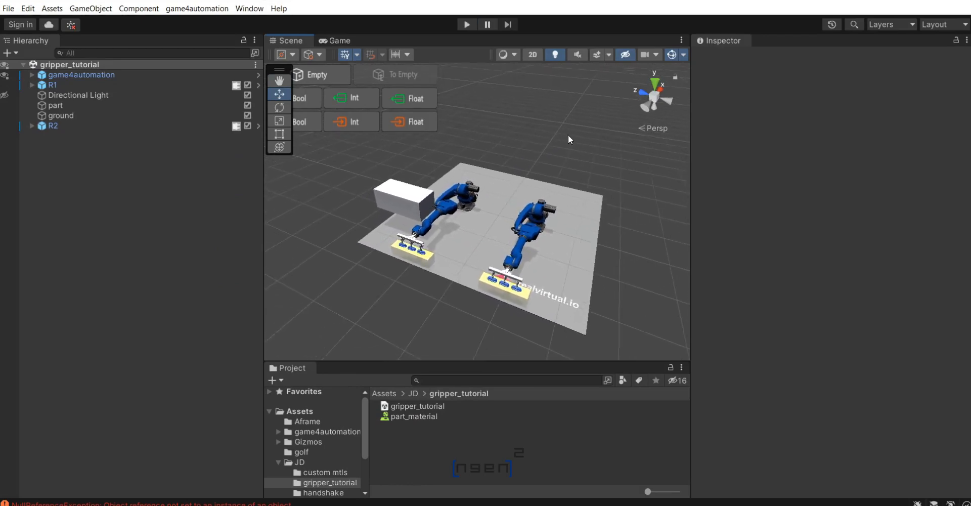
Switch to RoboDK and collapse the R1 and R2 reference frames in the station tree.
key("alt+Tab")
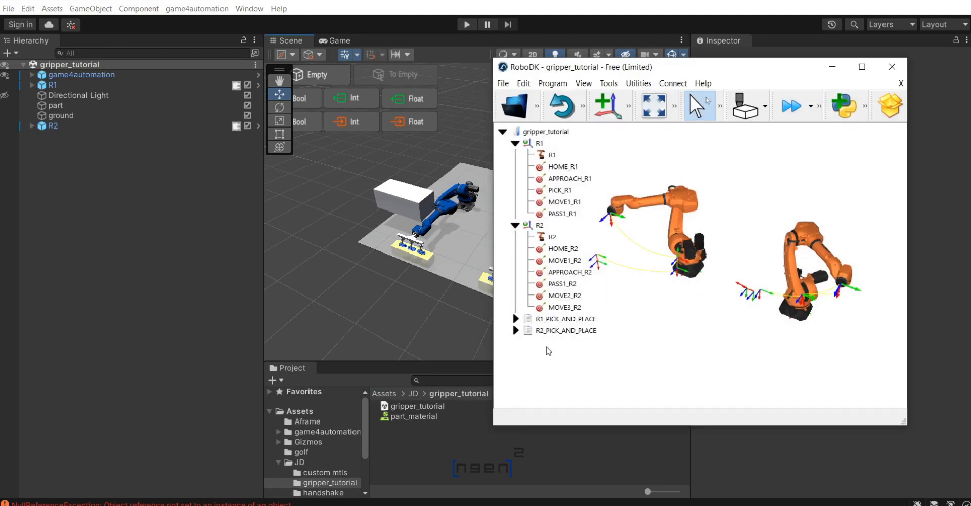
right_click(539, 226)
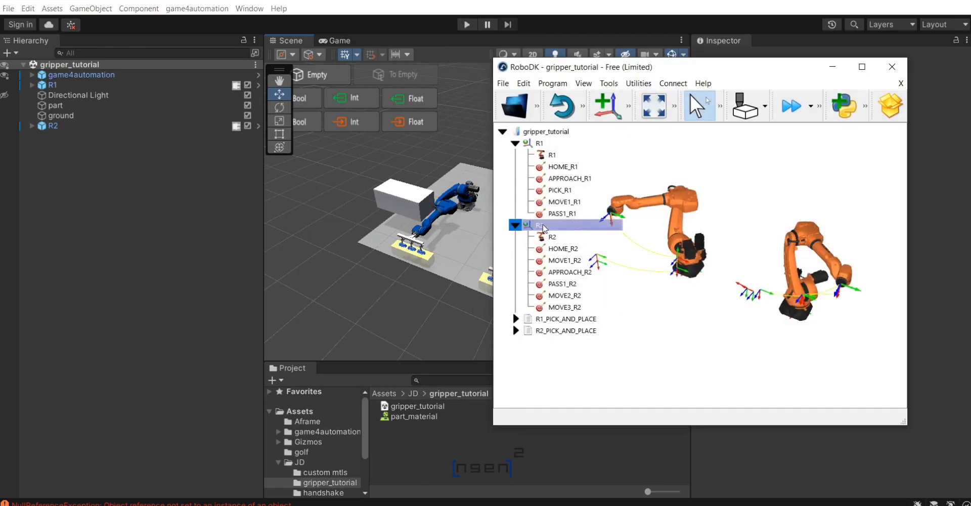
key("Escape")
right_click(539, 144)
key("Escape")
left_click(515, 144)
left_click(515, 155)
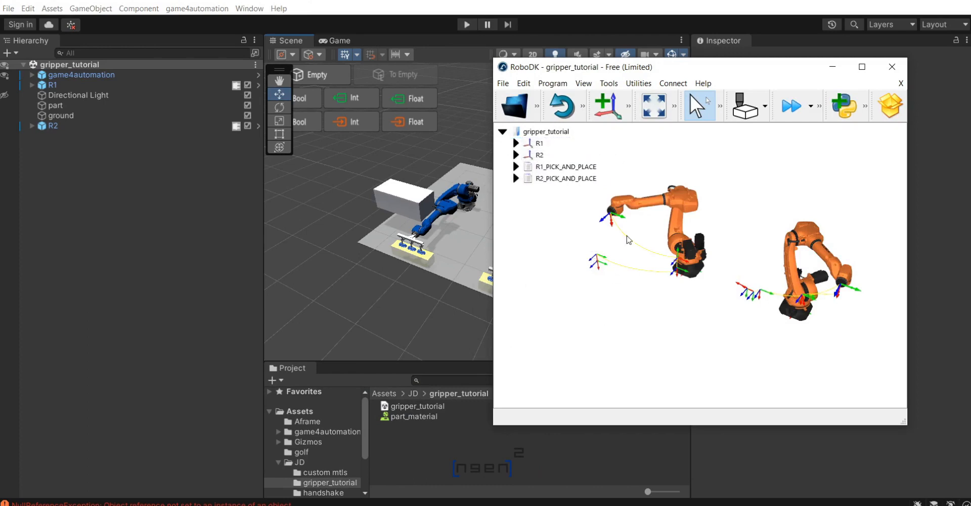
Maximize the RoboDK window, add a new empty program to the station and rename it MASTER.
left_click(862, 67)
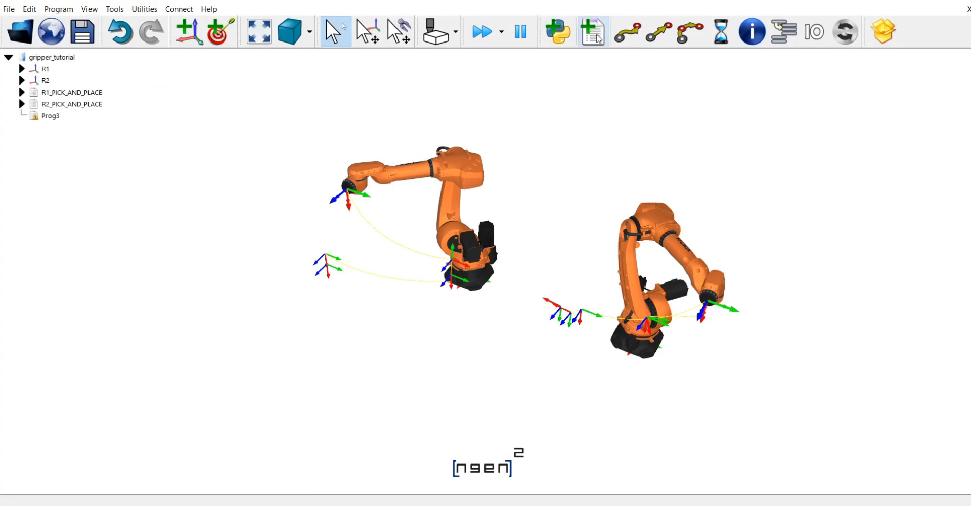
right_click(58, 116)
type("MASTER")
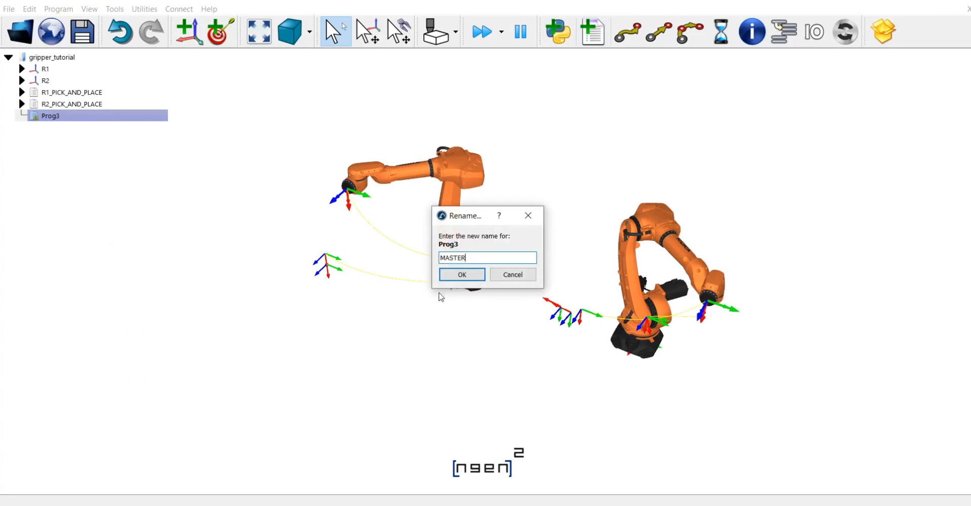
left_click(458, 274)
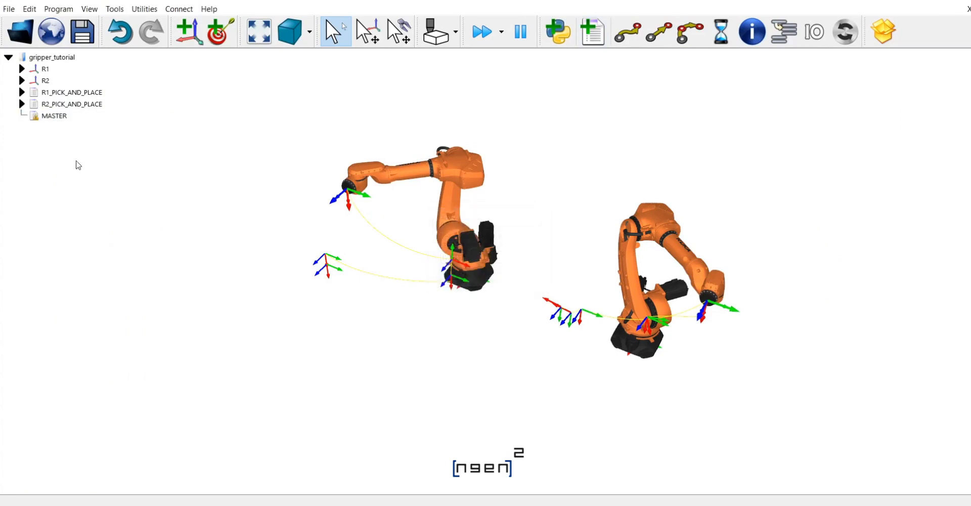
Add Program Call instructions to MASTER for R1_PICK_AND_PLACE followed by R2_PICK_AND_PLACE.
left_click(783, 33)
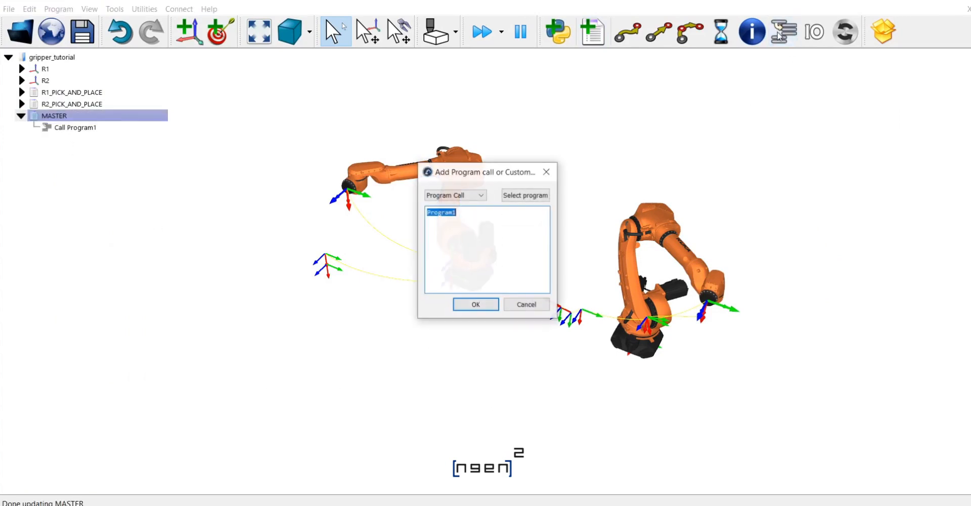
left_click(464, 197)
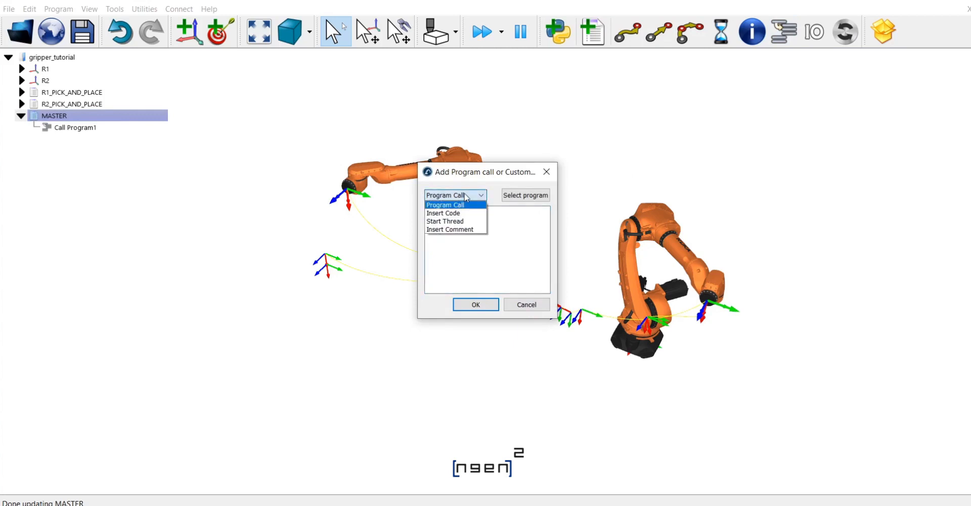
left_click(459, 222)
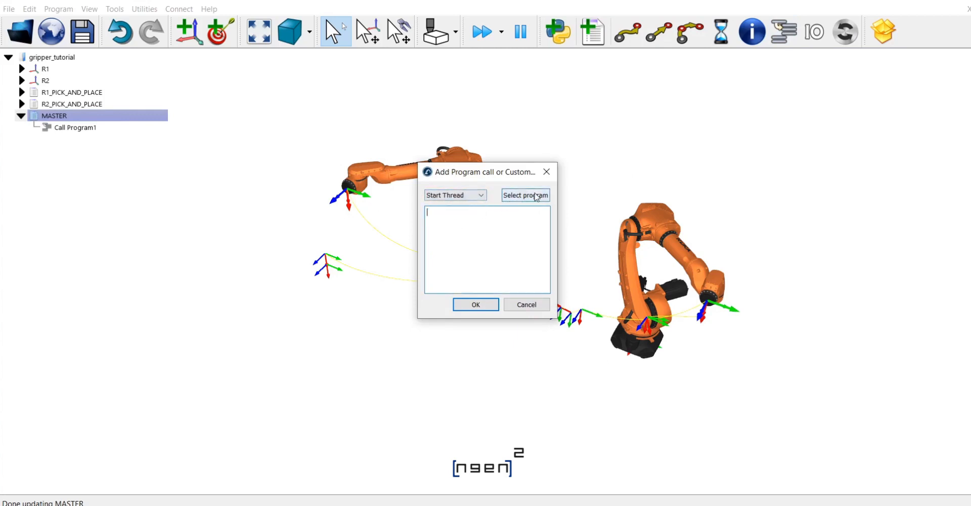
left_click(526, 195)
double_click(490, 187)
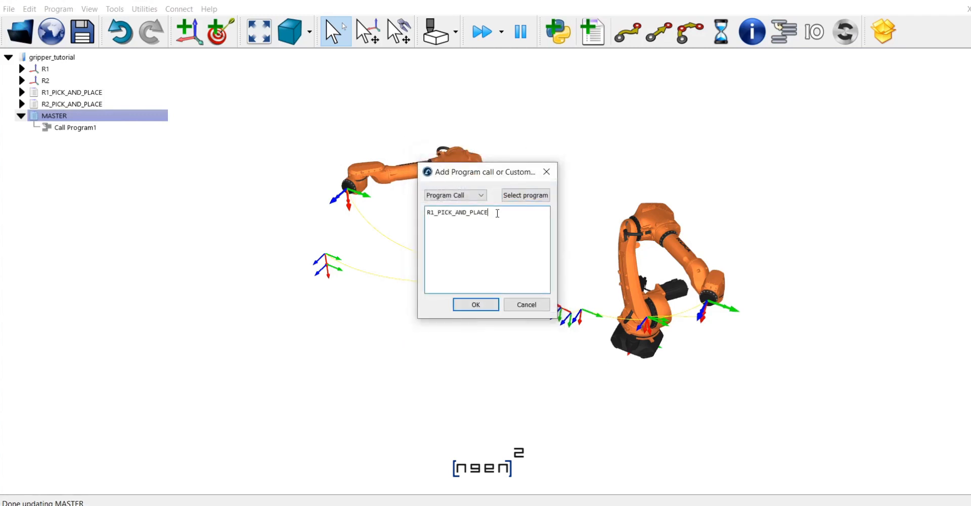
left_click(529, 195)
double_click(480, 196)
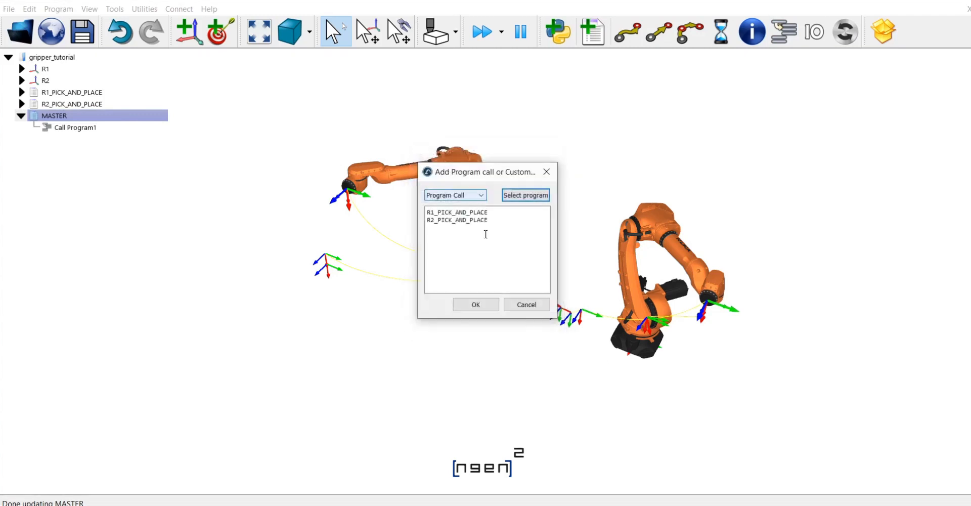
left_click(483, 309)
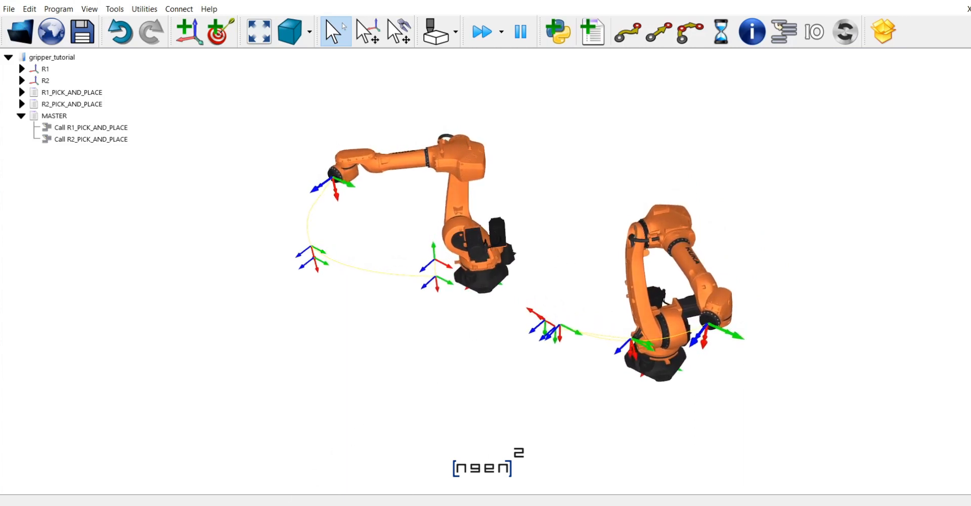
Switch to Unity, start play mode and orient the game view to show both robots and the part.
mouse_move(236, 505)
left_click(235, 468)
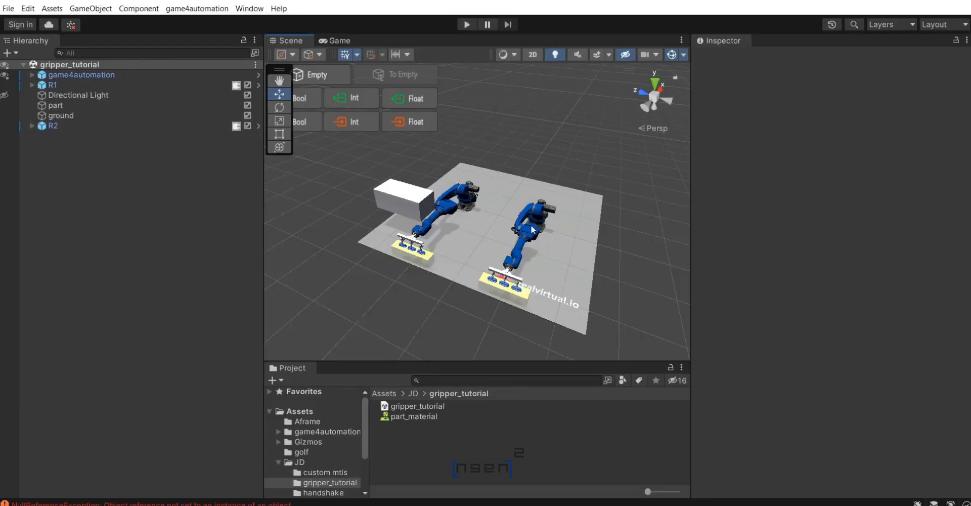
left_click(467, 25)
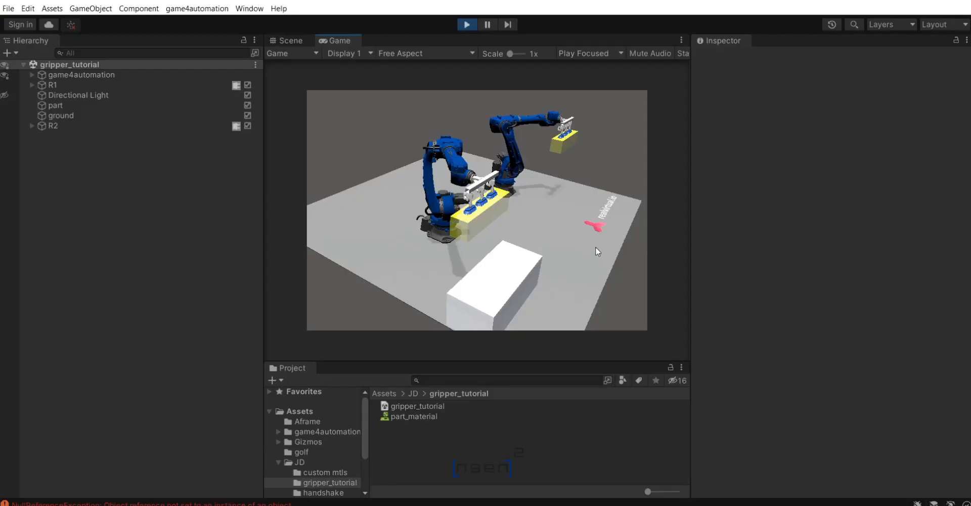
right_click_drag(596, 248, 499, 230)
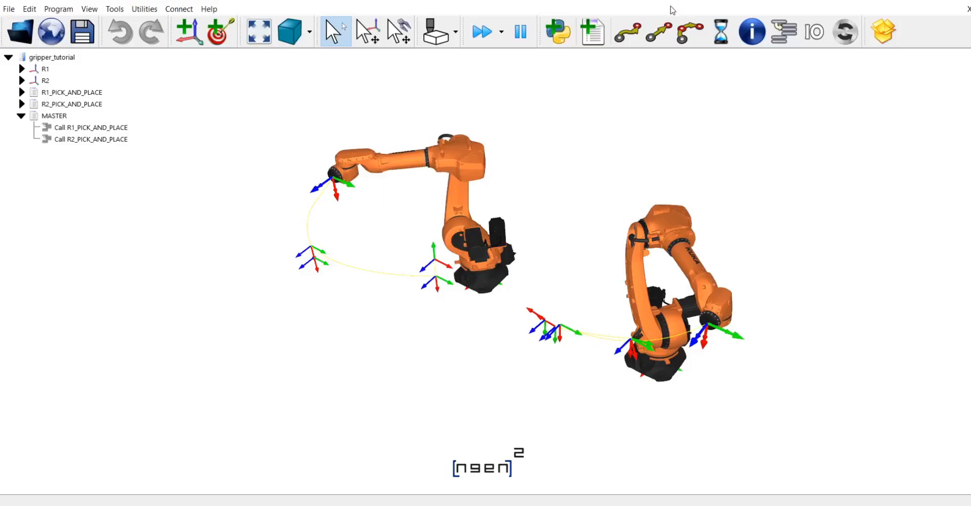
Shrink the RoboDK window, place it beside Unity's game view and run the MASTER program.
left_click_drag(662, 3, 706, 86)
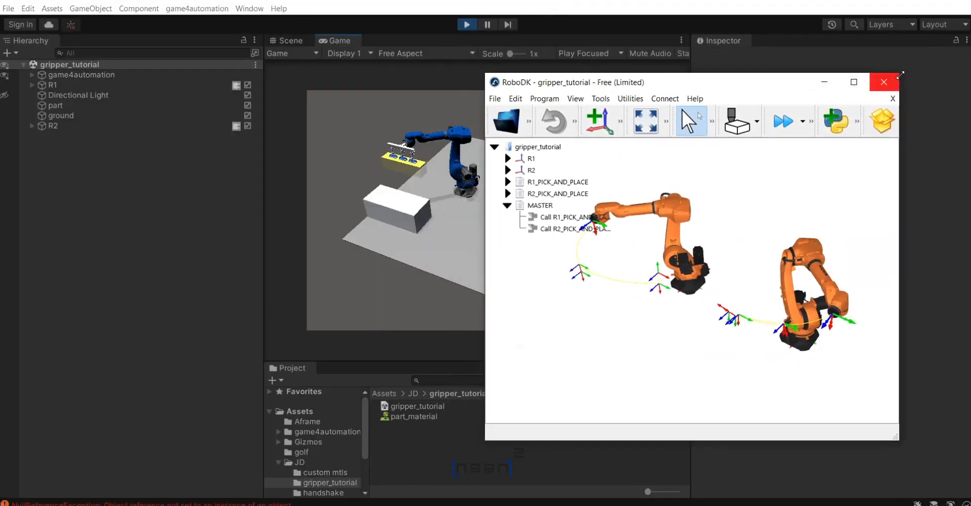
left_click_drag(902, 72, 792, 161)
left_click_drag(648, 169, 811, 76)
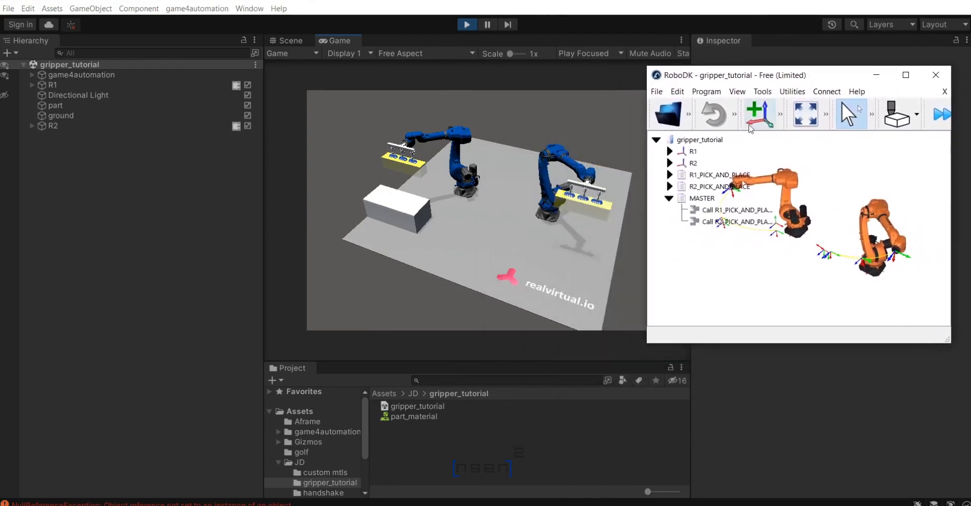
right_click(710, 200)
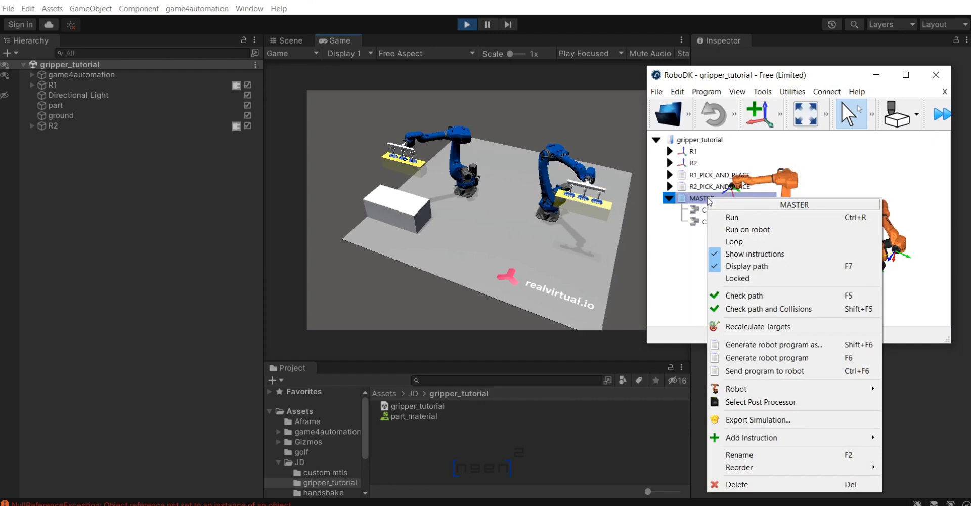
left_click(725, 222)
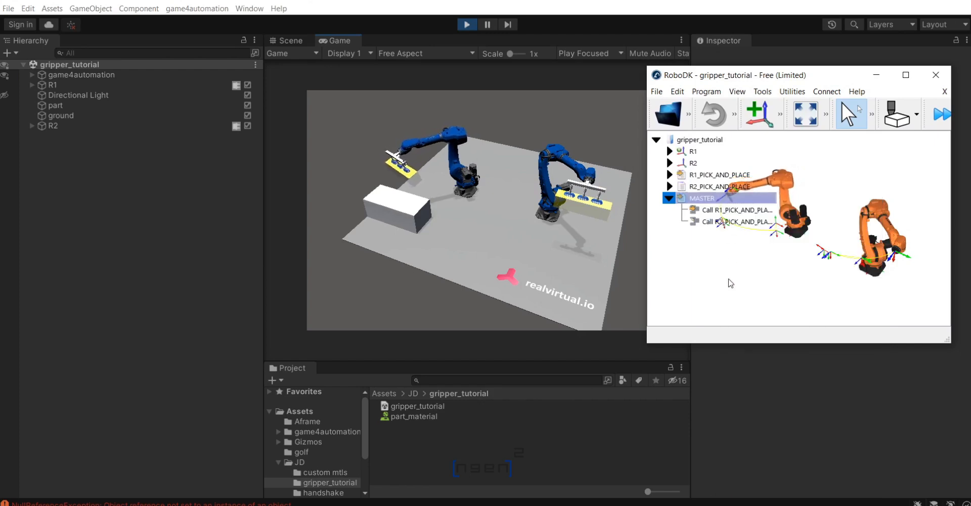